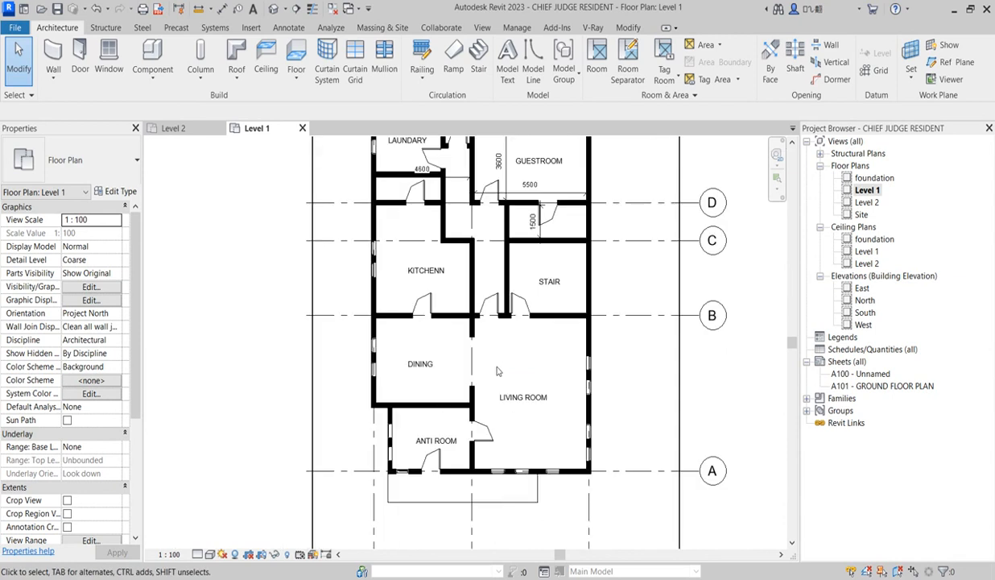
Examine the room layout of the Level 1 floor plan, from the laundry and guestroom down to the living room
scroll(491, 196, up, 3)
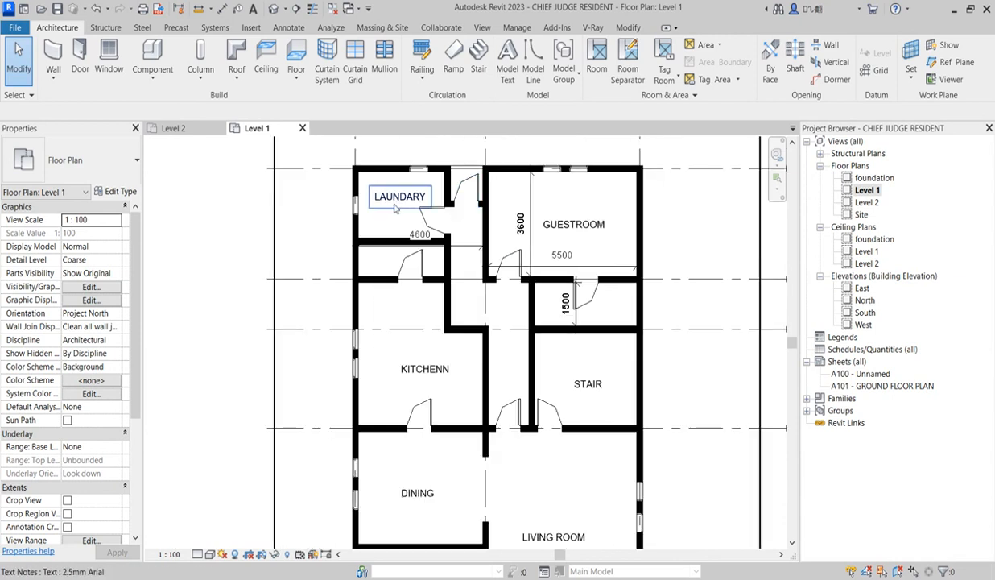
scroll(553, 241, down, 2)
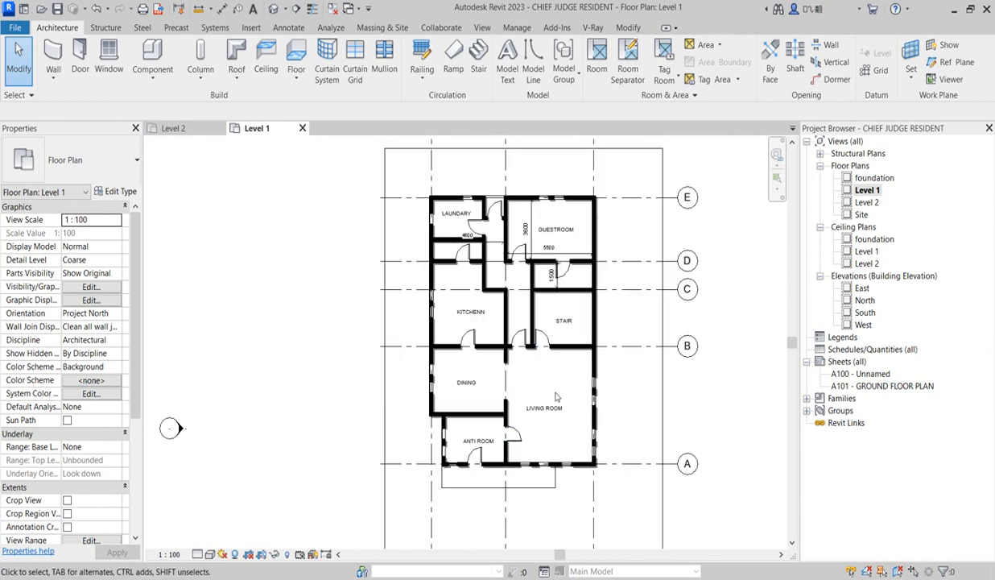
scroll(513, 435, up, 4)
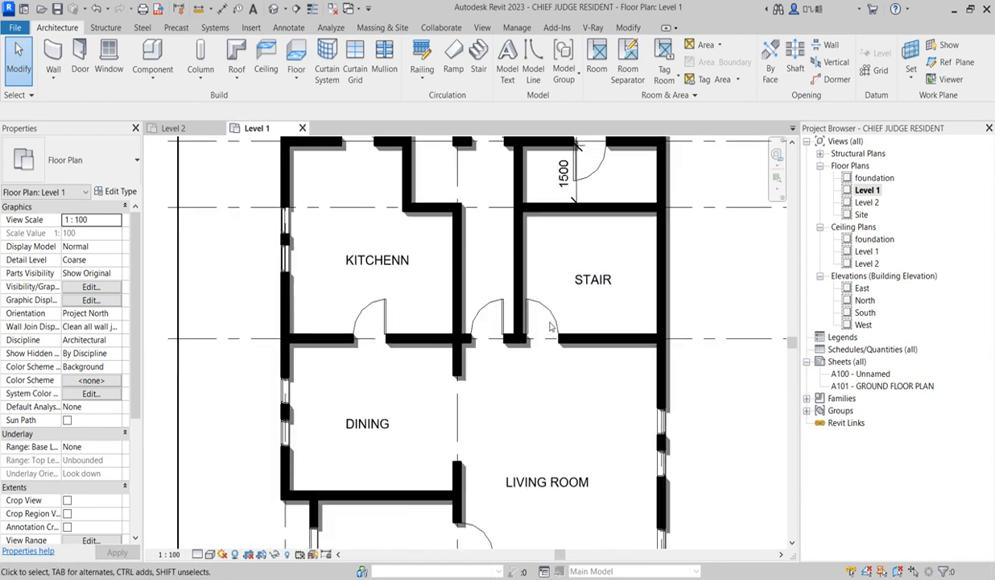
scroll(537, 390, down, 3)
scroll(553, 317, up, 4)
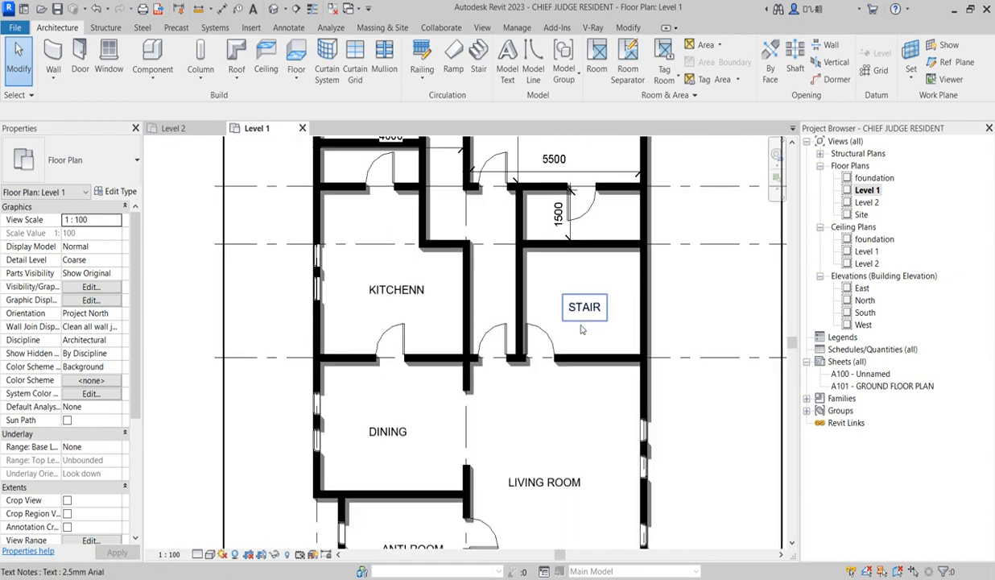
scroll(636, 334, down, 3)
scroll(618, 339, down, 2)
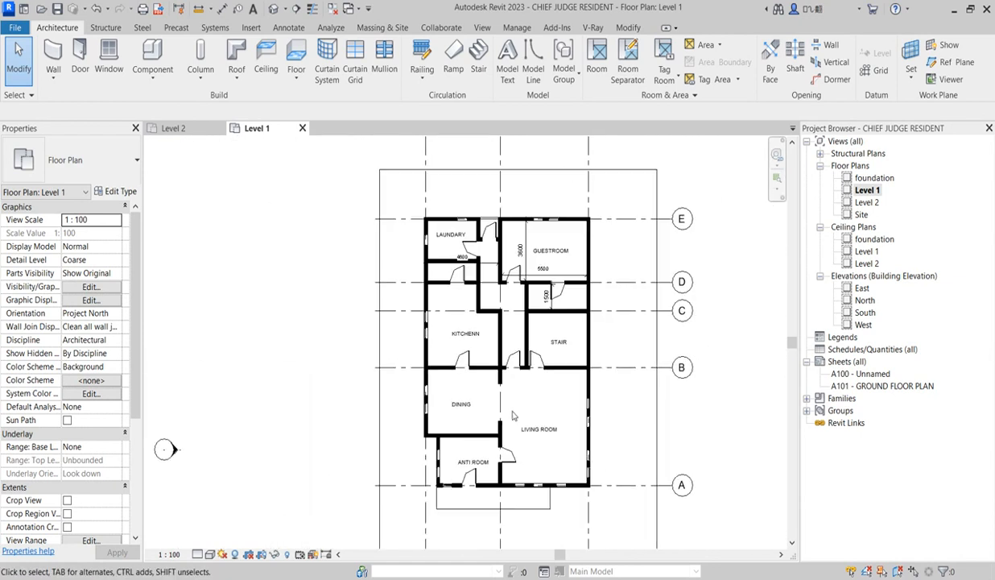
scroll(481, 471, up, 2)
scroll(482, 471, down, 3)
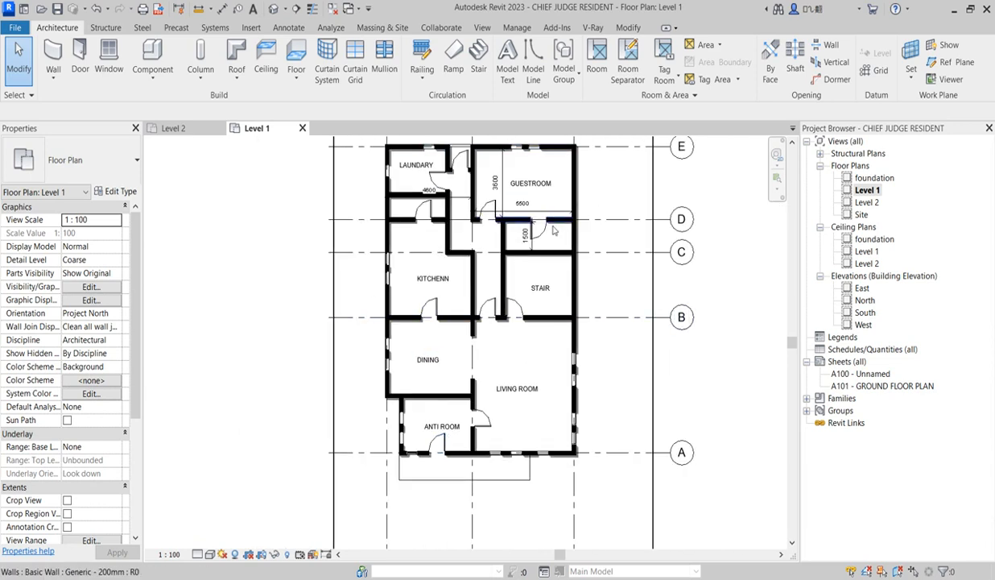
scroll(363, 202, up, 2)
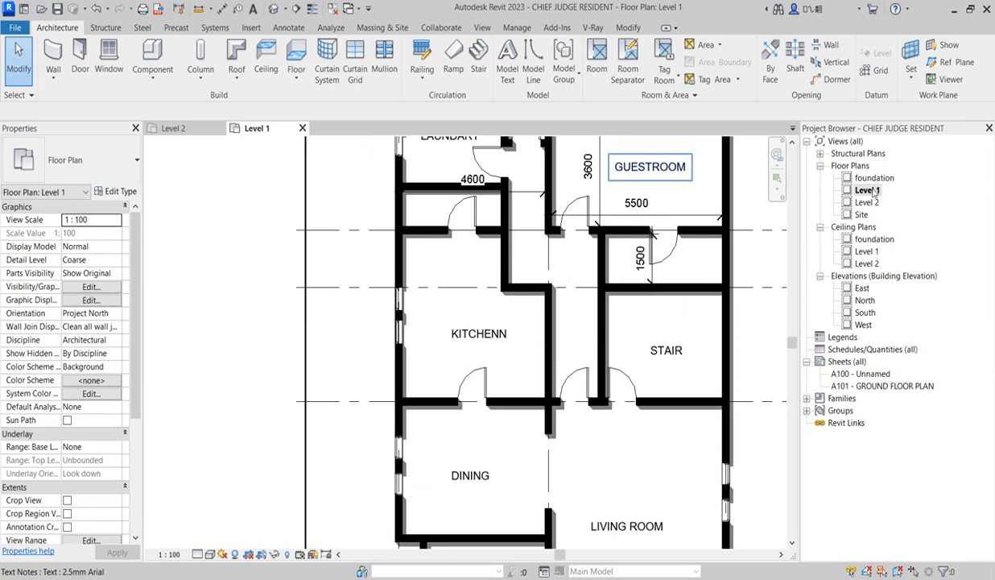
scroll(493, 286, down, 2)
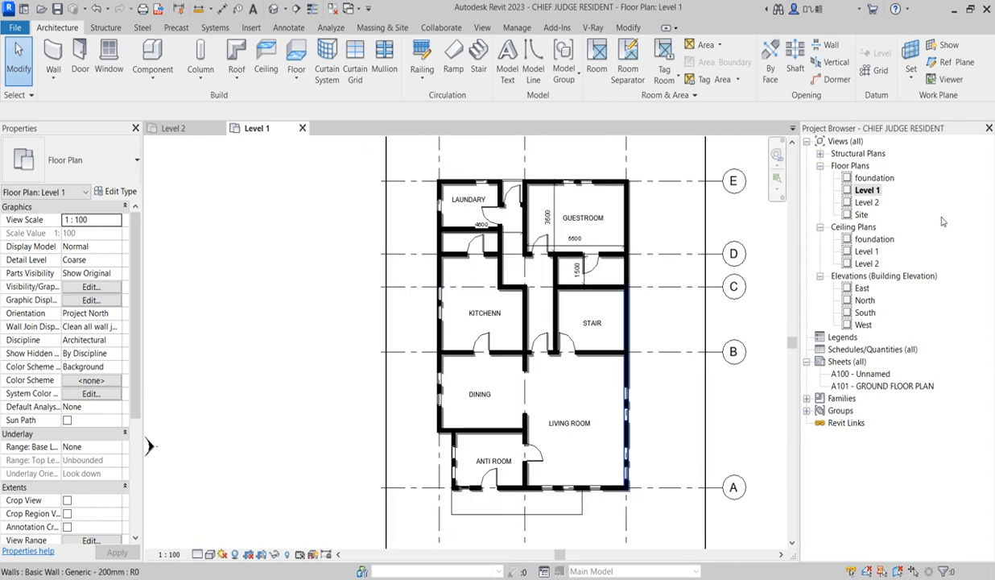
Review the room layout on the Level 2 floor plan and return to the Level 1 floor plan
double_click(866, 203)
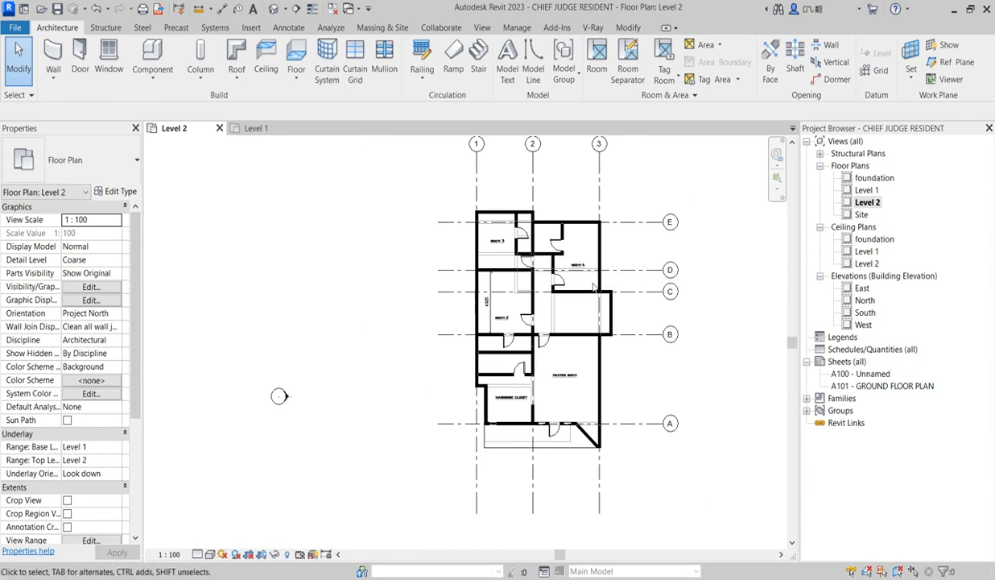
scroll(593, 292, up, 2)
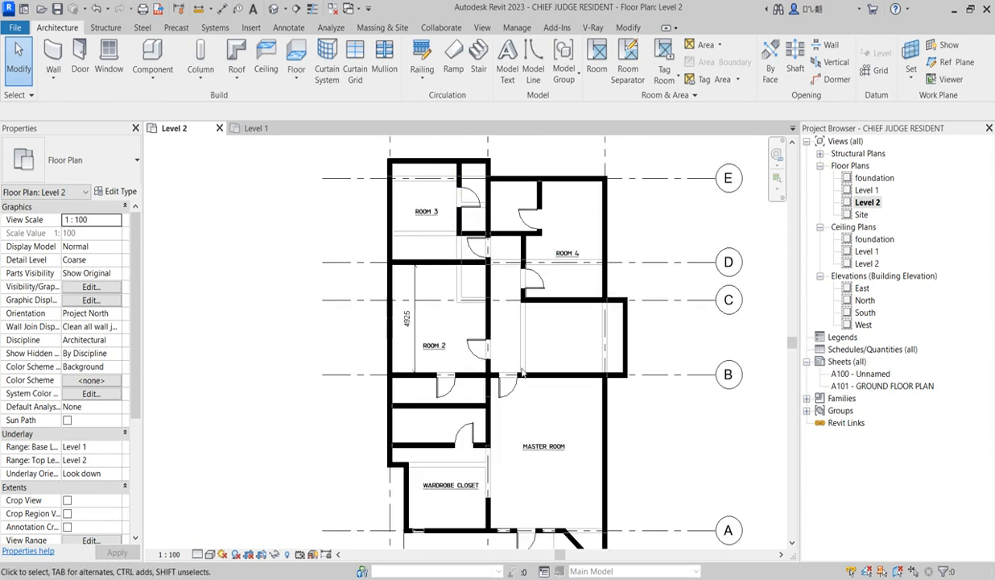
scroll(497, 360, down, 2)
scroll(464, 447, up, 2)
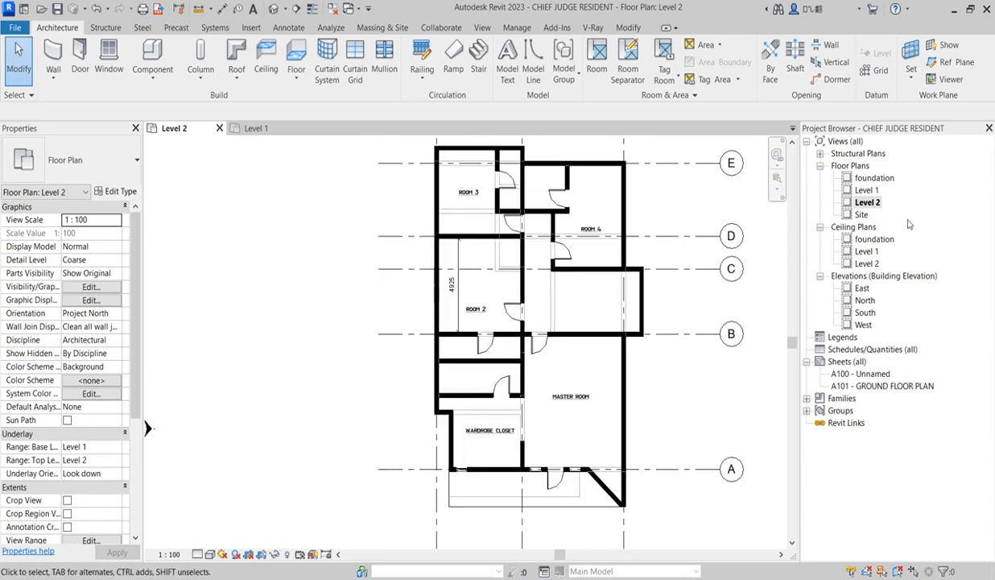
double_click(866, 191)
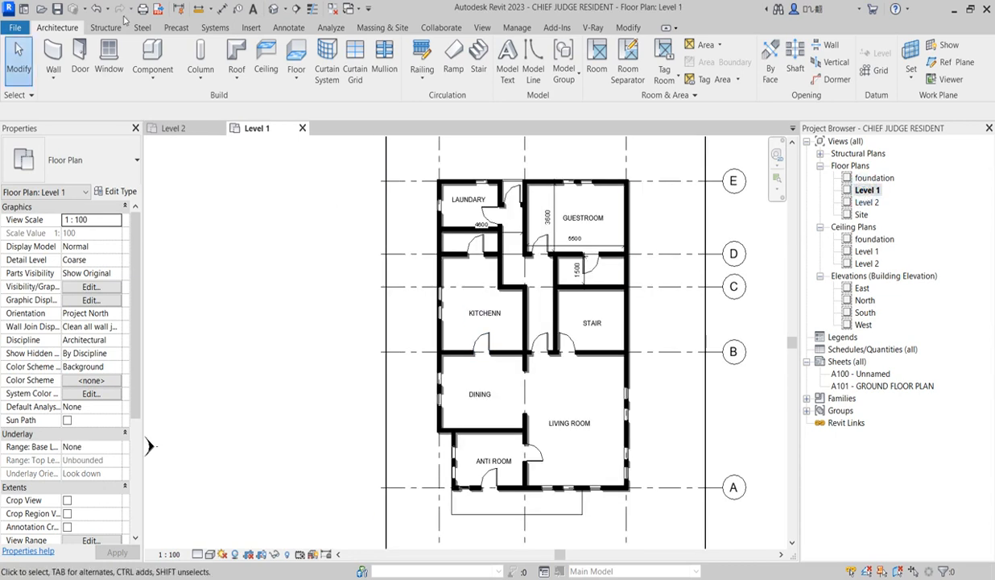
Place a sectional_sofa_6482 component in the living room on Level 1
click(153, 51)
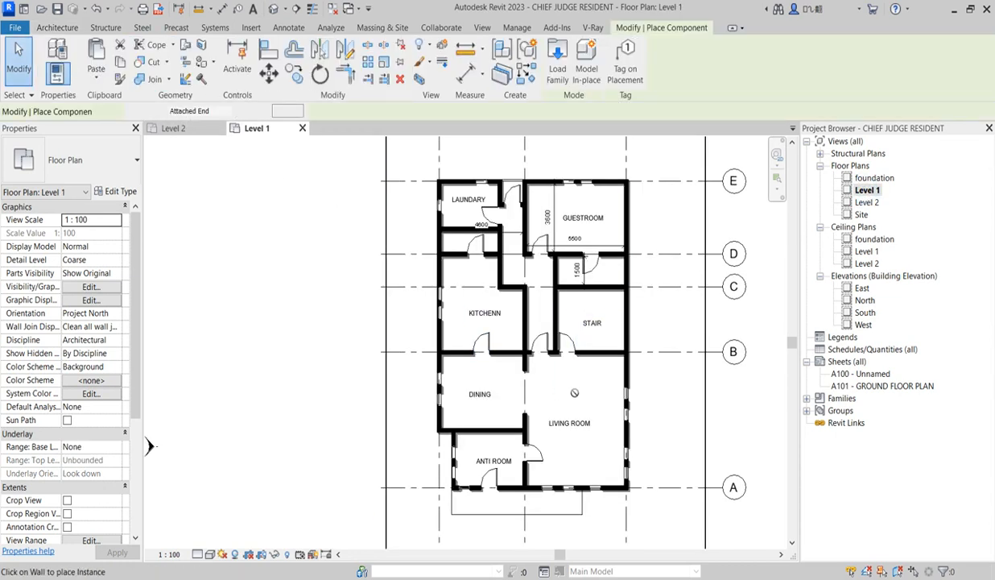
click(114, 167)
scroll(115, 386, down, 4)
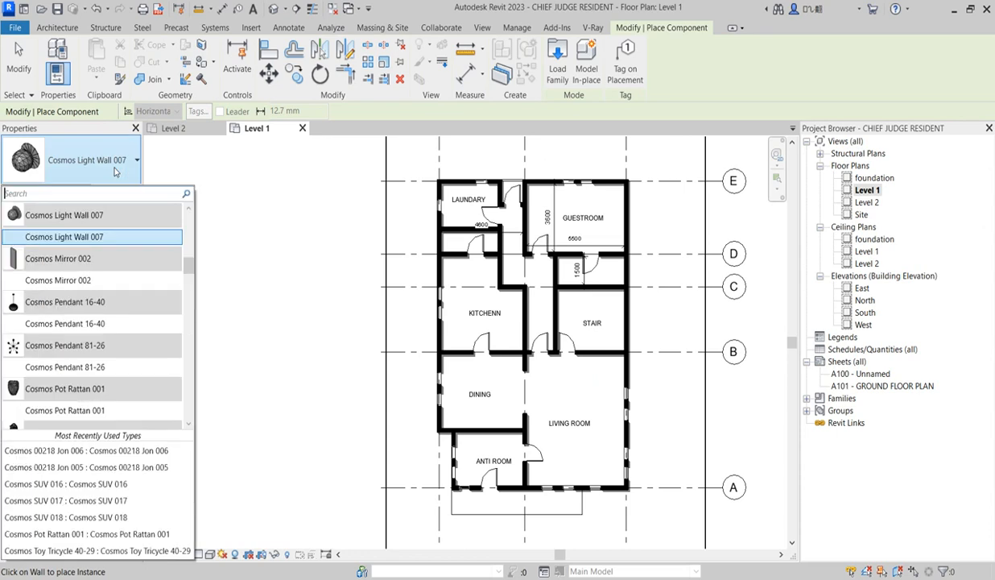
scroll(115, 387, down, 10)
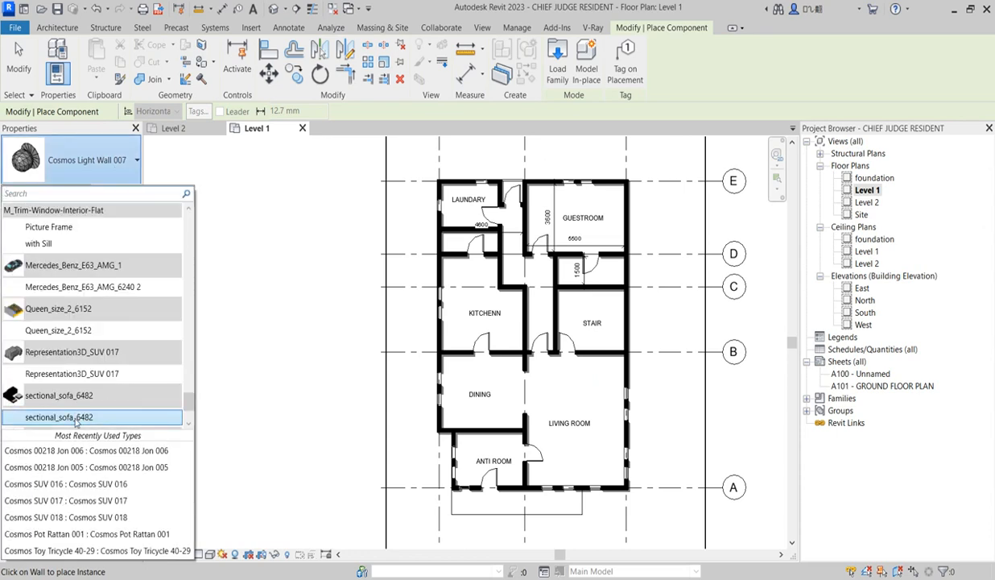
click(76, 418)
scroll(592, 411, up, 2)
scroll(595, 418, up, 2)
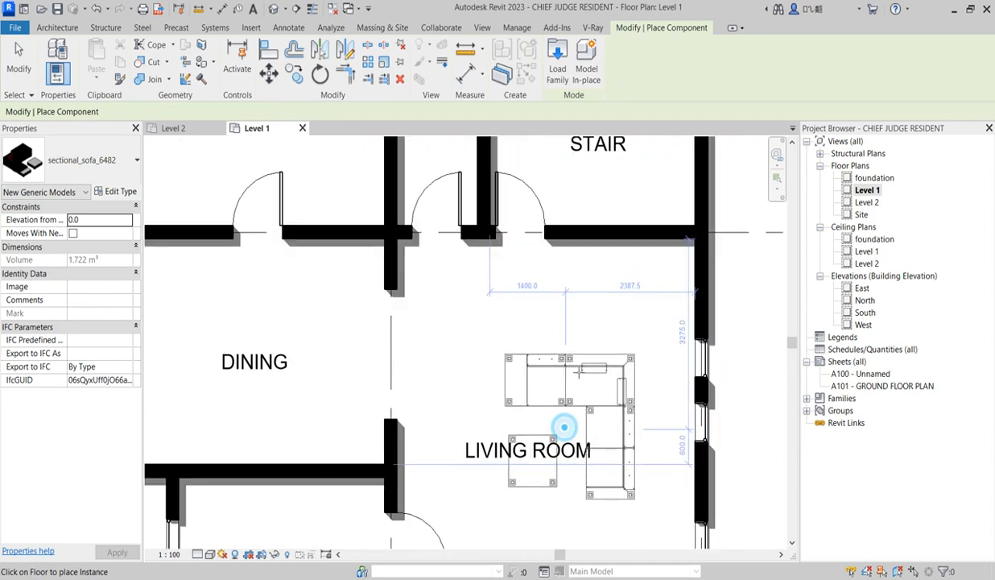
scroll(587, 347, down, 3)
click(585, 347)
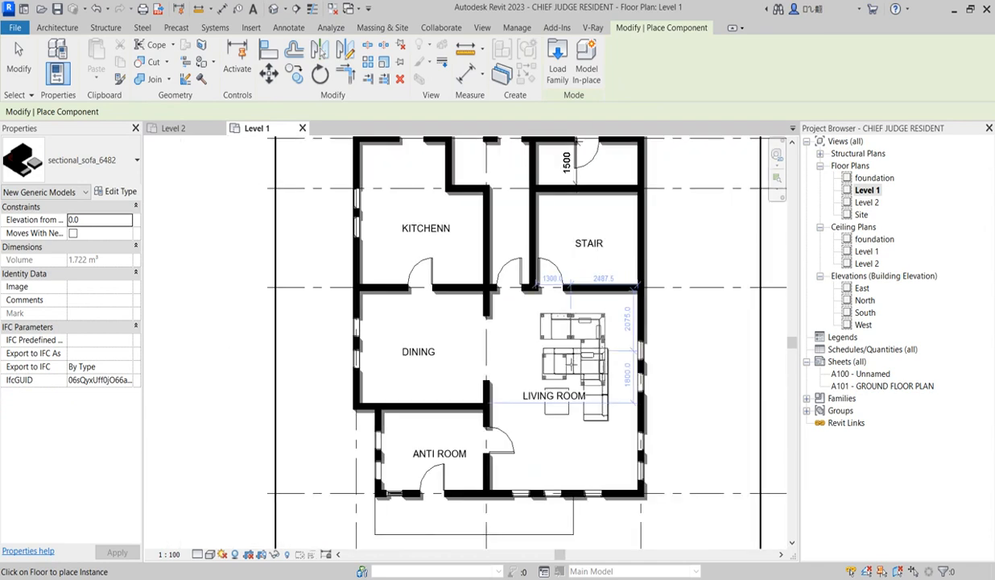
key(Escape)
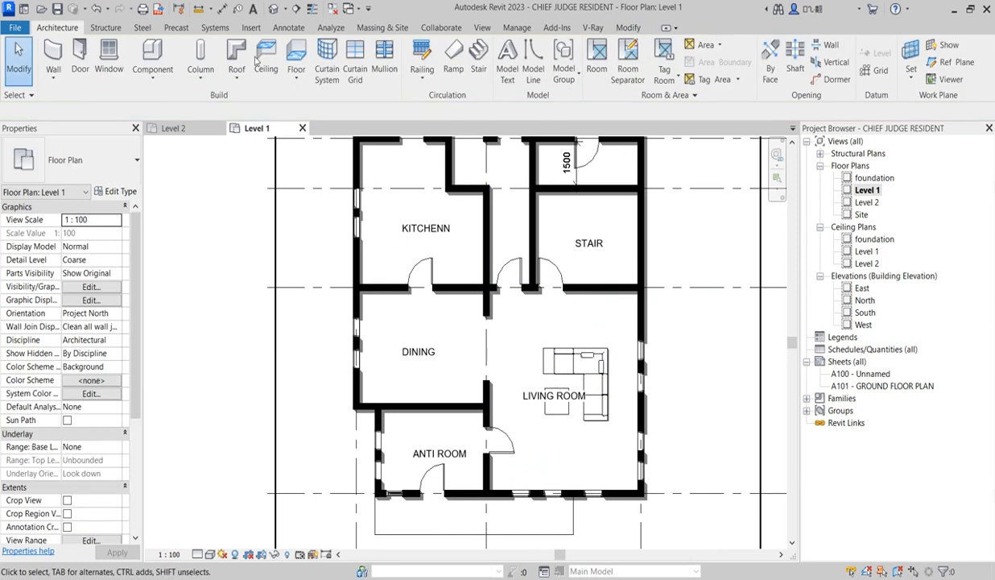
Choose the M_Table-Dining Round w Chairs 0915mm Diameter component and set its type to 8 chairs, radius 750 and diameter 1500
click(152, 58)
click(115, 160)
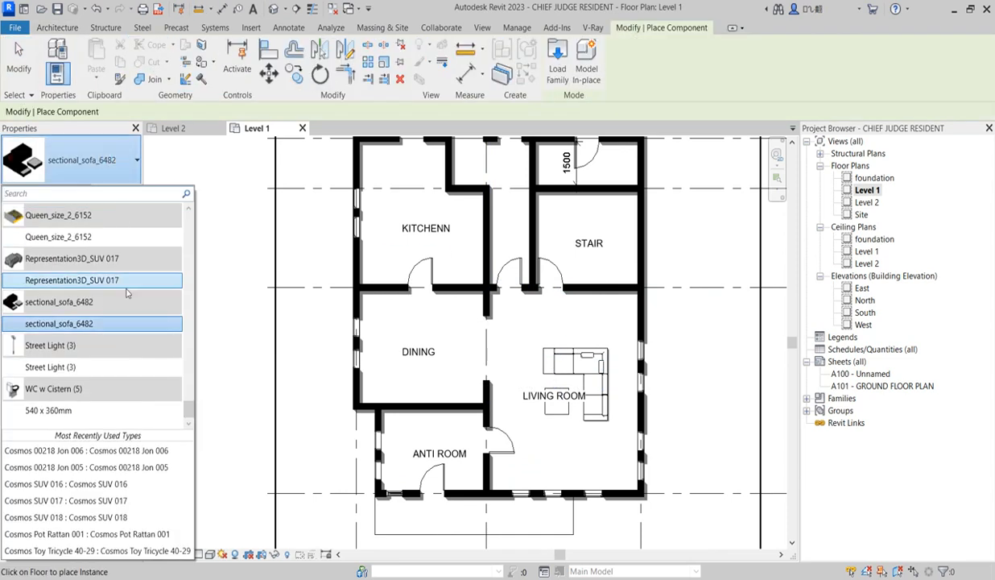
scroll(107, 348, up, 7)
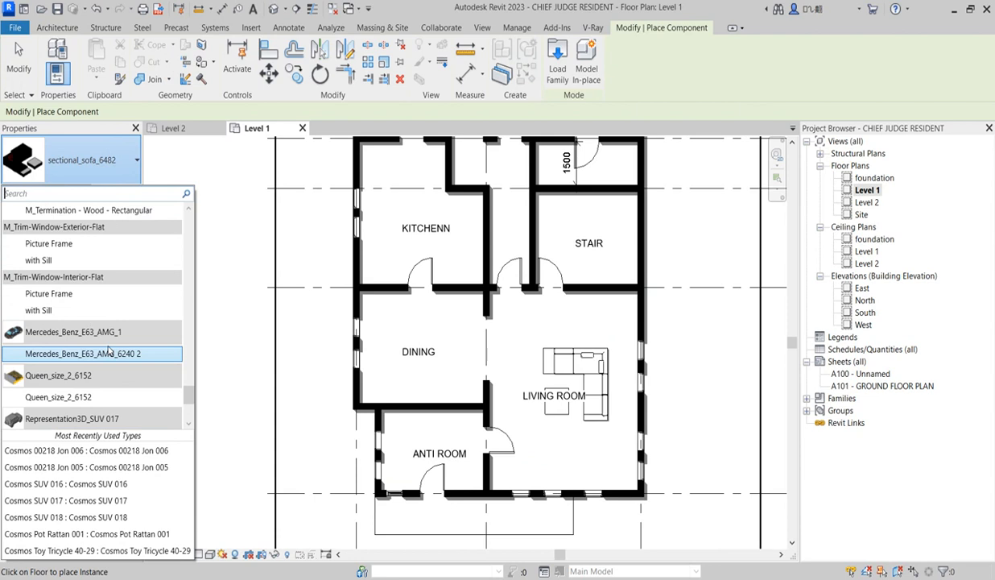
scroll(101, 362, down, 2)
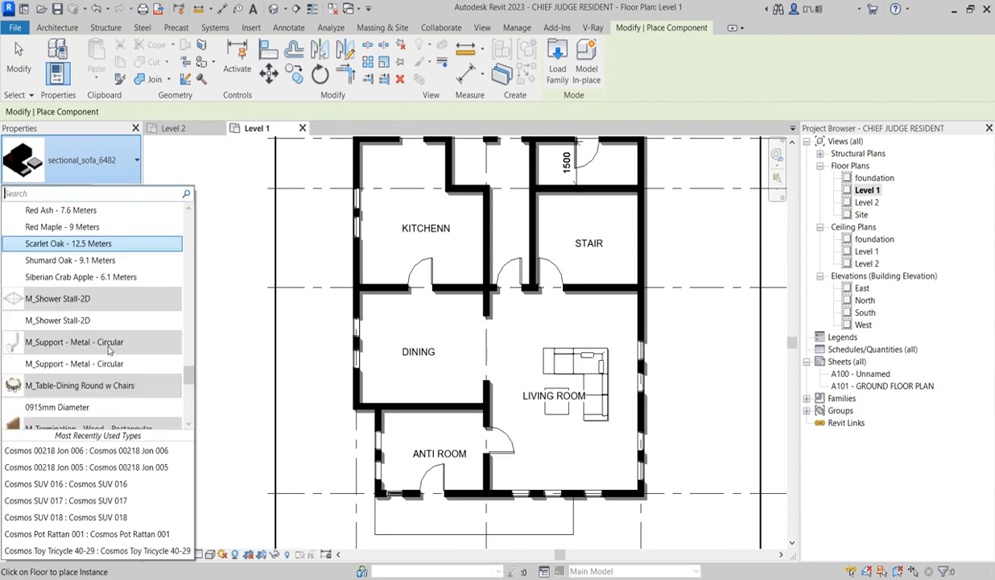
click(68, 408)
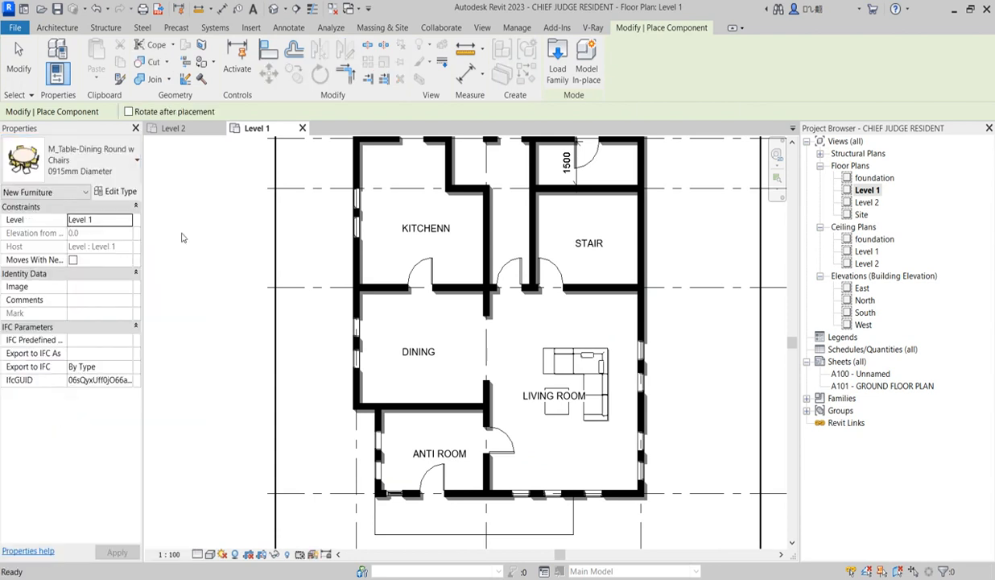
click(121, 192)
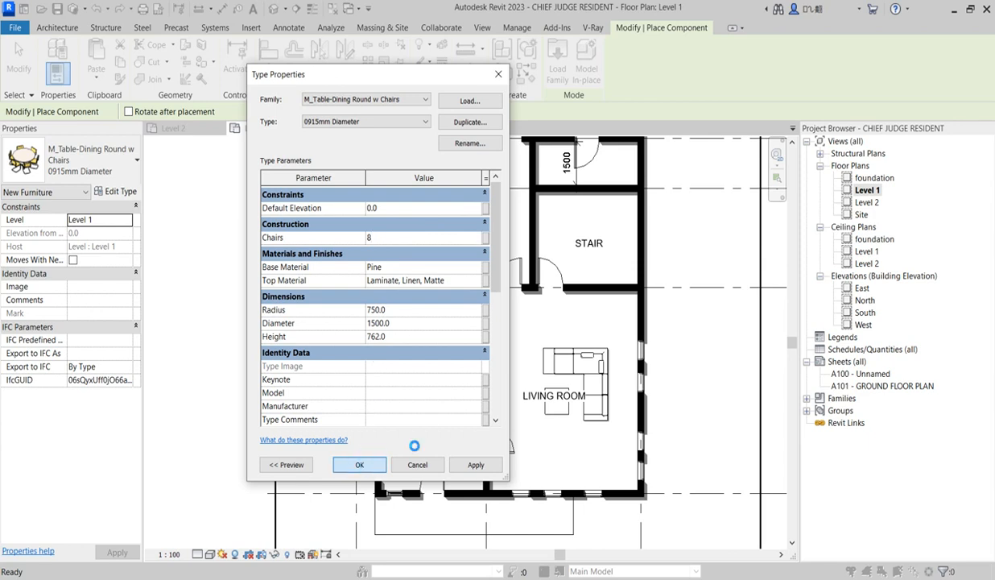
click(360, 464)
Place the round dining table with chairs in the middle of the dining room
scroll(441, 302, up, 2)
click(415, 359)
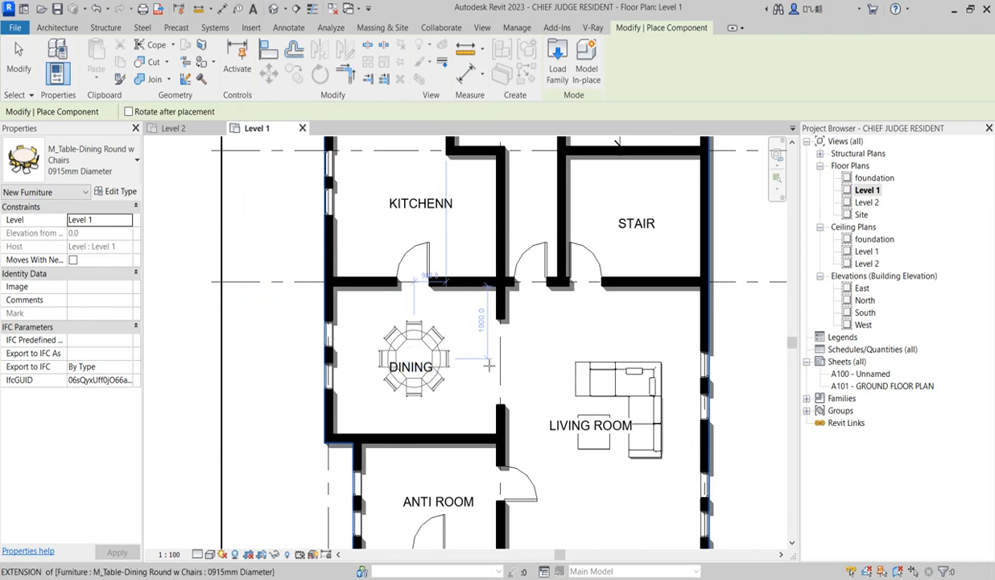
scroll(550, 365, down, 5)
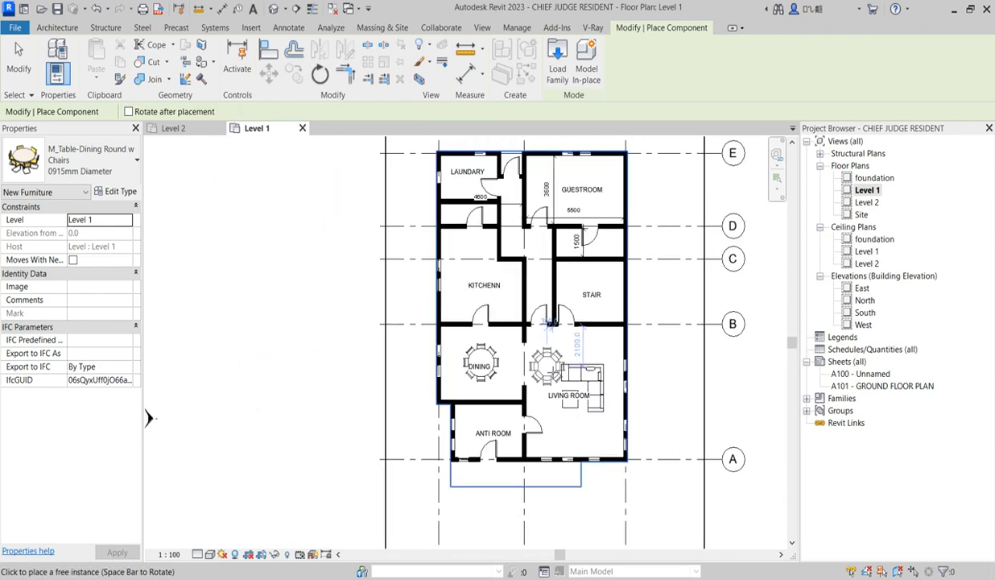
scroll(544, 373, up, 2)
key(Escape)
key(Escape)
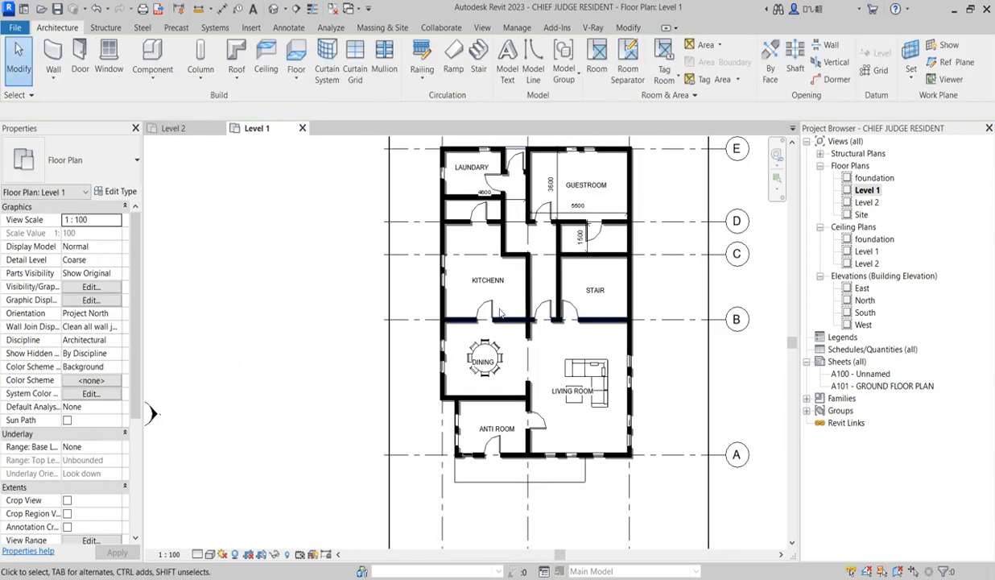
Examine the kitchen and the remaining unfurnished rooms on the Level 1 floor plan
scroll(509, 336, up, 5)
scroll(509, 336, down, 5)
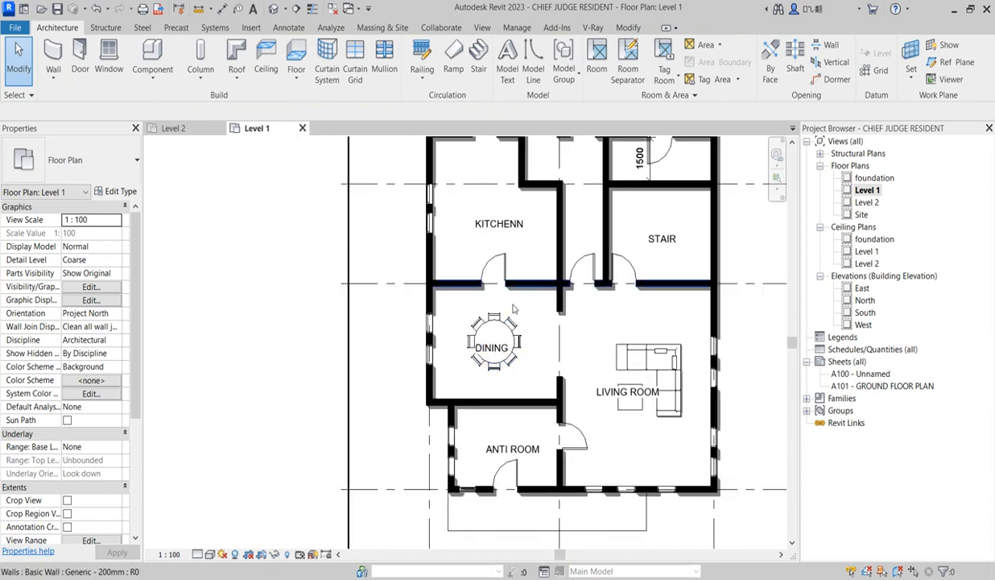
scroll(510, 276, up, 4)
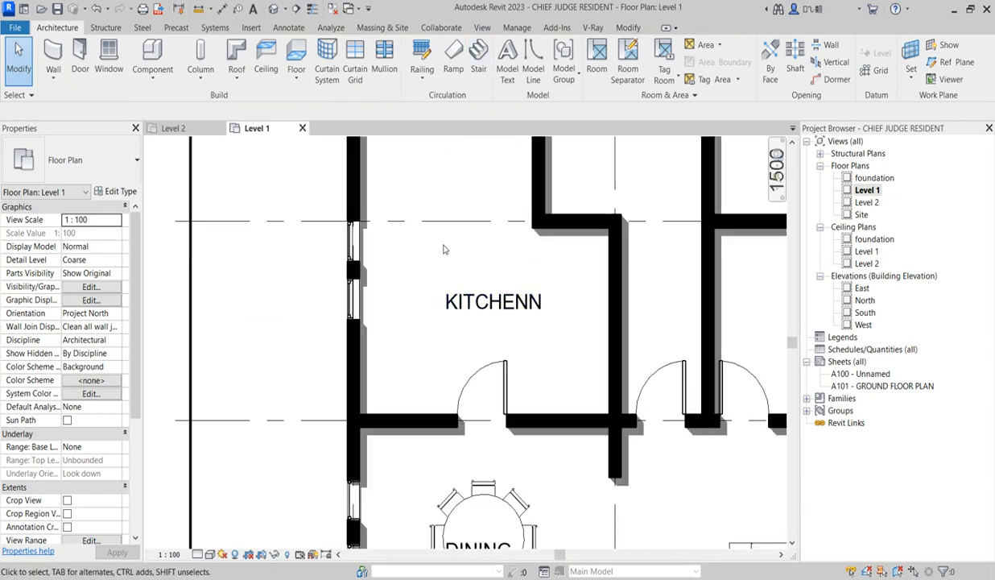
scroll(544, 302, down, 3)
scroll(516, 306, up, 2)
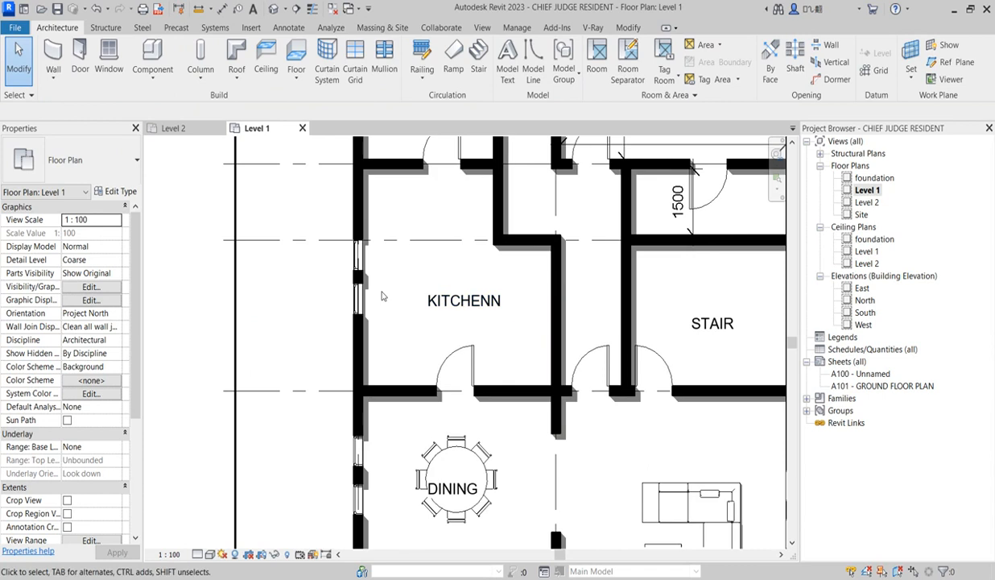
scroll(465, 316, down, 2)
scroll(451, 322, down, 2)
scroll(460, 318, down, 3)
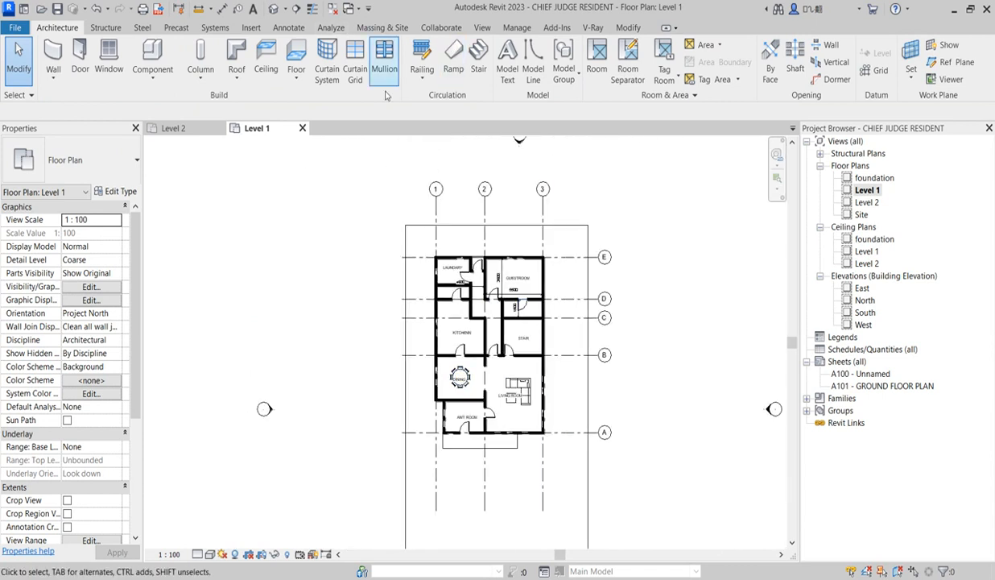
scroll(530, 286, up, 3)
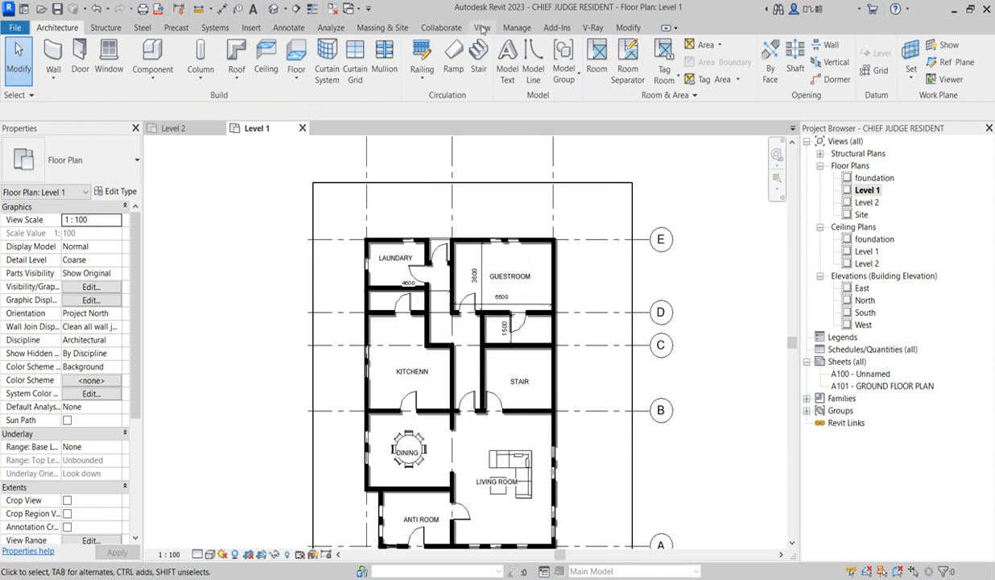
scroll(542, 338, up, 1)
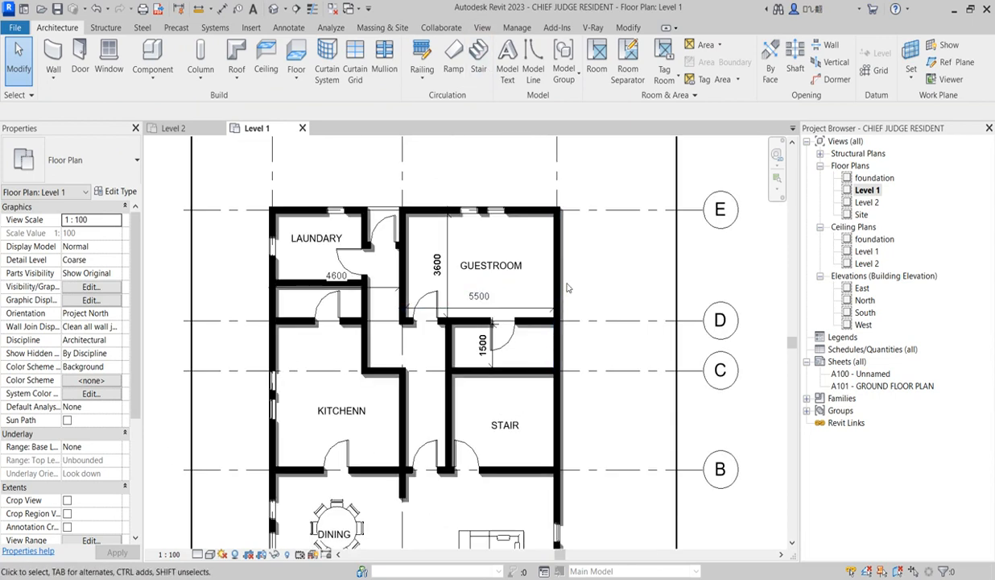
scroll(564, 282, down, 3)
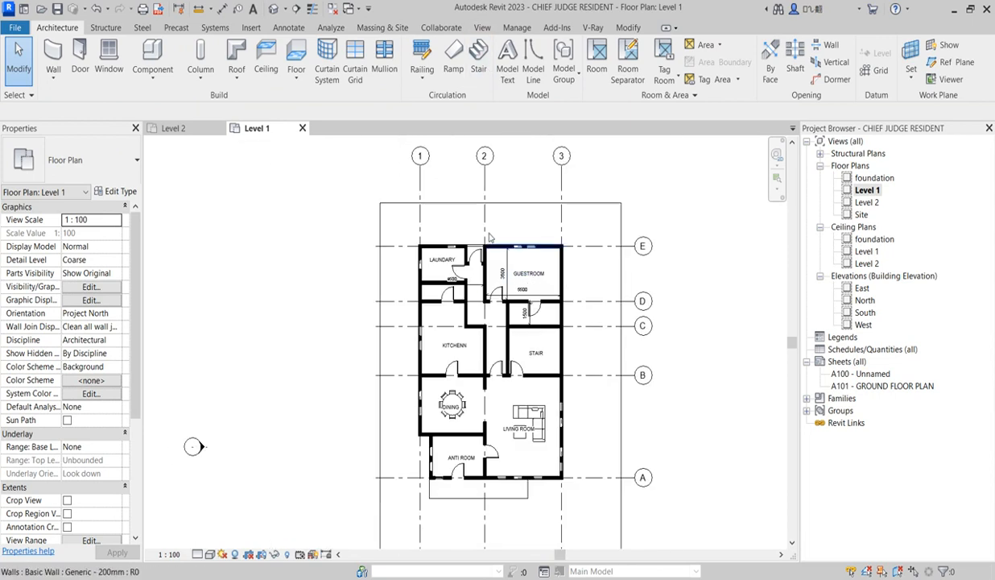
Choose the Queen_size_2_6152 bed as the component to place
click(153, 59)
click(88, 159)
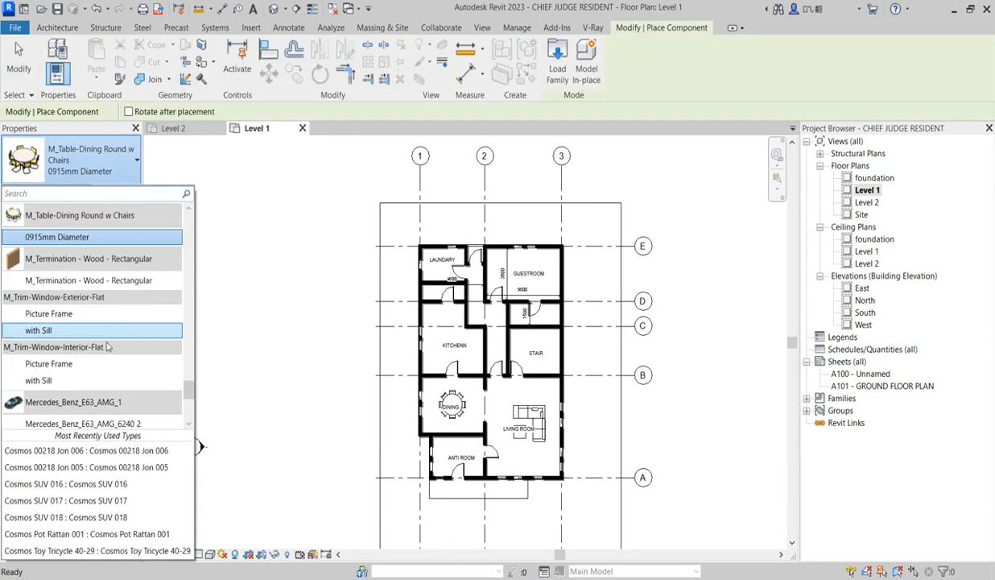
scroll(108, 338, up, 15)
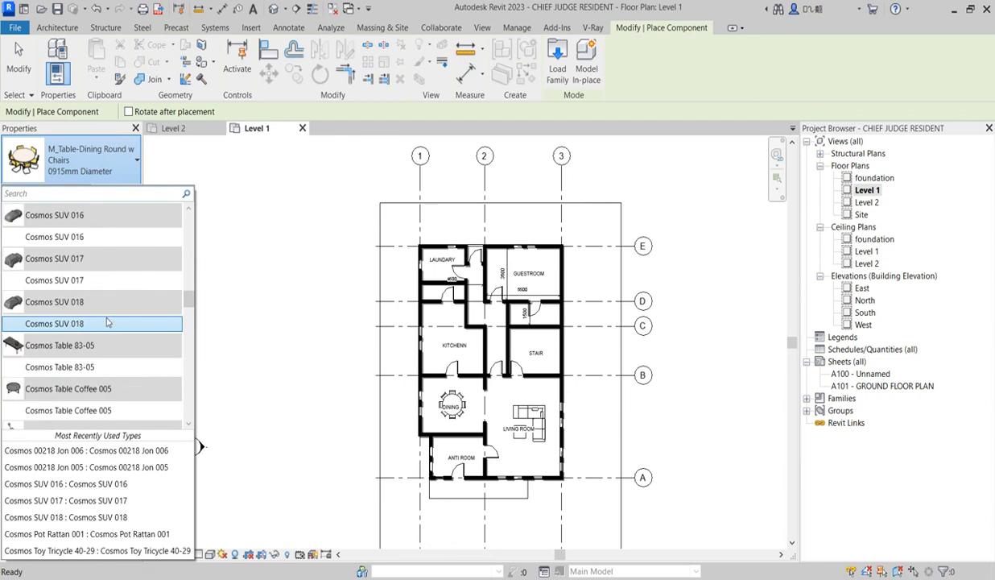
scroll(108, 318, down, 20)
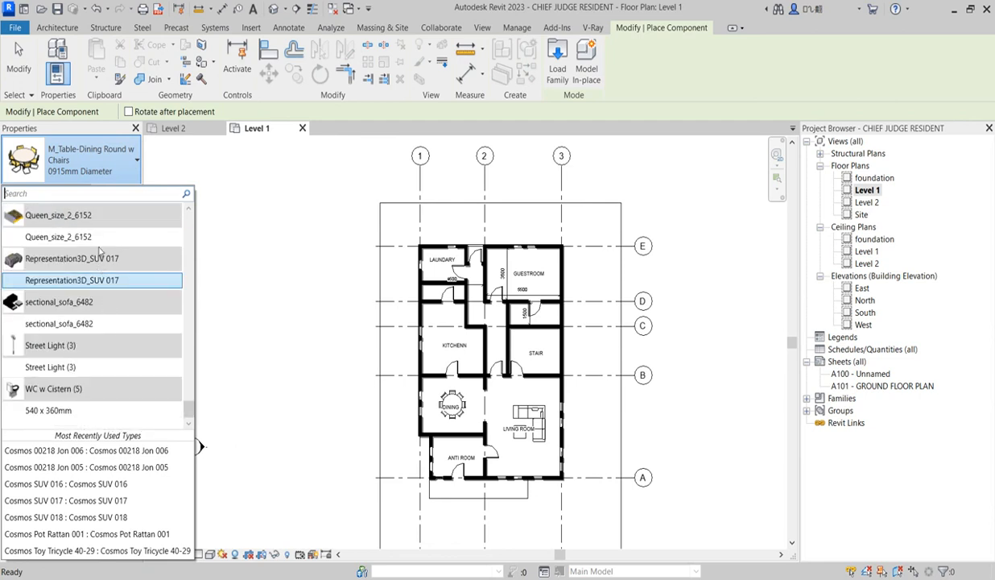
click(56, 236)
Place the queen-size bed in the guestroom, rotated so its headboard faces the exterior wall on grid 3
scroll(556, 275, up, 5)
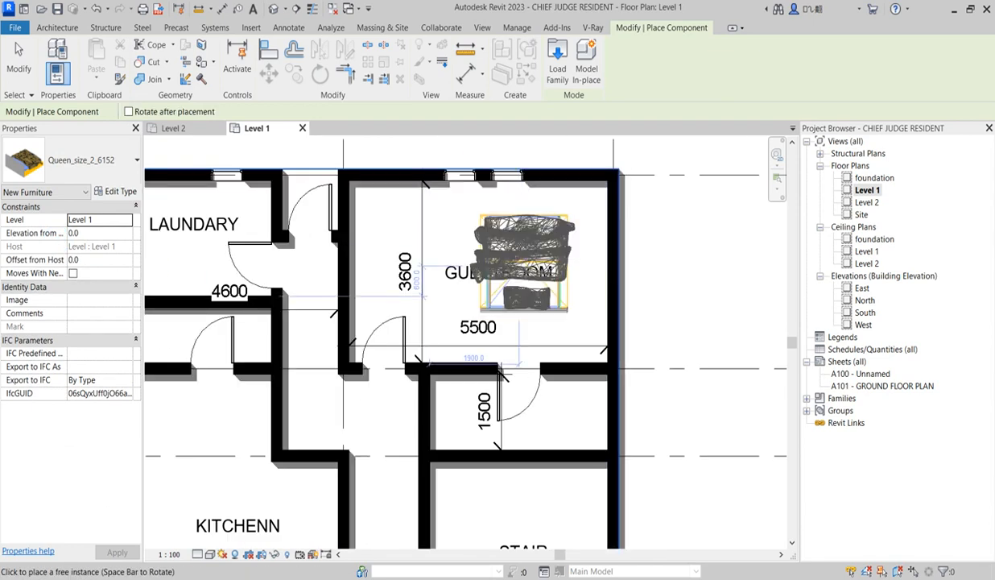
key(space)
key(space)
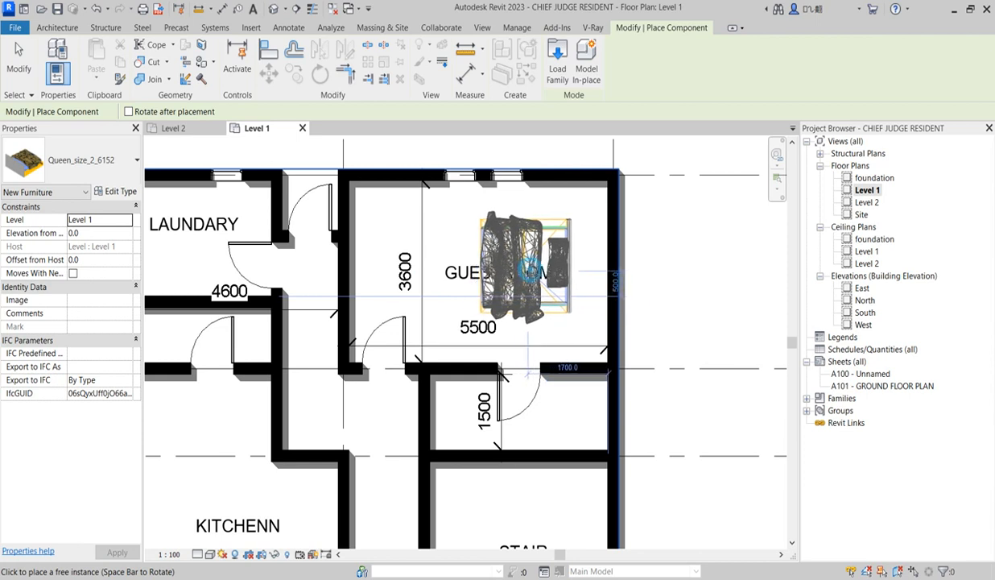
click(576, 282)
key(Escape)
key(Escape)
scroll(672, 301, down, 2)
scroll(515, 322, up, 2)
scroll(437, 358, down, 3)
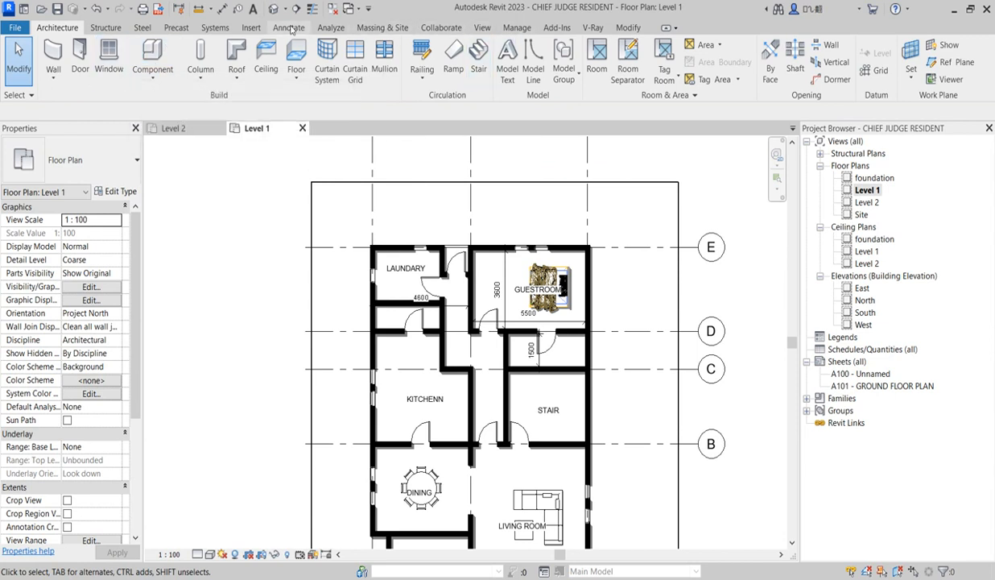
Search the Metric Library's Furniture folder and its Domestic Furniture subfolder for a family to load
click(153, 53)
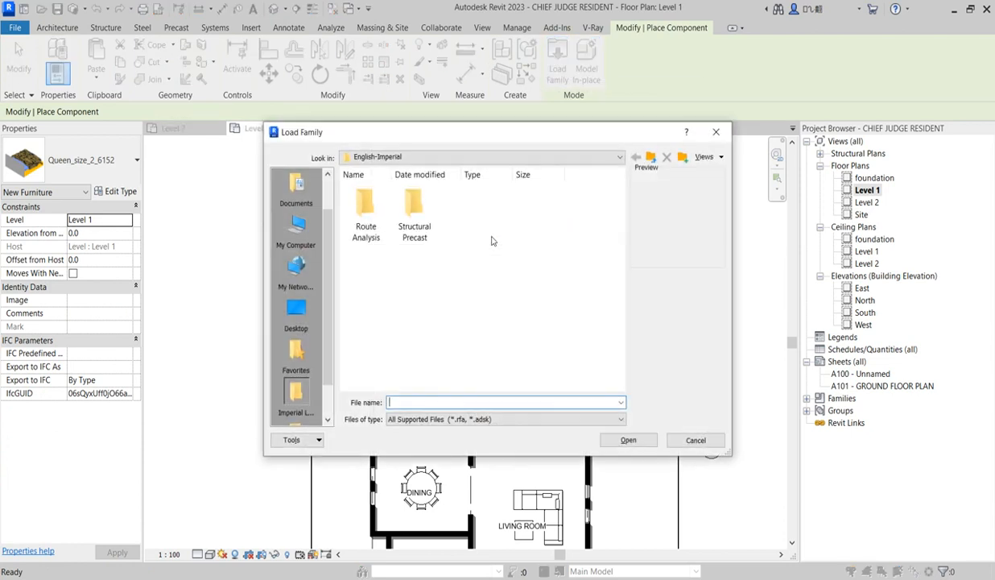
click(297, 307)
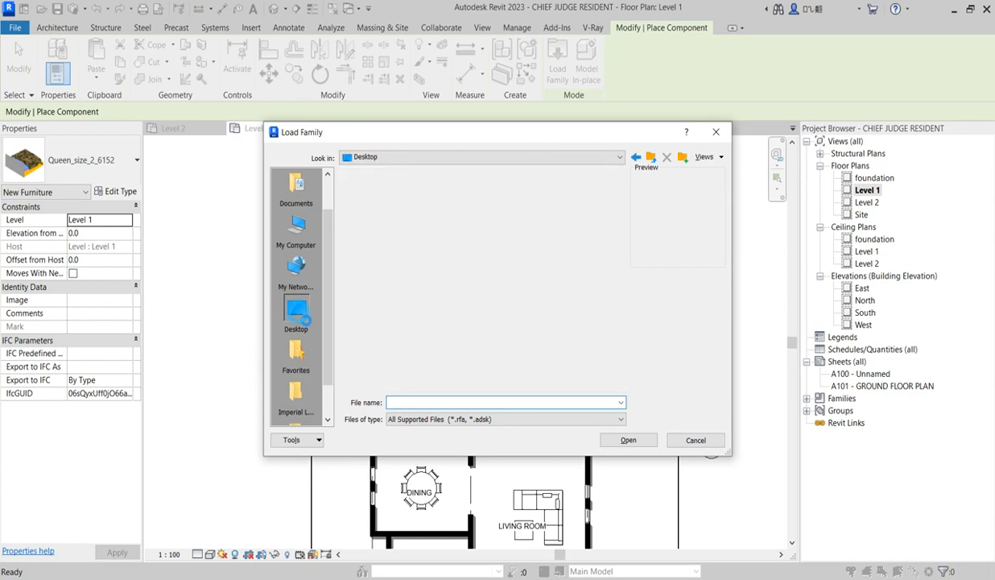
scroll(428, 295, down, 5)
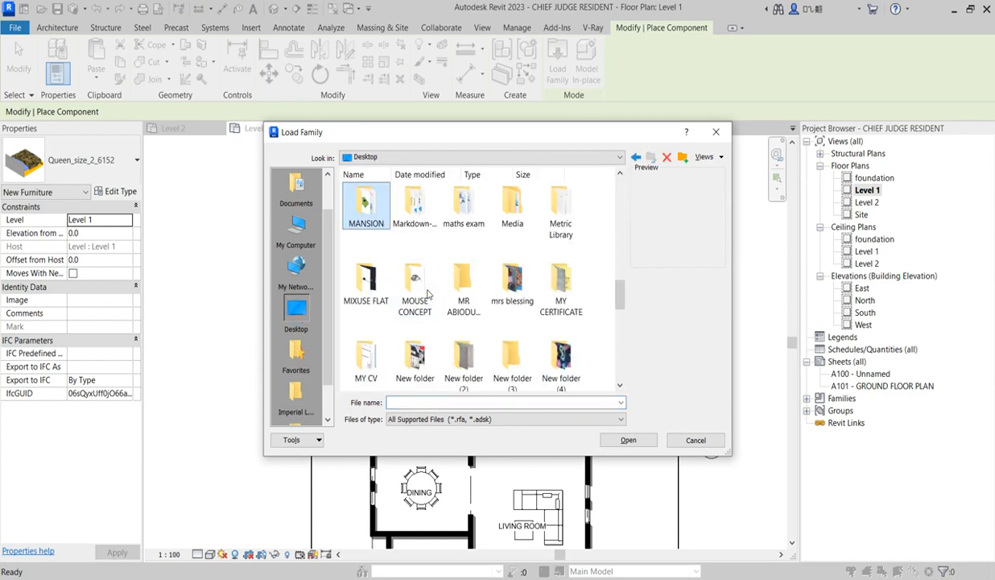
click(559, 221)
double_click(559, 221)
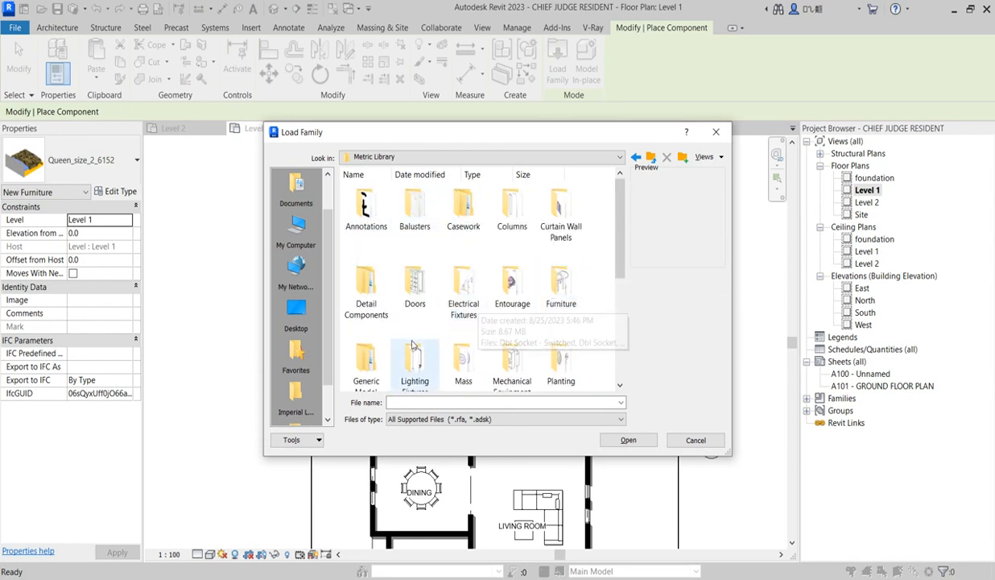
double_click(563, 290)
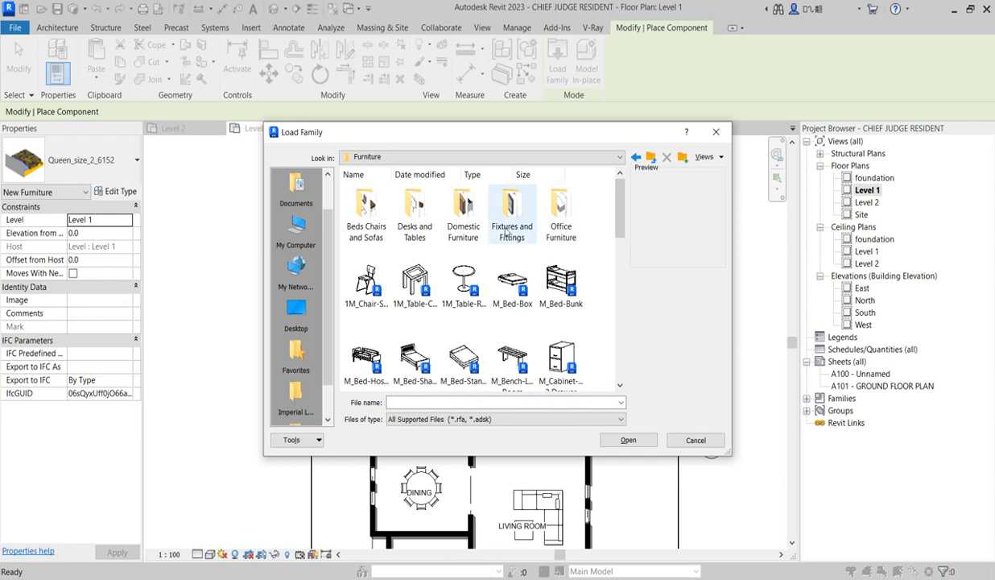
double_click(466, 231)
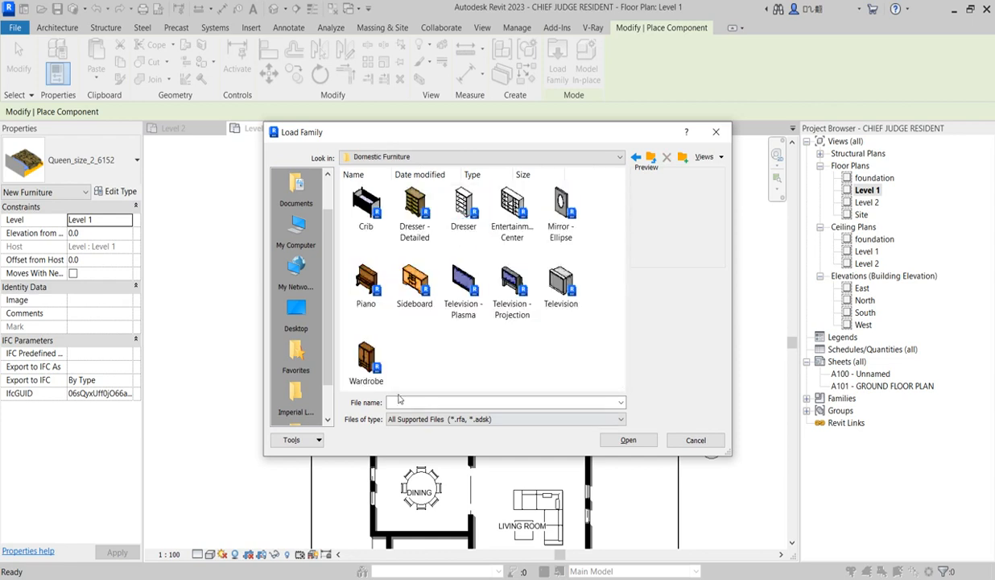
click(635, 157)
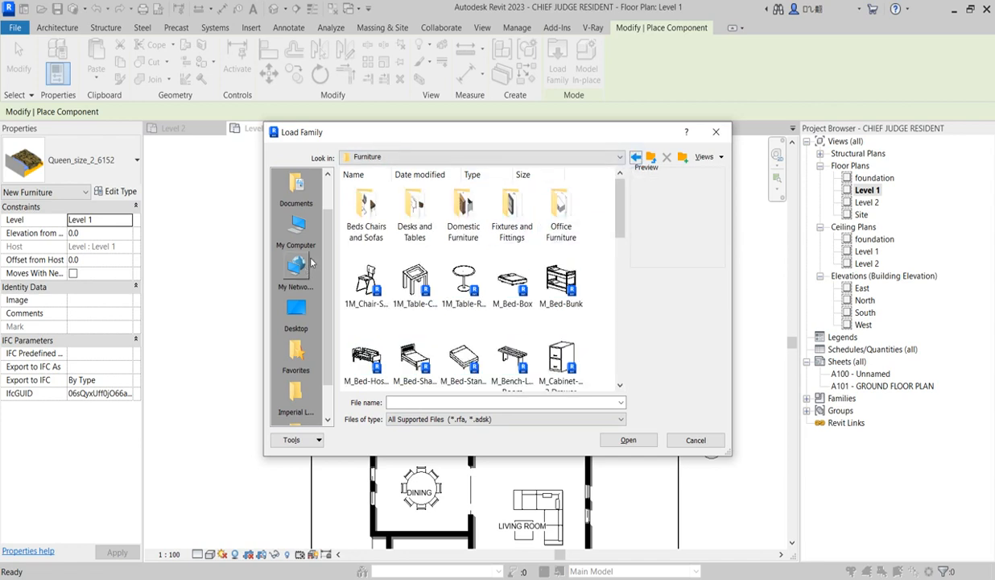
scroll(432, 258, down, 5)
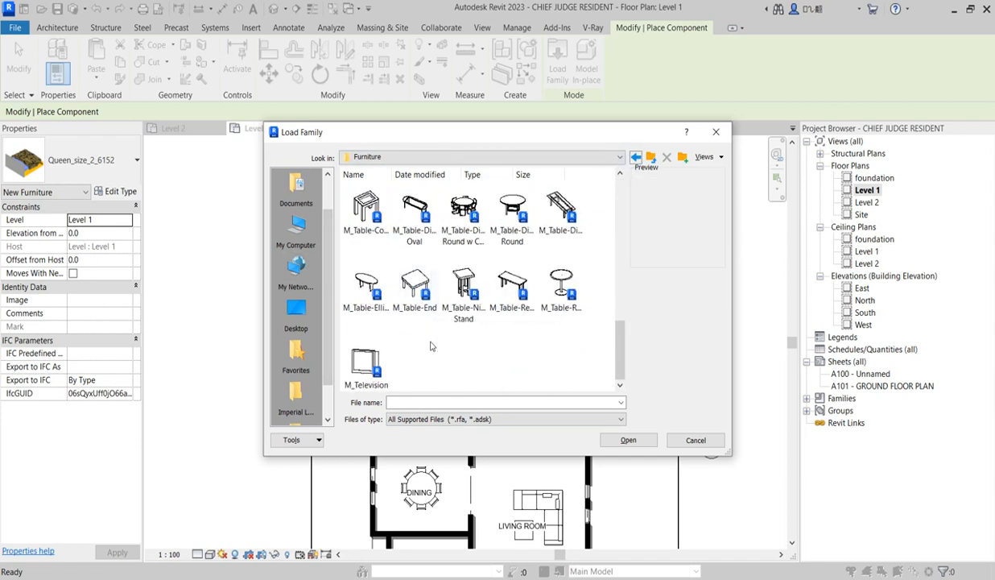
scroll(431, 346, up, 3)
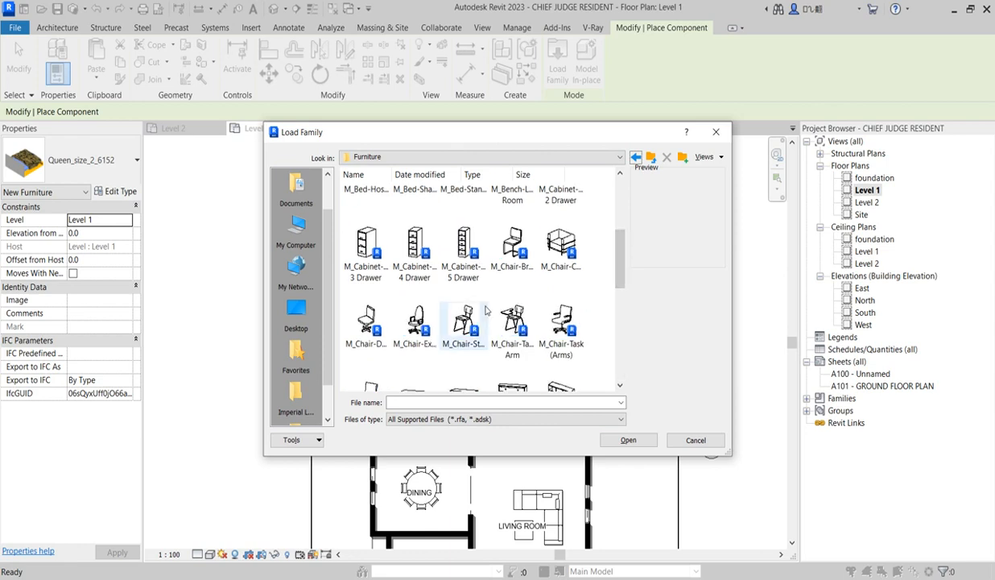
scroll(486, 310, up, 3)
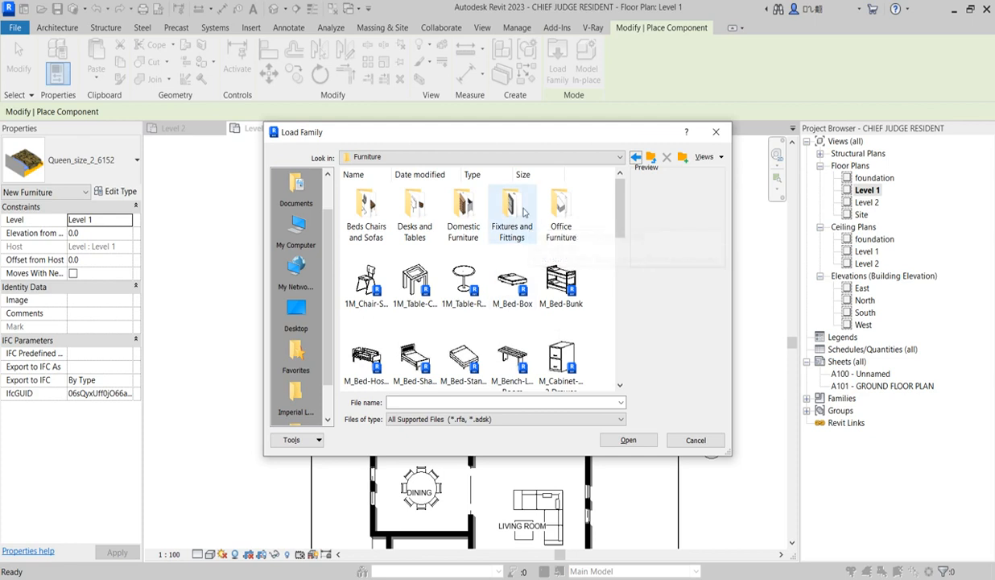
Examine the families in the Desks and Tables folder and leave component placement without loading any
double_click(410, 224)
scroll(405, 268, down, 5)
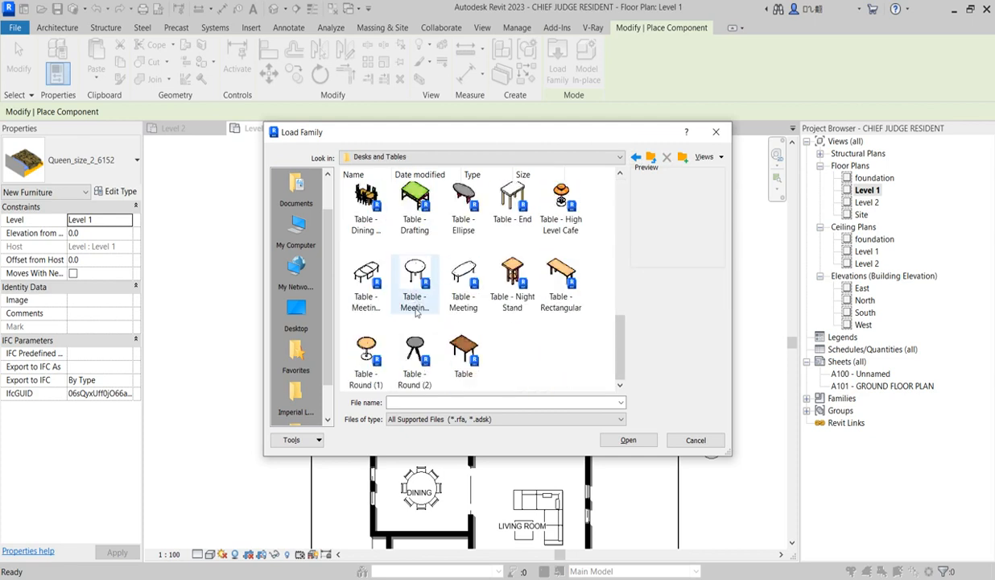
scroll(490, 338, up, 10)
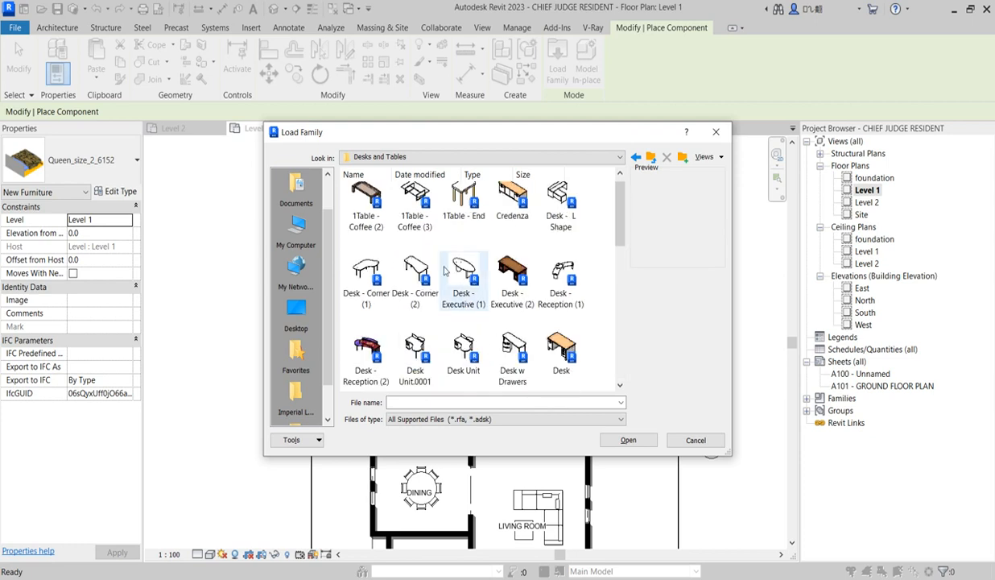
click(636, 158)
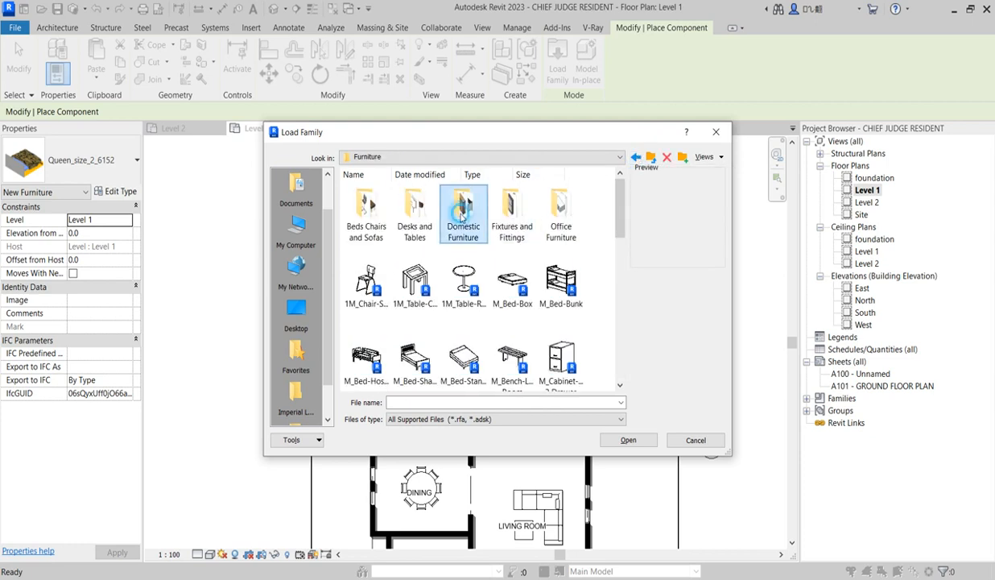
click(636, 158)
double_click(415, 211)
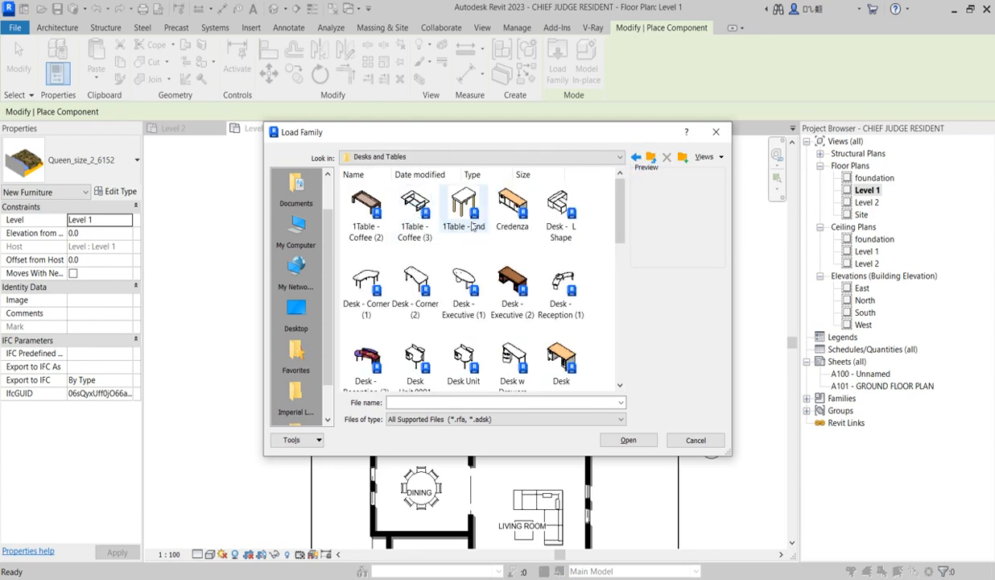
scroll(475, 258, down, 5)
scroll(488, 271, up, 5)
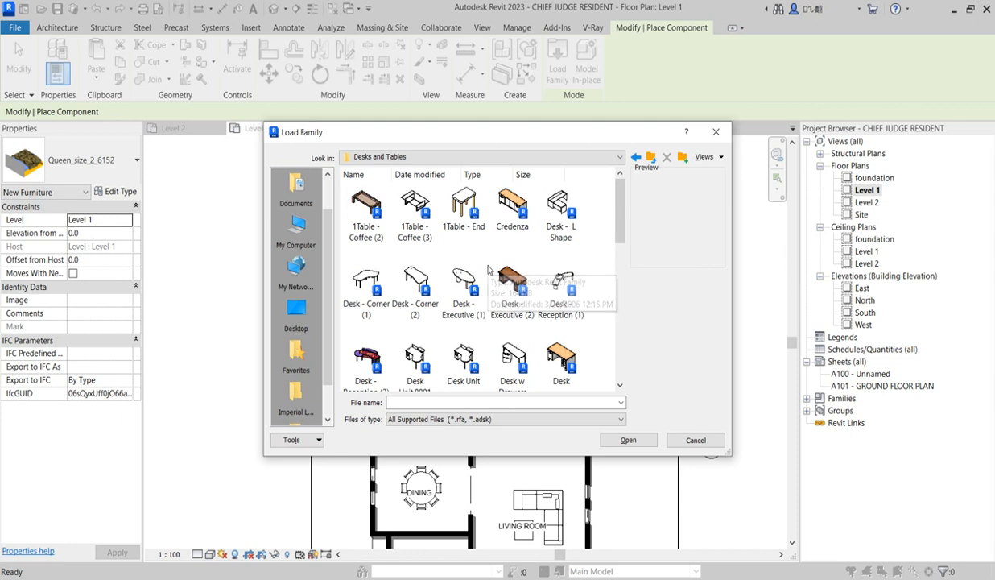
scroll(488, 271, down, 5)
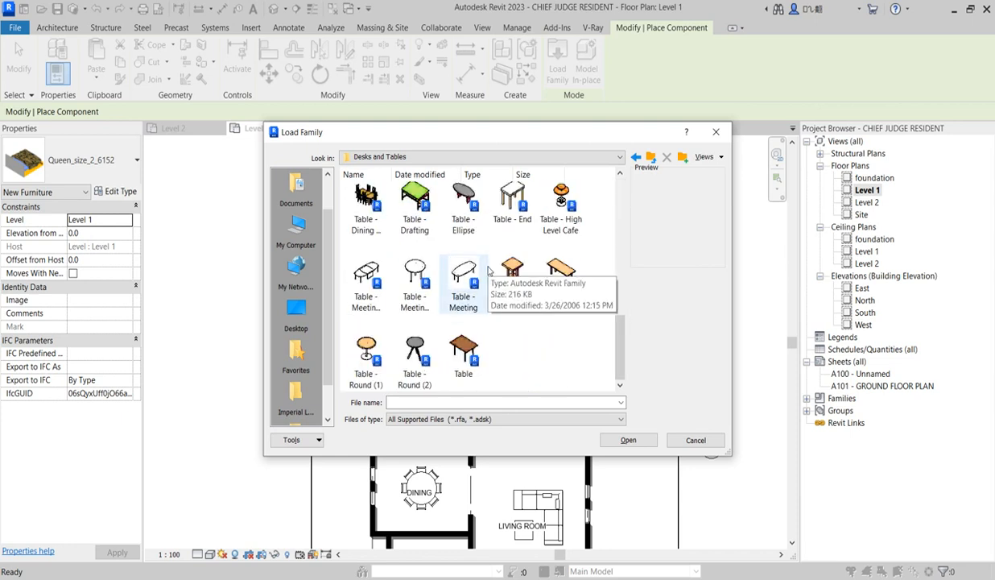
scroll(488, 271, up, 2)
scroll(488, 271, up, 5)
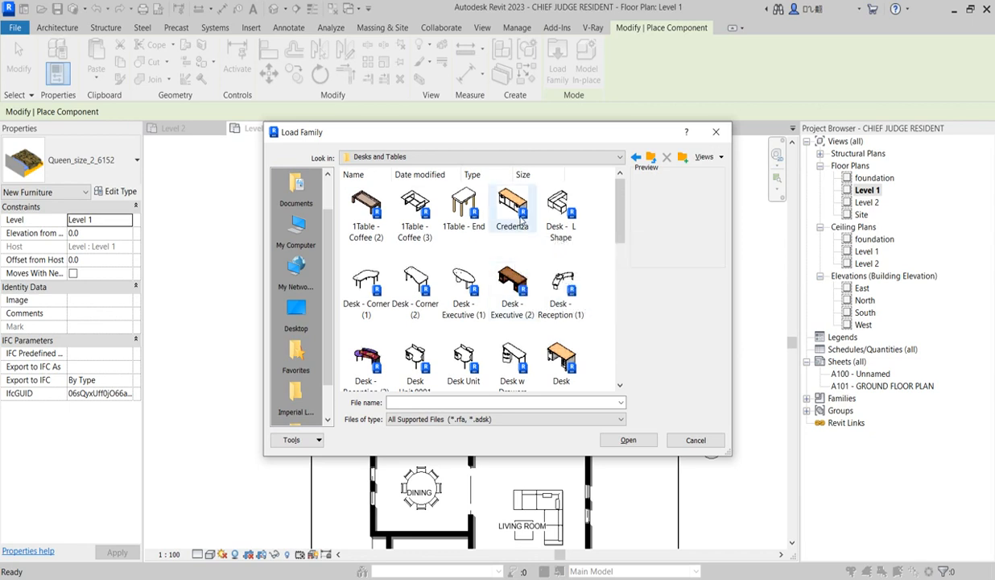
click(636, 156)
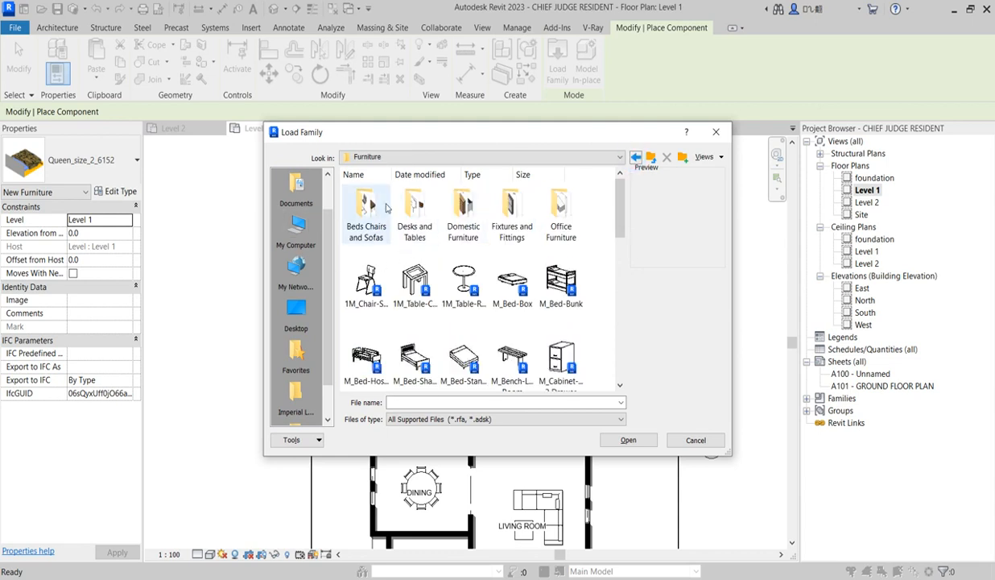
scroll(510, 304, down, 10)
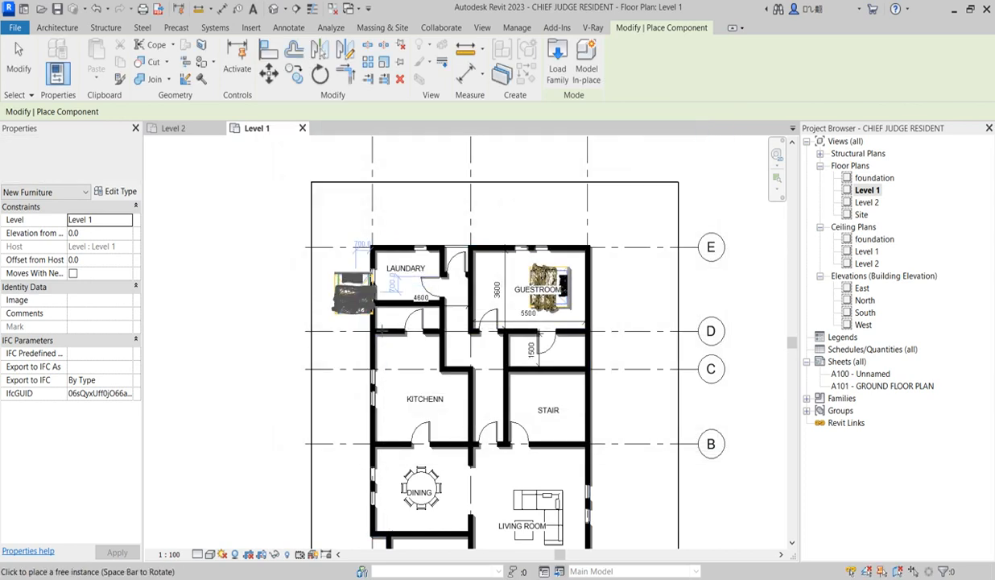
scroll(367, 322, up, 1)
key(Escape)
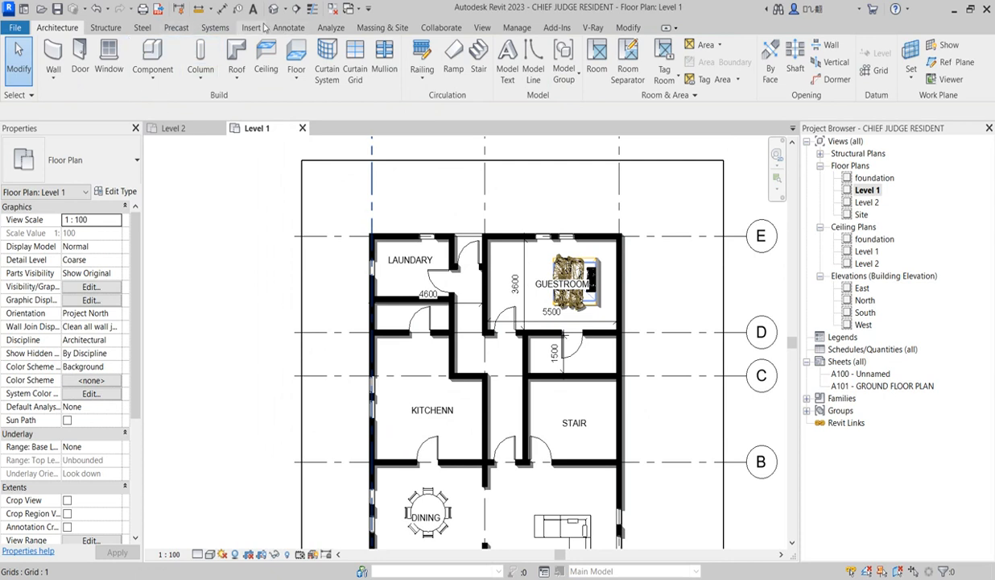
Draw a vertical Wide Lines detail line the full length of the kitchen, about 870 mm inside the wall on grid 1, as the counter edge
click(298, 28)
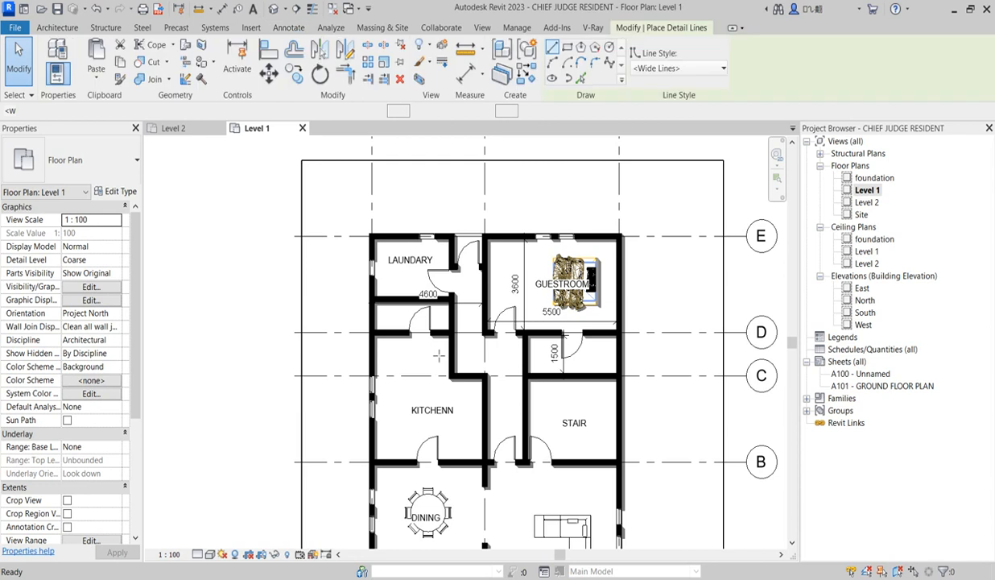
scroll(418, 347, up, 3)
click(389, 327)
click(389, 519)
key(Escape)
Divide the kitchen counter with three horizontal detail lines: one above the windows, one at the upper window's top and one at the lower window's bottom
scroll(386, 360, up, 2)
click(358, 364)
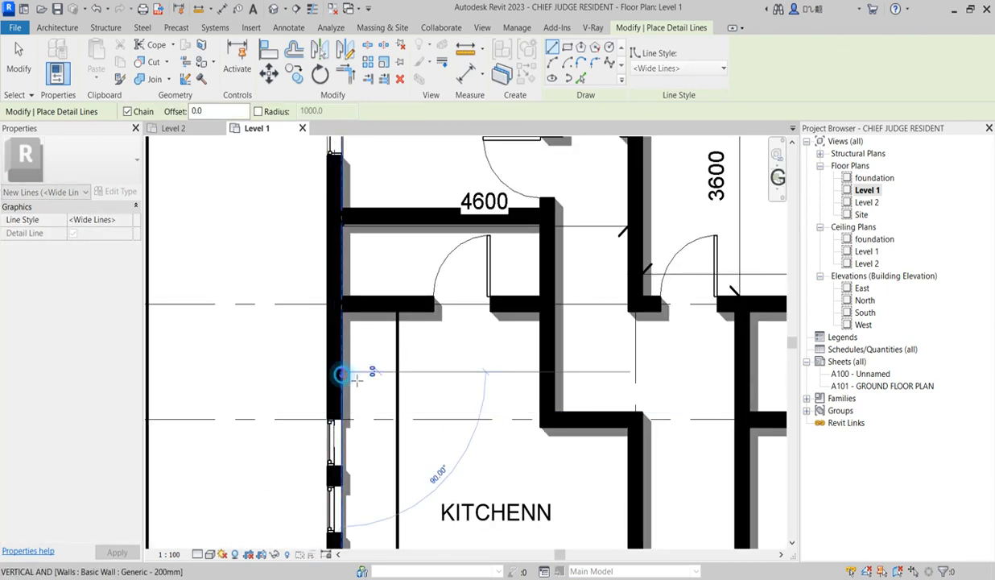
click(395, 371)
key(Escape)
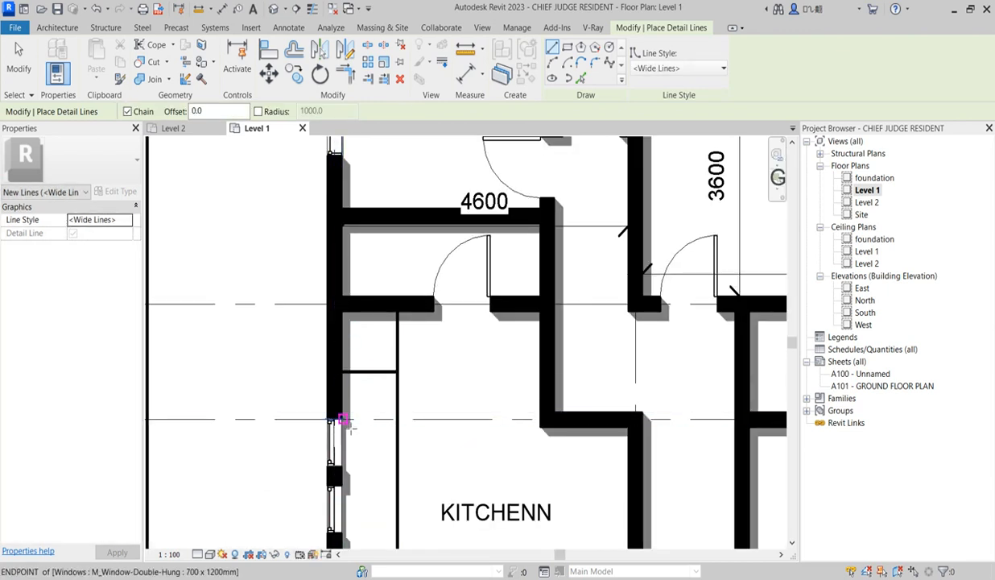
click(350, 429)
click(404, 427)
key(Escape)
scroll(396, 285, down, 3)
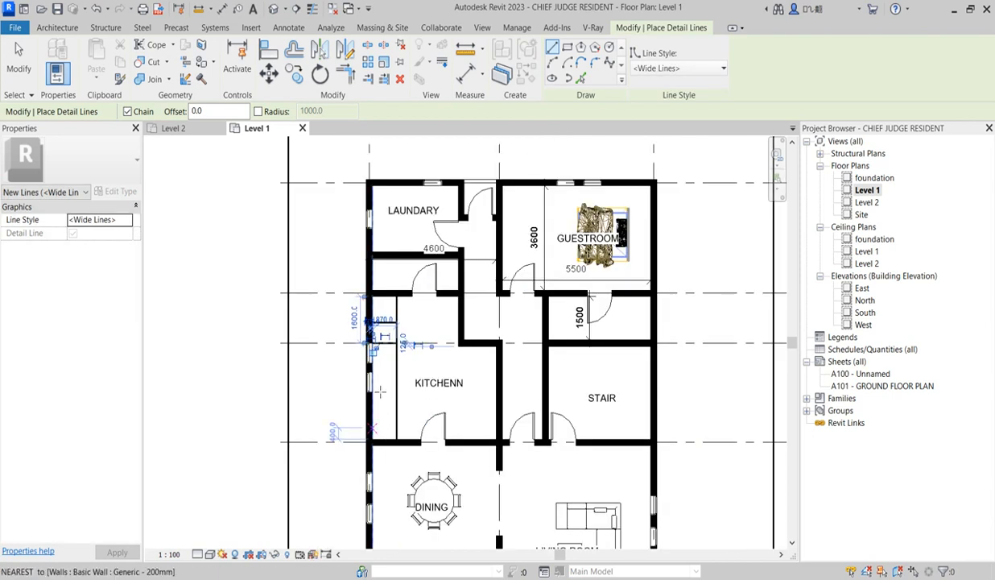
scroll(379, 424, up, 3)
click(371, 416)
click(413, 417)
key(Escape)
Draw a detail-line rectangle of about 600 by 700 mm inside the counter section beside the kitchen windows
scroll(409, 370, up, 2)
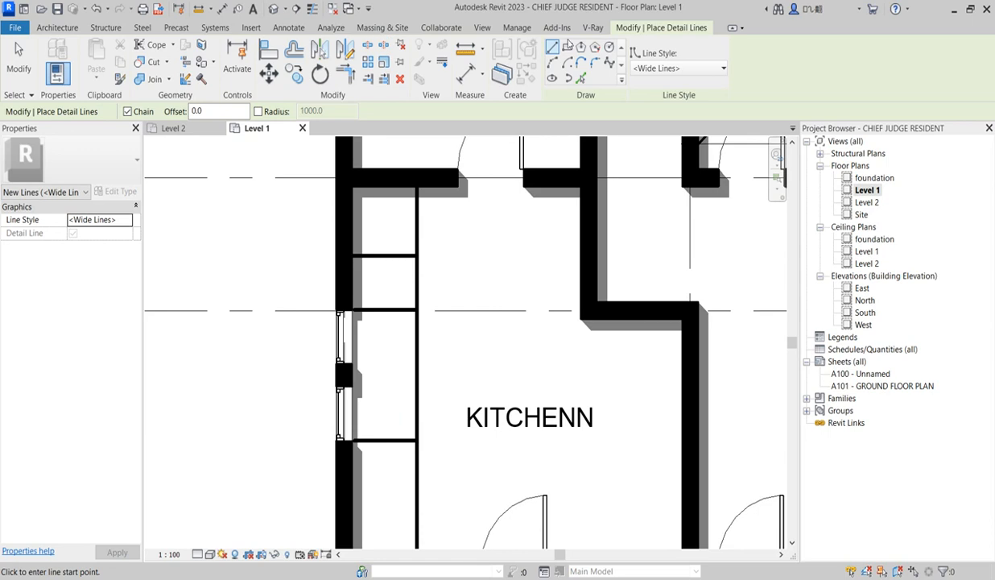
scroll(369, 378, up, 2)
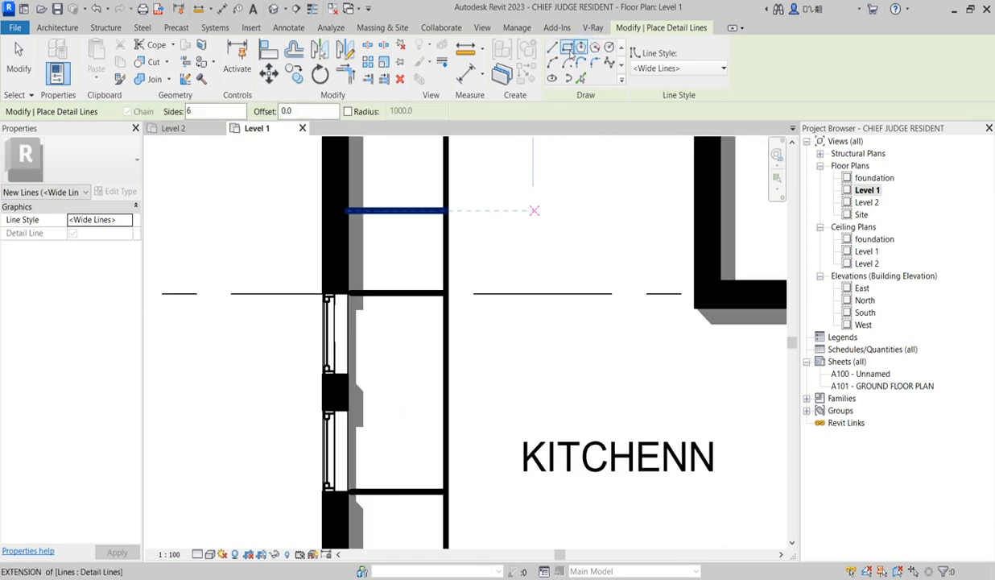
click(568, 47)
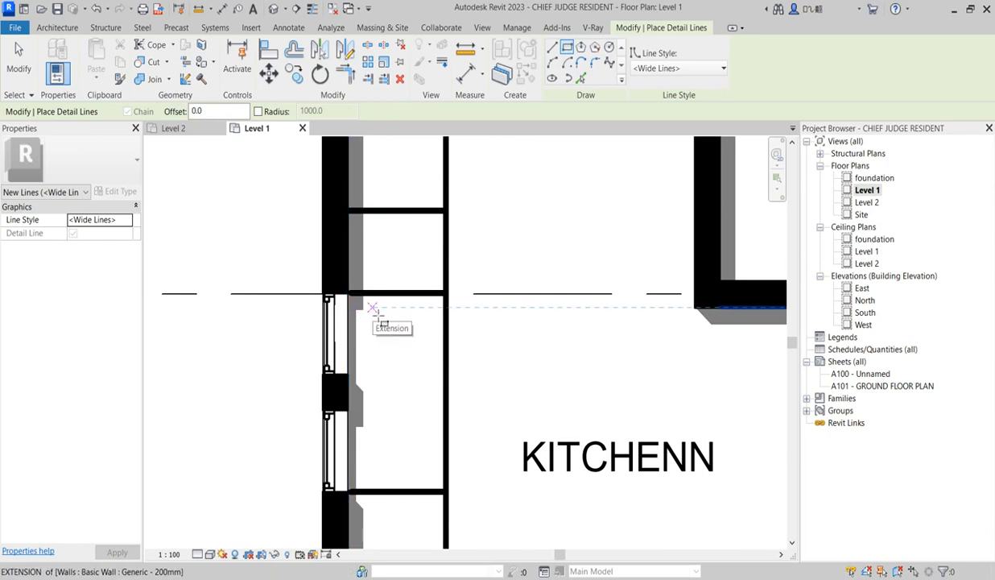
click(370, 307)
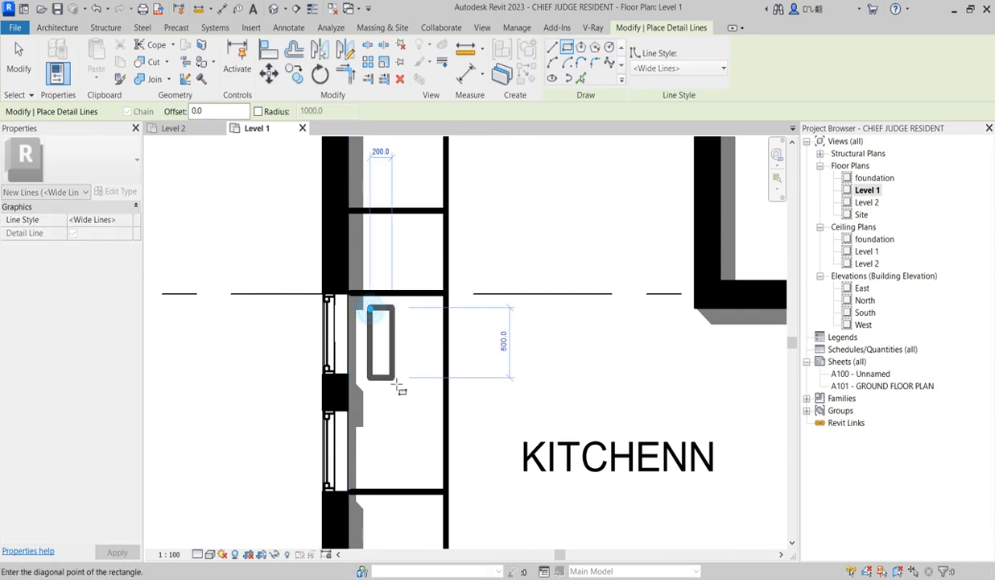
click(439, 392)
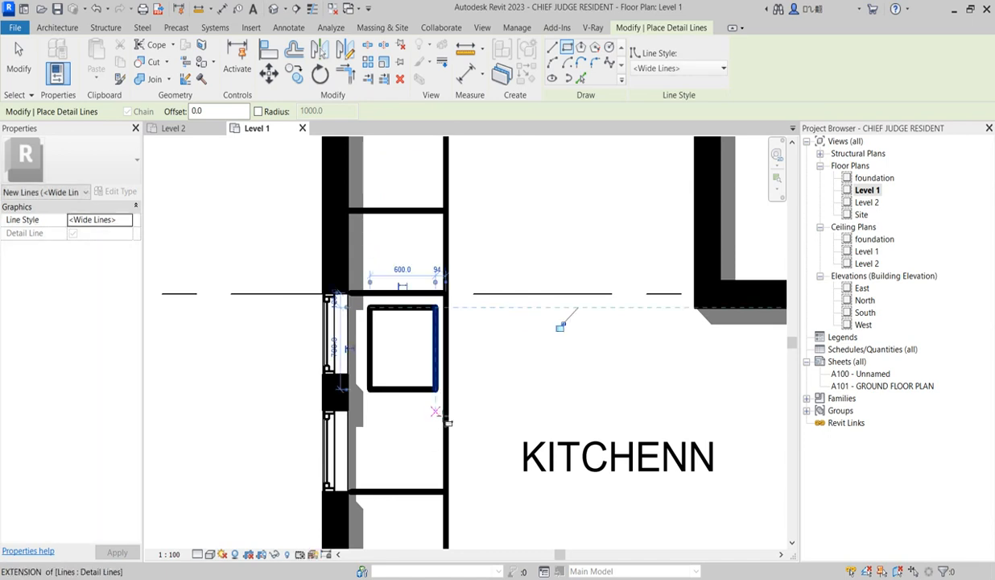
Draw a second 600 mm wide detail-line rectangle below the first and a short horizontal tap line from the window wall into the upper rectangle
click(435, 407)
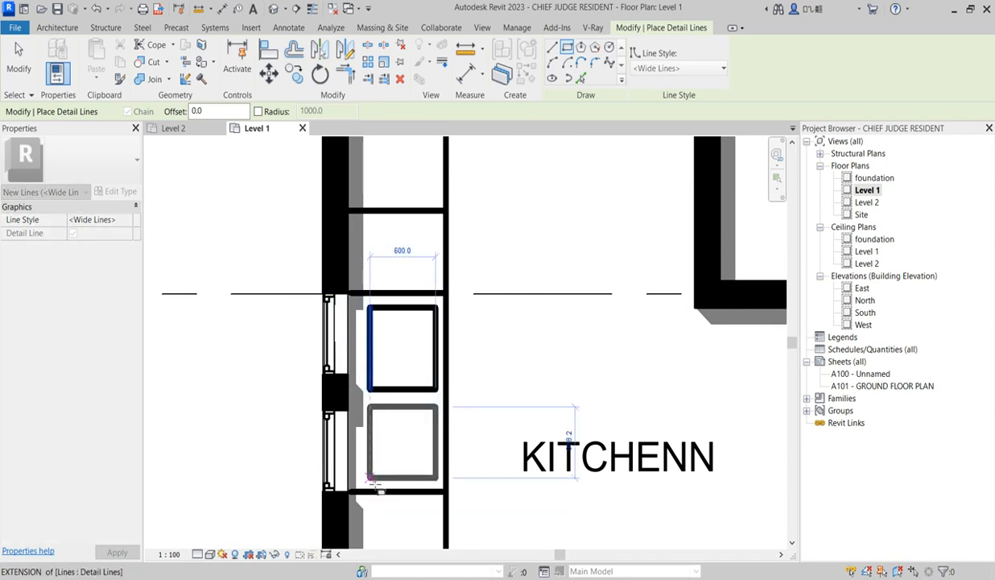
click(370, 477)
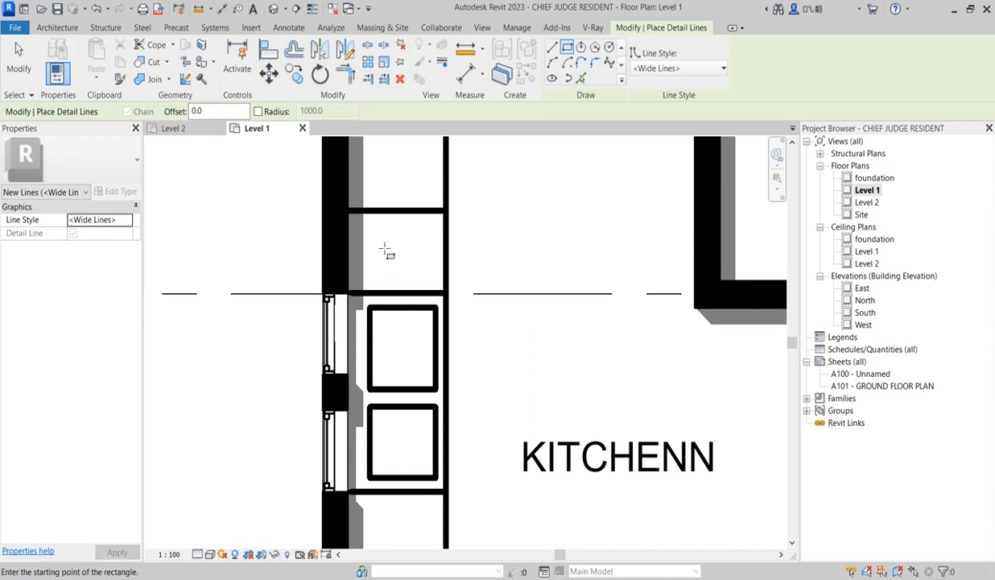
click(551, 48)
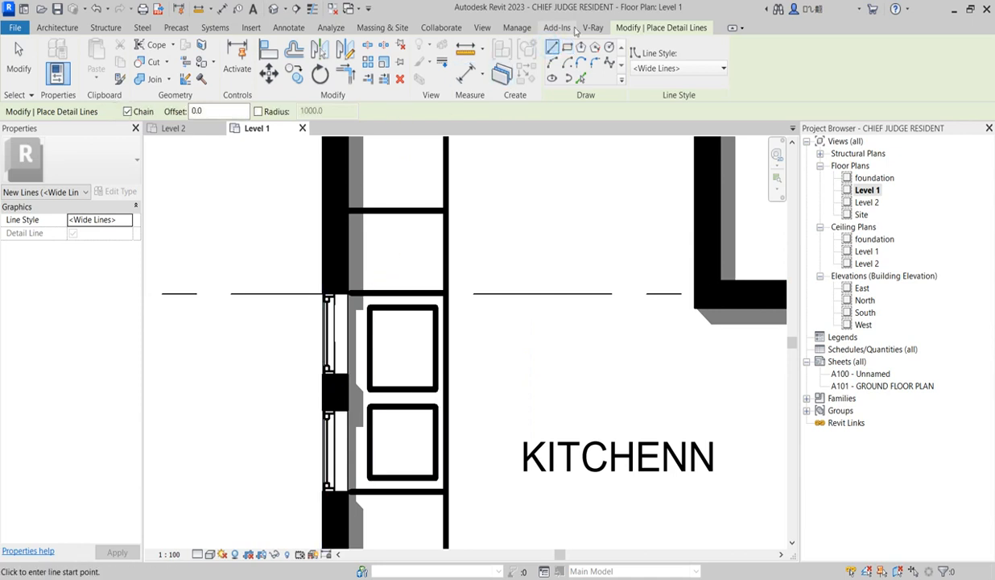
scroll(369, 345, up, 2)
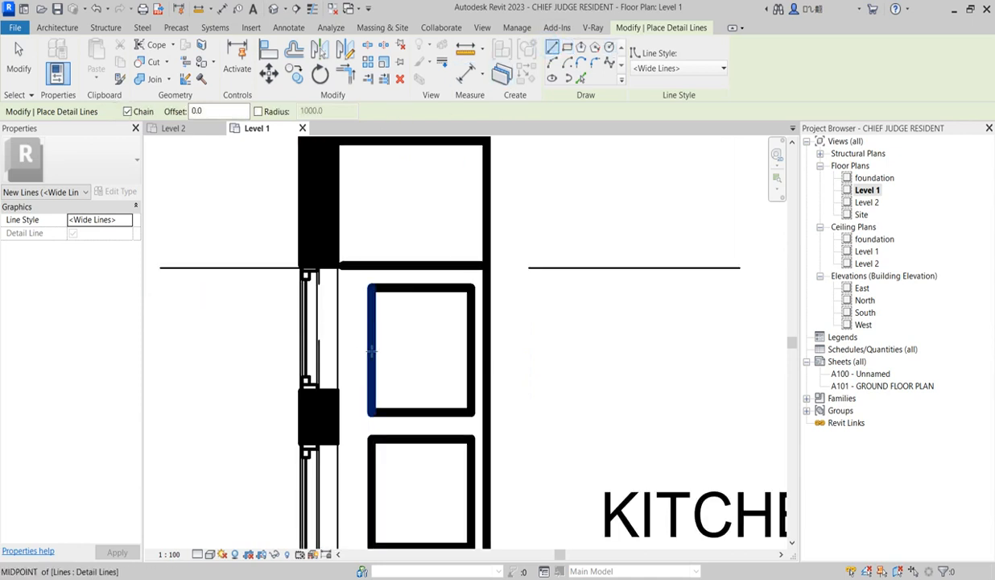
click(344, 352)
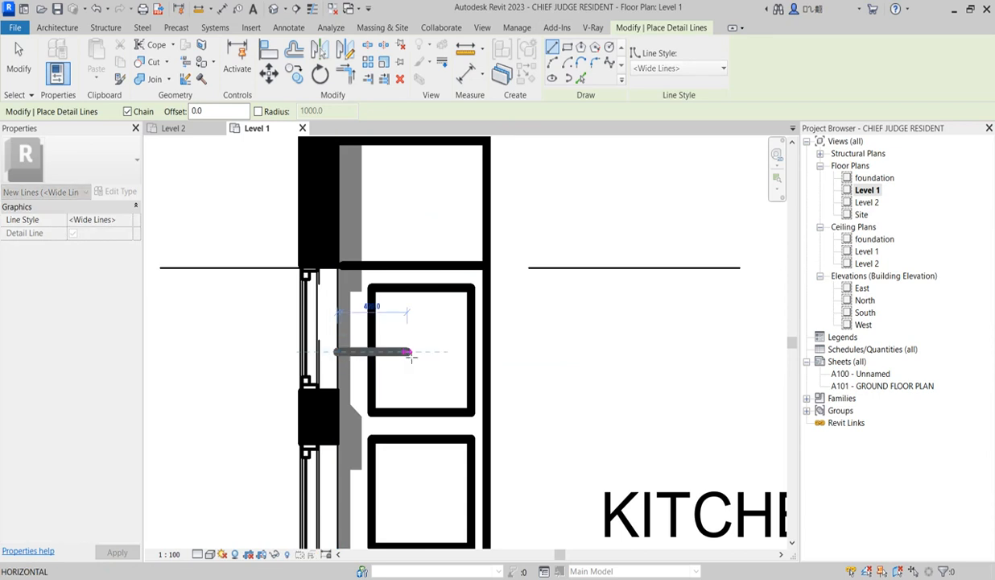
click(403, 353)
scroll(427, 374, down, 3)
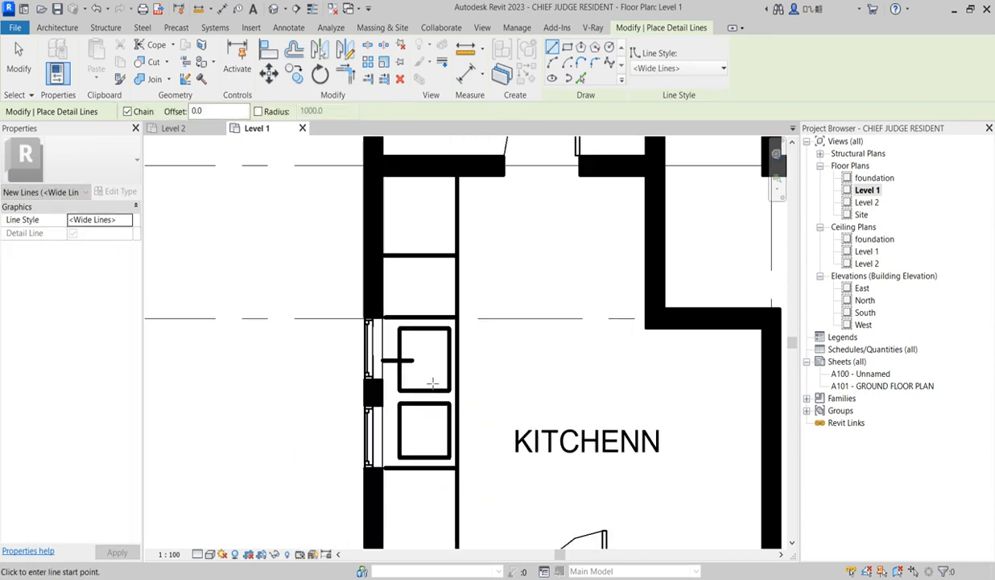
Draw a small detail-line circle as the drain in the upper sink rectangle, level with the tap line
scroll(429, 363, up, 2)
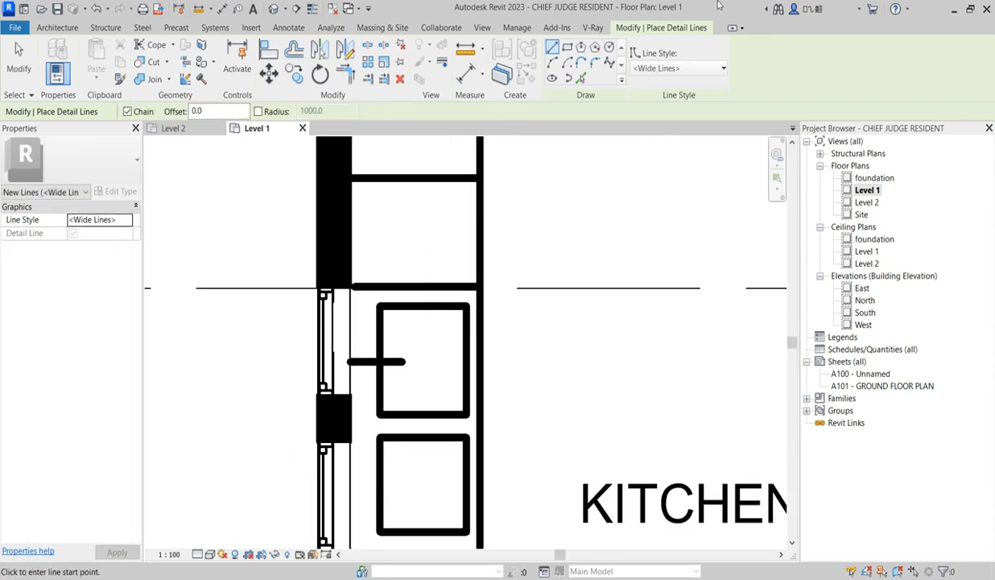
click(610, 47)
scroll(419, 366, up, 2)
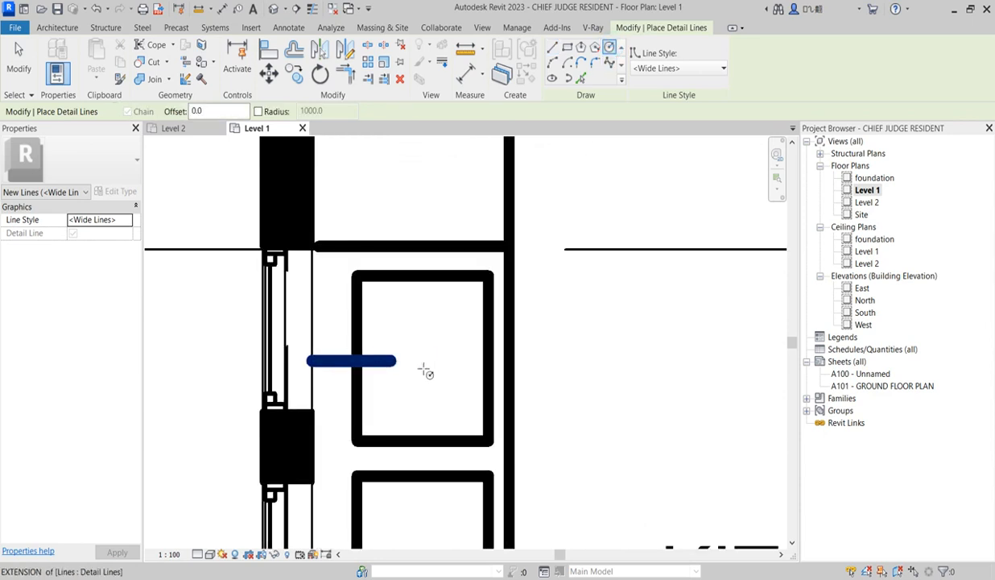
scroll(435, 361, up, 3)
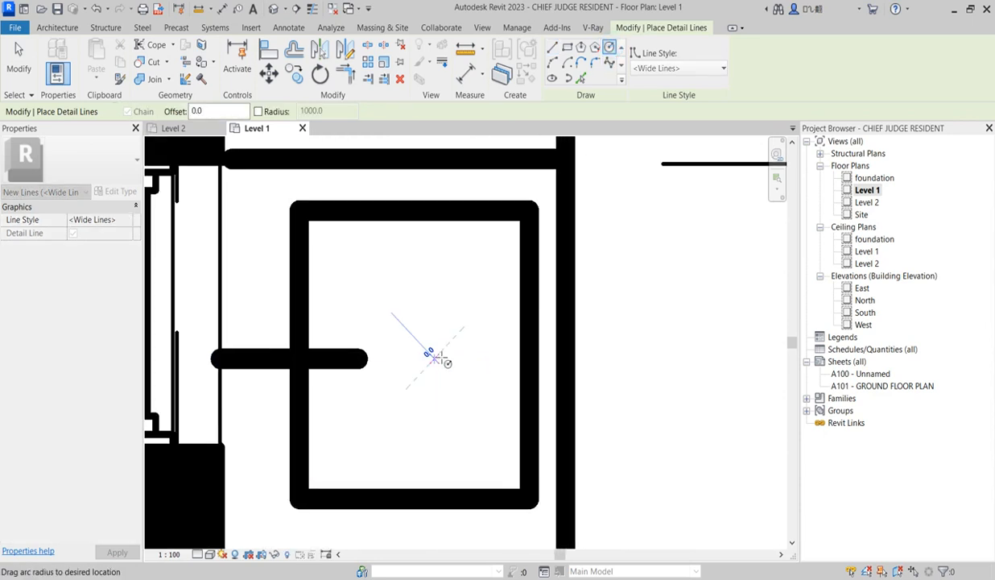
click(439, 345)
scroll(451, 310, down, 6)
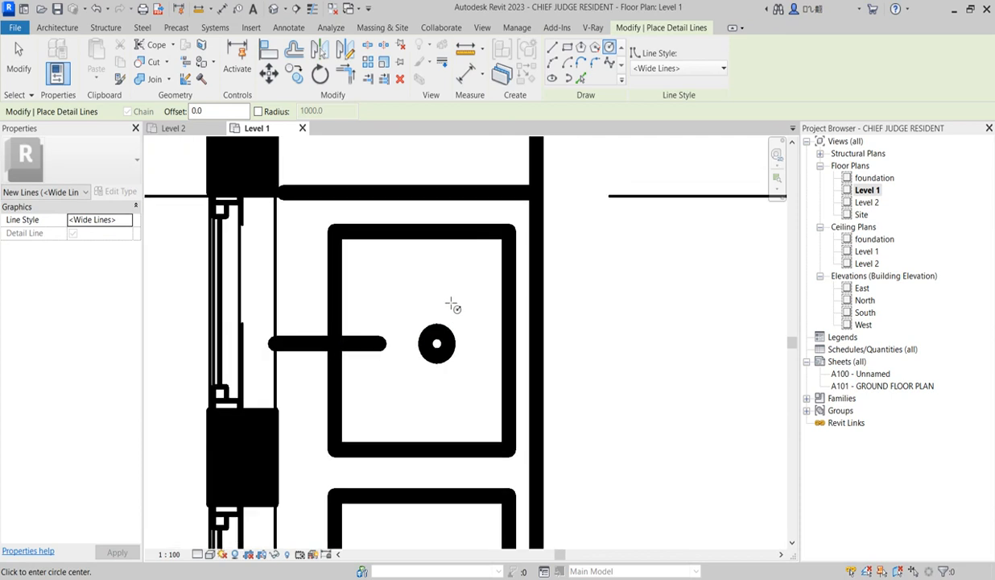
scroll(442, 424, up, 2)
scroll(451, 387, up, 3)
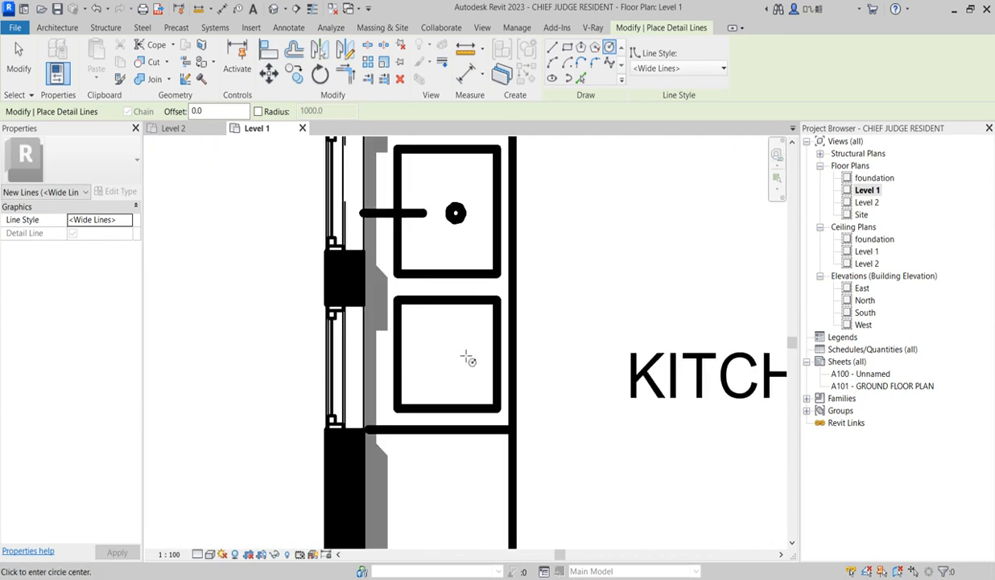
Copy the tap line and drain circle straight down into the lower sink rectangle
key(Escape)
key(Escape)
drag(474, 219, 475, 220)
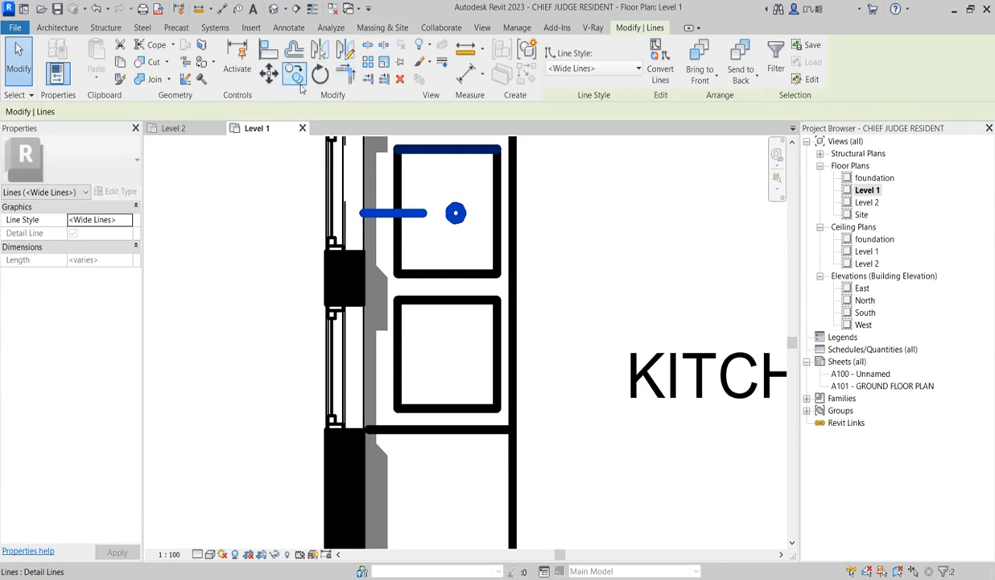
click(295, 76)
click(497, 213)
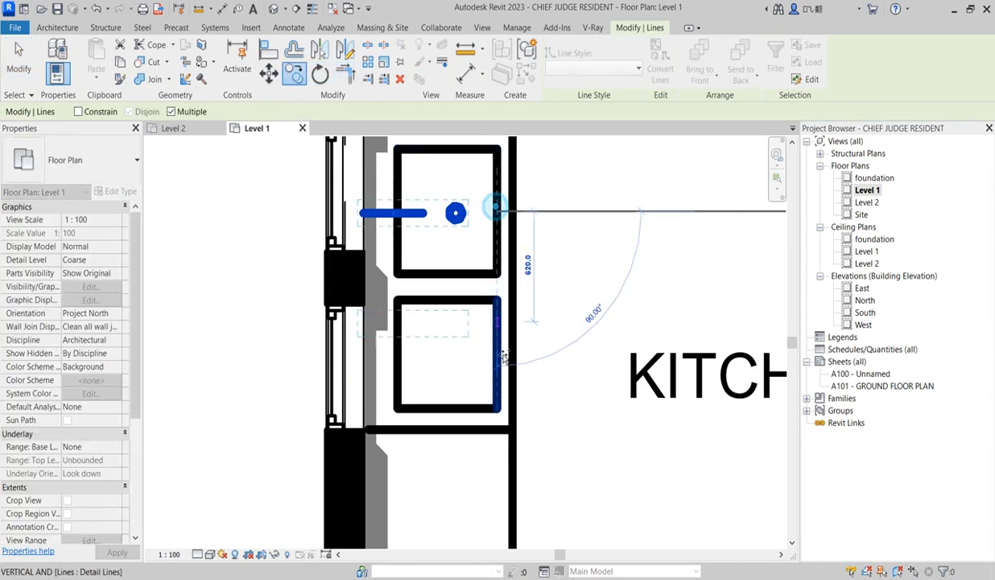
click(500, 359)
key(Escape)
scroll(499, 335, down, 4)
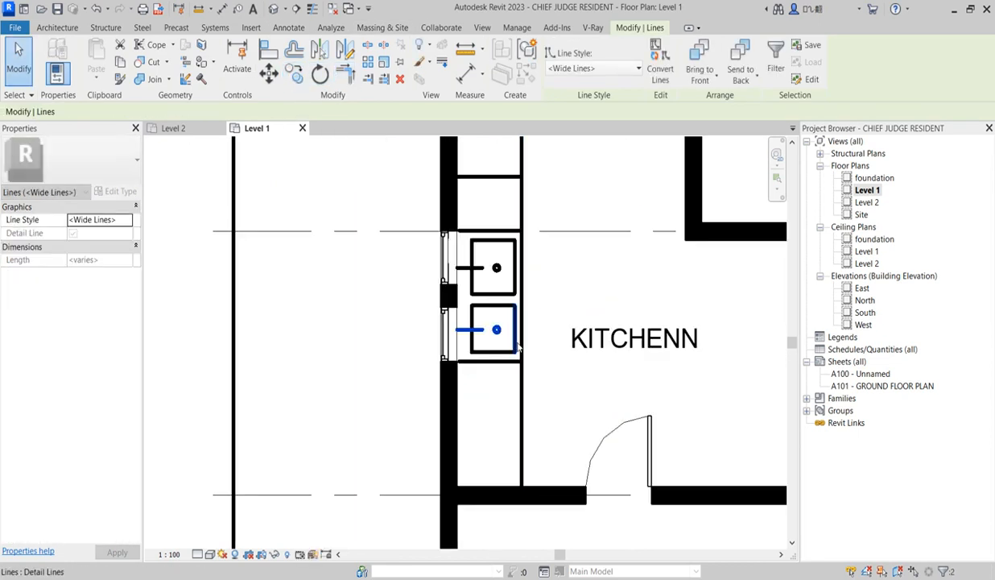
Draw a vertical Wide Lines detail line in the lowest counter section, aligned with the sinks' wall-side edge, down to the dining room wall
scroll(496, 337, up, 1)
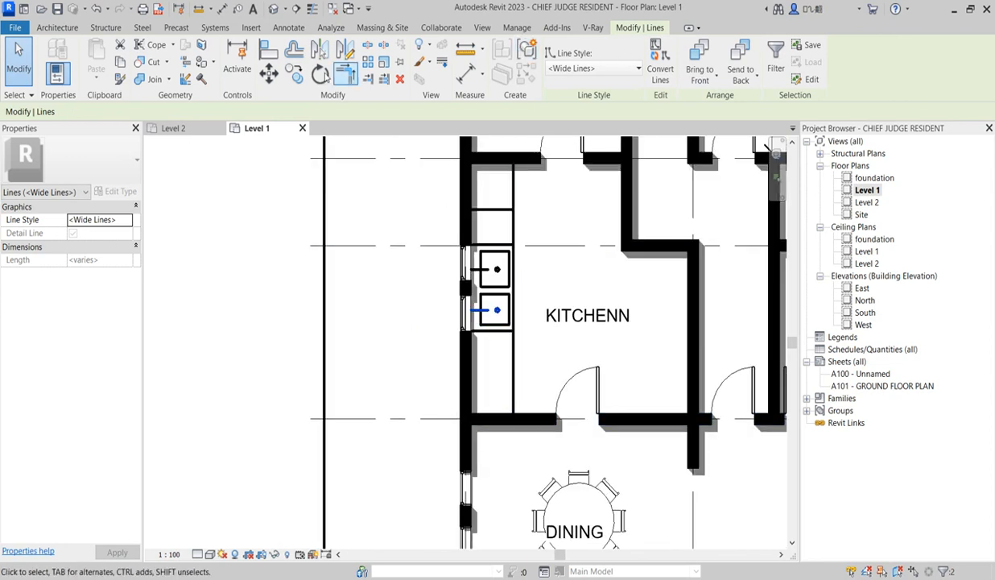
click(513, 396)
click(526, 75)
scroll(484, 333, up, 2)
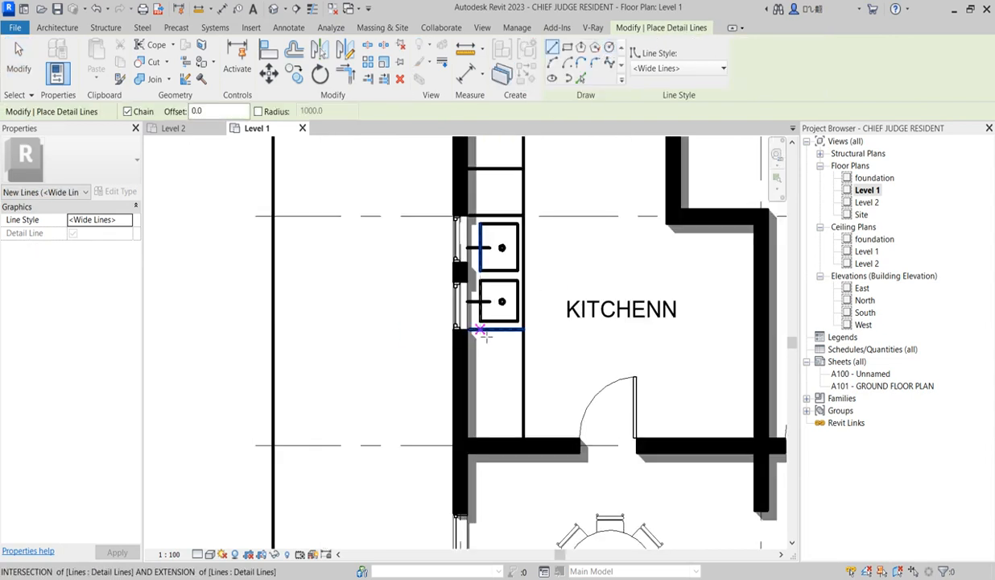
click(485, 335)
click(480, 439)
key(Escape)
key(Escape)
scroll(558, 452, down, 2)
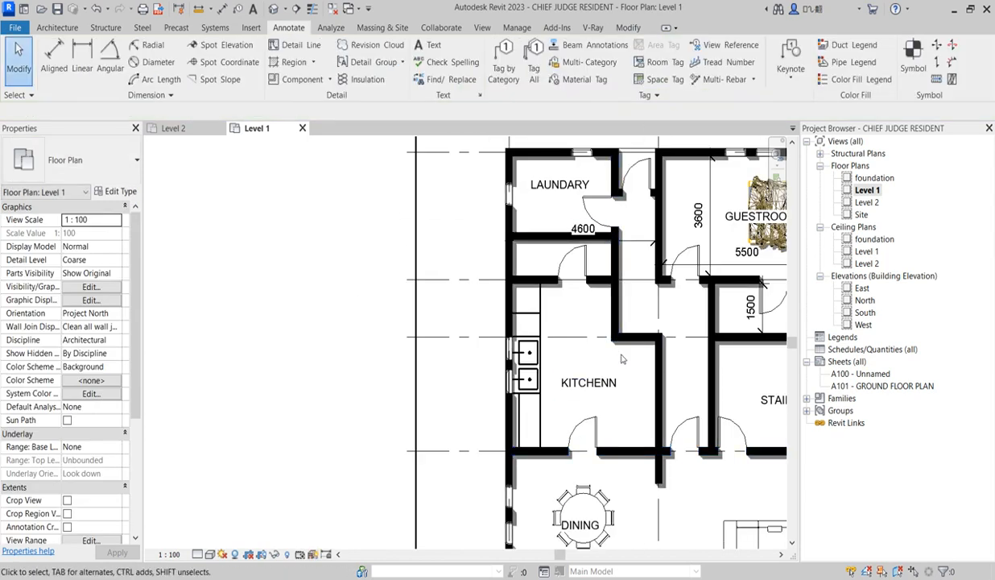
Draw a detail-line rectangle of about 1210 by 1050 mm under the stepped wall on the kitchen side opposite the counter
scroll(621, 359, up, 1)
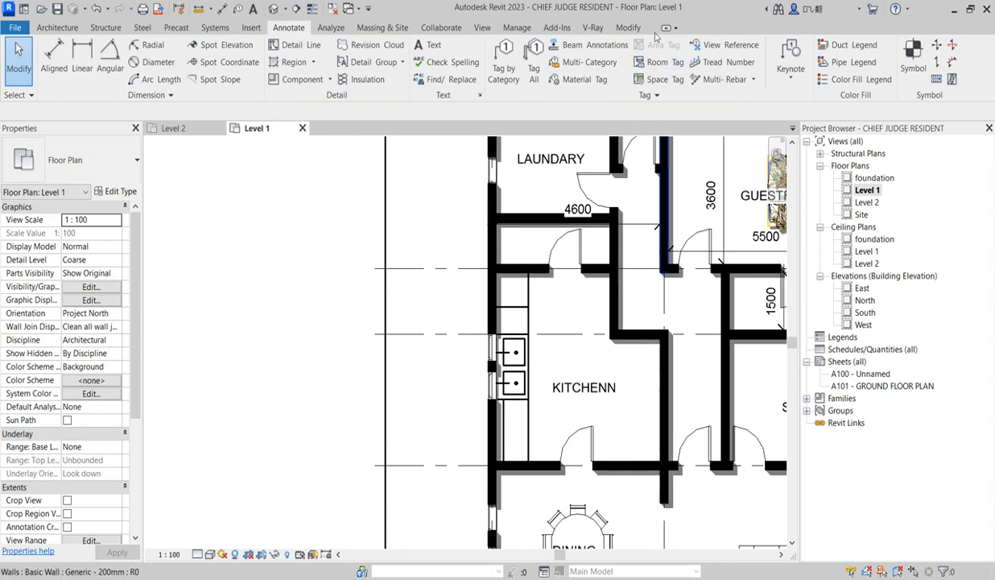
click(528, 274)
key(Escape)
key(Escape)
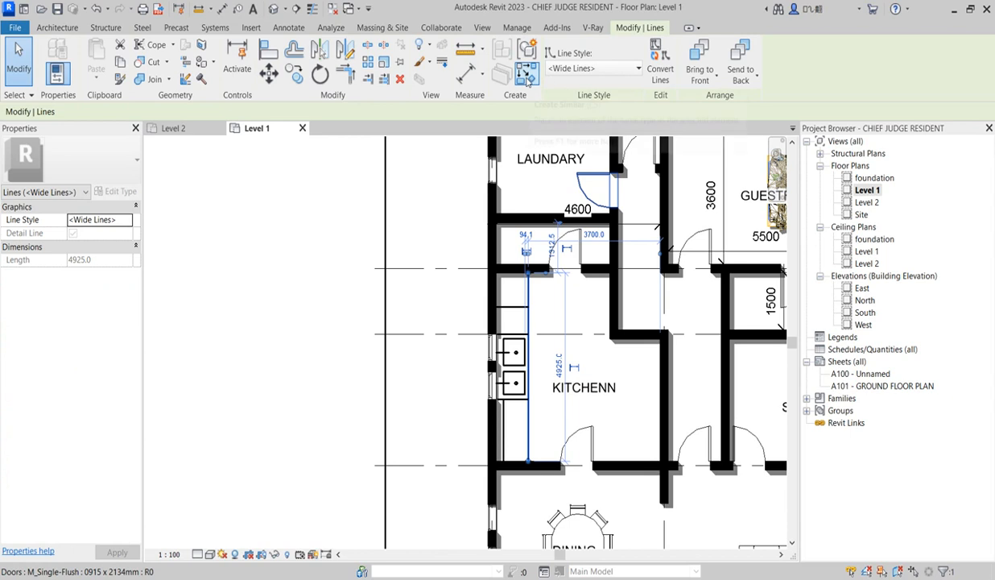
key(d)
key(l)
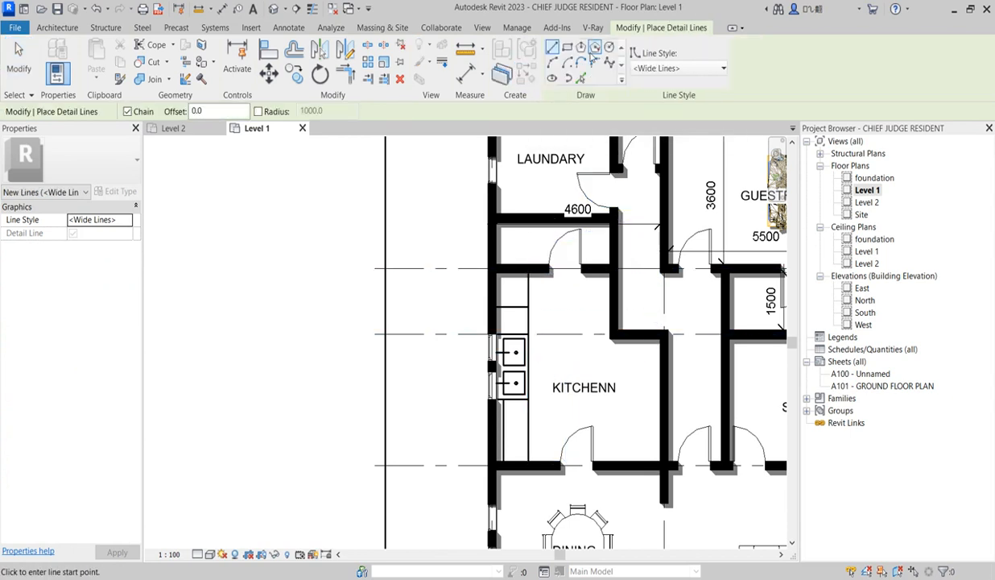
click(568, 48)
scroll(647, 422, up, 2)
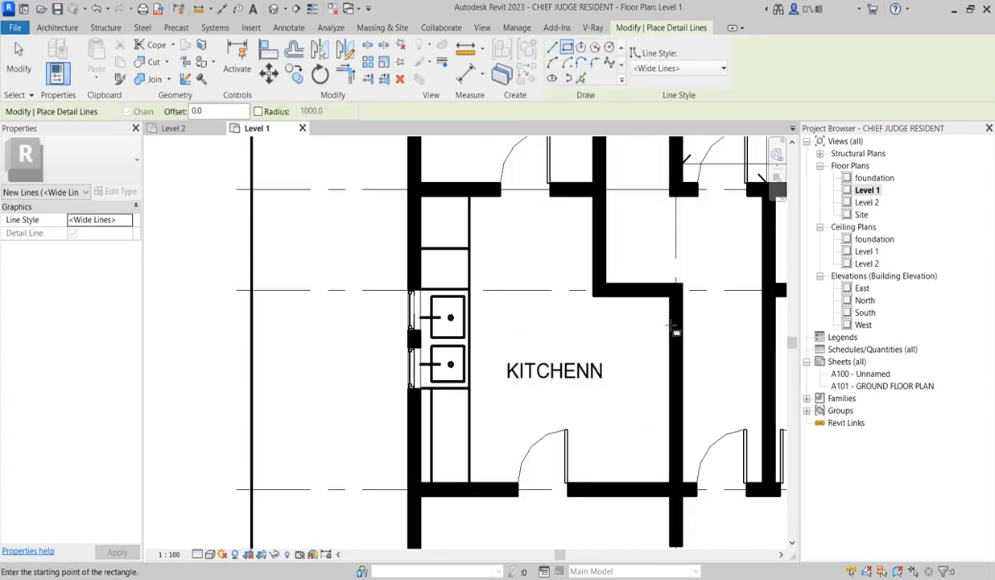
click(659, 302)
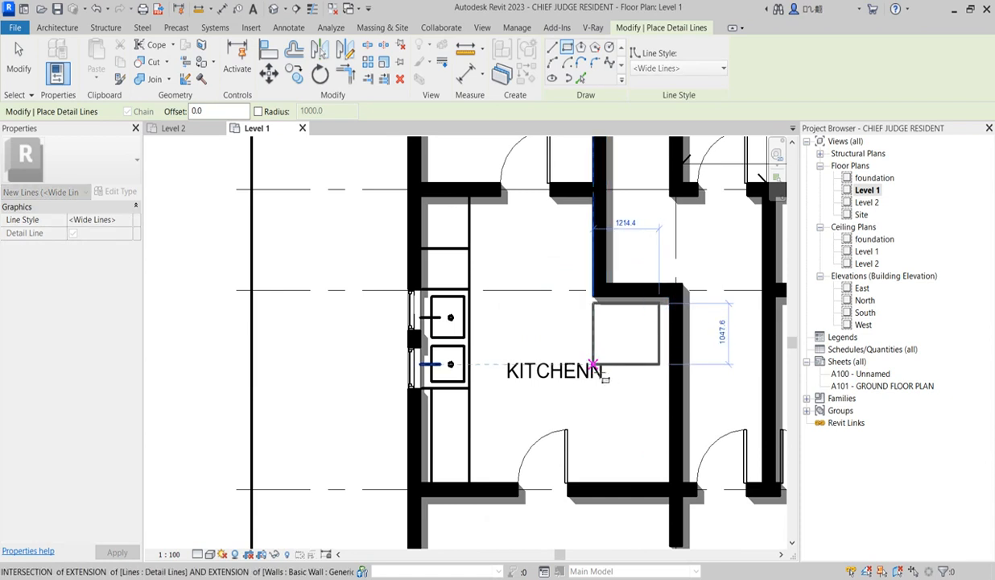
click(594, 367)
scroll(593, 366, down, 3)
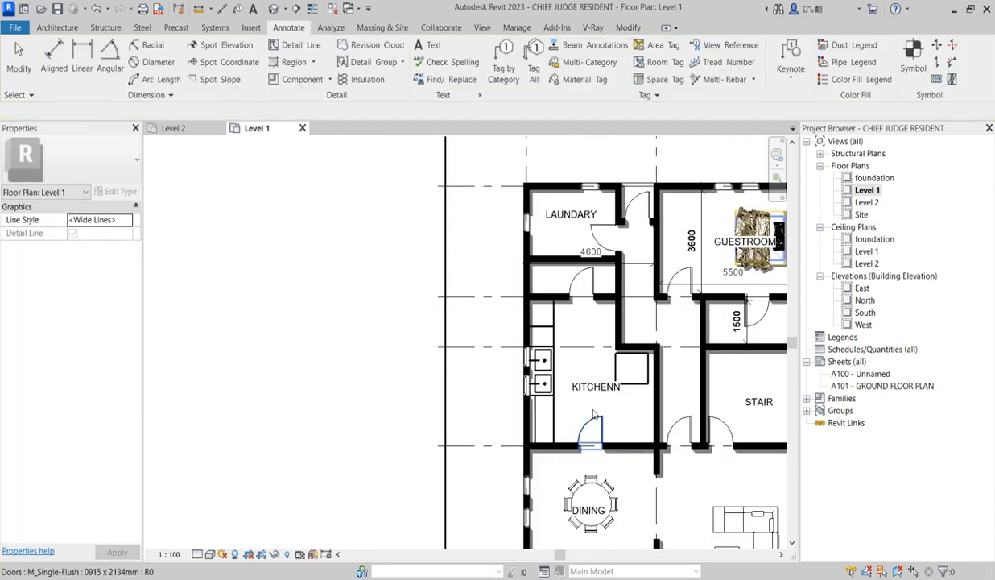
key(Escape)
key(Escape)
Move the KITCHENN text note slightly left, clear of the new rectangle
click(589, 397)
key(Escape)
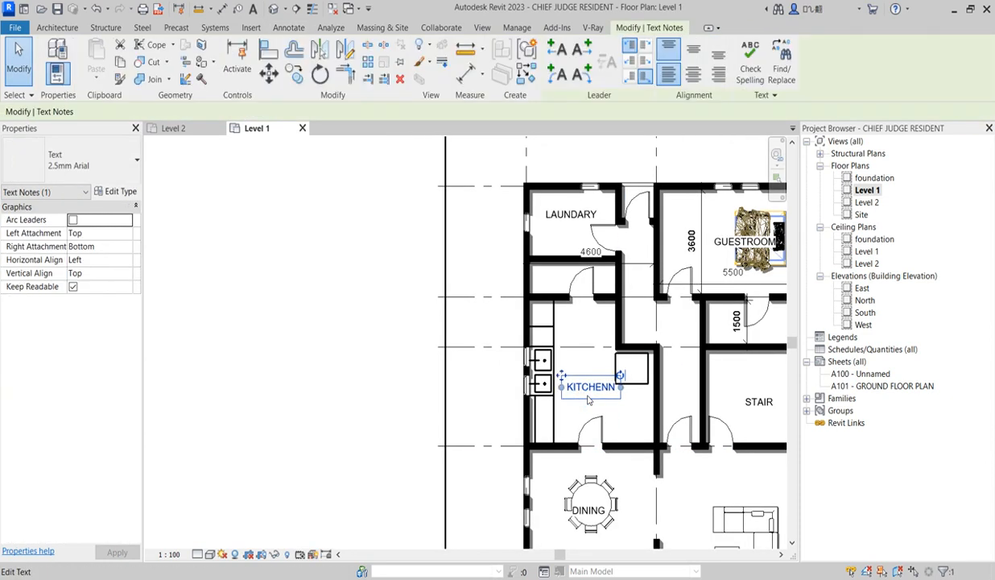
key(Escape)
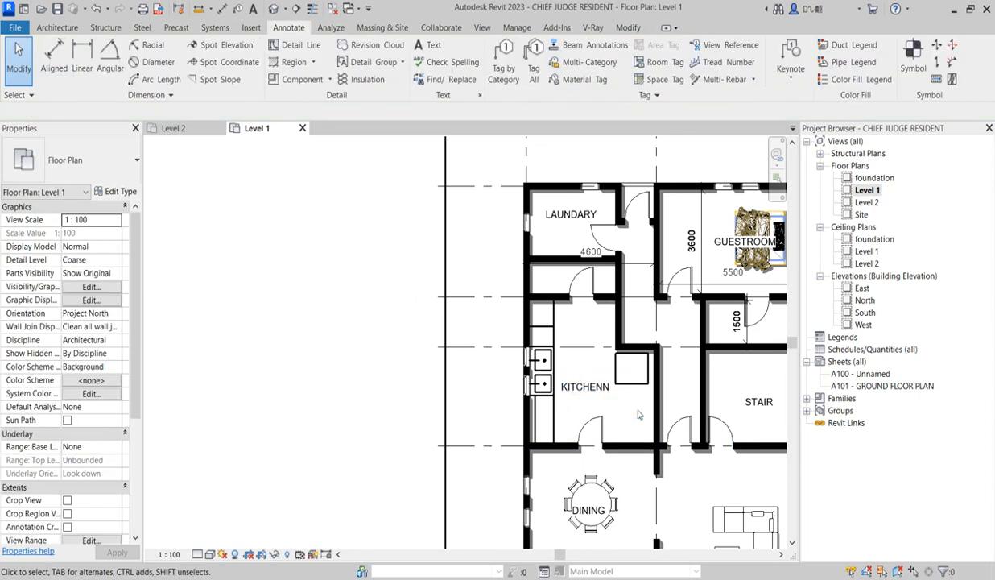
Mirror a copy of the rectangle under the stepped wall about a horizontal axis just below it, towards the dining room wall
scroll(637, 411, down, 3)
scroll(633, 348, up, 2)
drag(605, 324, 658, 381)
click(345, 53)
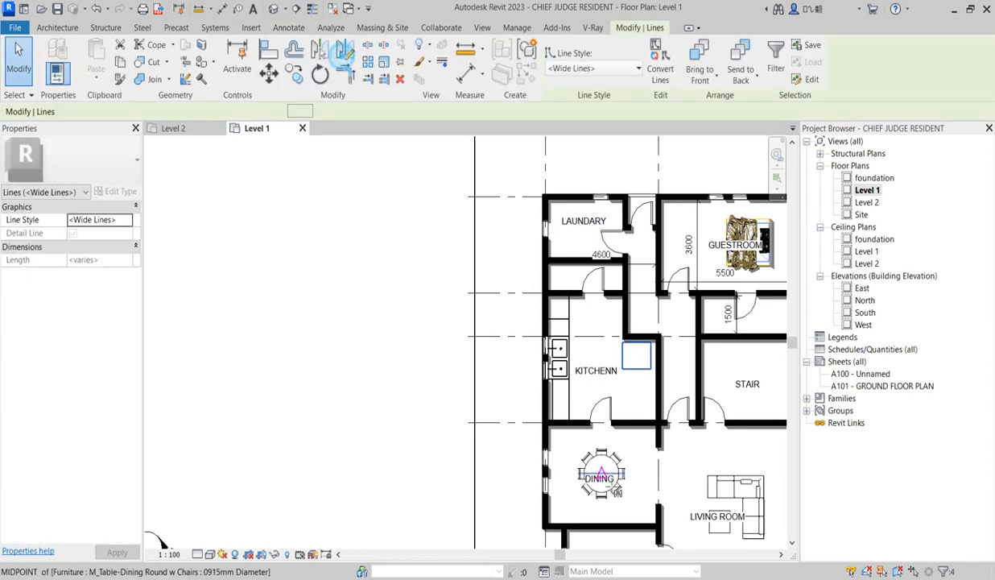
click(637, 383)
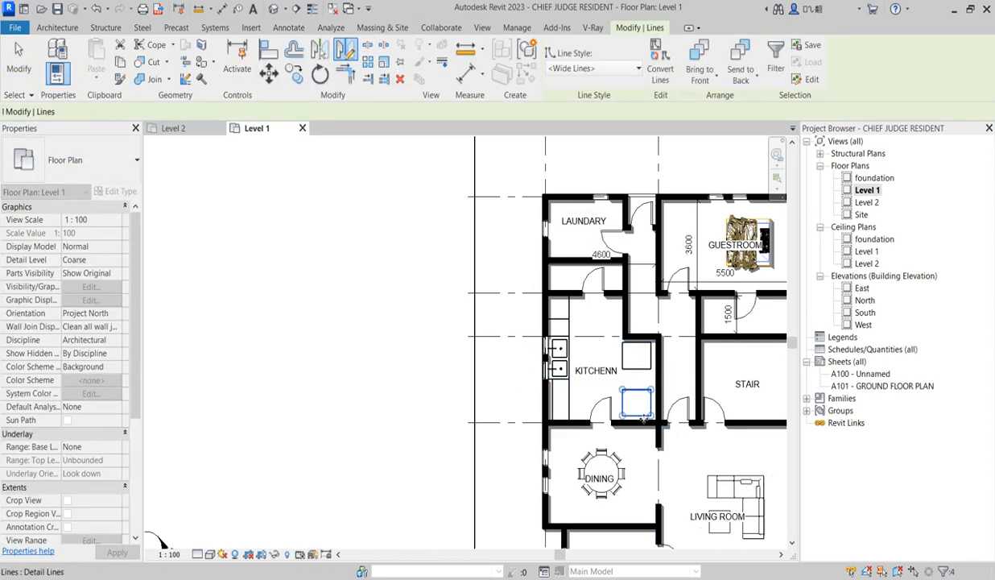
key(Escape)
scroll(641, 416, down, 2)
scroll(643, 422, down, 1)
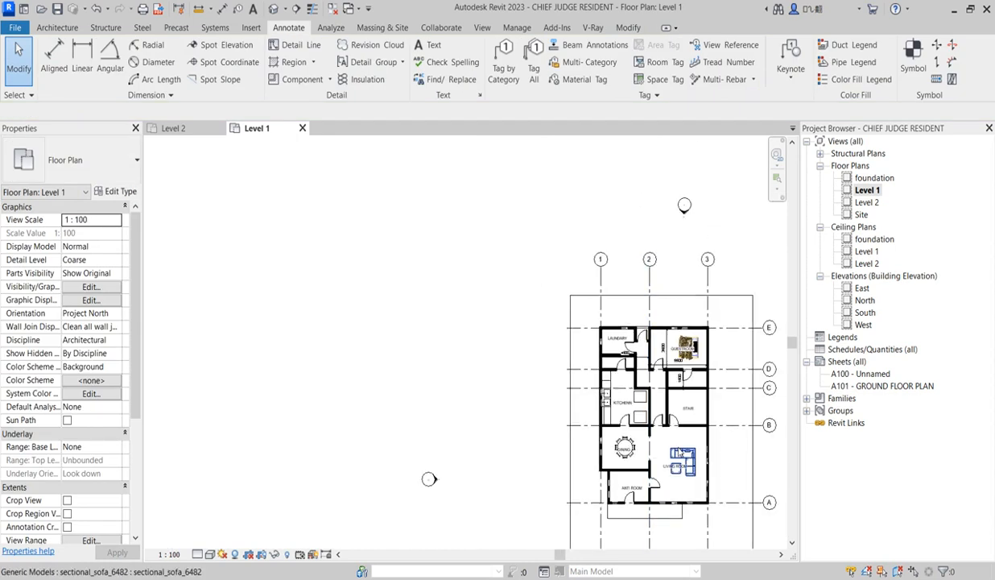
scroll(612, 439, up, 2)
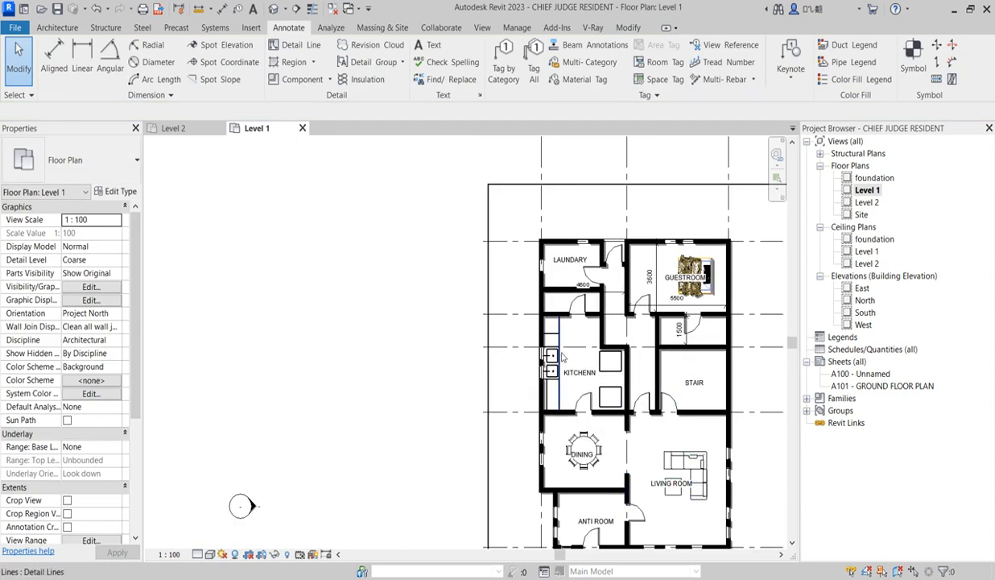
scroll(733, 419, down, 1)
scroll(732, 419, up, 1)
scroll(539, 389, up, 1)
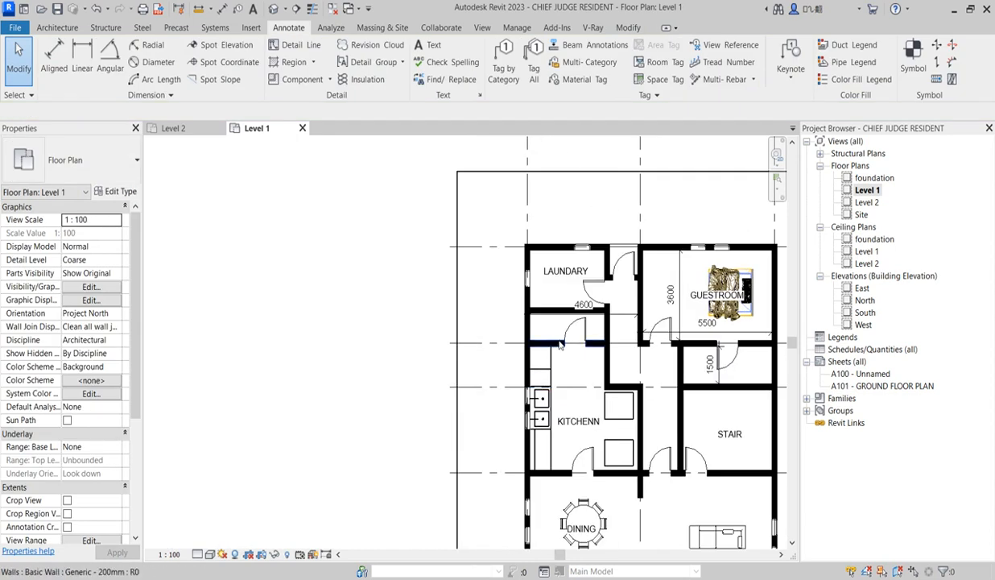
Place an M_Shower Stall-2D component beside the door in the small room between the laundry and the kitchen
click(50, 27)
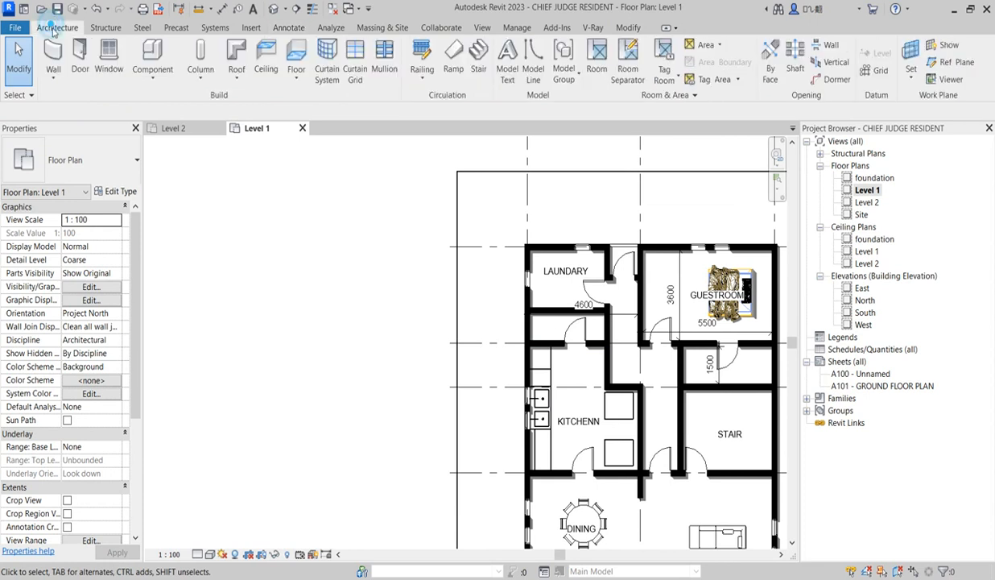
click(153, 58)
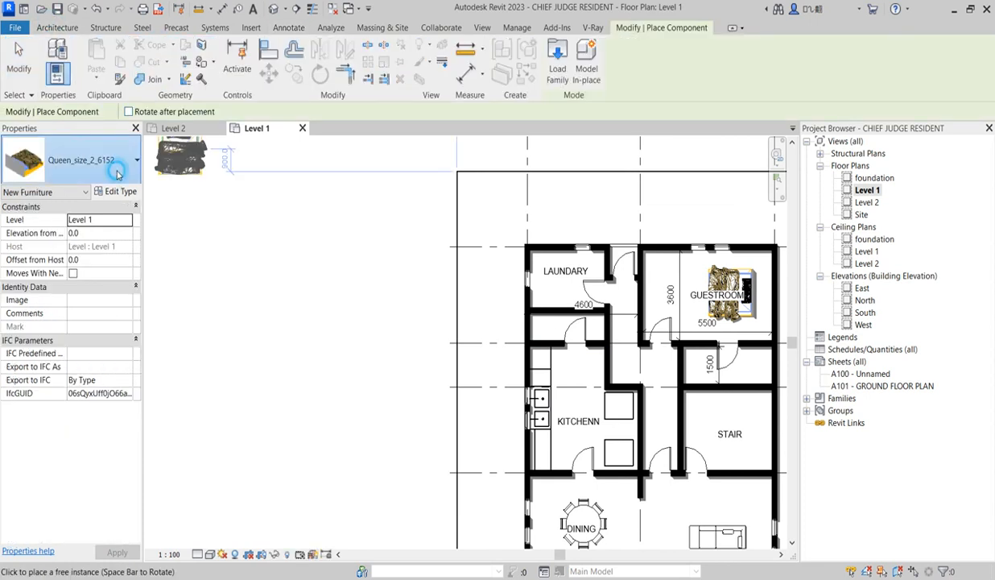
click(135, 164)
scroll(121, 258, down, 10)
scroll(126, 311, up, 10)
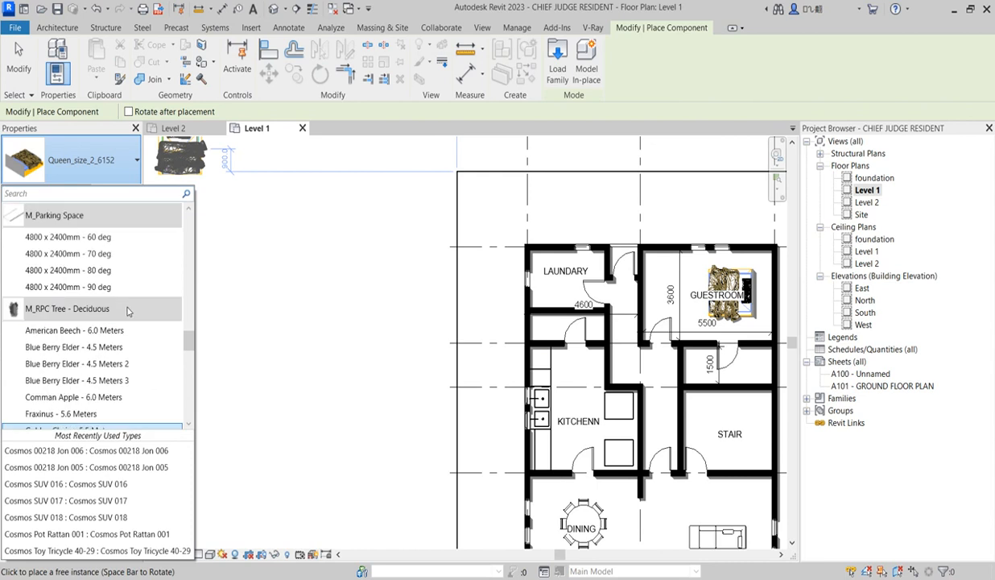
scroll(126, 310, down, 8)
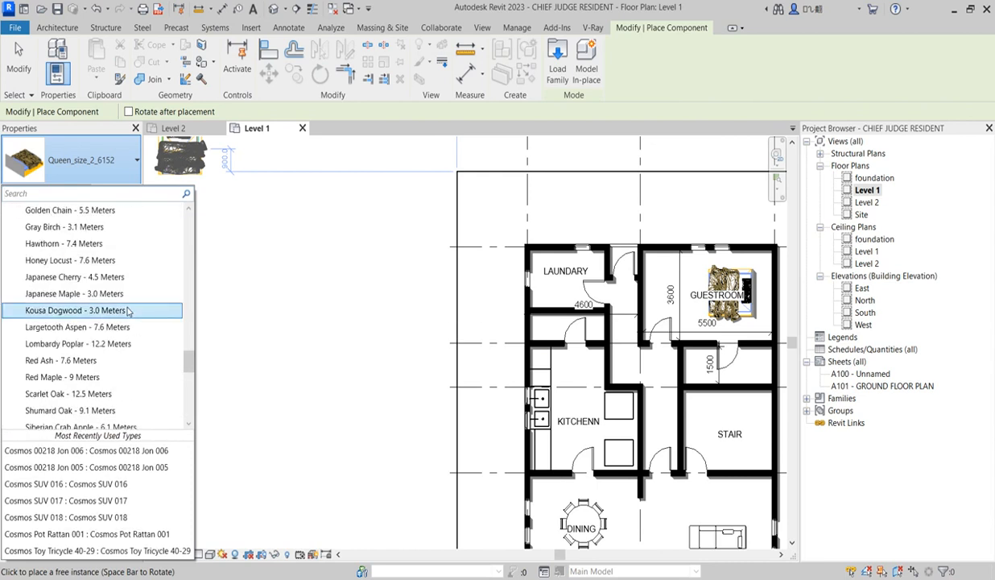
scroll(119, 362, up, 5)
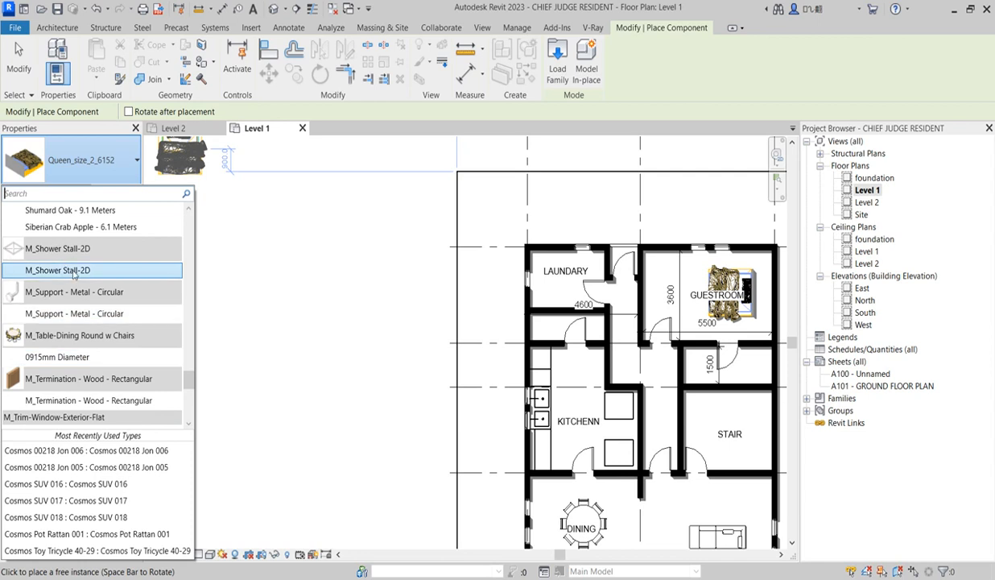
click(68, 271)
scroll(566, 335, up, 5)
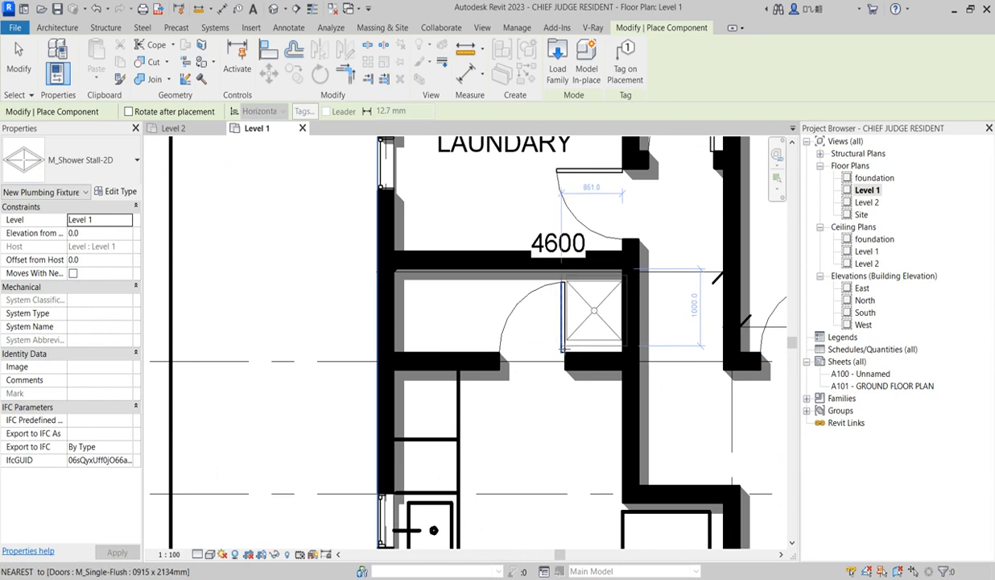
click(563, 349)
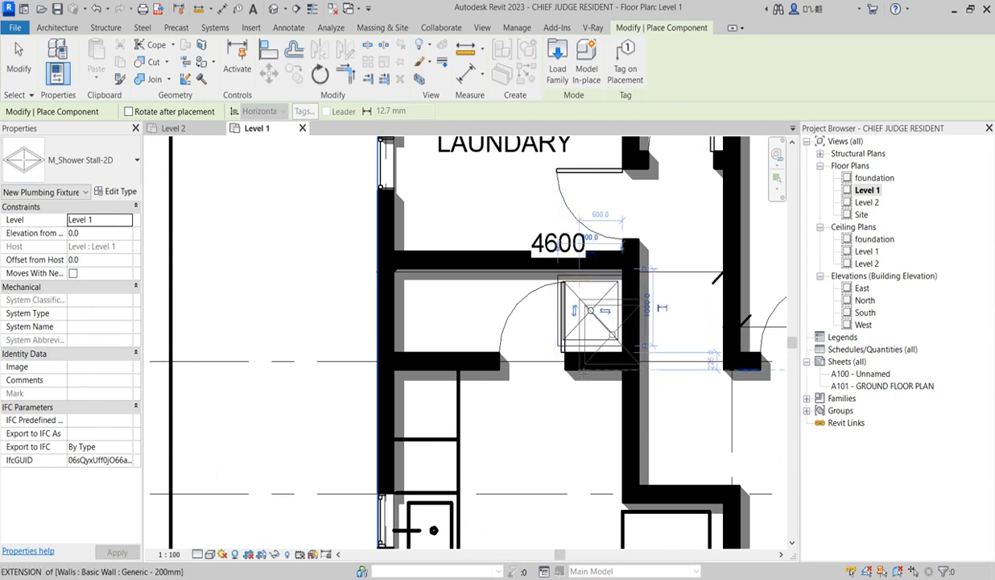
key(Escape)
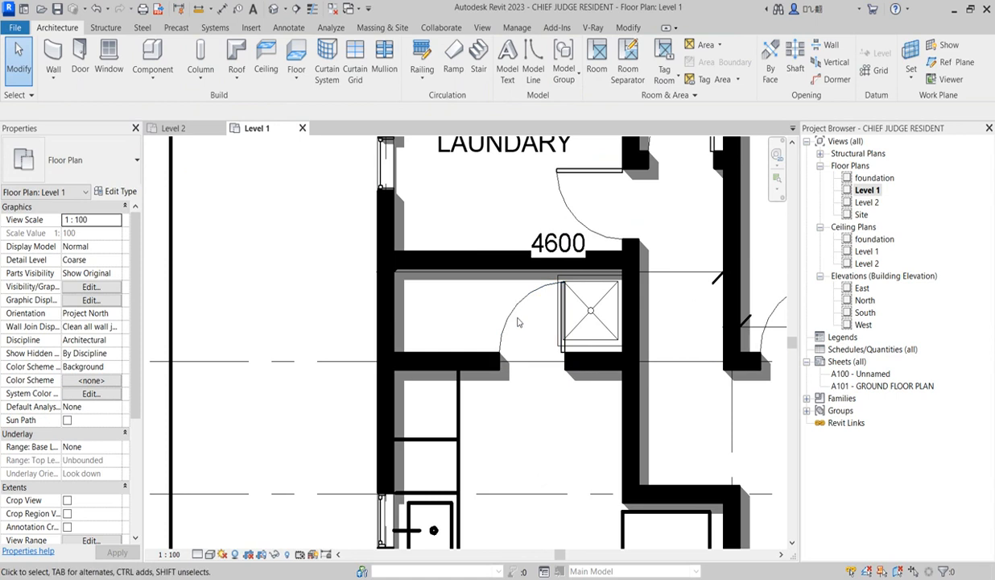
Shift the door of the small room above the kitchen slightly towards the exterior wall, clear of the shower stall
click(516, 313)
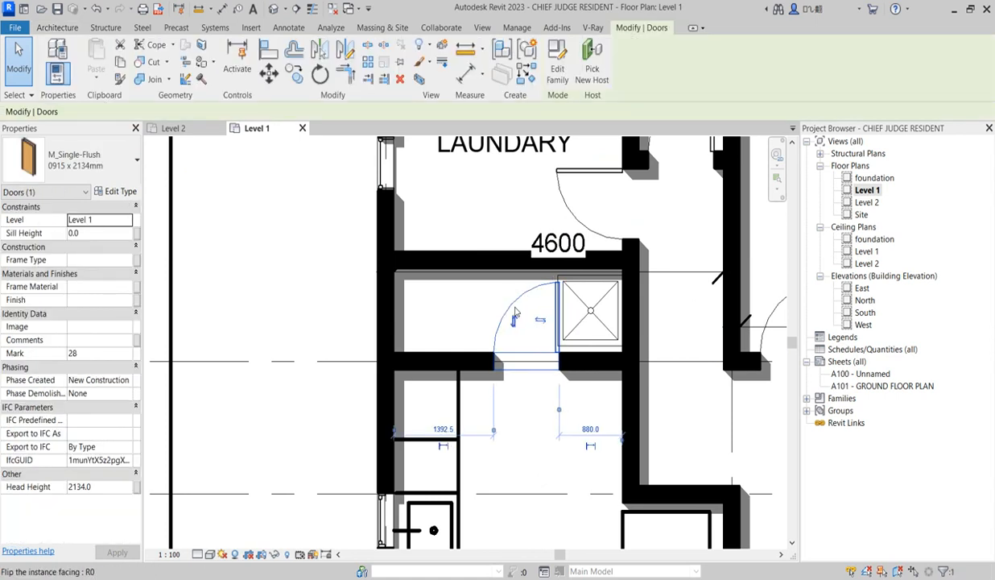
scroll(520, 314, down, 5)
scroll(527, 342, up, 3)
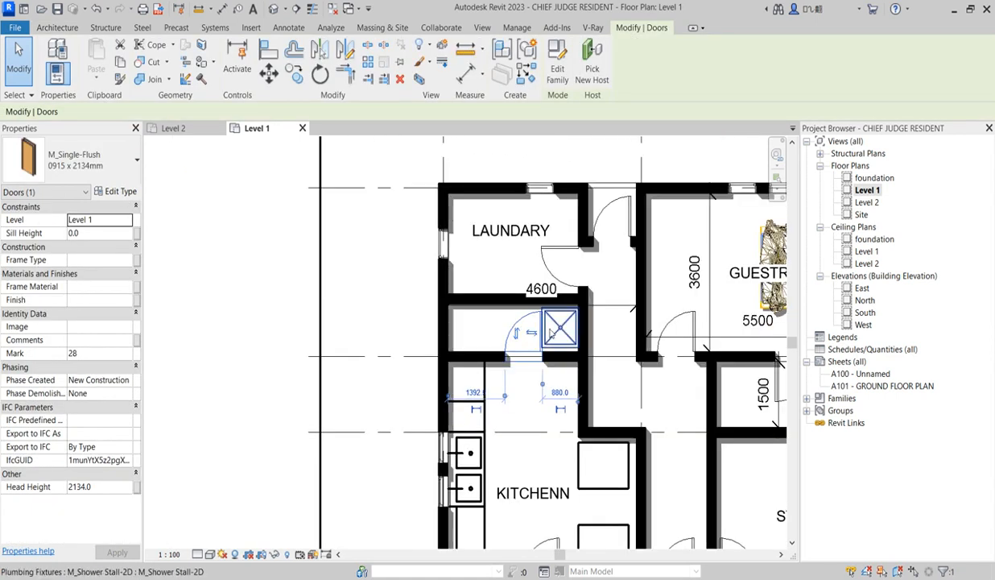
Delete the shower stall from the small room between the laundry and the kitchen
click(557, 328)
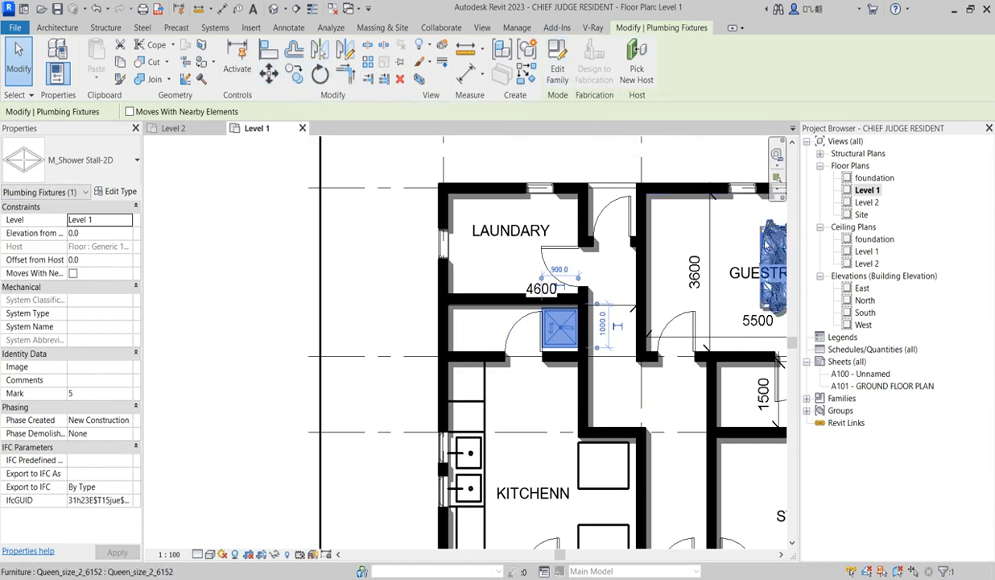
key(Escape)
scroll(723, 335, down, 3)
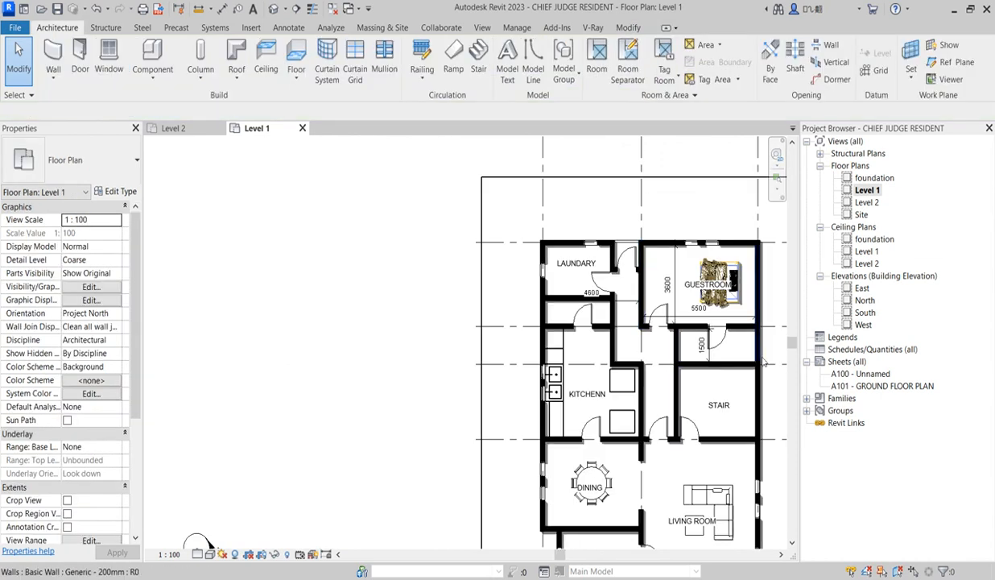
Place an M_Shower Stall-2D in the bathroom below the guestroom and align it flush with the corridor-side wall
scroll(723, 335, up, 2)
scroll(722, 335, down, 3)
scroll(722, 335, up, 2)
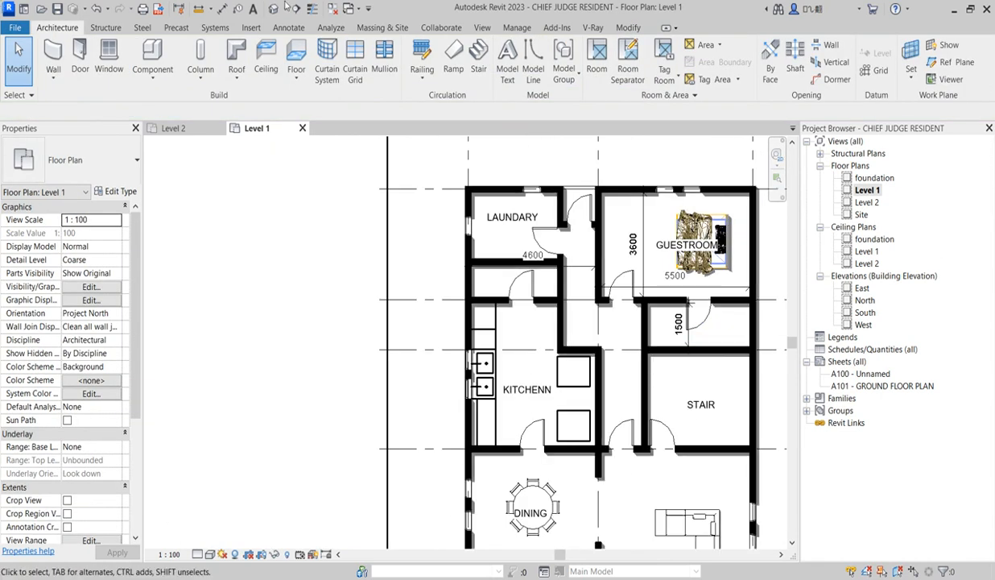
click(157, 55)
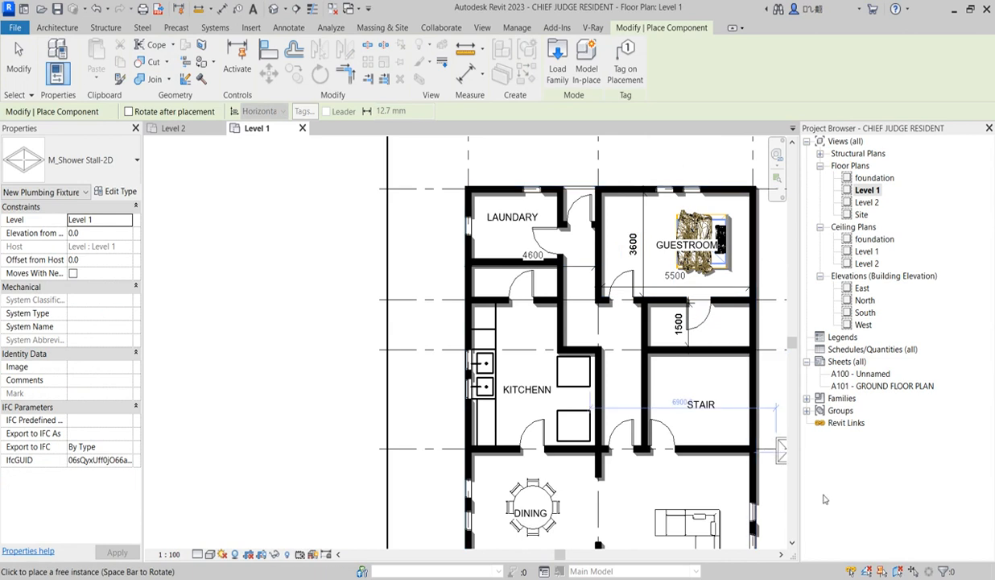
scroll(691, 321, up, 1)
scroll(684, 333, up, 1)
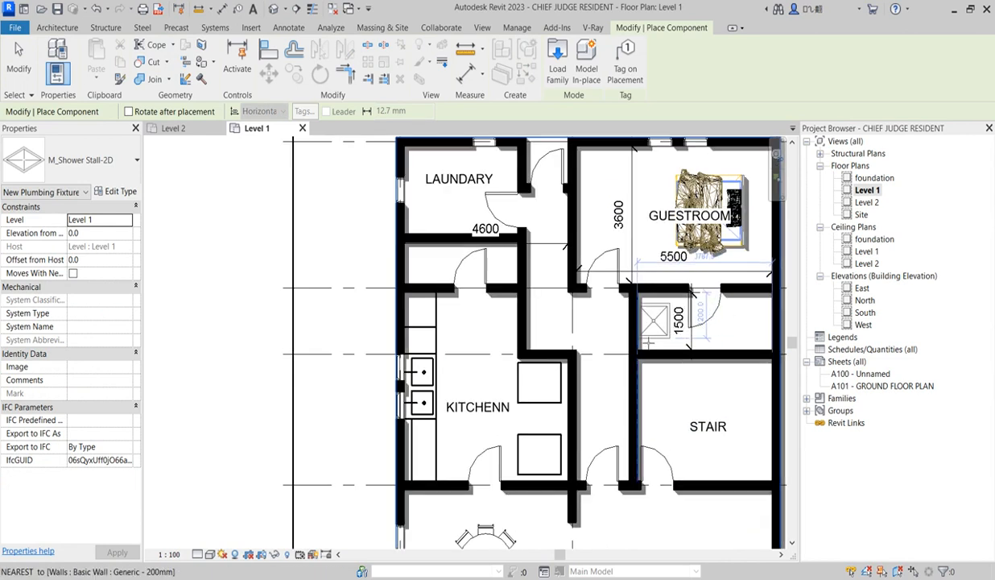
click(648, 342)
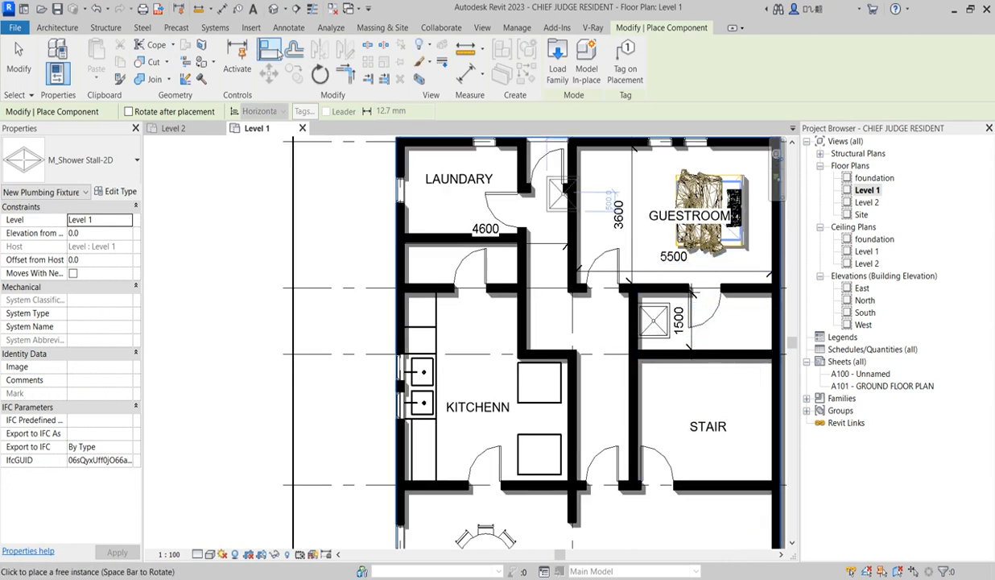
click(269, 50)
scroll(672, 312, up, 2)
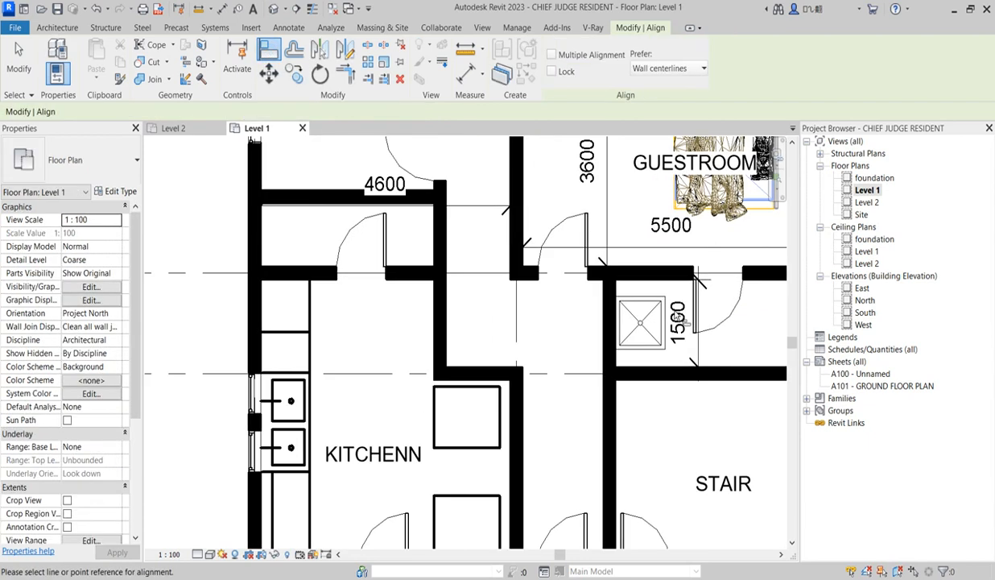
scroll(685, 318, down, 2)
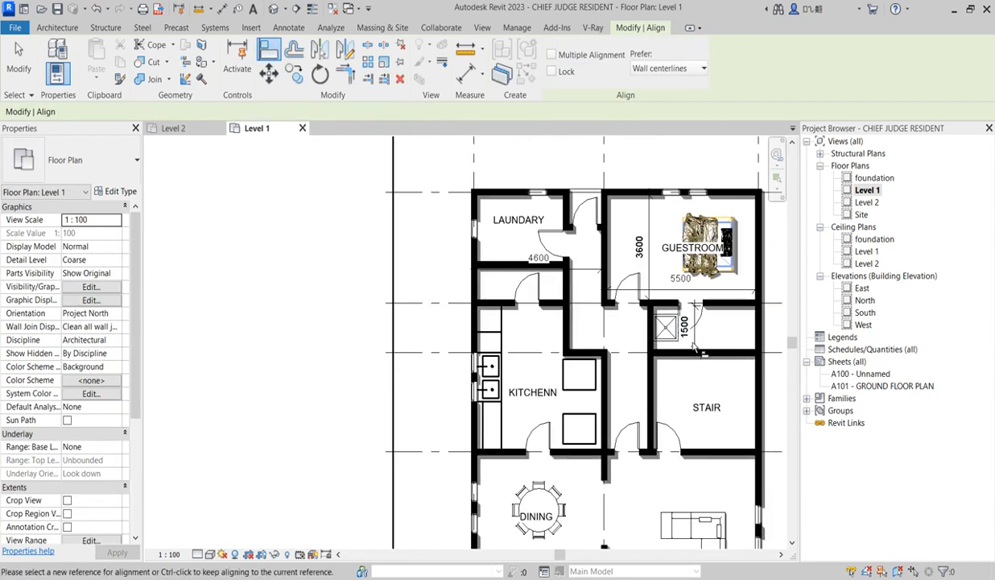
scroll(673, 318, up, 2)
key(Escape)
Move the bathroom's 1500 dimension towards the exterior wall, away from the shower stall
click(693, 339)
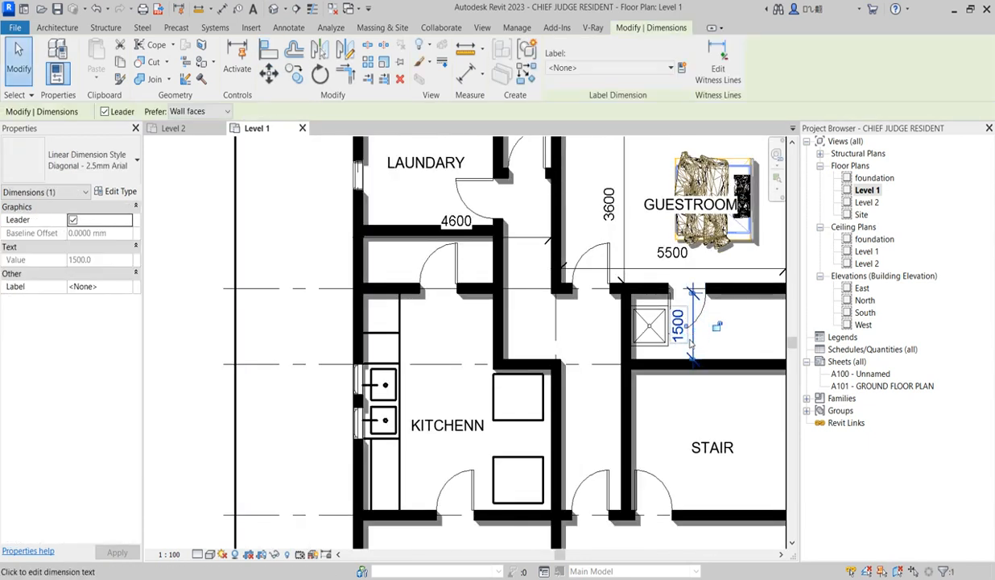
scroll(690, 345, up, 2)
drag(690, 342, 743, 343)
scroll(552, 338, down, 3)
scroll(553, 338, up, 2)
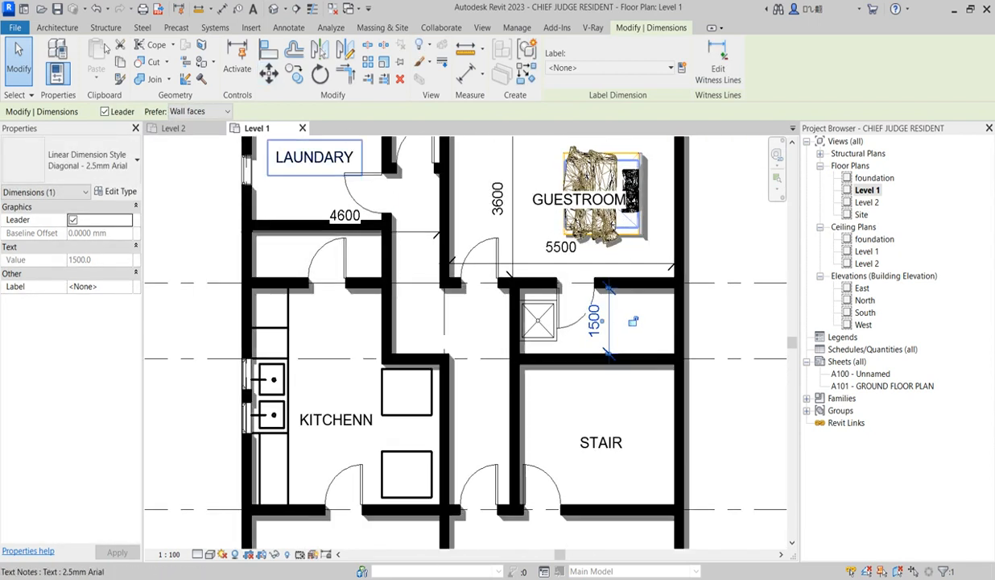
Place a WC w Cistern (5) 540 x 360mm in the guestroom's bathroom, rotated with its cistern against the exterior wall
click(58, 28)
click(153, 79)
click(187, 113)
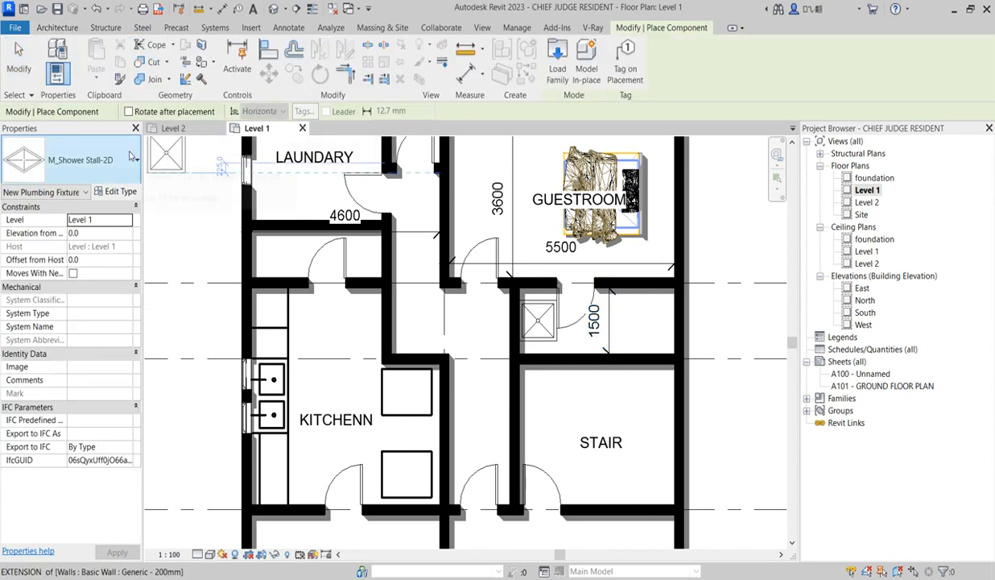
click(88, 159)
scroll(103, 389, down, 5)
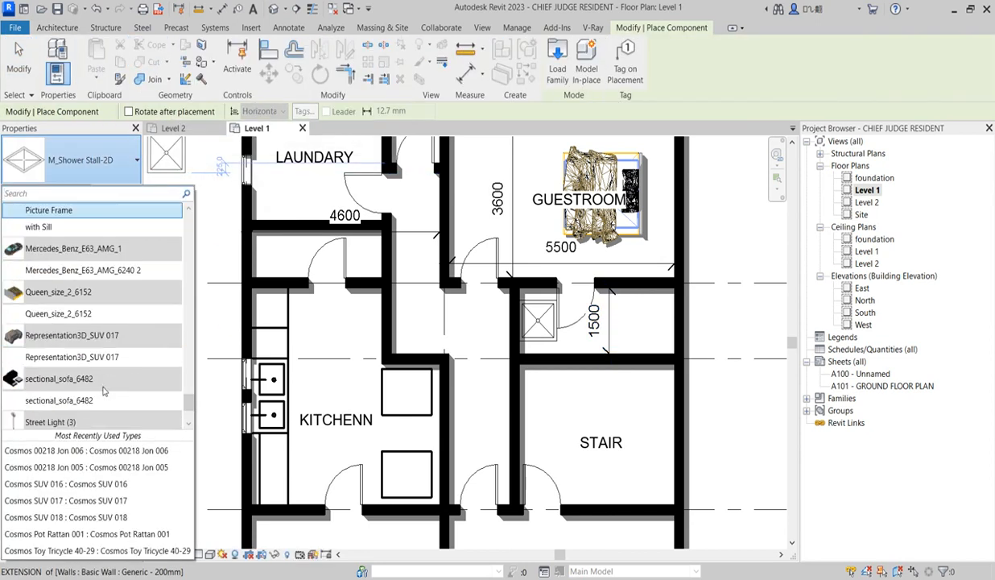
click(86, 412)
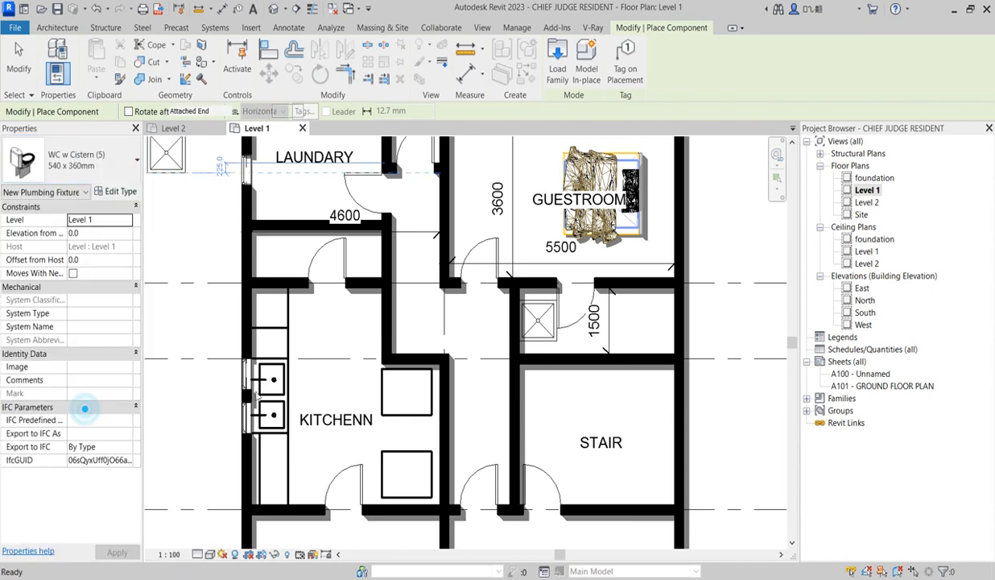
scroll(673, 323, up, 2)
key(space)
click(675, 324)
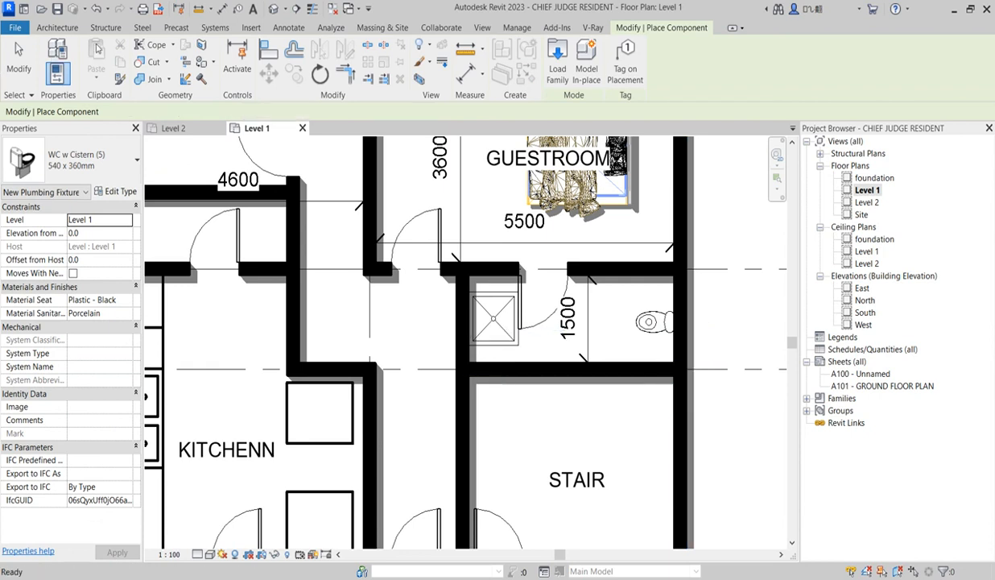
key(Escape)
key(Escape)
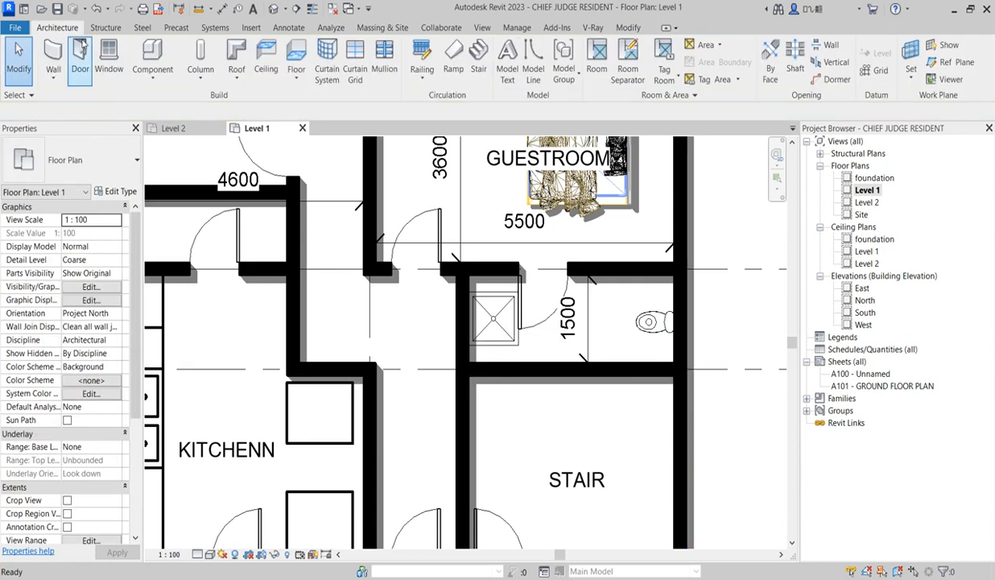
Place a Basin - Small in the guestroom's bathroom, against the stair wall between the shower stall and the WC
click(152, 57)
click(111, 159)
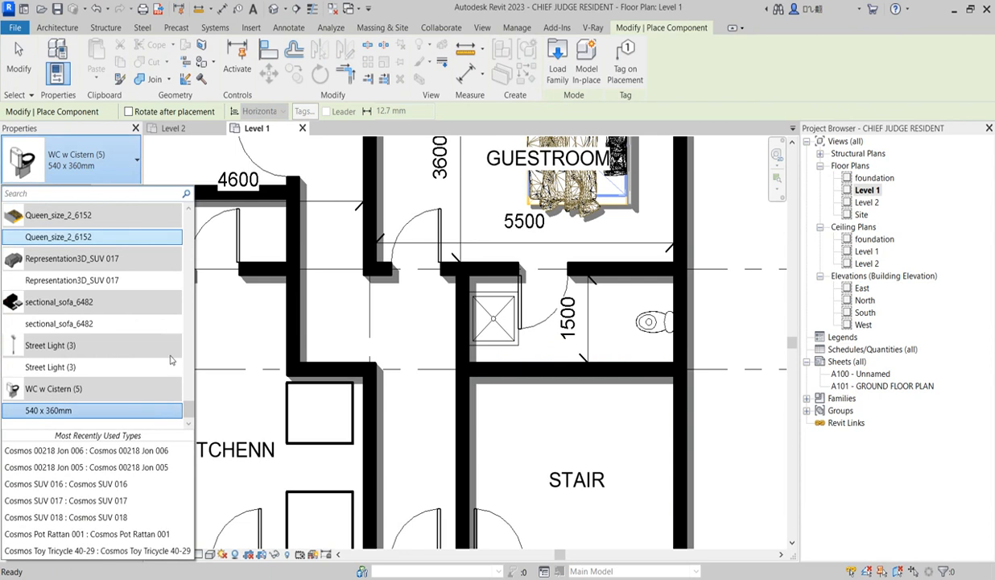
scroll(125, 325, up, 5)
scroll(125, 325, up, 15)
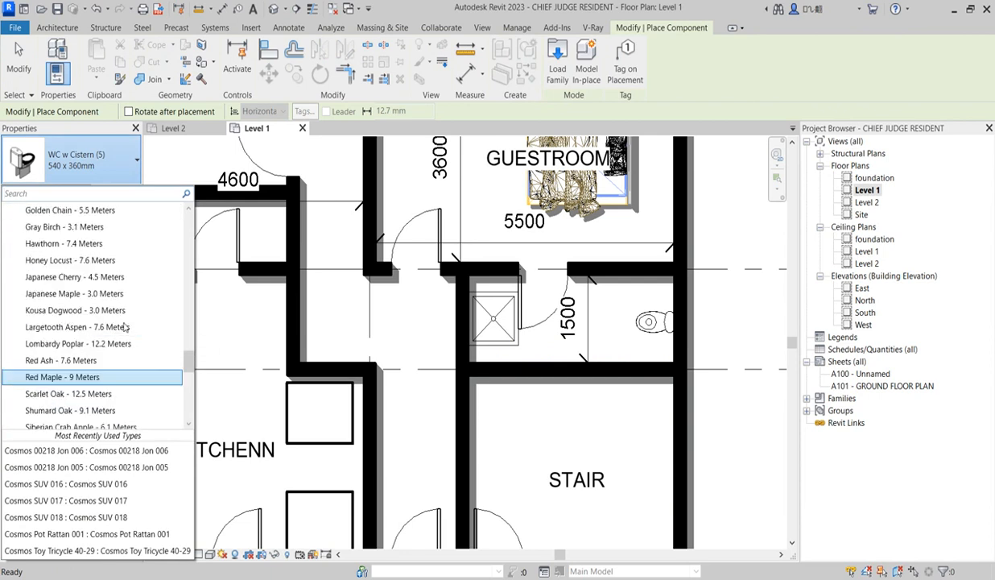
scroll(125, 325, up, 15)
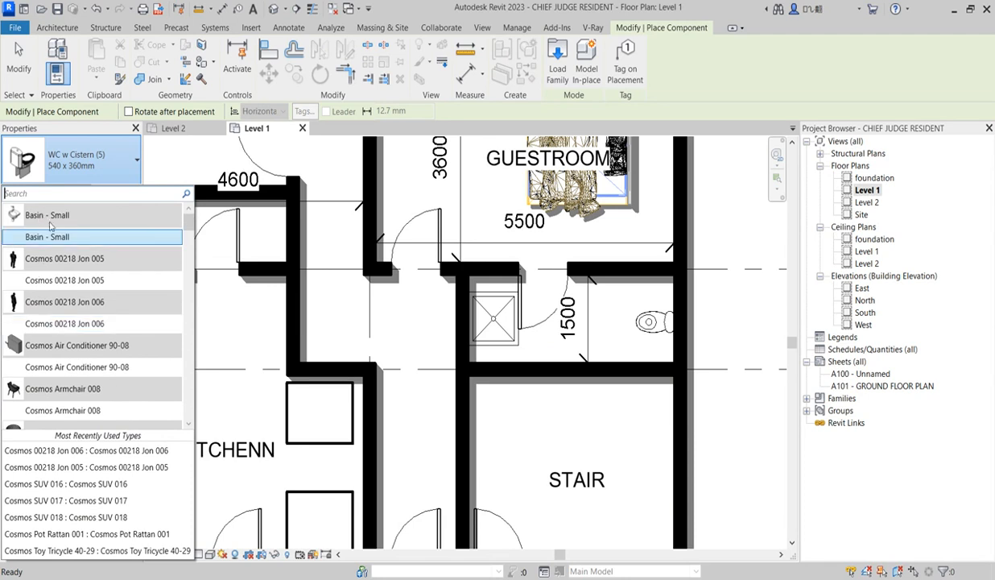
click(57, 233)
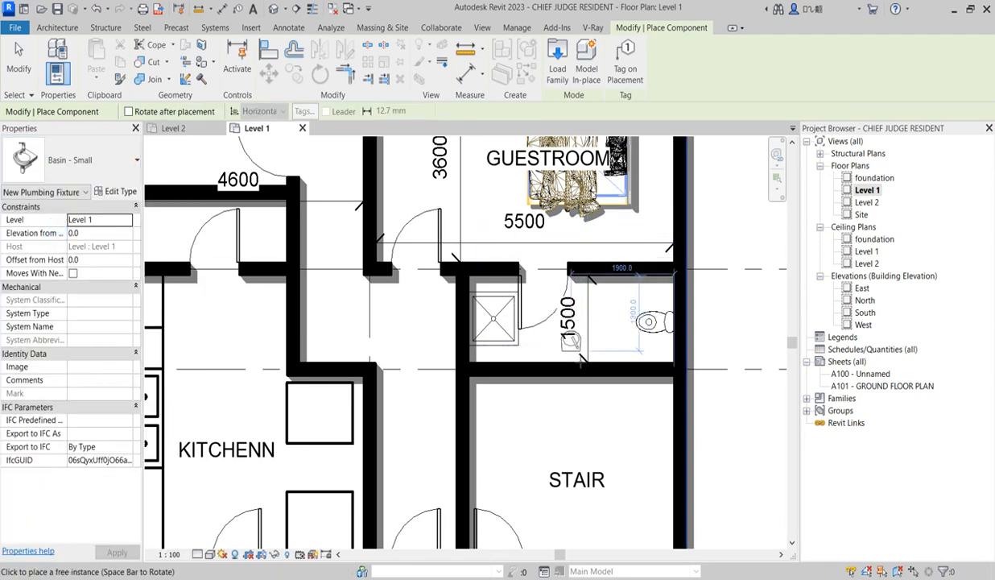
scroll(574, 355, up, 2)
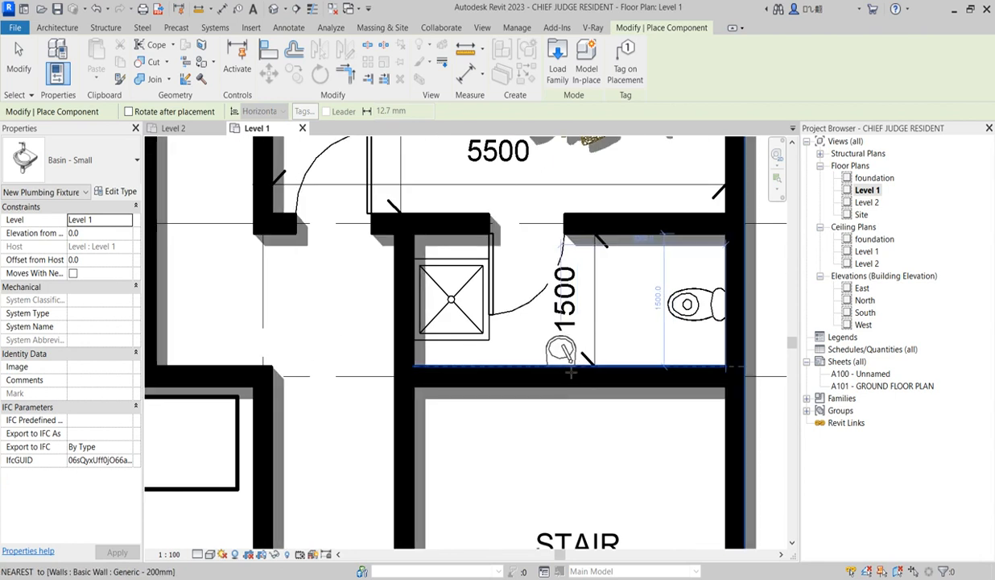
click(570, 367)
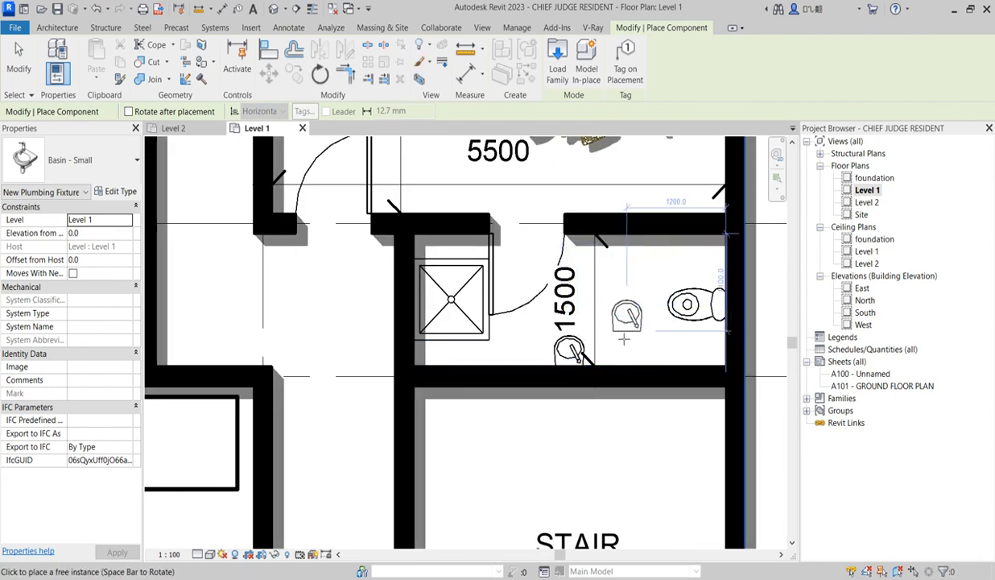
scroll(613, 353, down, 2)
key(Escape)
scroll(708, 327, down, 4)
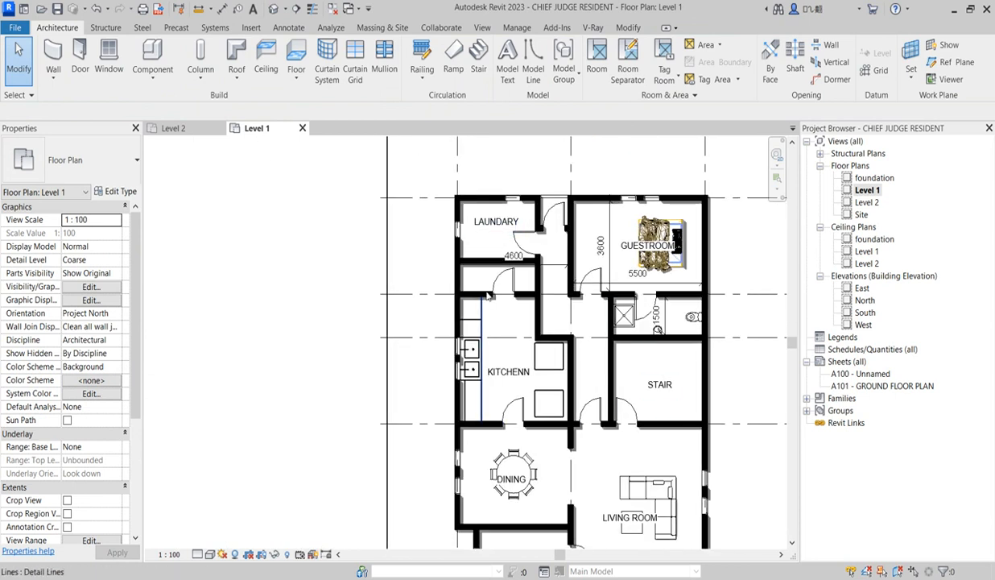
scroll(524, 282, down, 3)
scroll(518, 470, up, 3)
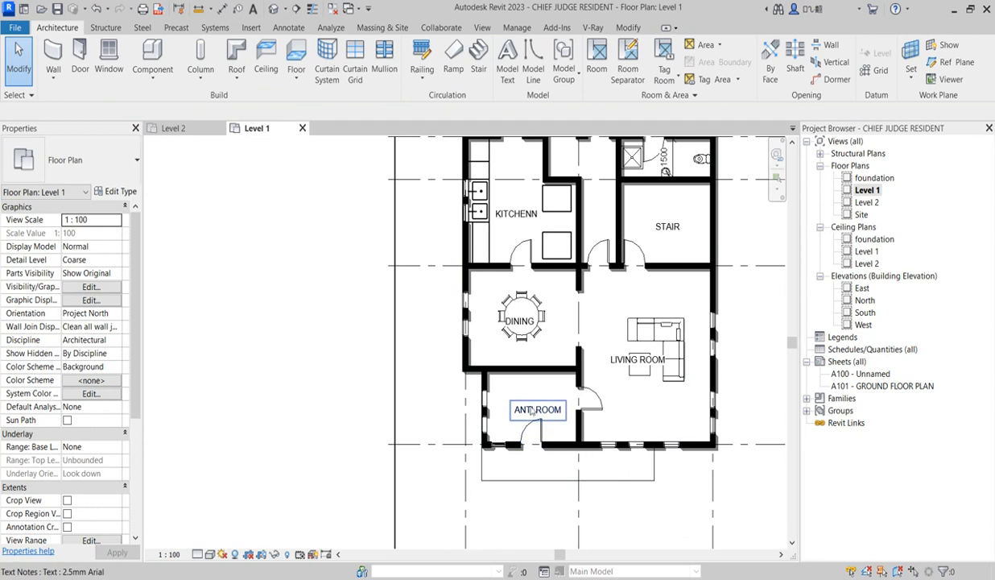
scroll(557, 431, up, 2)
scroll(600, 412, down, 5)
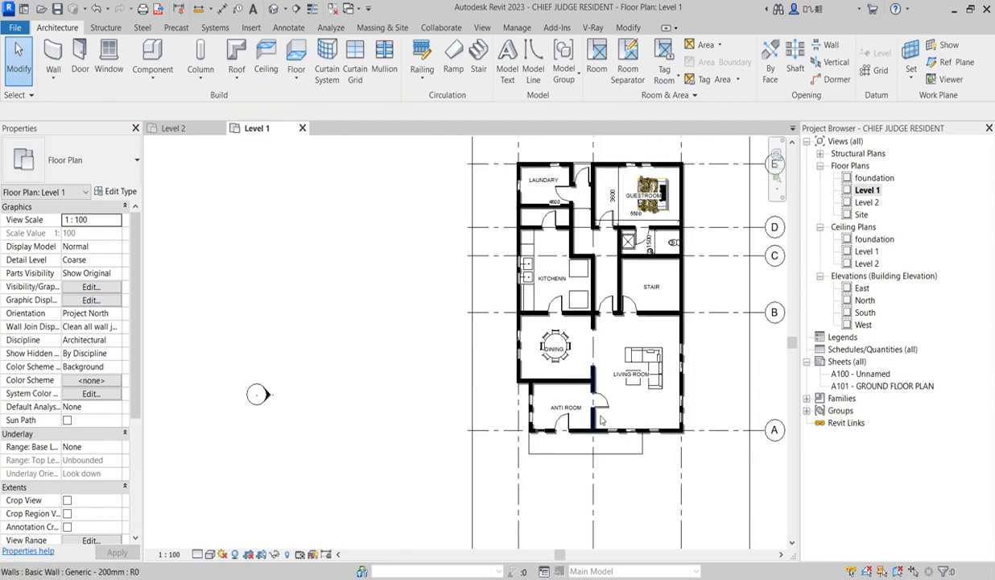
scroll(570, 426, up, 1)
scroll(569, 424, up, 1)
scroll(526, 415, up, 3)
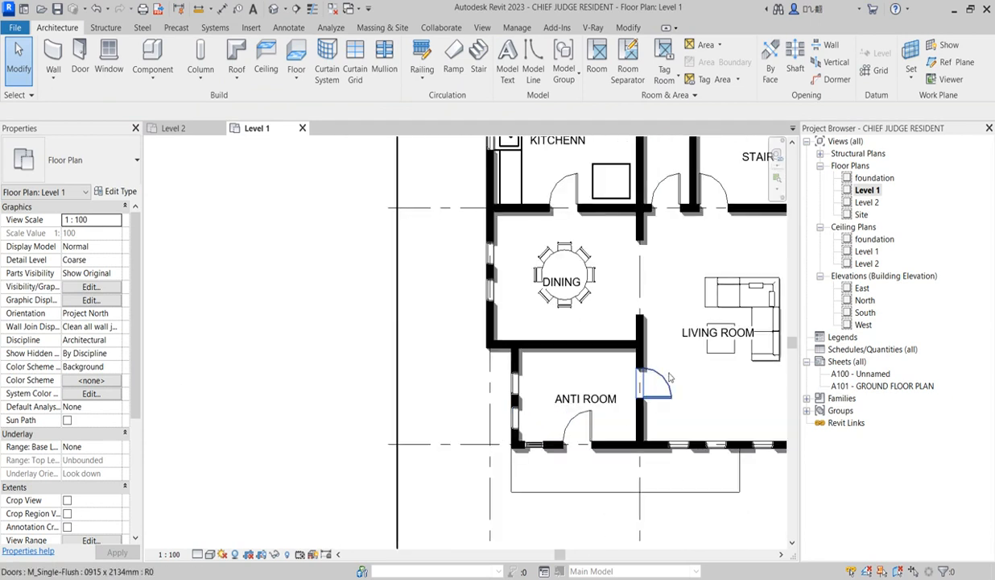
Shift the door between the anti room and the living room slightly away from the dining room wall
drag(463, 368, 532, 444)
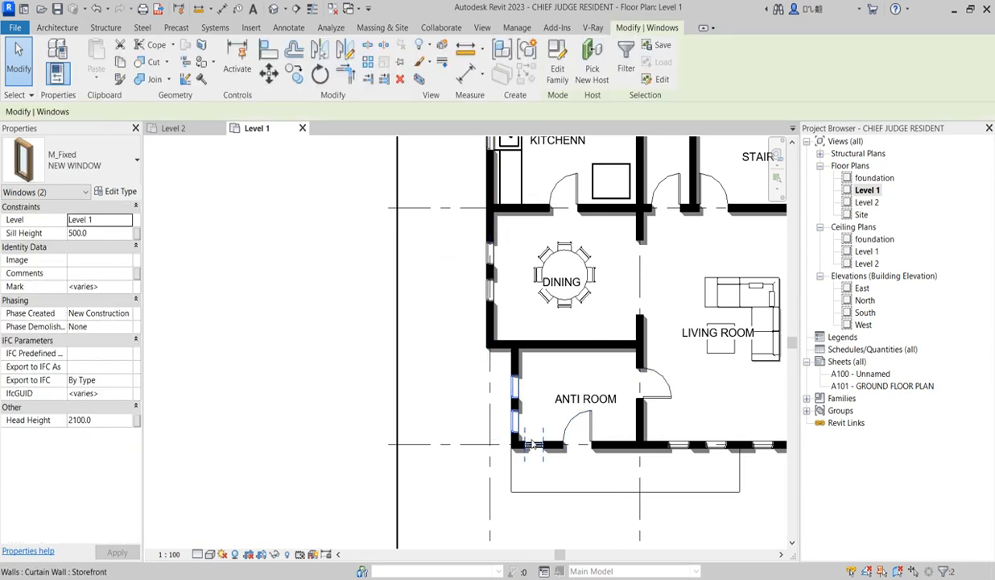
scroll(613, 428, down, 2)
scroll(616, 441, up, 2)
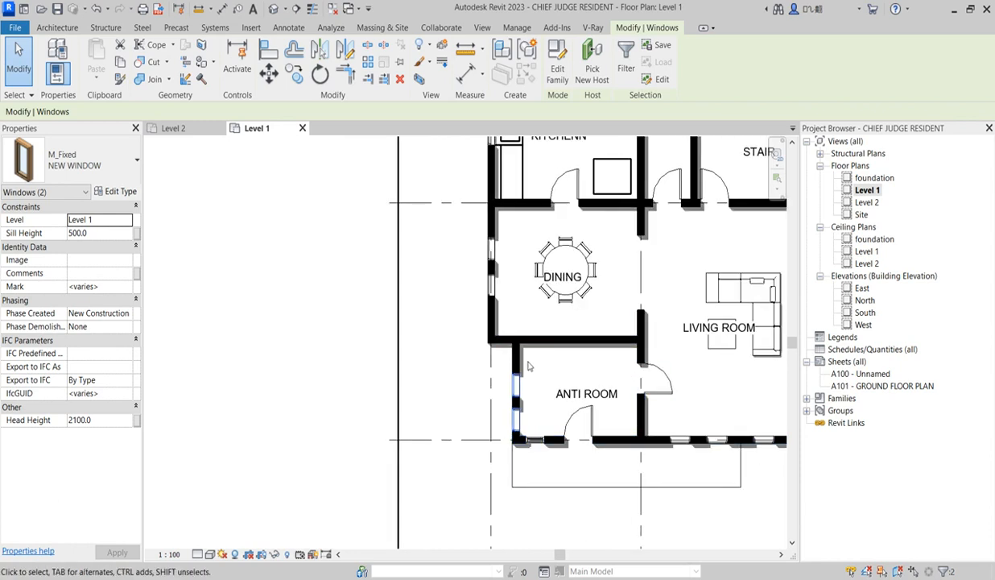
scroll(528, 364, up, 2)
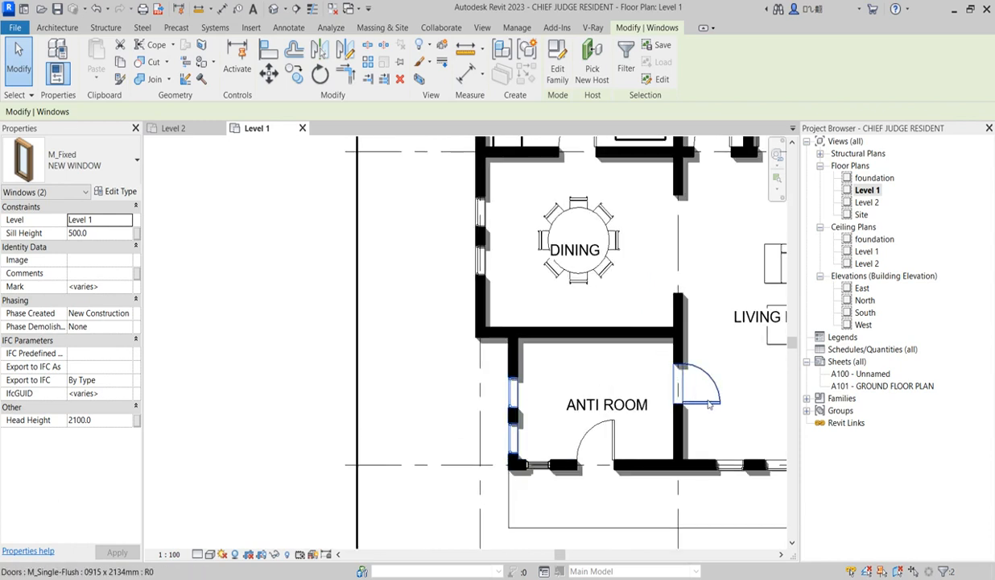
click(685, 381)
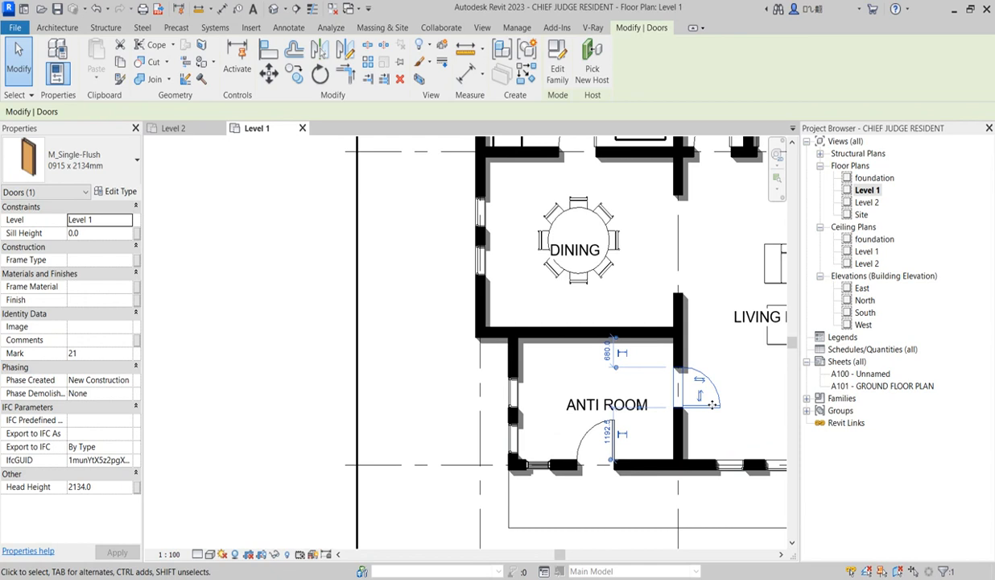
Draw a Generic - 200mm wall about 3800 mm long across the anti room, parallel to the dining room wall
click(553, 341)
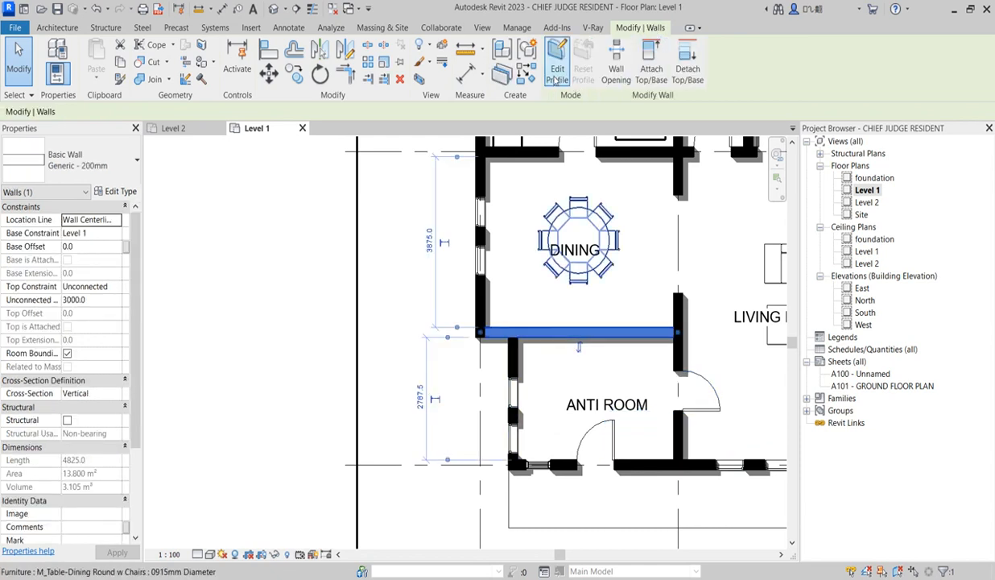
click(528, 74)
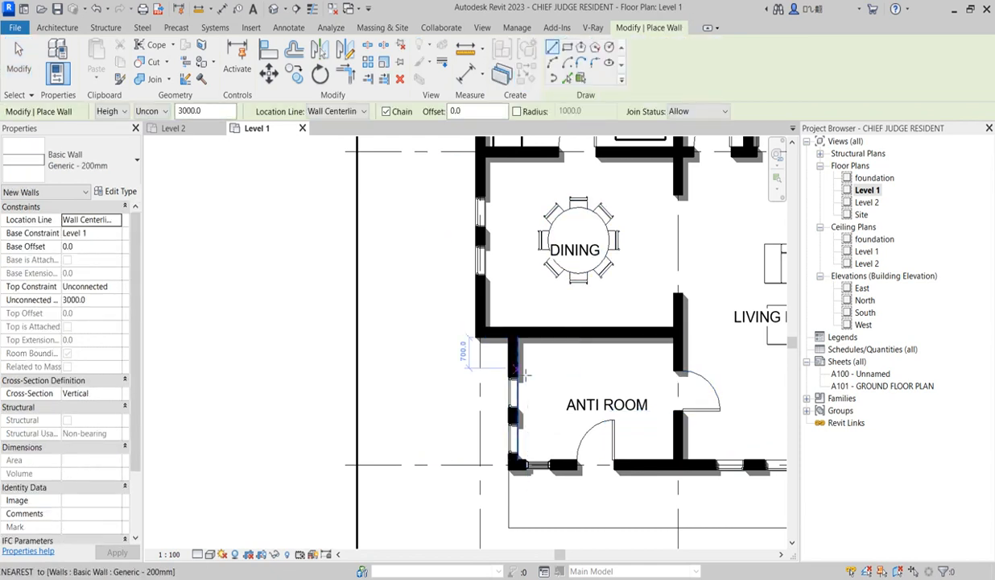
click(515, 367)
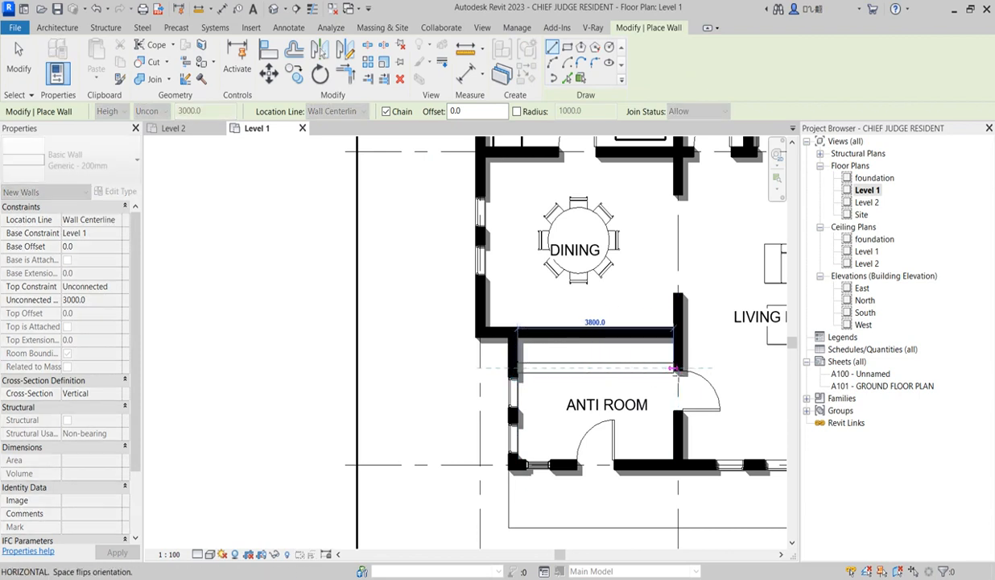
click(675, 369)
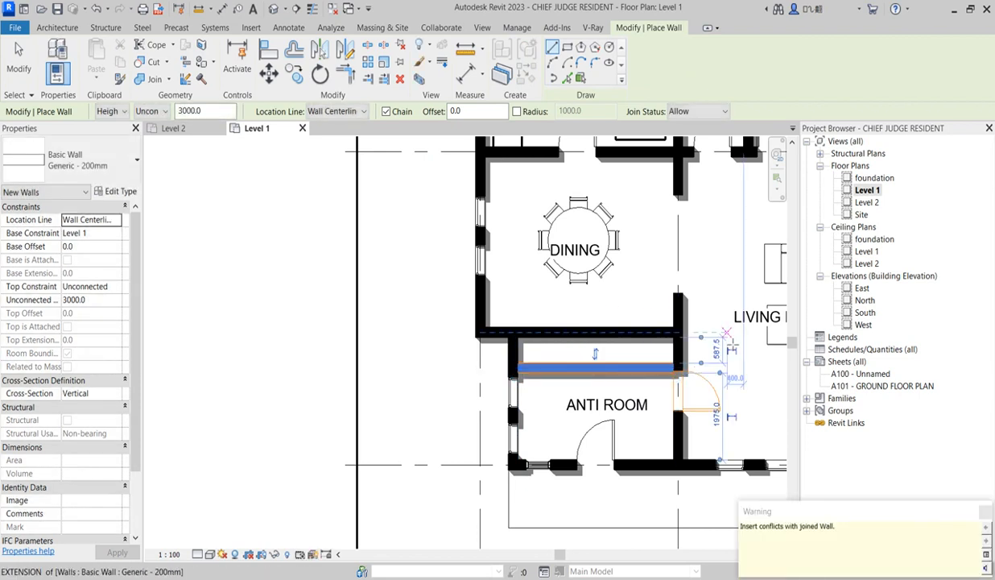
key(Escape)
key(Escape)
Nudge the door between the anti room and the living room clear of the new partition wall
click(707, 393)
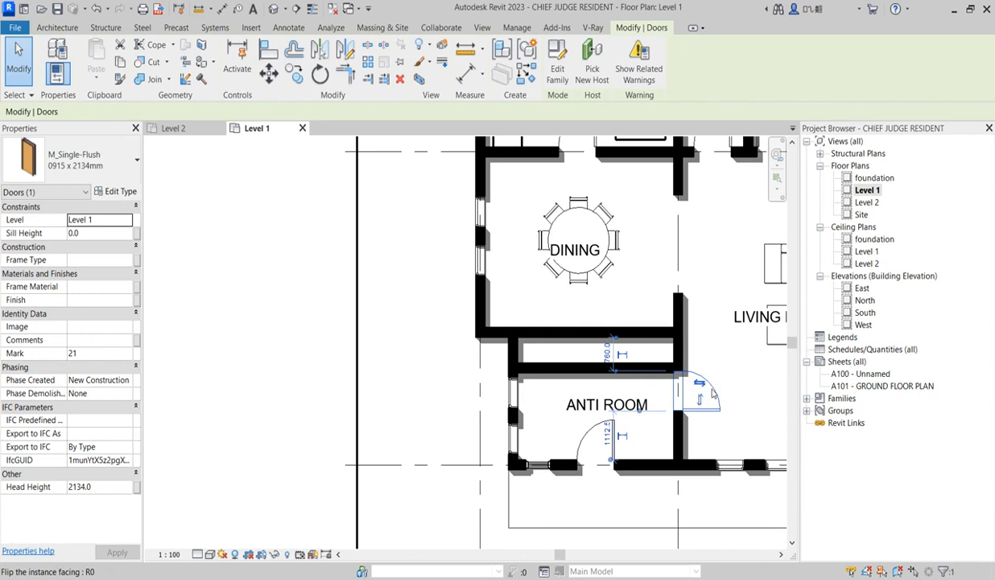
key(Down)
key(Down)
key(Down)
key(Down)
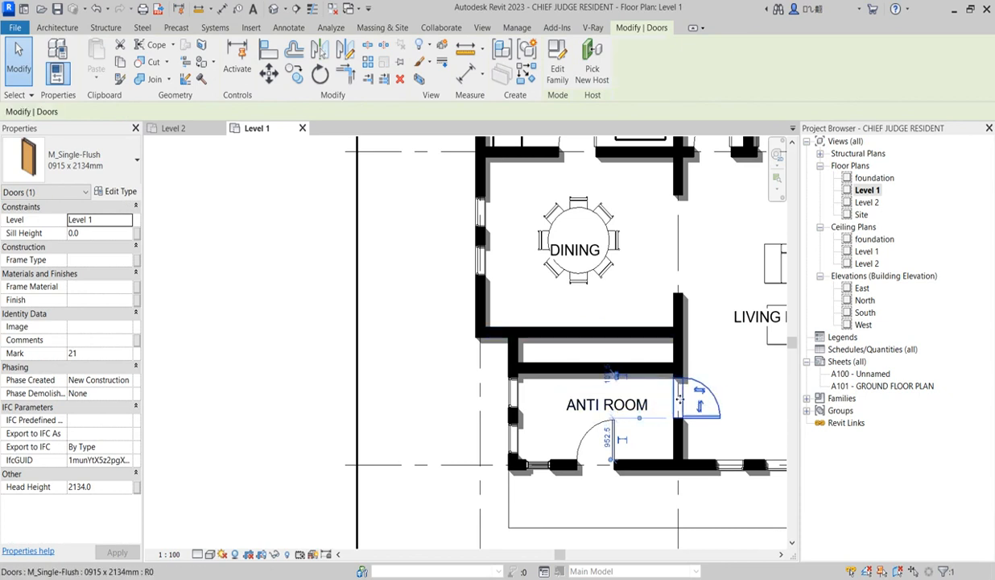
scroll(592, 363, up, 2)
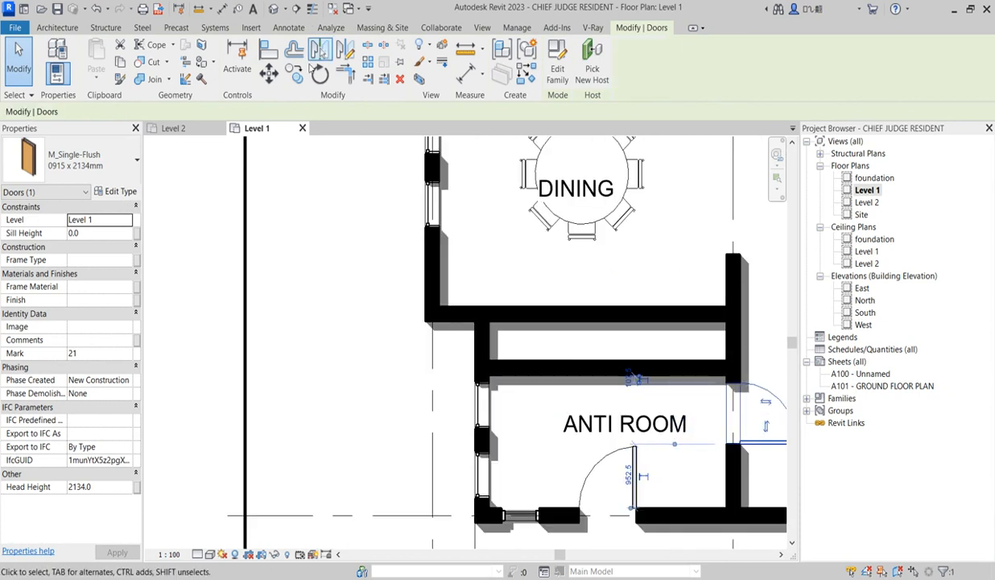
Add an aligned dimension between the facing sides of the dining room wall and the new partition wall
click(465, 73)
click(586, 325)
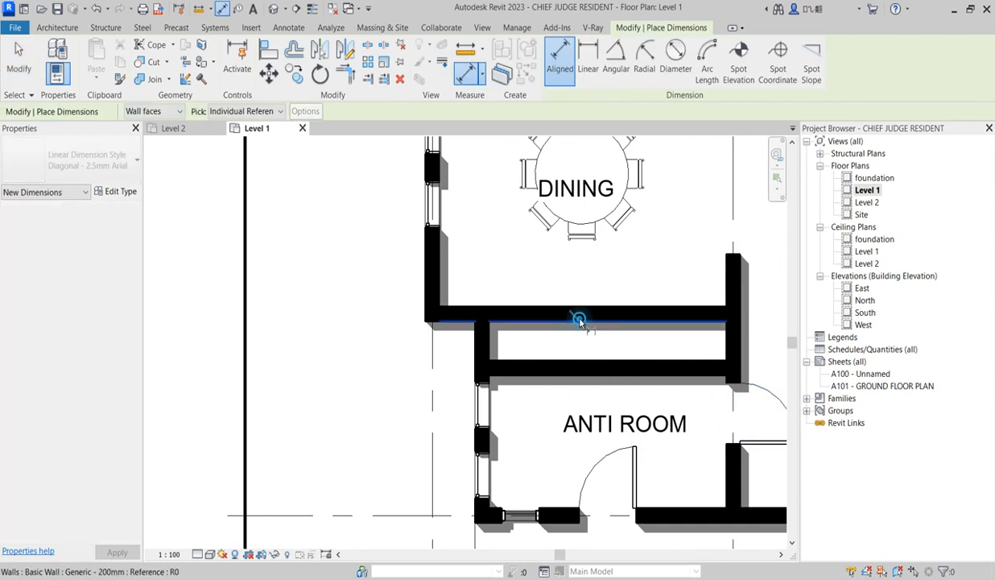
click(586, 354)
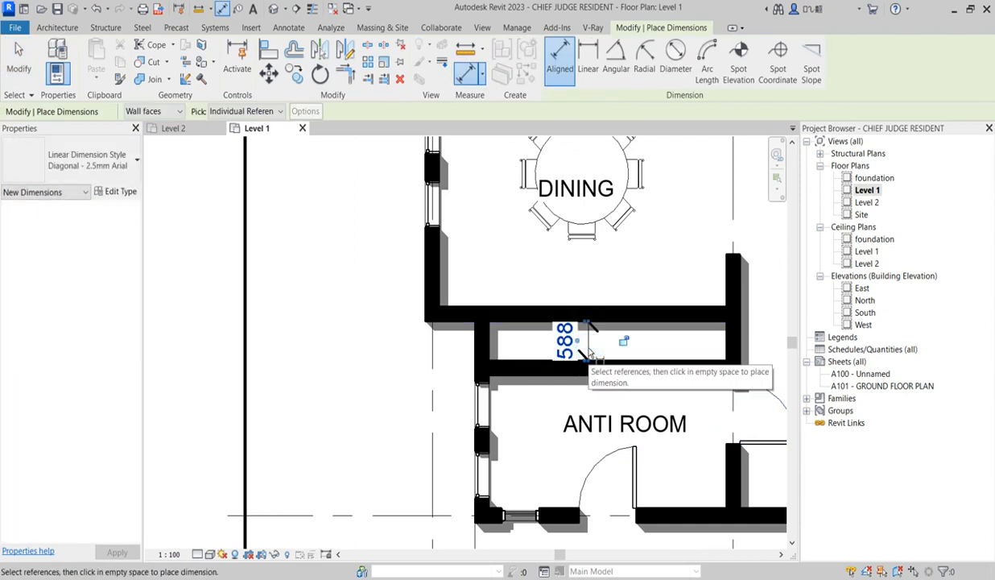
key(Escape)
key(Escape)
Set the clear distance between the dining room wall and the new partition wall to 700 mm
click(566, 352)
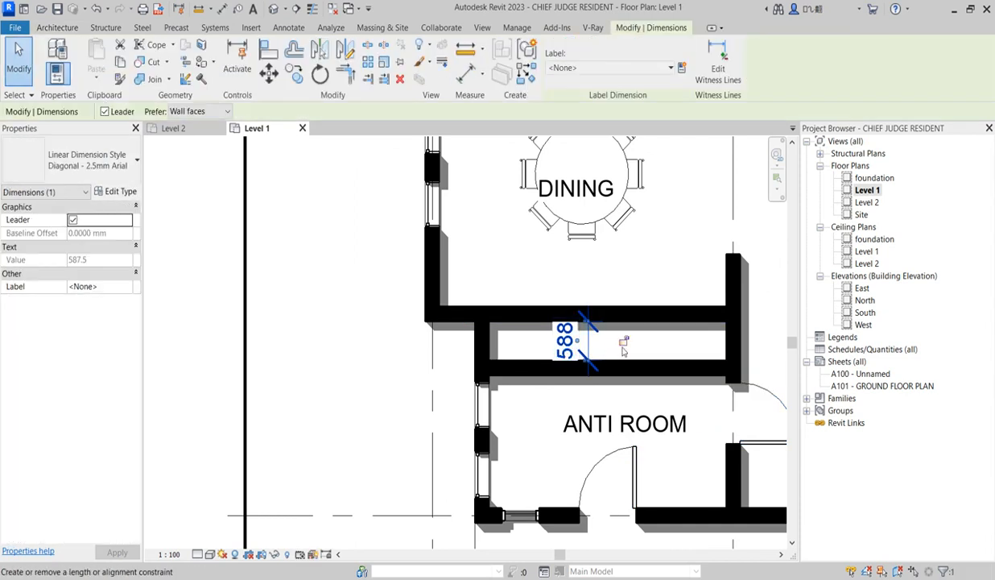
click(574, 355)
click(572, 341)
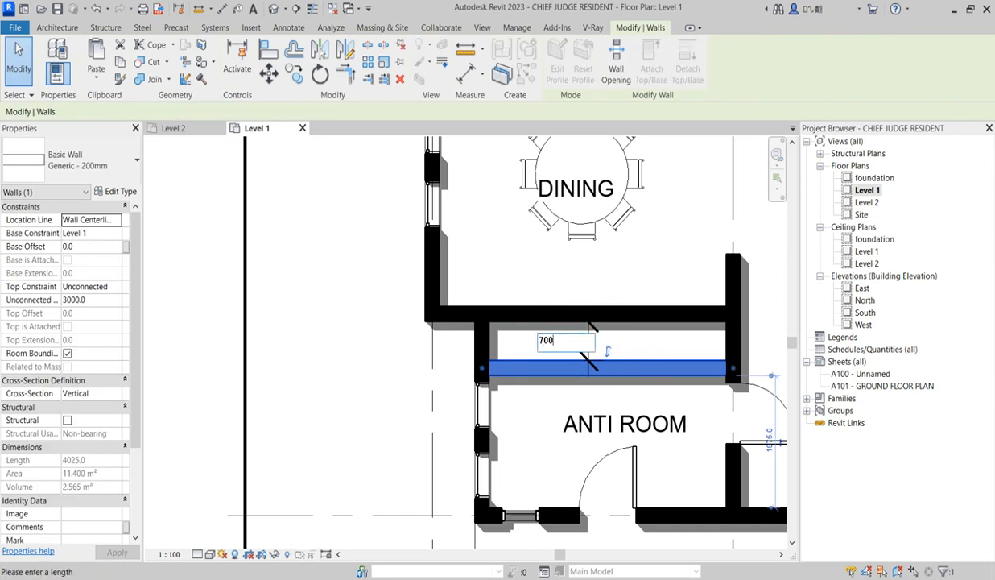
text(700)
key(Return)
click(533, 420)
scroll(497, 395, up, 3)
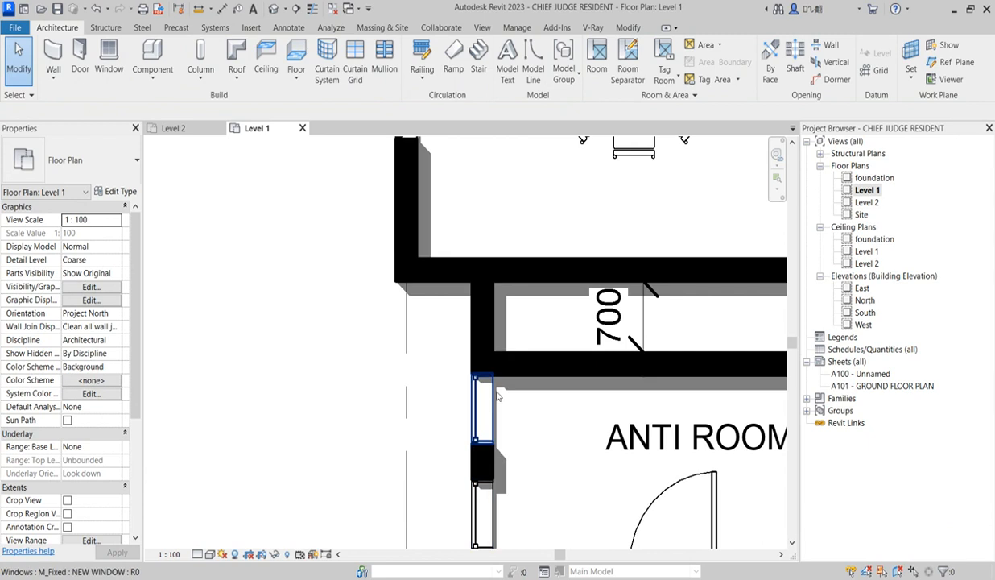
Align the edge of the anti room window nearest the partition wall with that wall's anti room face
scroll(498, 395, down, 2)
click(629, 29)
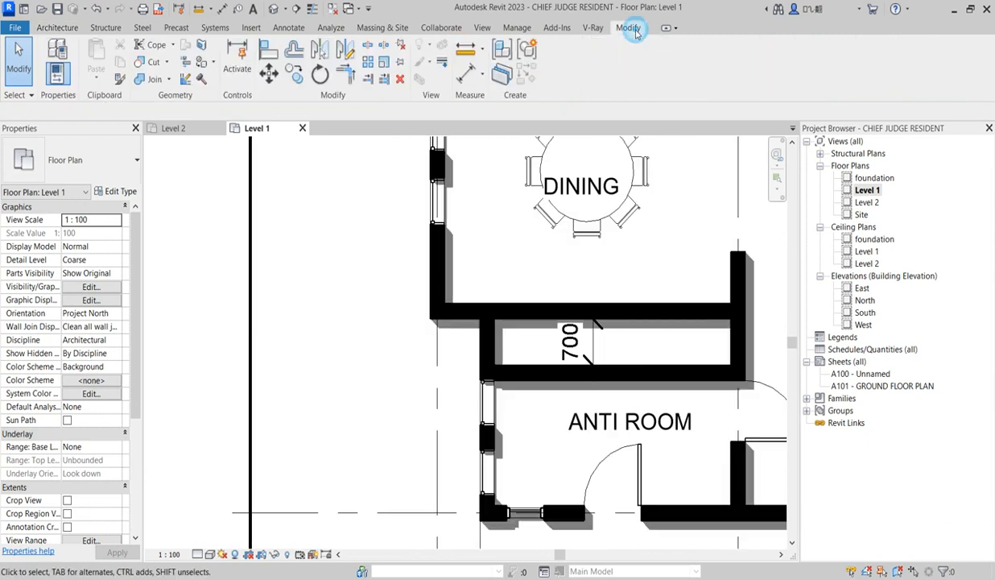
click(268, 50)
click(550, 380)
click(486, 387)
scroll(484, 379, down, 3)
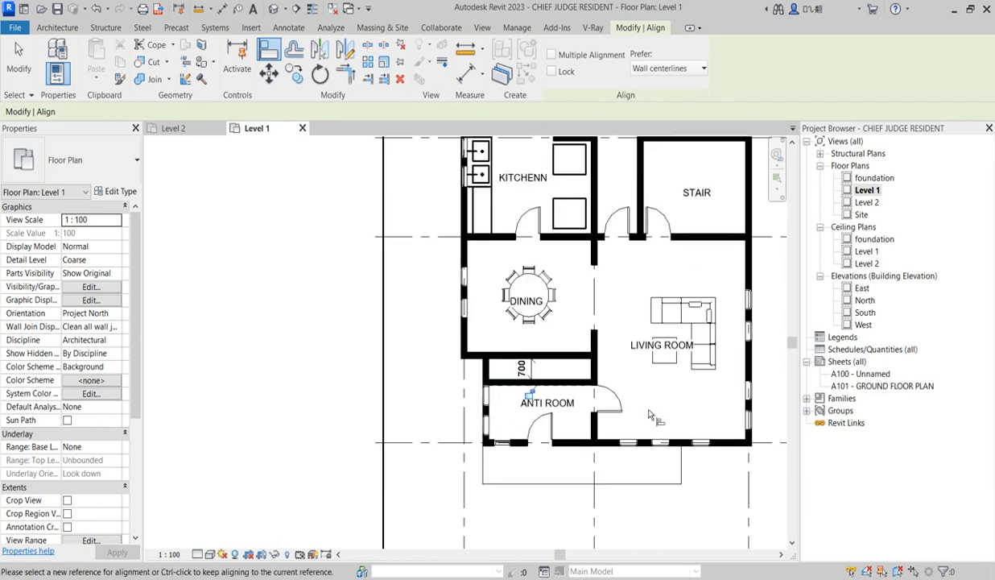
scroll(543, 415, up, 3)
key(Escape)
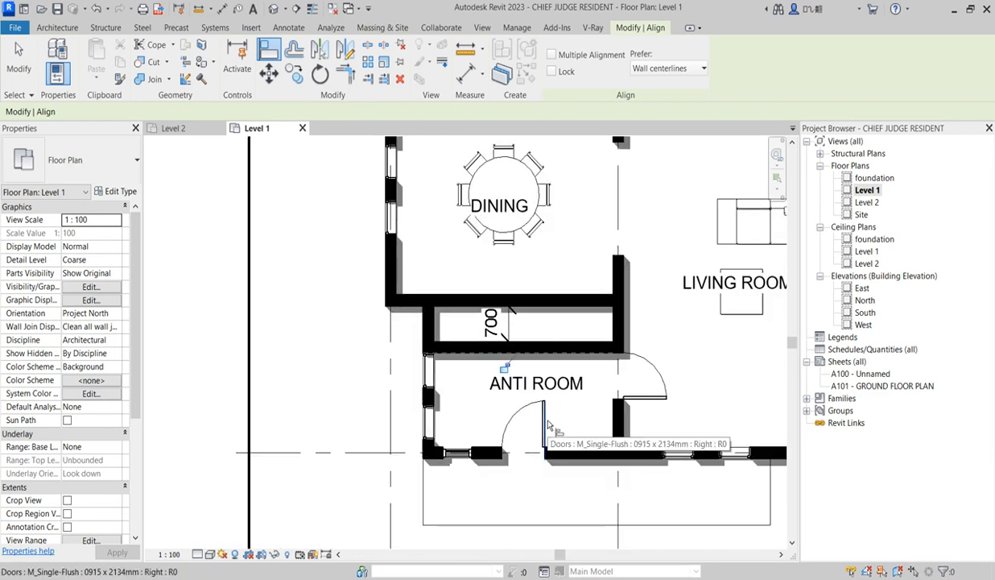
key(Escape)
Move the anti room's entrance door towards the living room wall, to about 962.5 mm from it
click(541, 426)
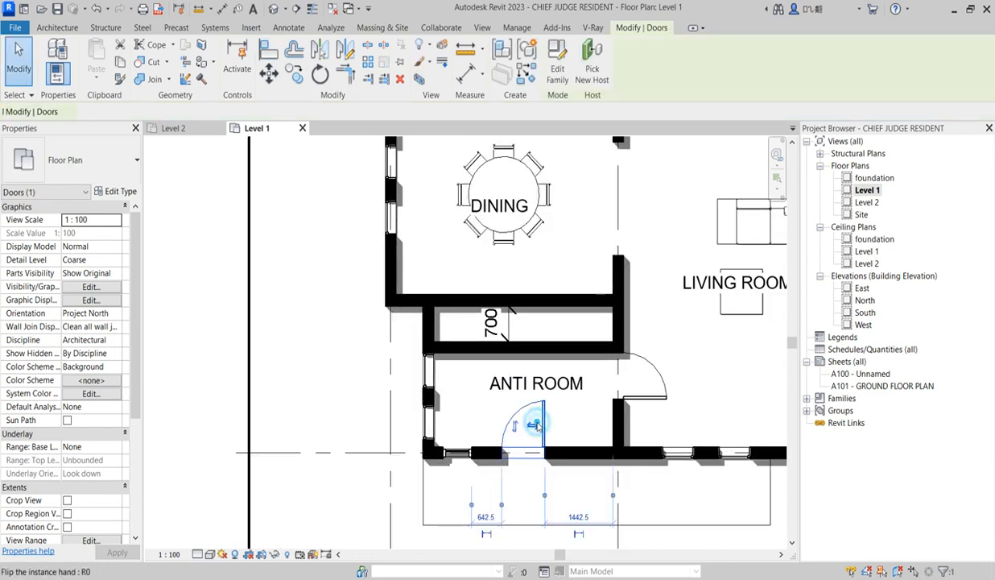
key(Right)
key(Right)
key(Right)
key(Right)
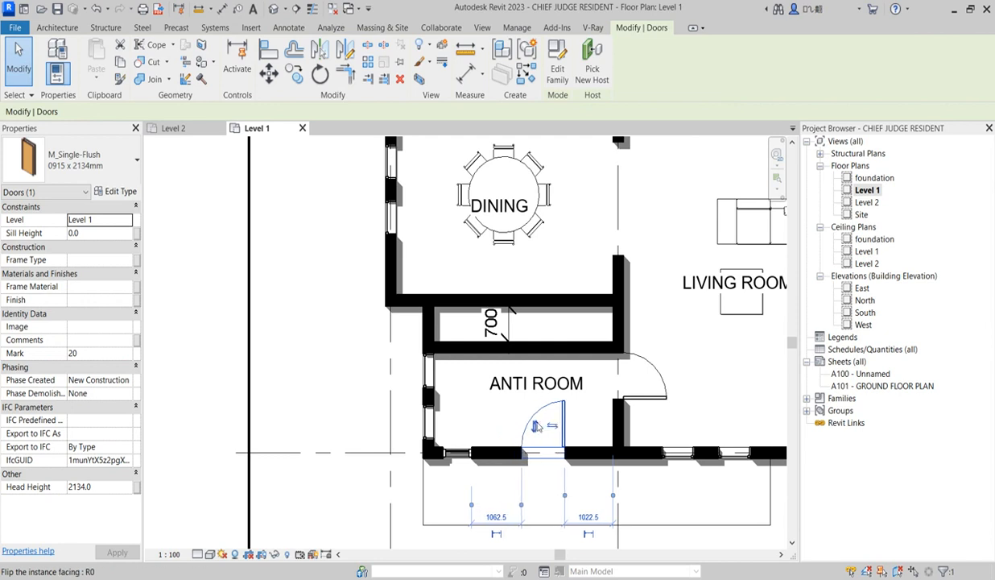
Choose Cosmos Chair Lounge 009 as the component type and leave the command without placing a chair
click(61, 28)
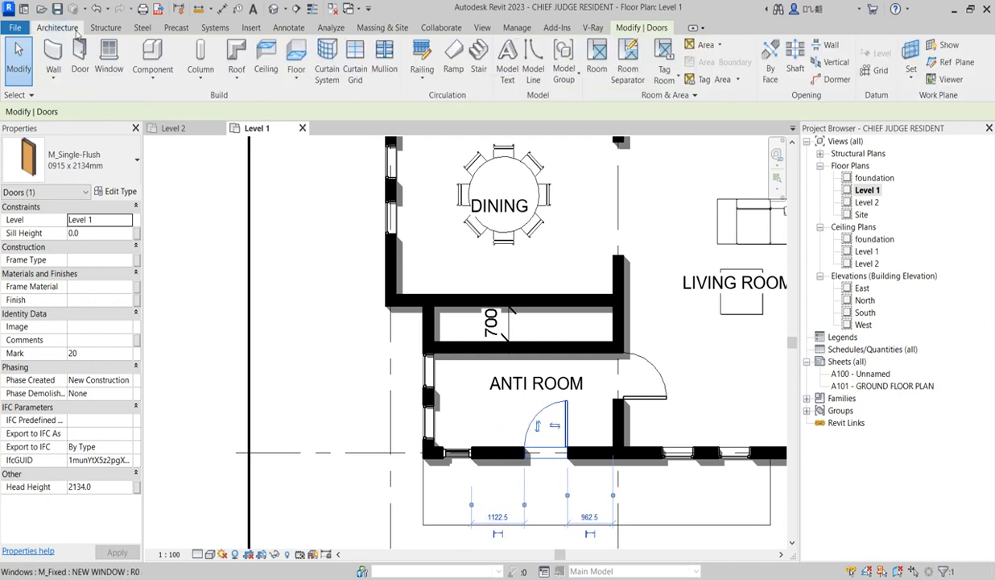
click(145, 56)
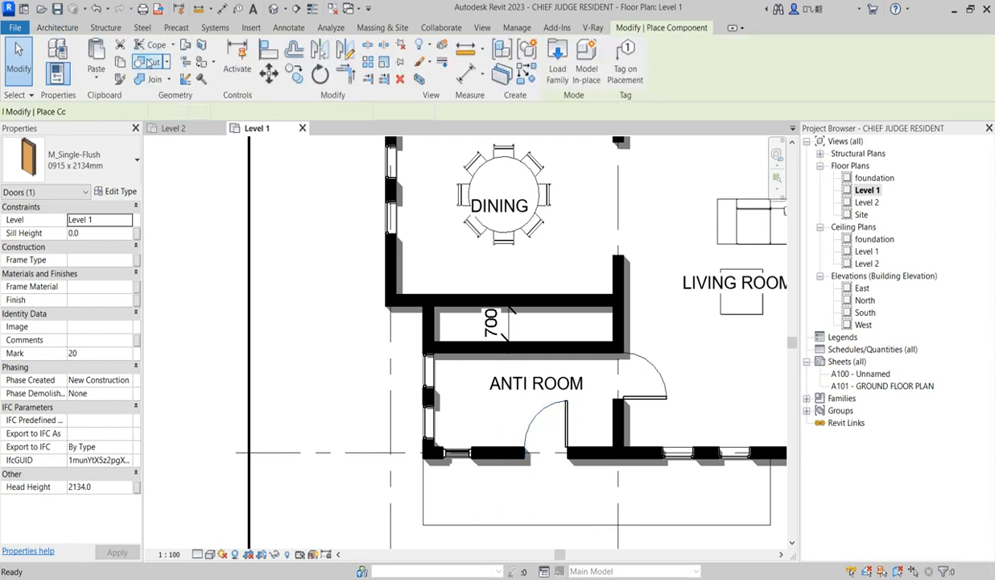
click(114, 158)
scroll(80, 346, down, 3)
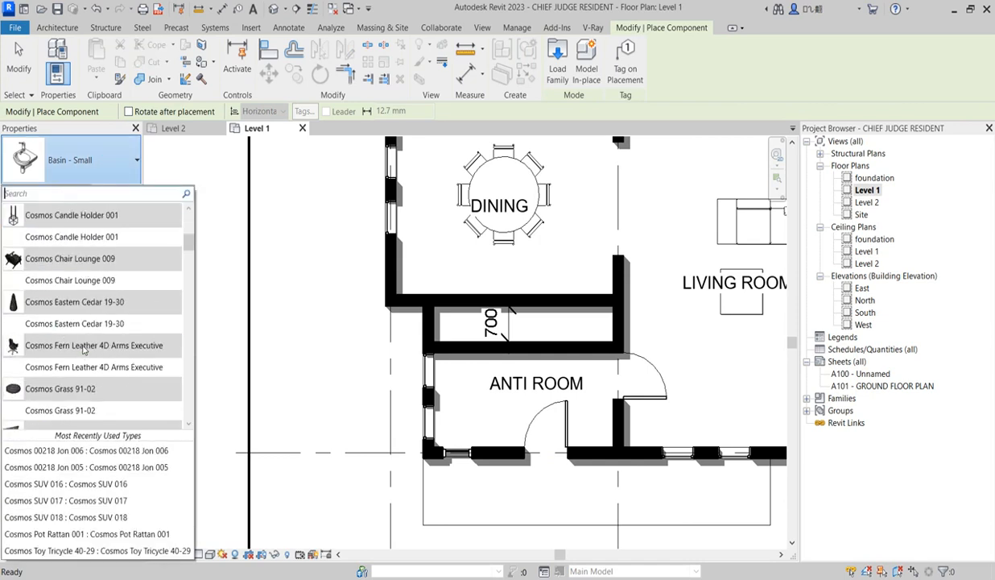
click(80, 258)
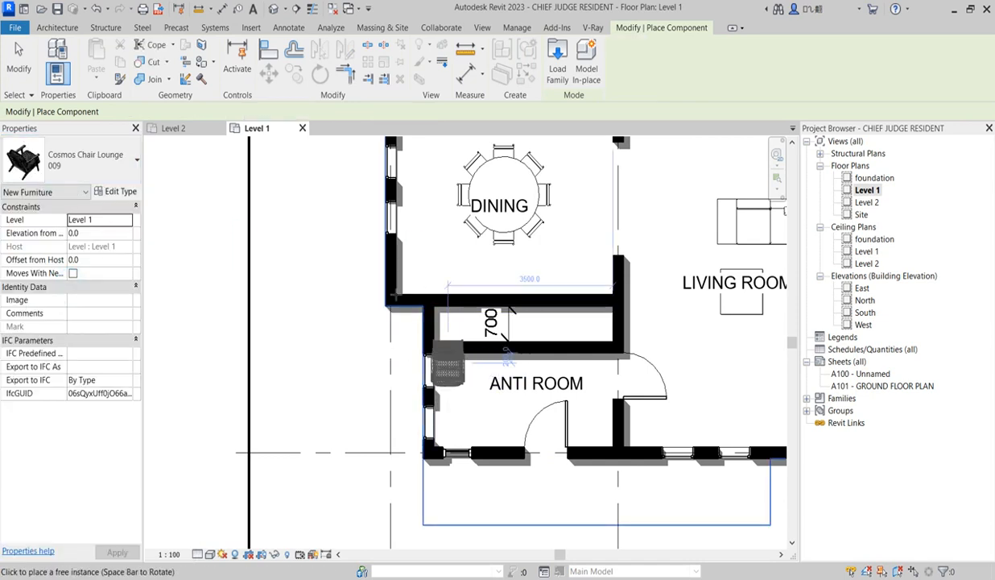
scroll(404, 304, up, 2)
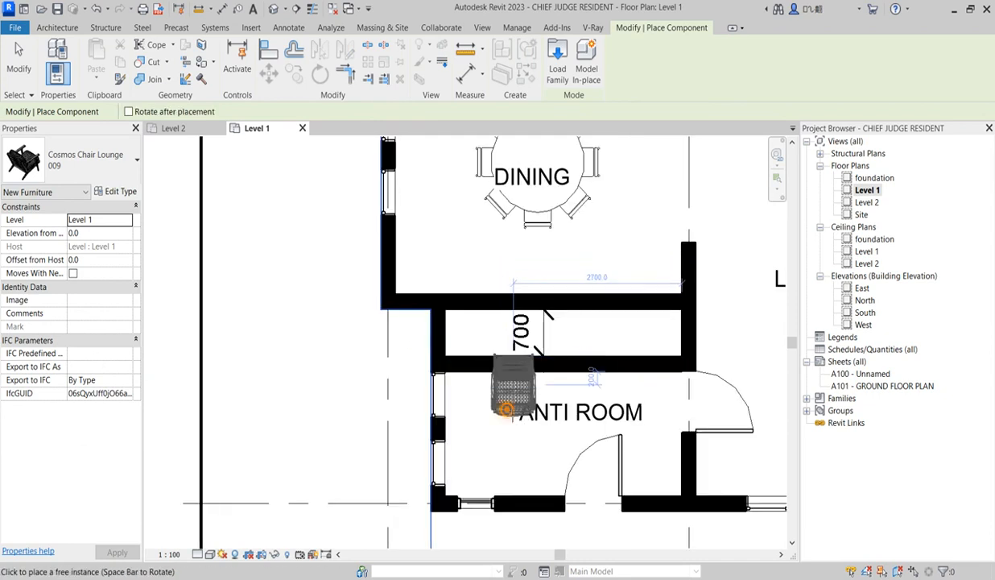
right_click(508, 212)
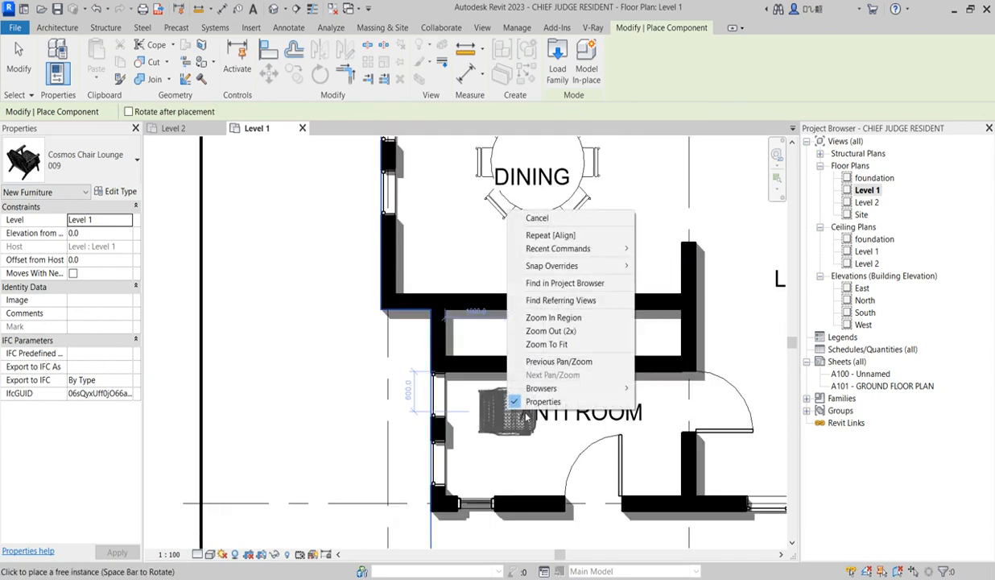
click(538, 218)
scroll(501, 439, down, 3)
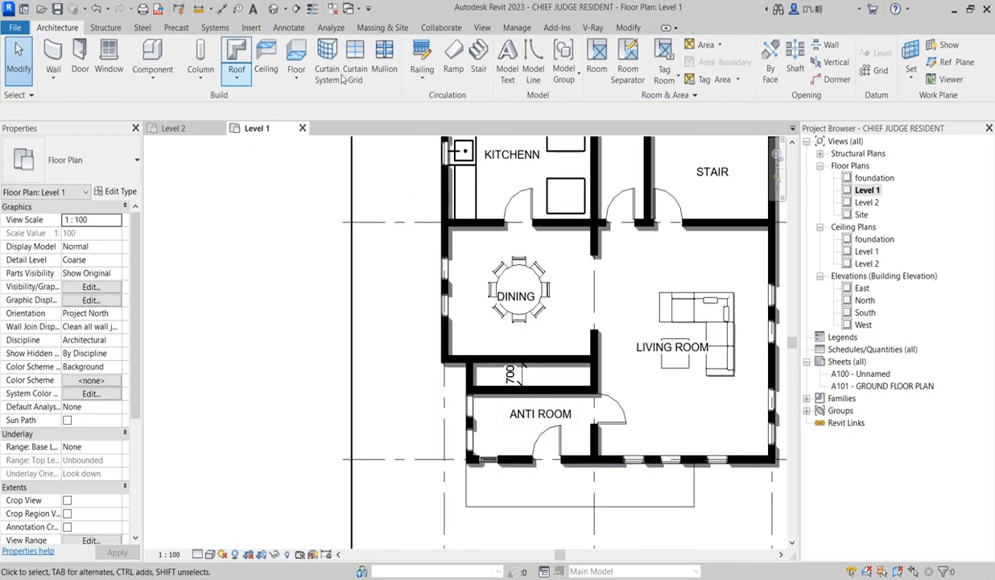
Place two rotated Cosmos Chair Lounge 009 chairs next to each other along the anti room's windowed exterior wall
click(152, 58)
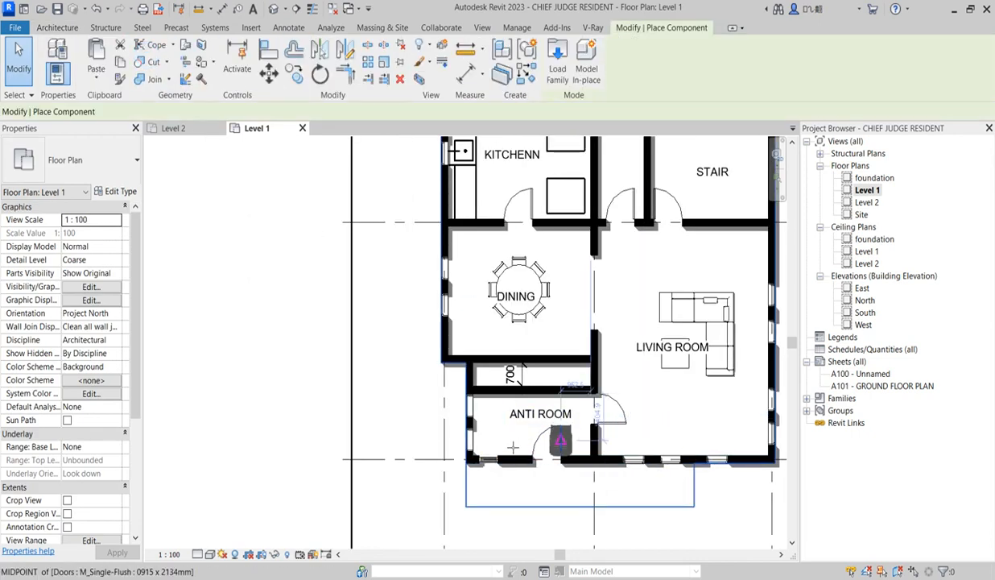
scroll(502, 439, up, 1)
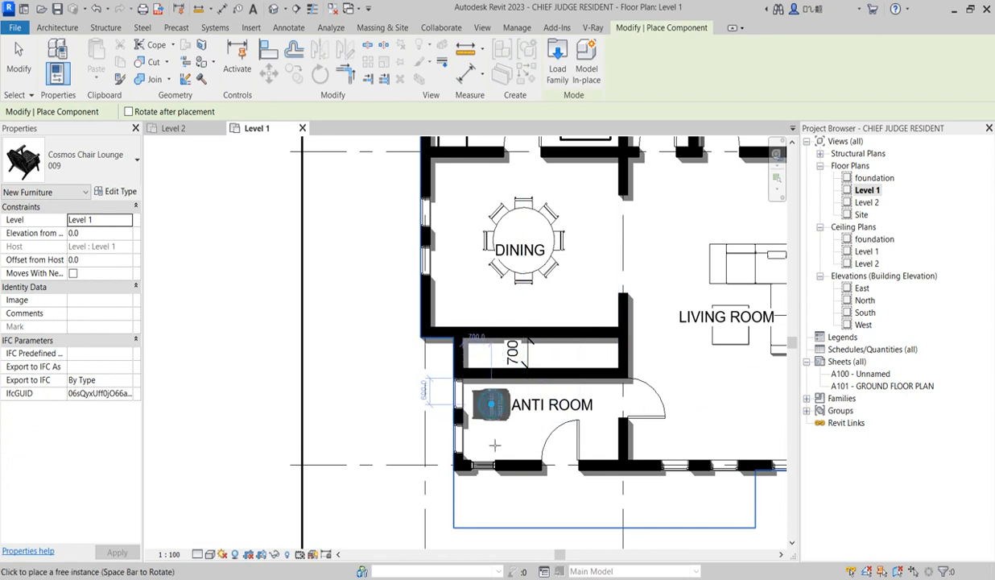
click(491, 404)
click(492, 439)
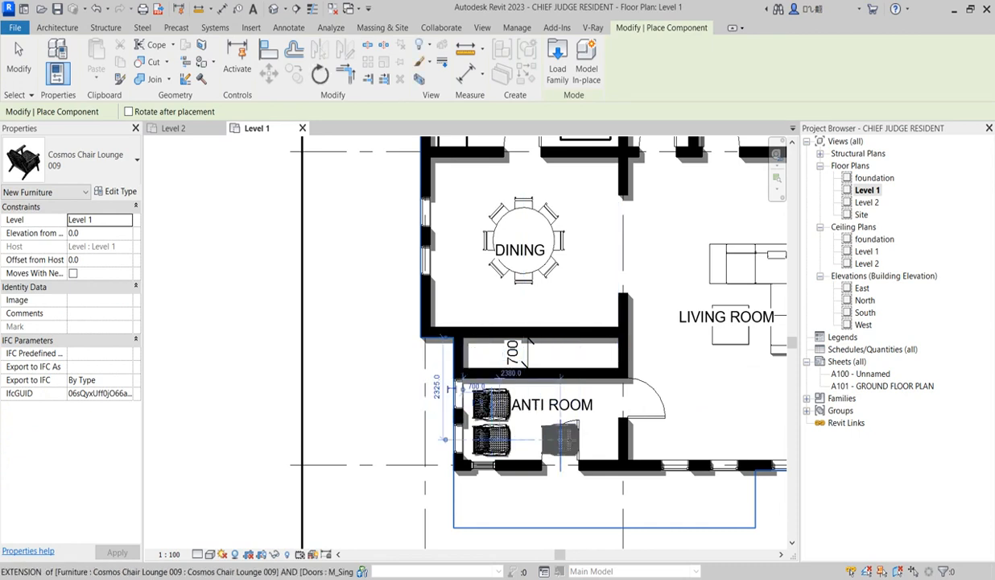
key(Escape)
key(Escape)
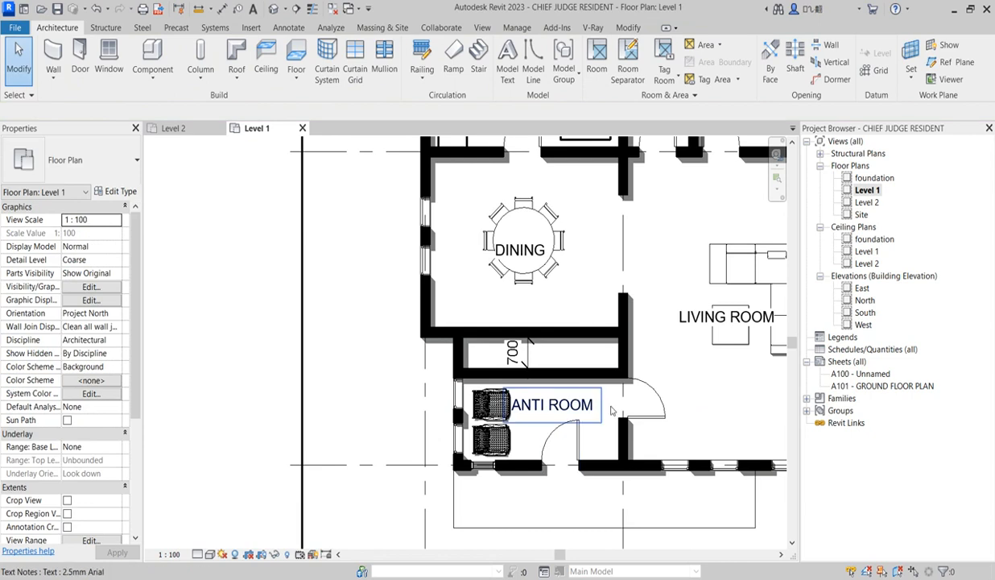
Add an M_Single-Flush 0915 x 2134mm door in the partition wall between the anti room and the 700 mm deep space
scroll(602, 405, down, 2)
scroll(602, 408, up, 2)
scroll(601, 411, down, 2)
scroll(600, 416, up, 2)
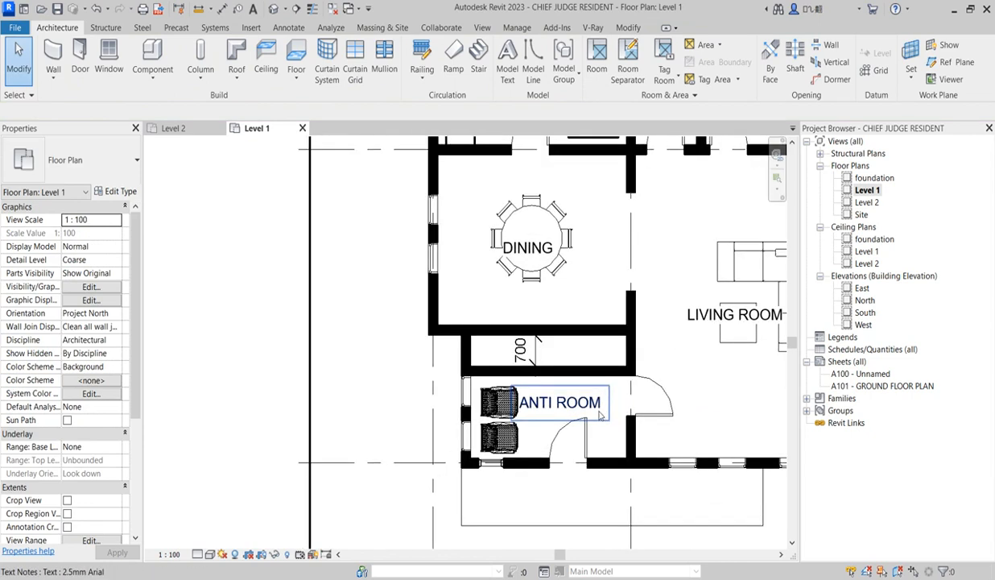
click(668, 397)
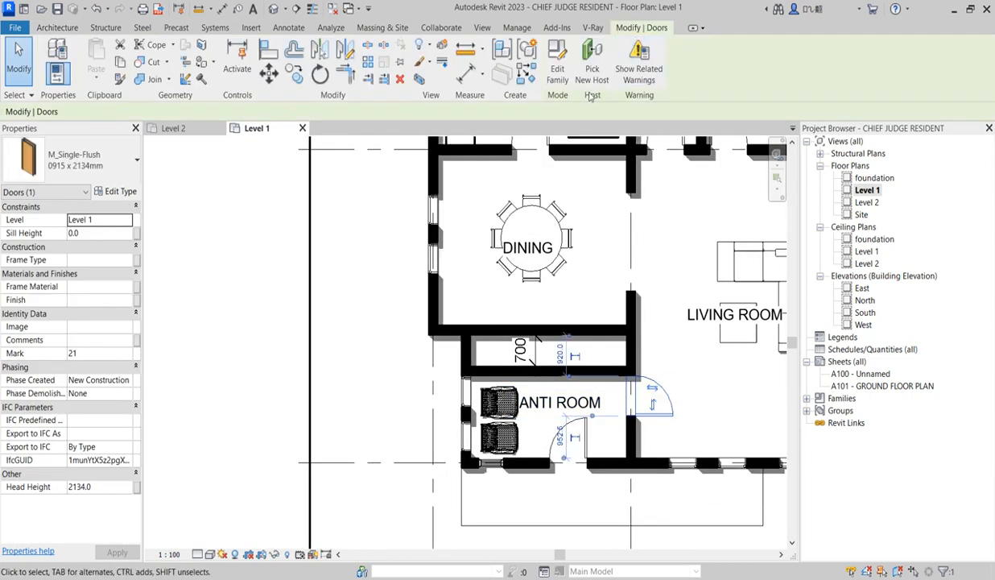
click(527, 74)
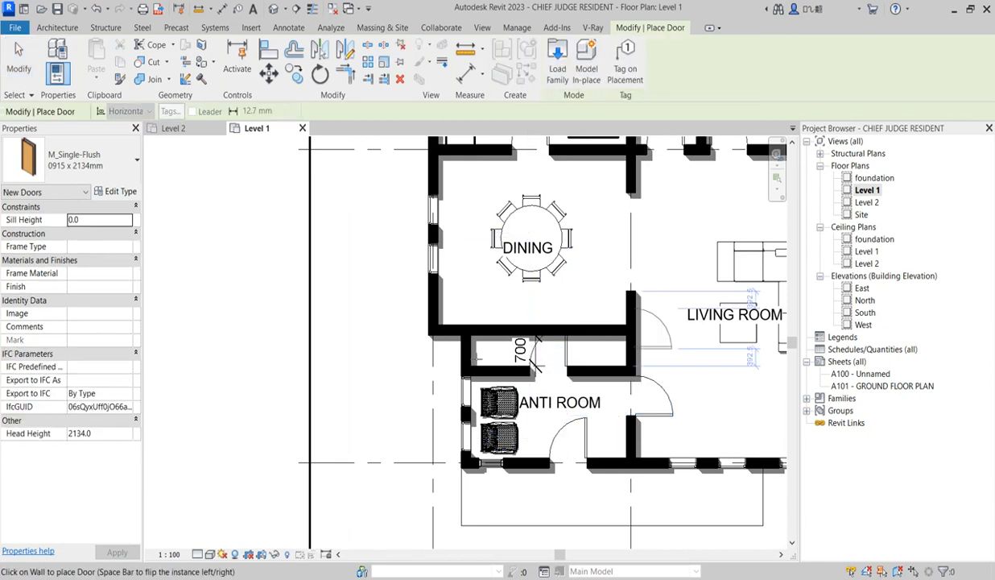
Duplicate the shared type of the guestroom bathroom door and the anti room partition door as M_Single-Flush 0915 x 2134mm 2
scroll(449, 360, down, 3)
key(Escape)
scroll(590, 309, down, 3)
scroll(596, 197, up, 4)
click(593, 230)
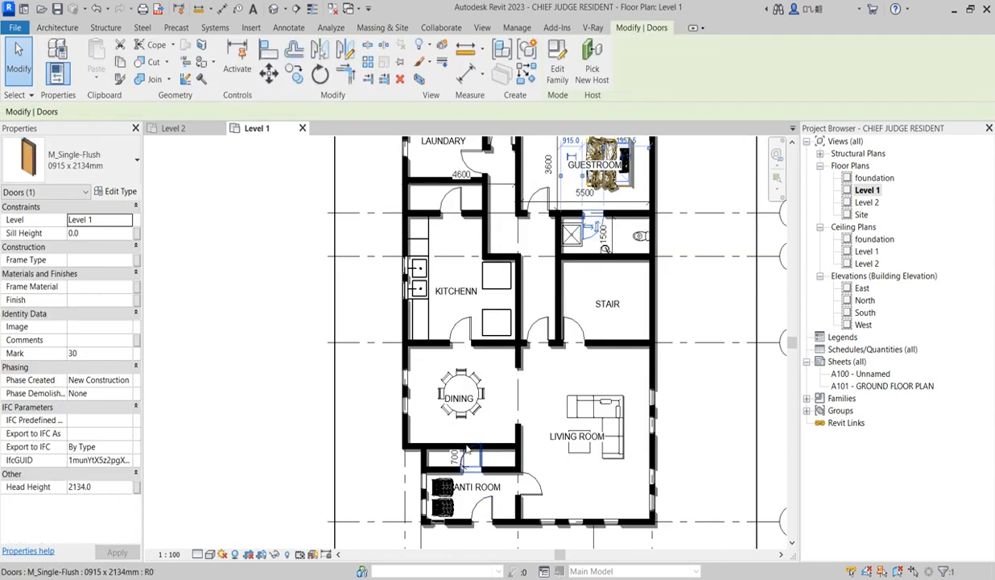
ctrl+click(473, 459)
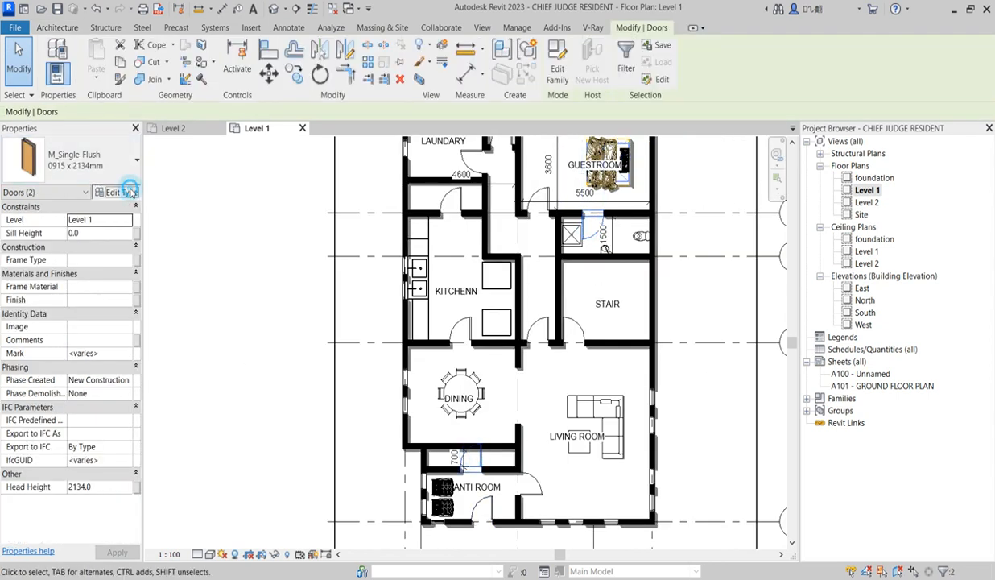
click(121, 191)
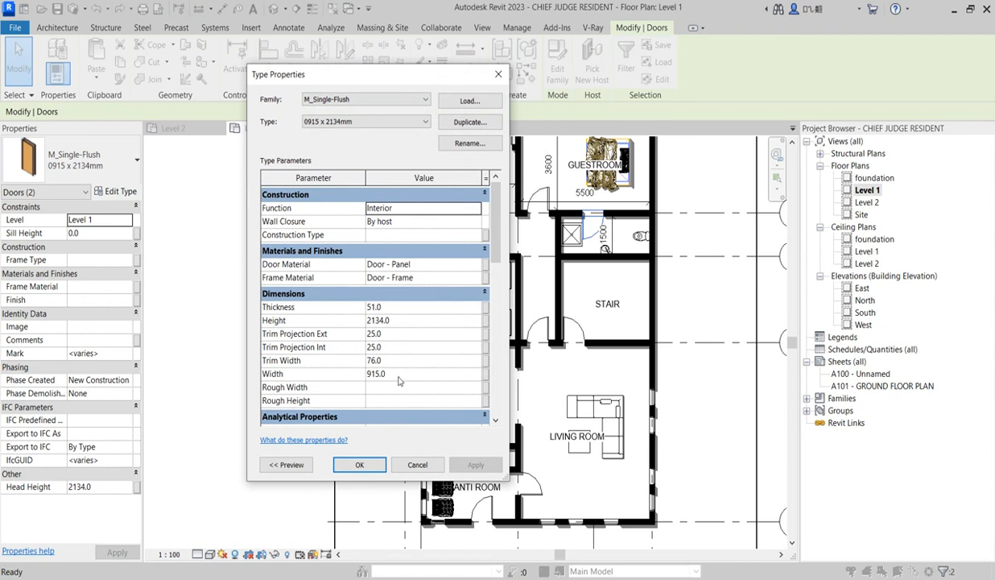
click(474, 122)
click(381, 306)
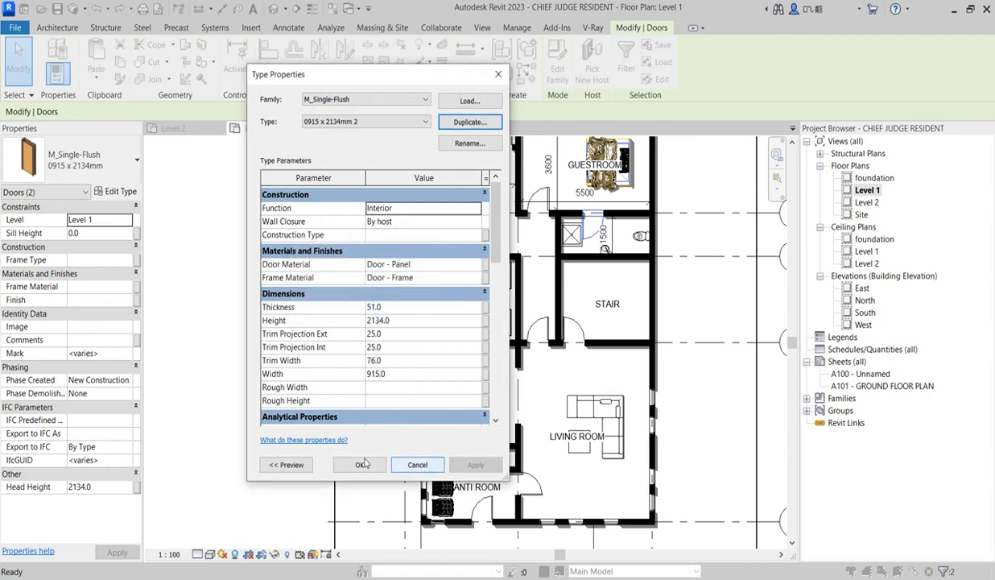
Set the duplicated door type's height to 2100 mm and width to 700 mm, and deselect the doors
click(409, 323)
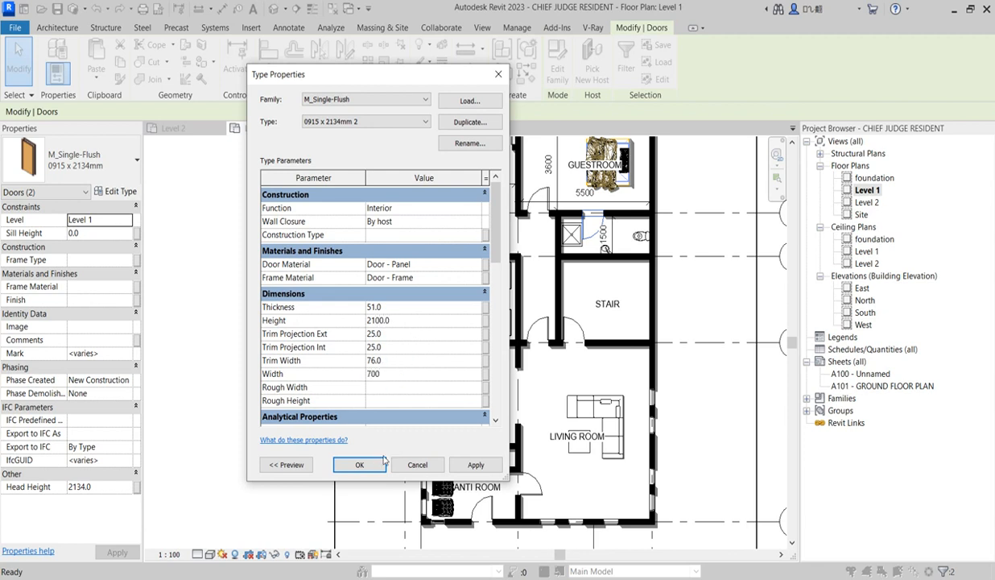
click(370, 467)
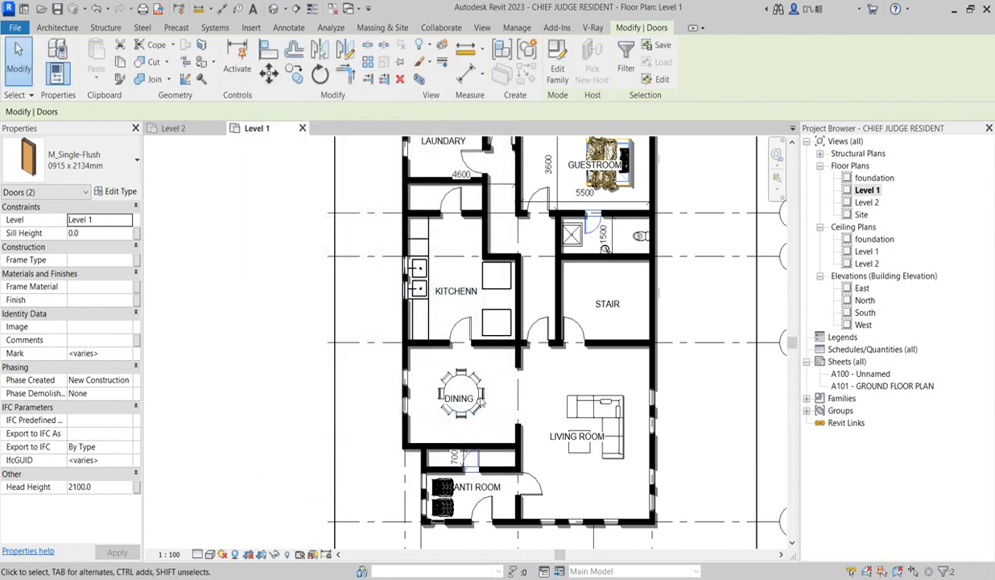
scroll(487, 462, up, 4)
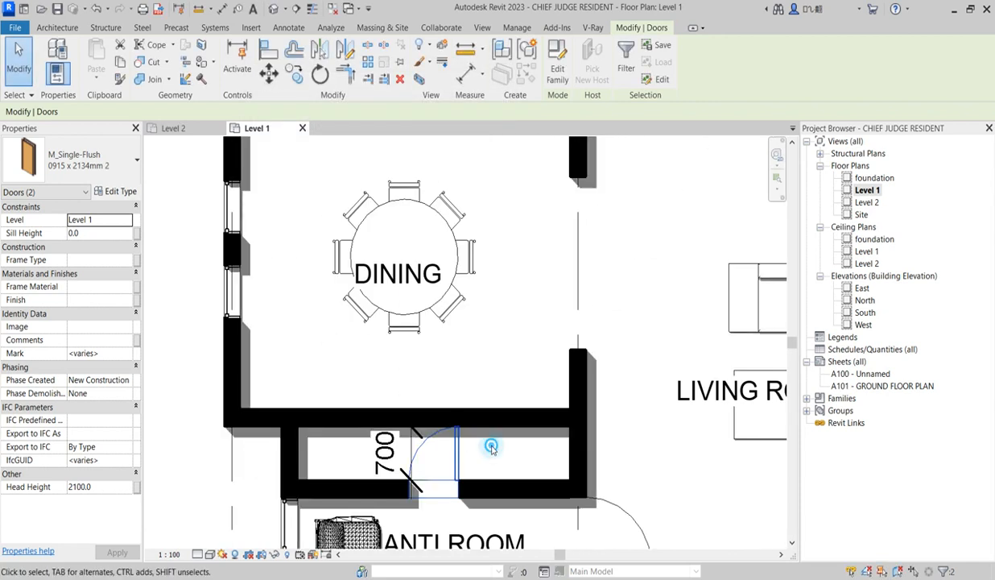
click(493, 451)
Place a WC w Cistern (5) 540 x 360mm matching the guest bathroom's against the exterior end wall of the 700 mm deep space
scroll(439, 454, down, 2)
scroll(612, 195, down, 4)
scroll(616, 193, up, 3)
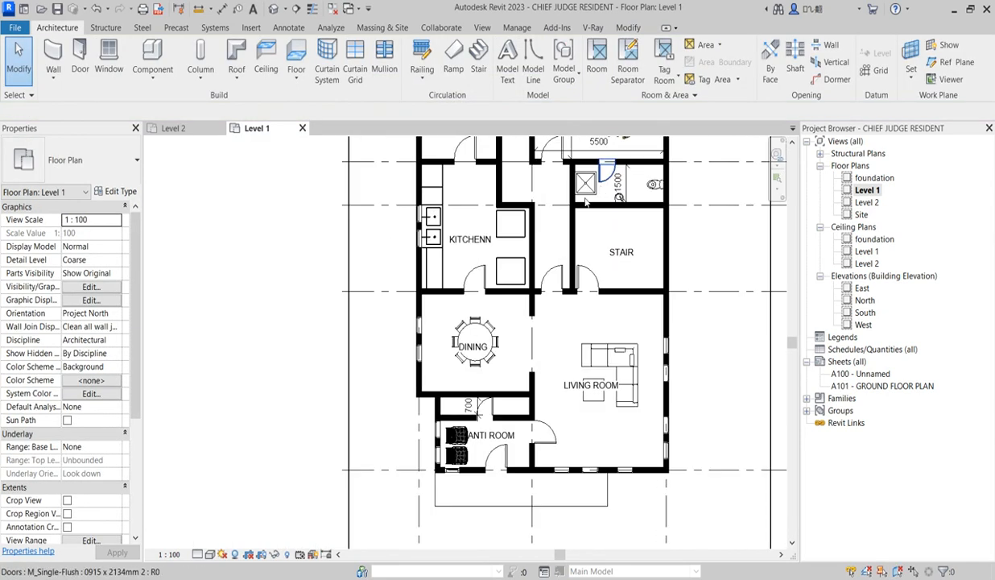
click(657, 184)
scroll(676, 202, up, 3)
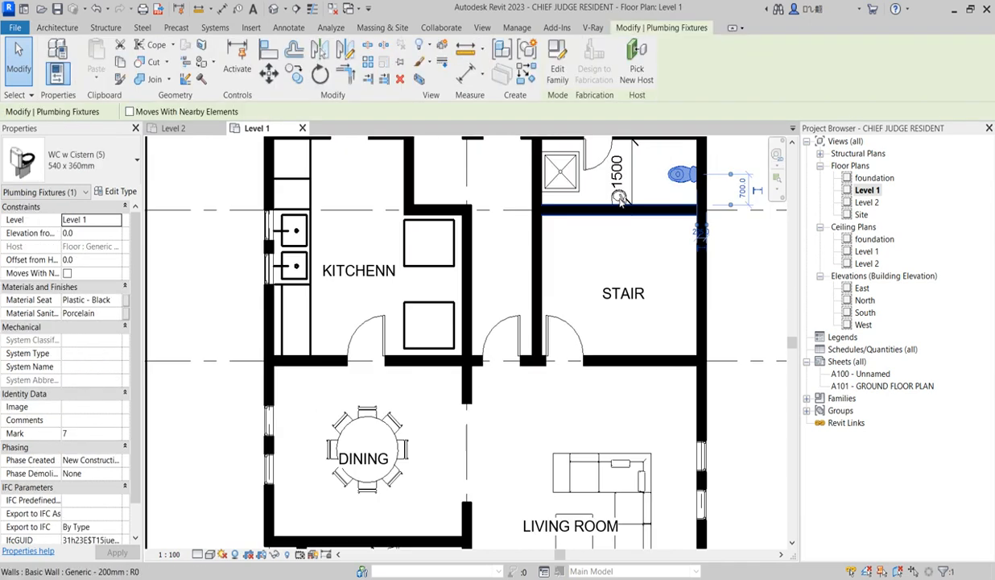
click(658, 243)
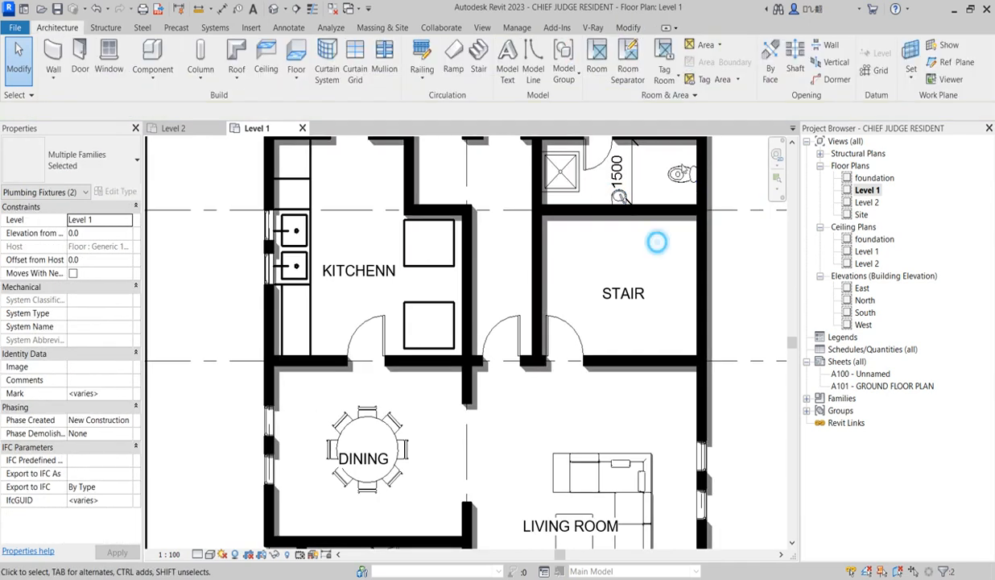
click(681, 172)
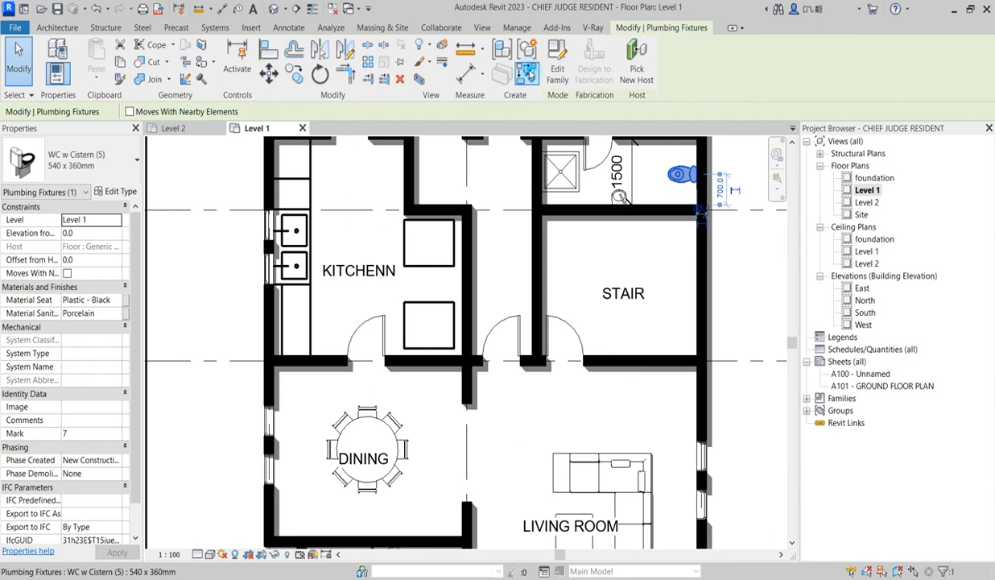
click(525, 71)
scroll(545, 254, down, 3)
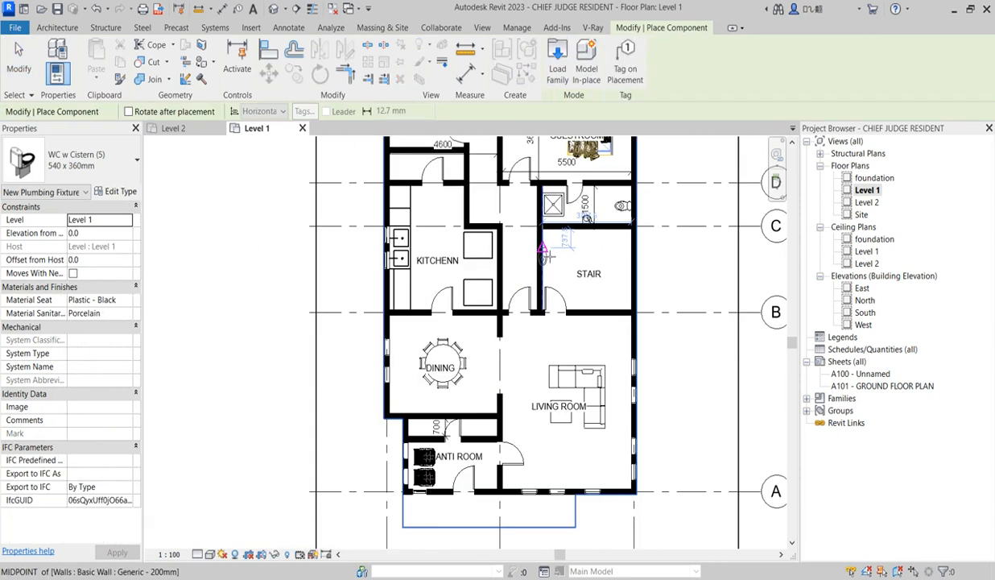
scroll(435, 419, up, 3)
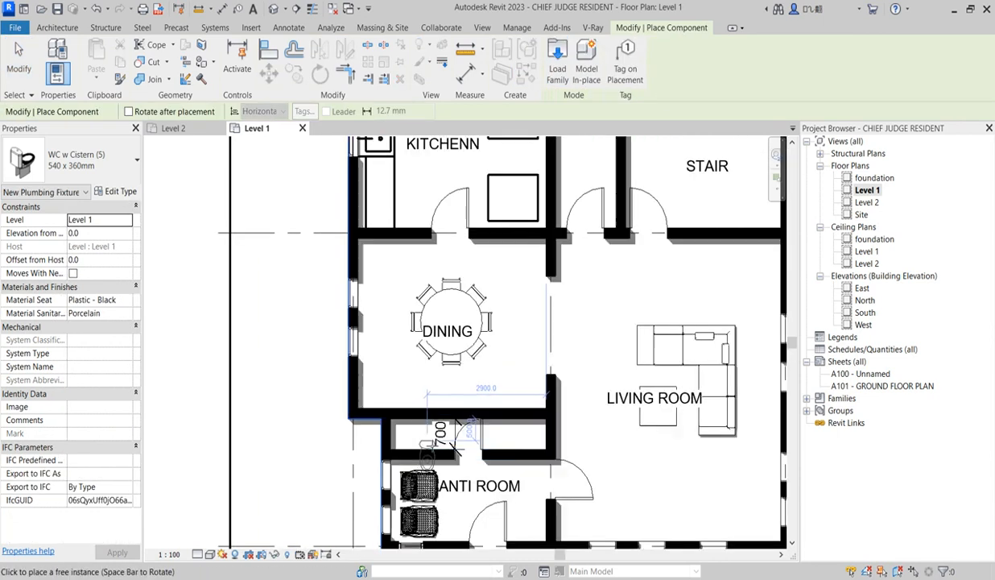
scroll(407, 435, up, 2)
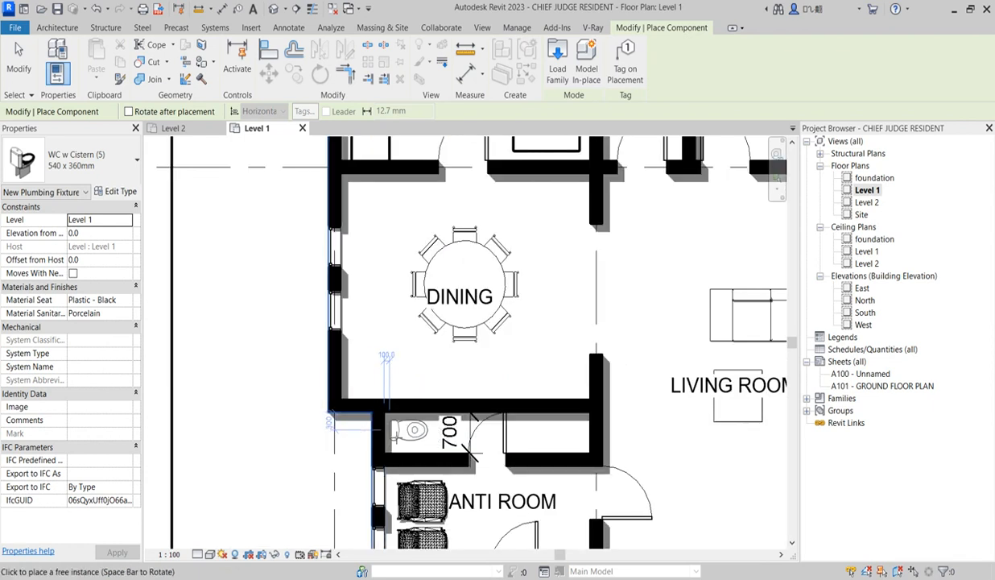
click(383, 436)
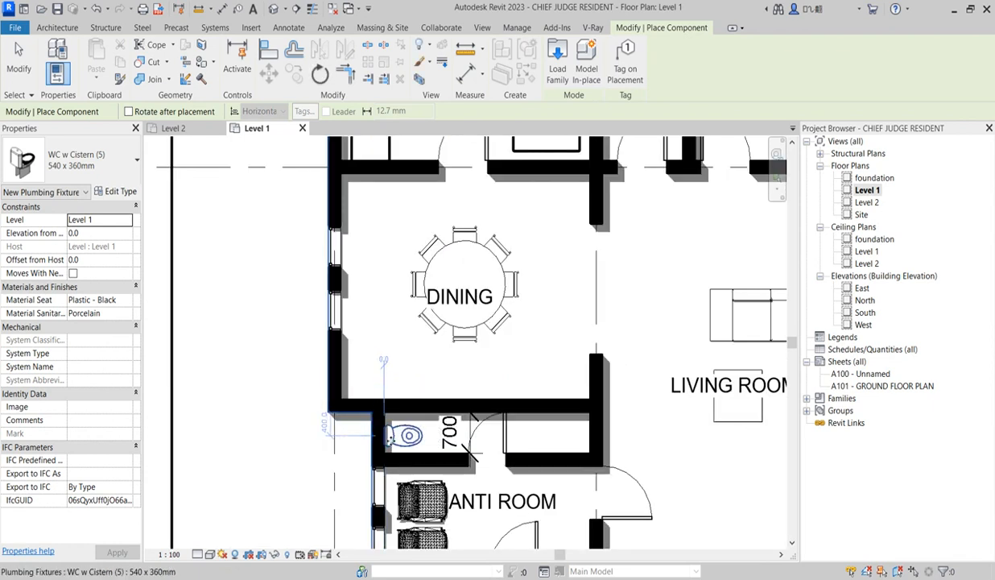
scroll(385, 436, down, 4)
key(Escape)
key(Escape)
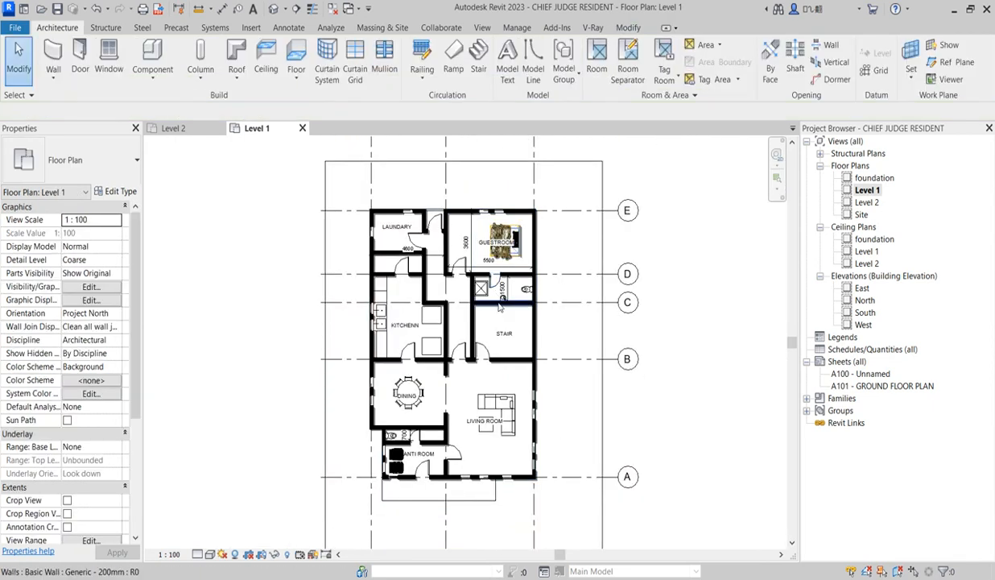
Place a Basin - Small matching the guest bathroom's on the living room end wall of the 700 mm deep space
scroll(498, 302, up, 5)
click(502, 297)
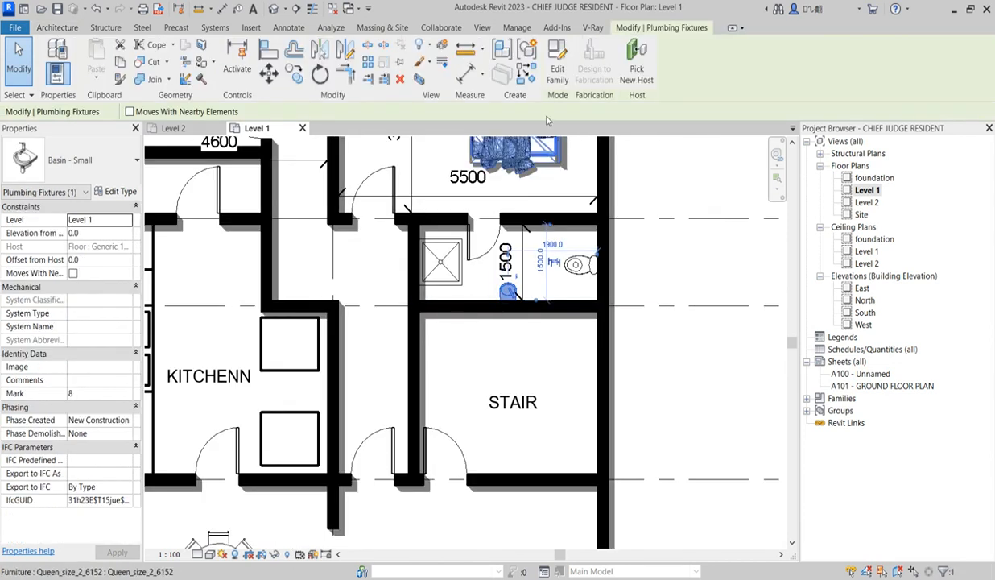
click(511, 71)
scroll(437, 376, down, 3)
scroll(417, 420, up, 3)
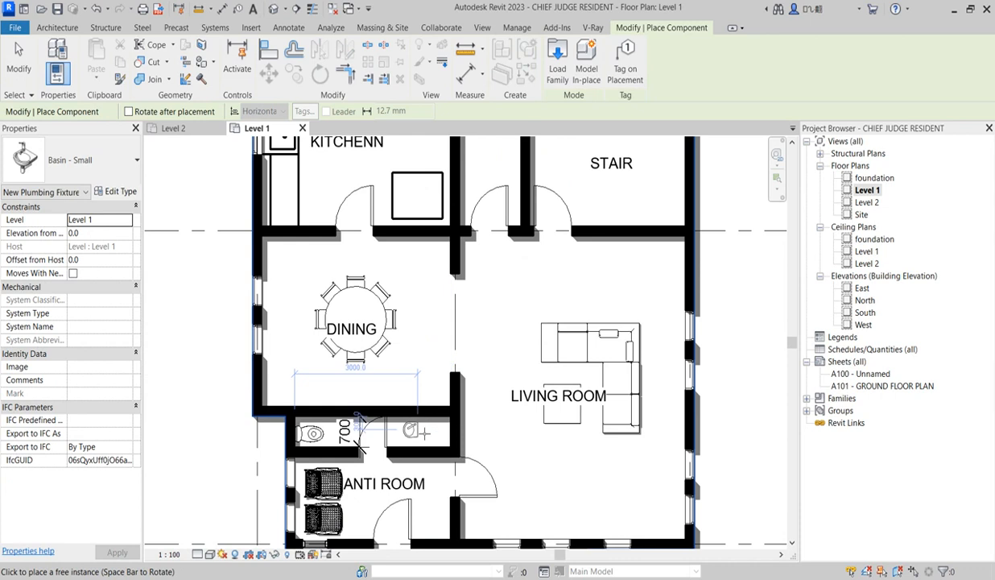
scroll(448, 434, up, 2)
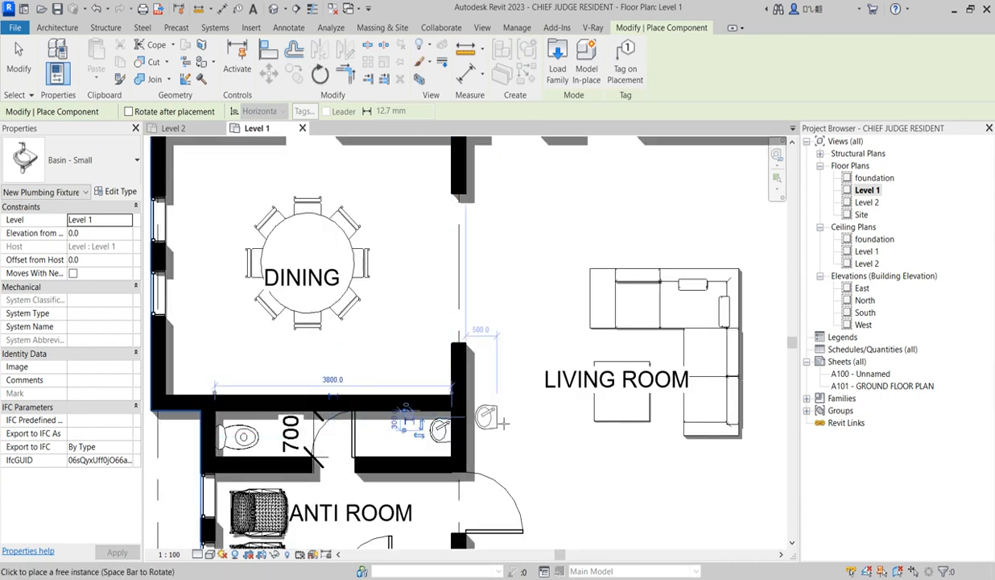
scroll(409, 423, down, 3)
key(Escape)
scroll(384, 414, up, 3)
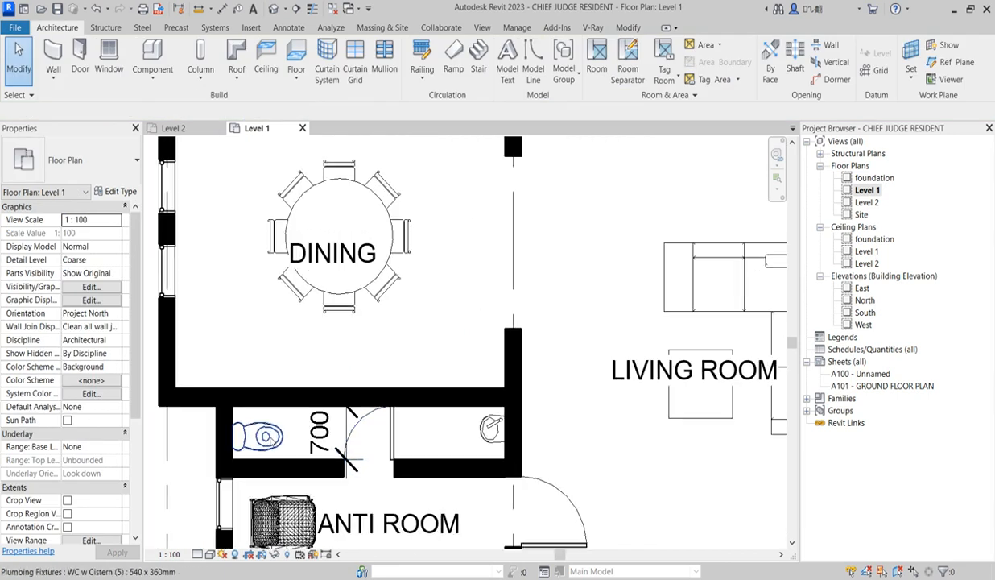
Review the Level 1 plan room by room, from the new washroom and living areas to the kitchen, laundry and guestroom
scroll(384, 414, down, 2)
scroll(451, 347, up, 3)
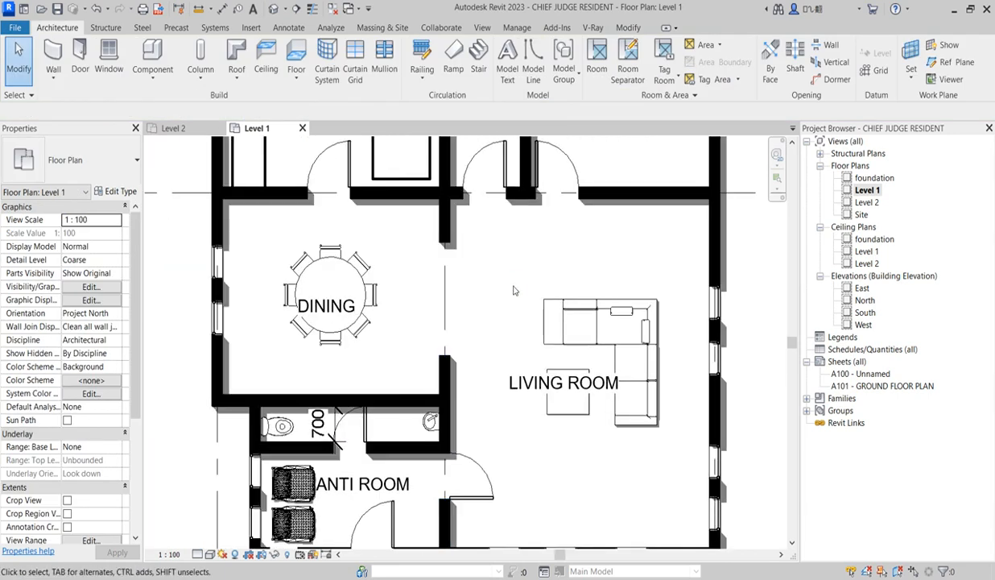
scroll(369, 393, down, 2)
scroll(366, 392, up, 2)
scroll(369, 395, down, 2)
scroll(375, 419, up, 2)
scroll(451, 387, down, 3)
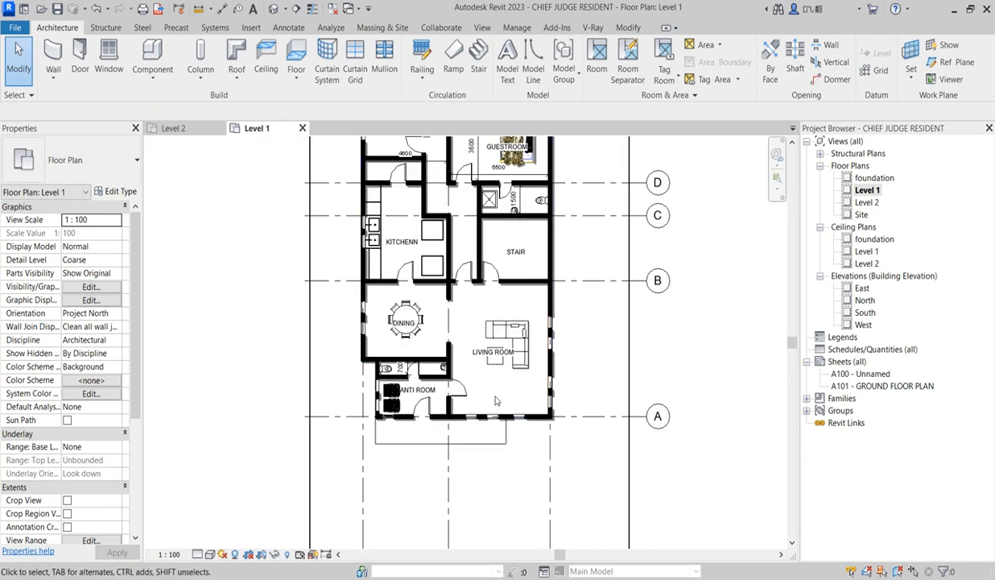
scroll(488, 253, down, 1)
scroll(366, 211, up, 3)
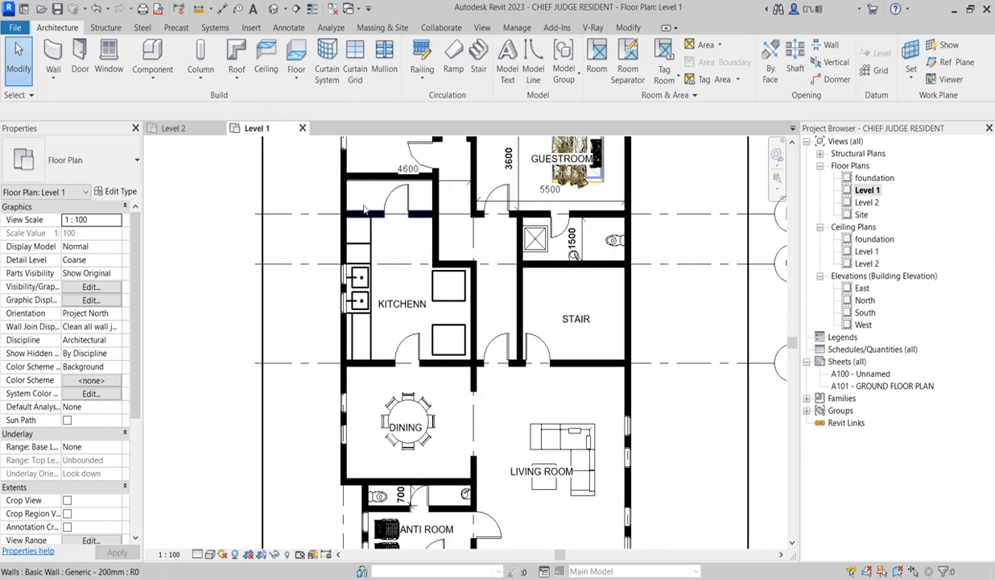
scroll(451, 237, up, 2)
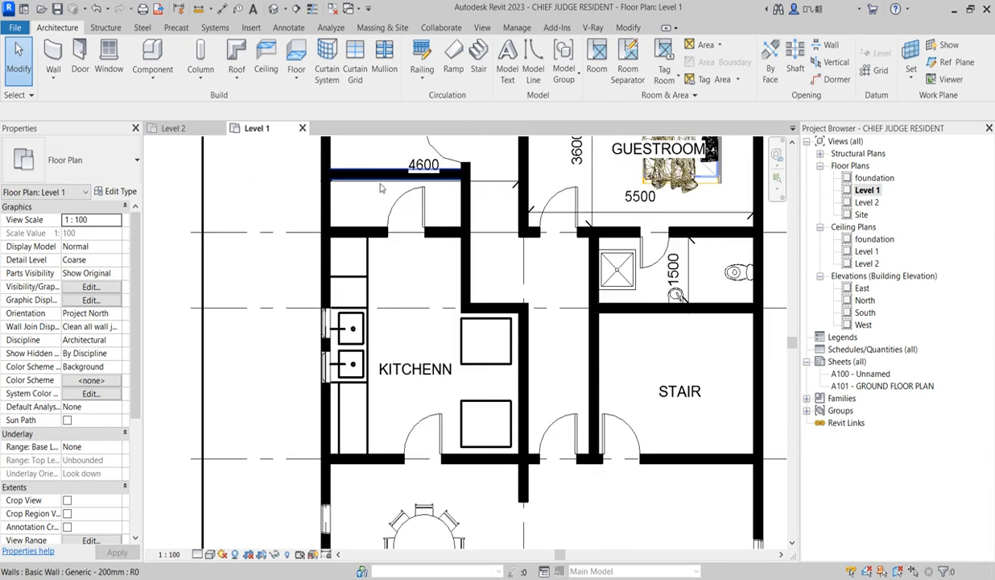
scroll(455, 241, down, 3)
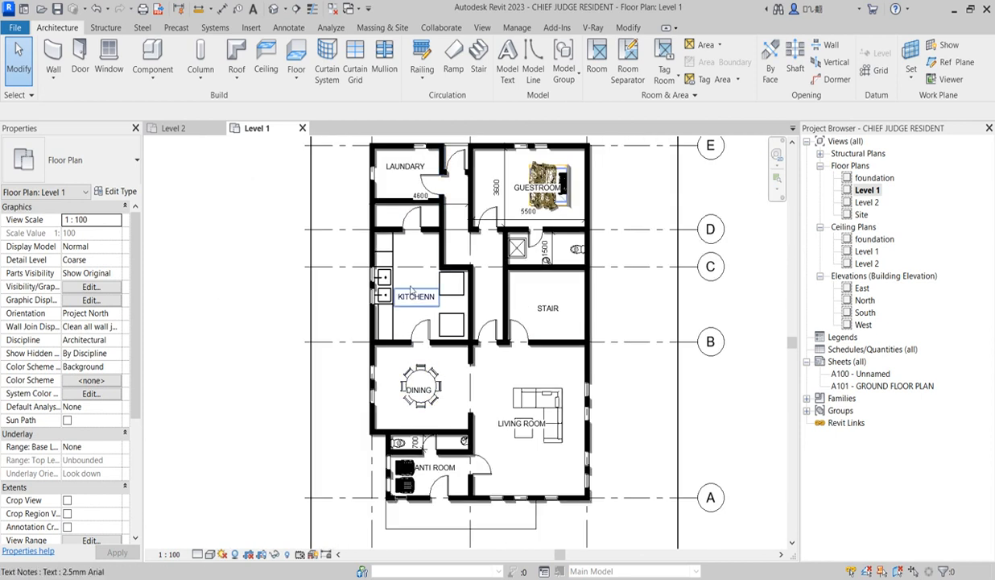
scroll(515, 189, up, 2)
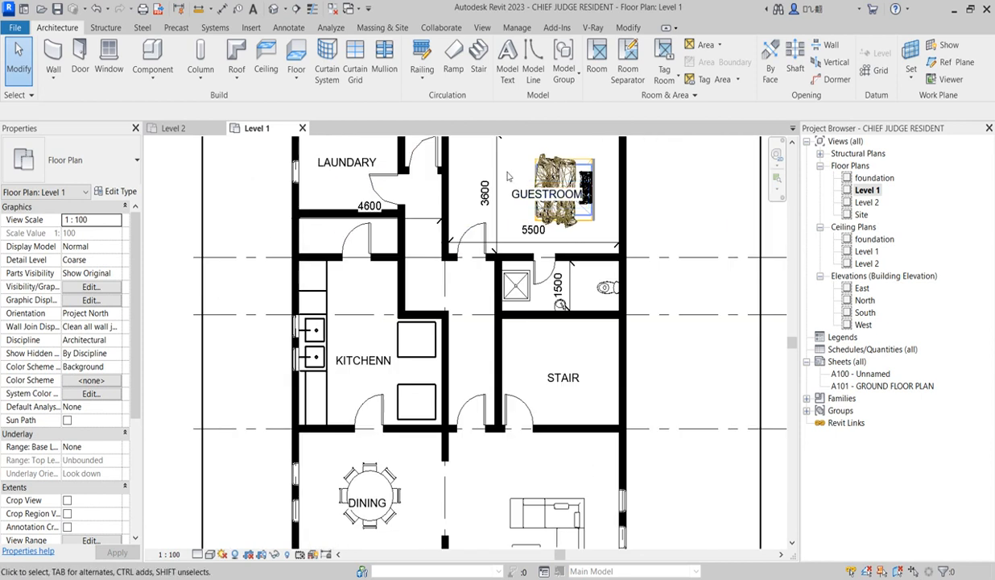
scroll(590, 319, down, 2)
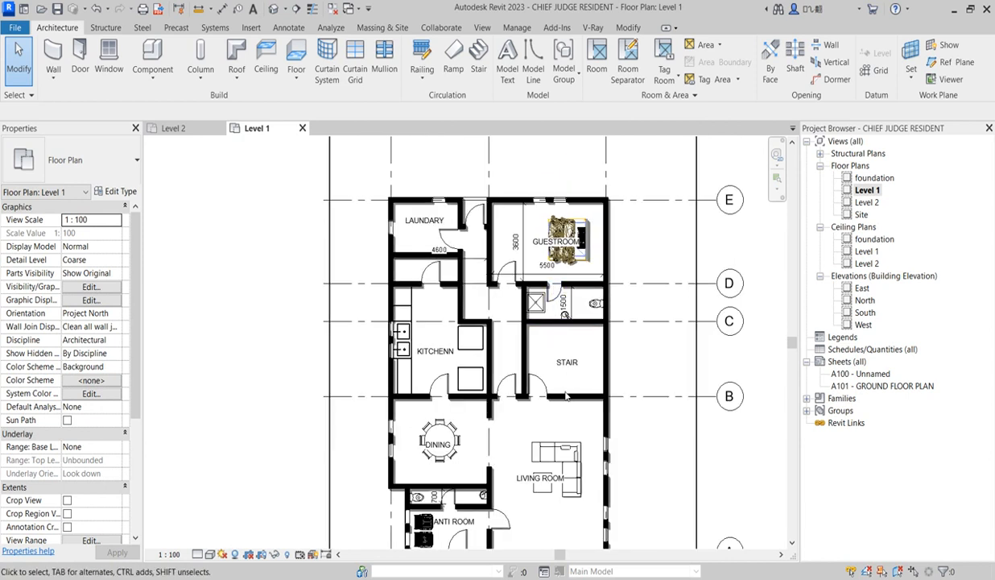
scroll(568, 415, up, 2)
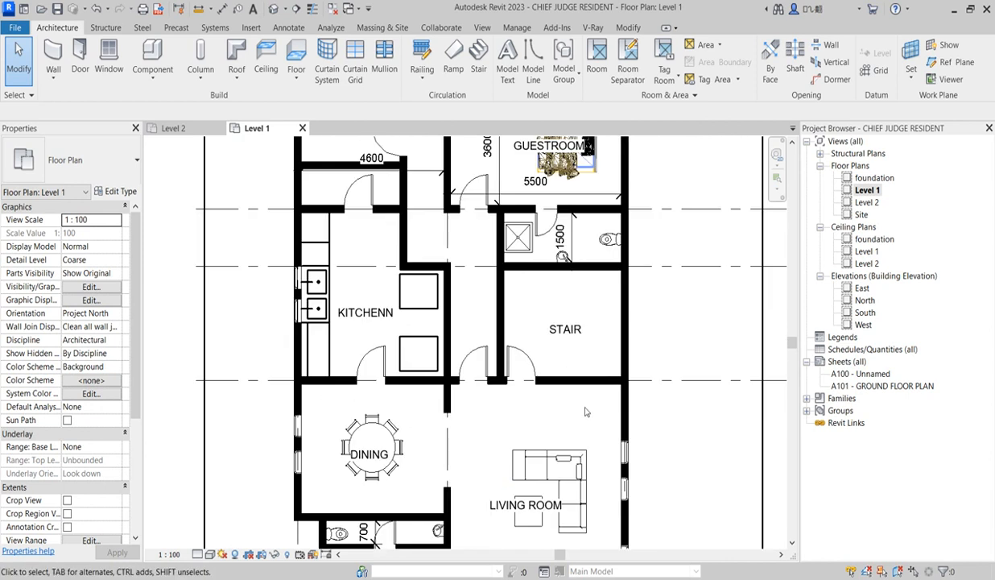
scroll(580, 407, down, 3)
scroll(542, 528, up, 2)
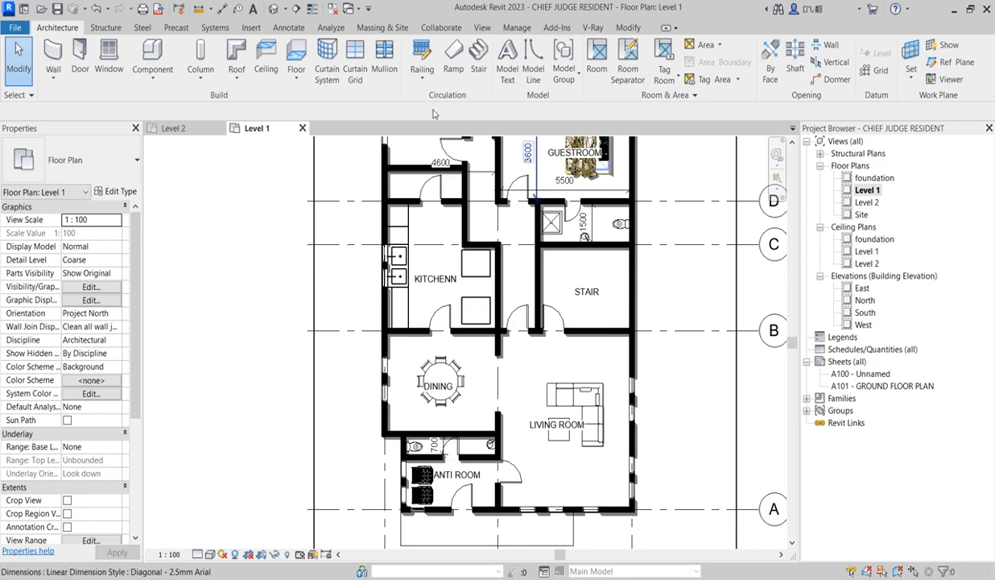
Start another M_Fixed NEW WINDOW like the dining room's and set its head height to 2100 mm
scroll(427, 395, down, 2)
scroll(416, 394, up, 3)
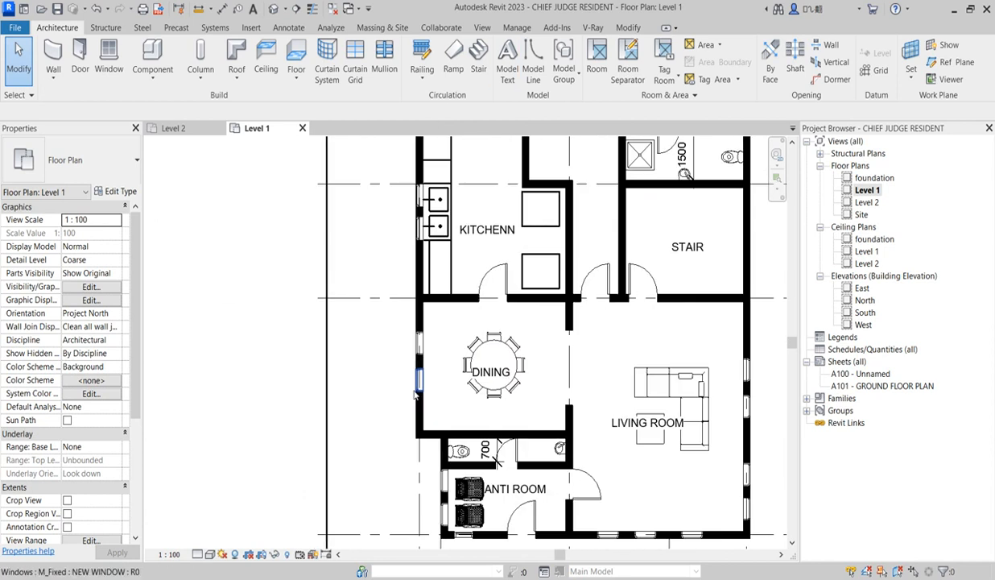
click(418, 385)
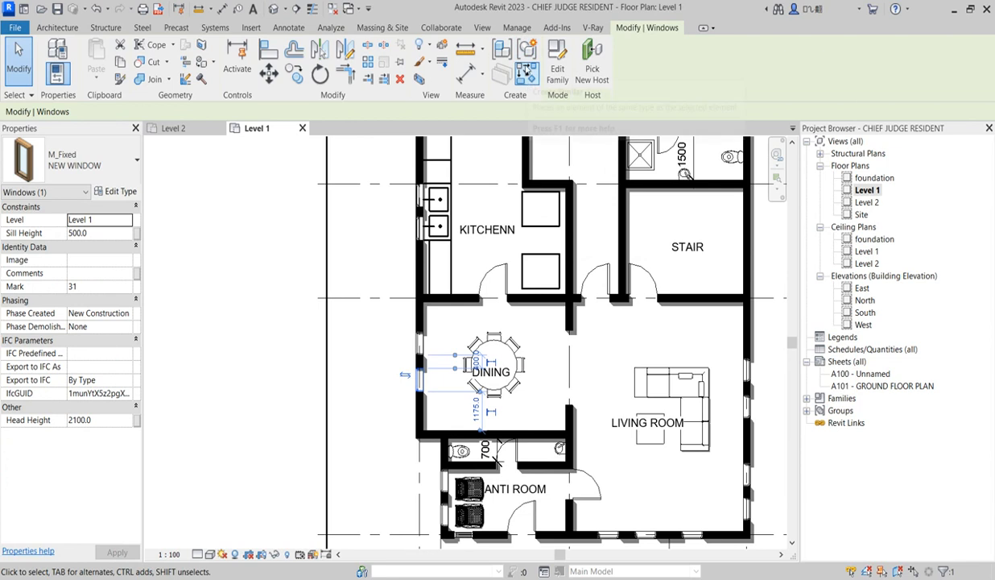
click(525, 71)
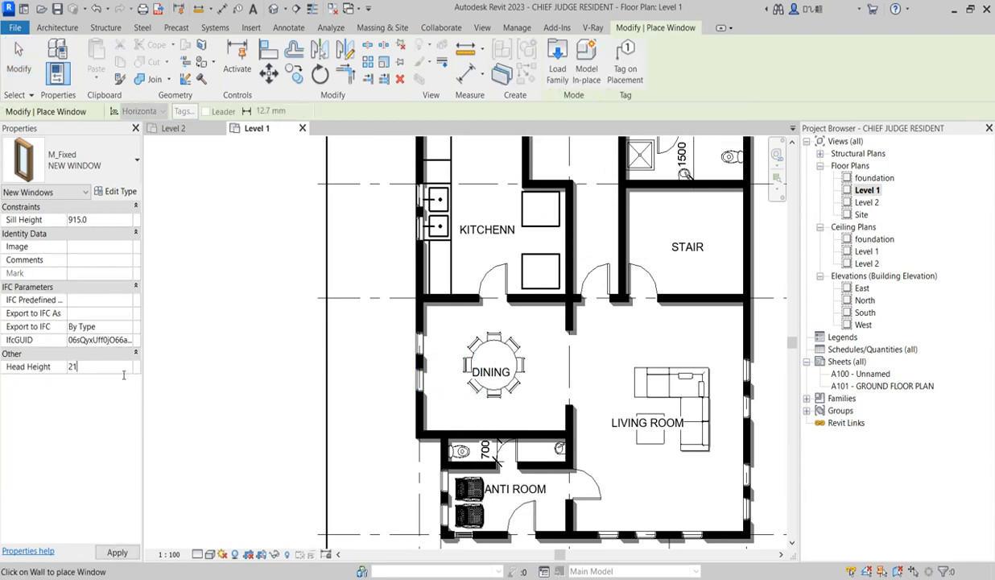
key(Return)
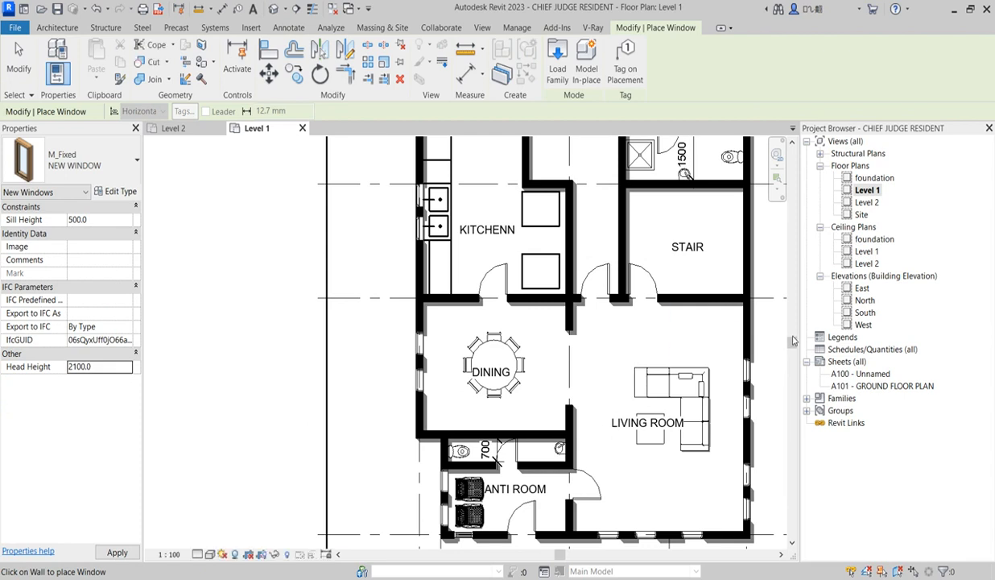
Place two M_Fixed NEW WINDOW windows in the guestroom's exterior side wall behind the bed's headboard
scroll(676, 390, down, 2)
scroll(645, 415, down, 3)
scroll(704, 206, up, 3)
scroll(717, 232, up, 3)
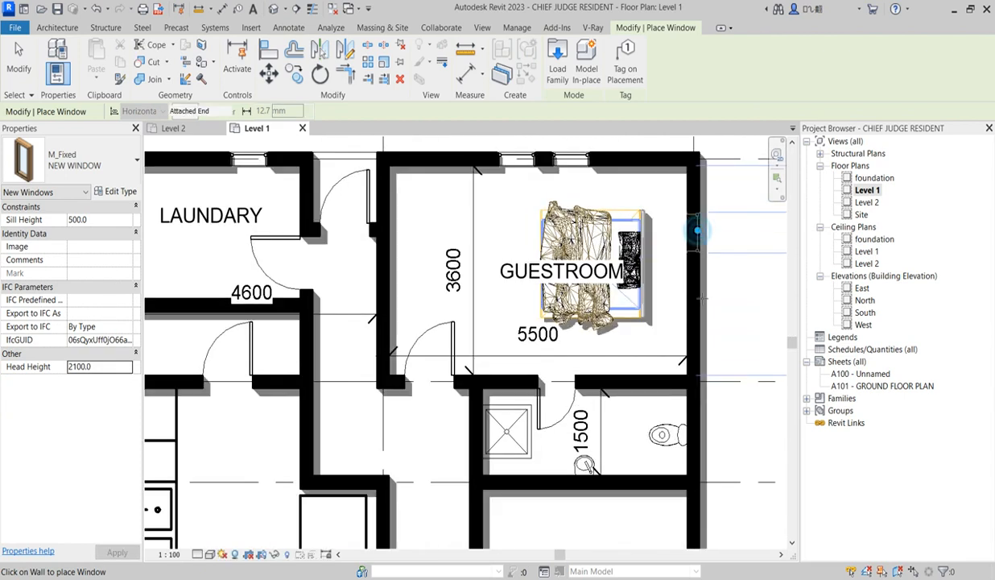
click(697, 231)
click(698, 293)
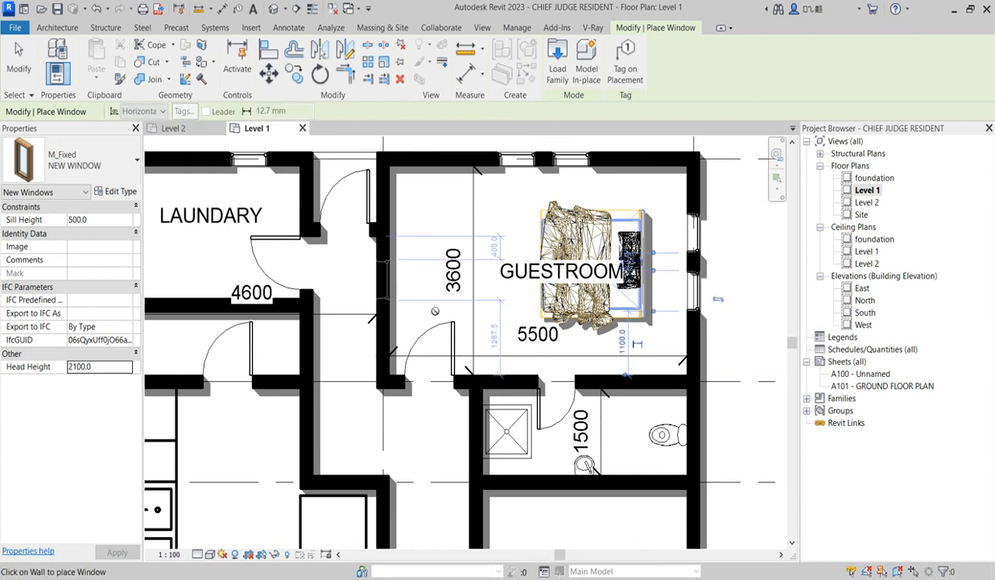
Switch the window type to M_Fixed 0610 x 0610mm and set its head height to 2100 mm
scroll(411, 295, down, 2)
scroll(374, 232, down, 2)
scroll(465, 442, up, 2)
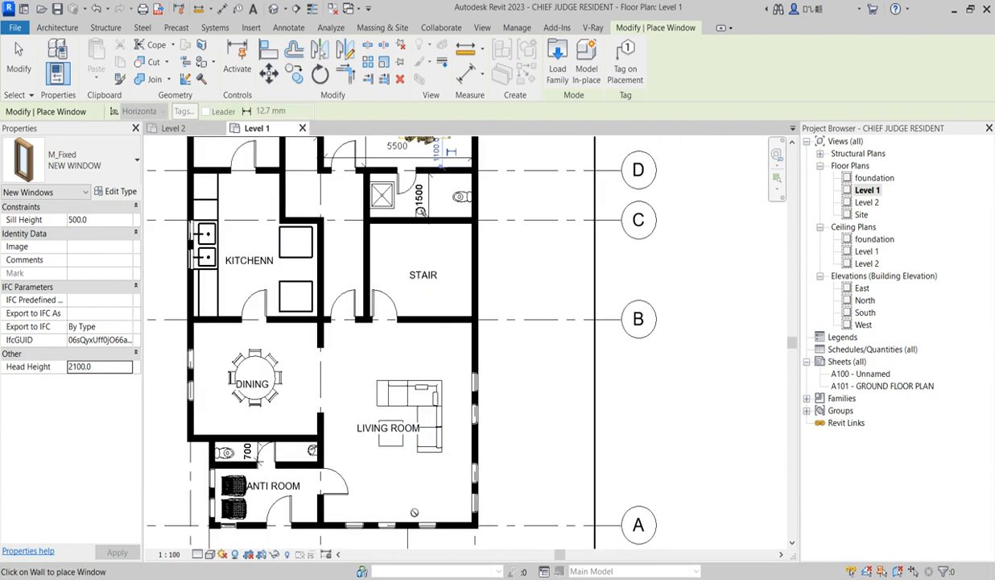
scroll(202, 476, up, 2)
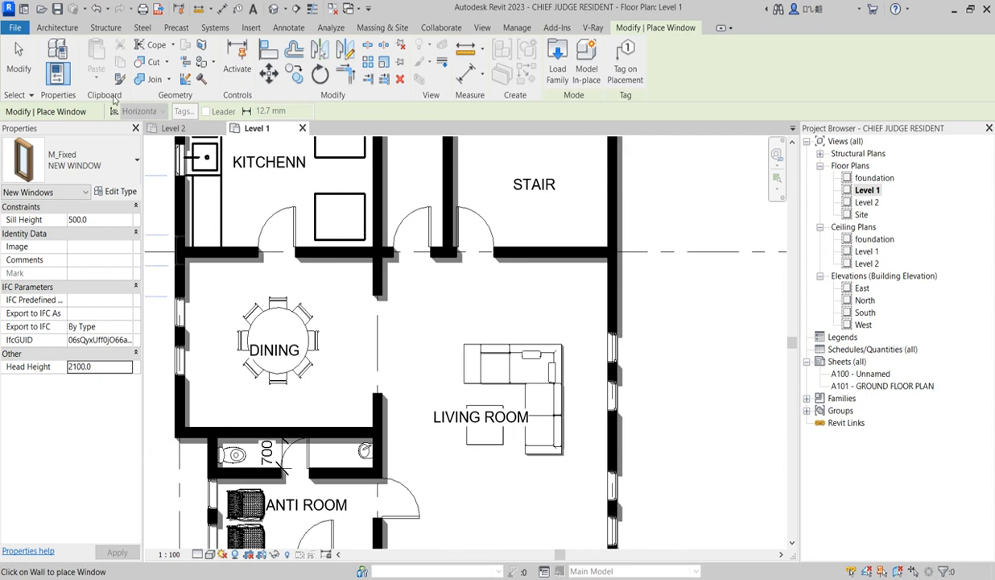
click(93, 158)
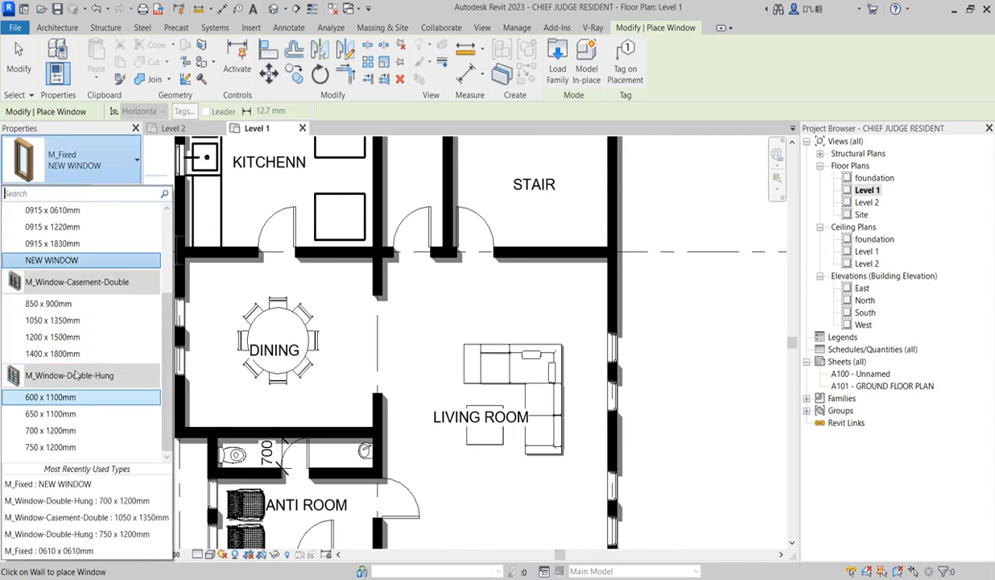
scroll(75, 367, up, 3)
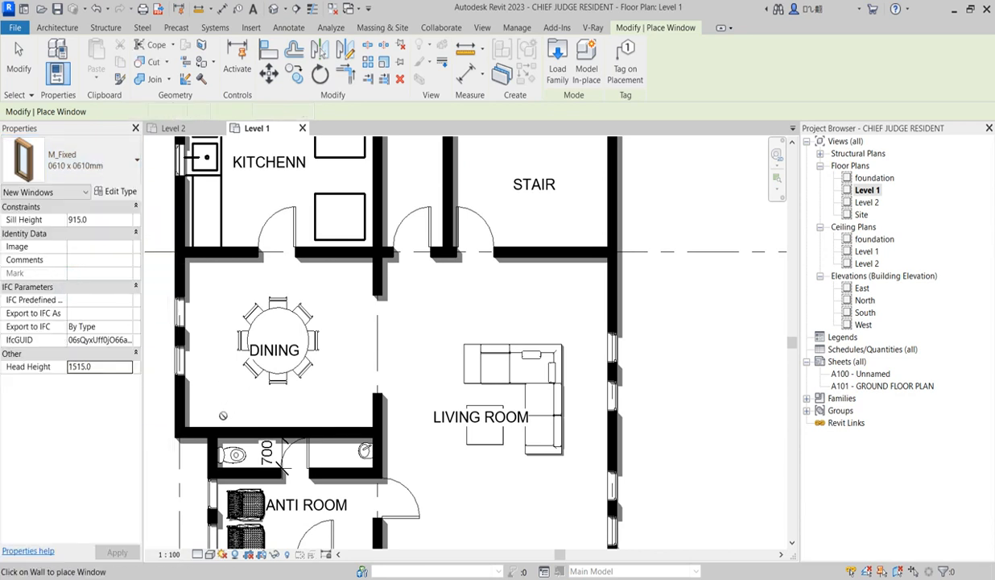
click(101, 368)
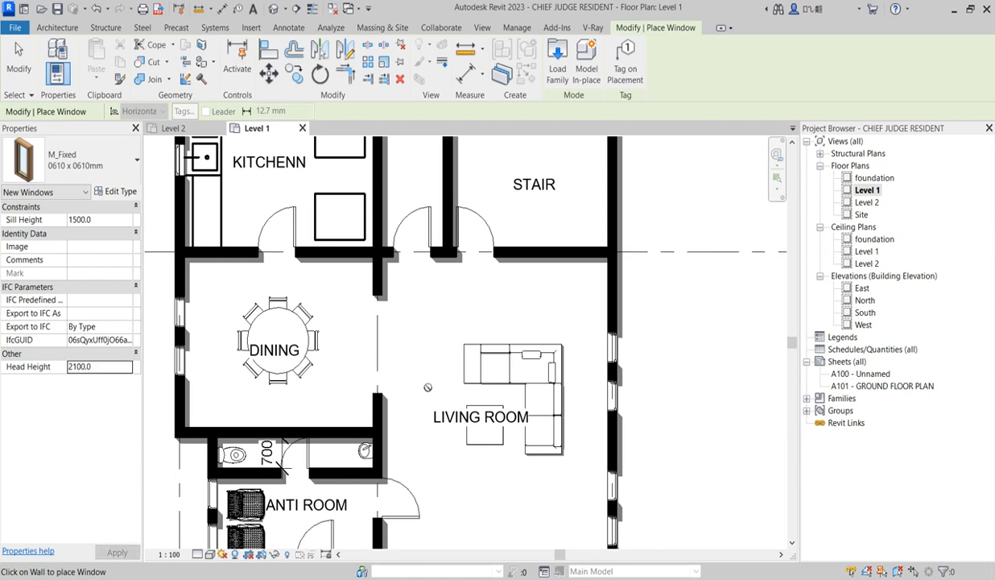
Place 0610 x 0610mm windows in the exterior walls behind the toilets of the anti room washroom and the guest bathroom
scroll(427, 389, down, 2)
scroll(338, 451, up, 5)
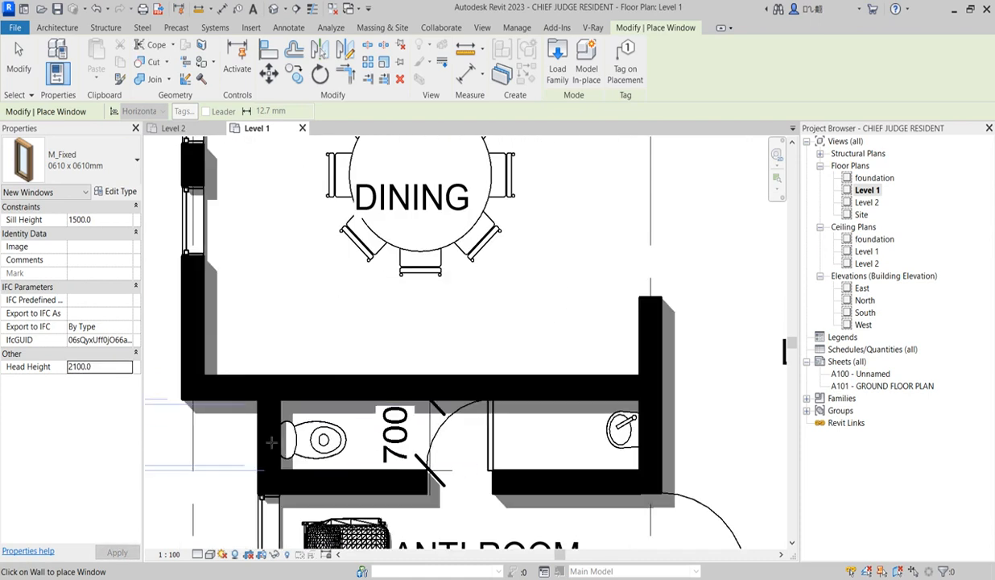
scroll(440, 469, down, 4)
scroll(468, 304, up, 1)
scroll(468, 304, up, 2)
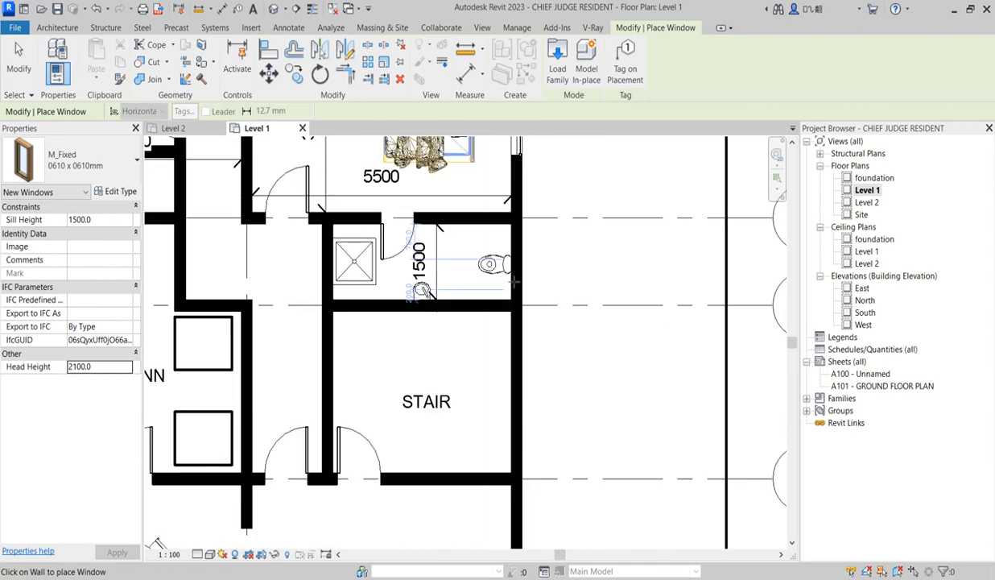
scroll(541, 279, down, 4)
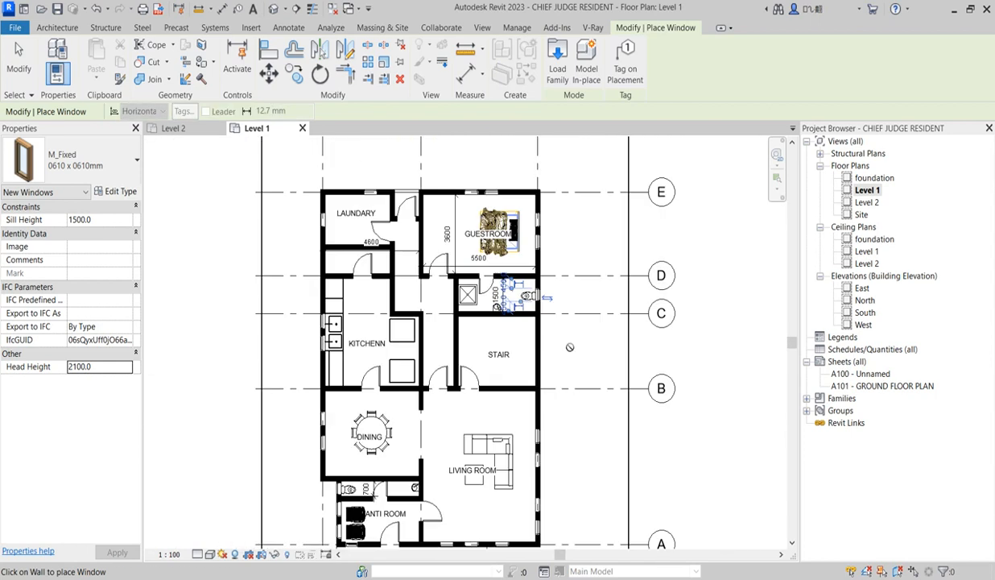
Open the Level 2 floor plan and place a Basin - Small in Room 3's bathroom, on the wall along grid 2
scroll(537, 334, up, 1)
scroll(491, 322, down, 2)
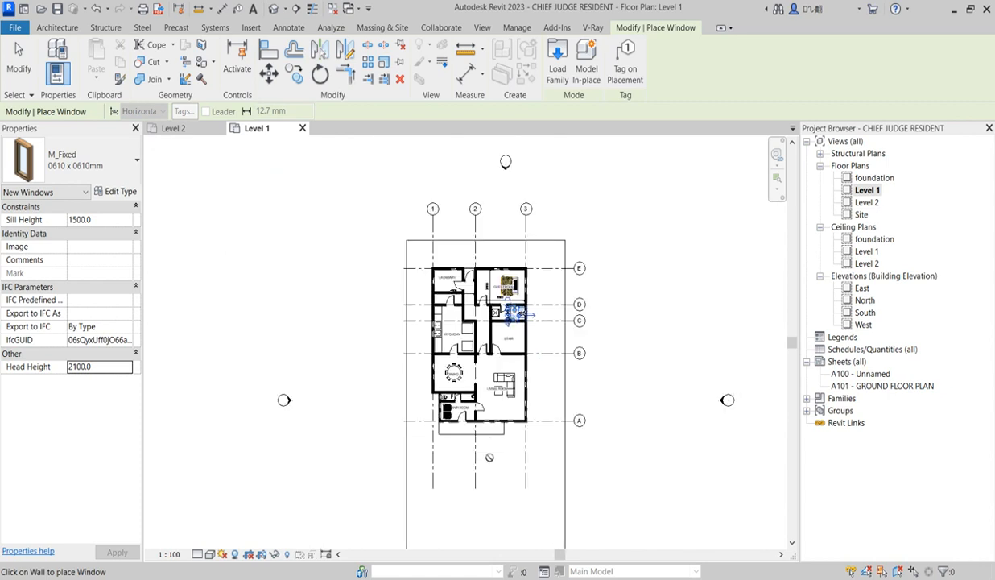
scroll(488, 378, up, 1)
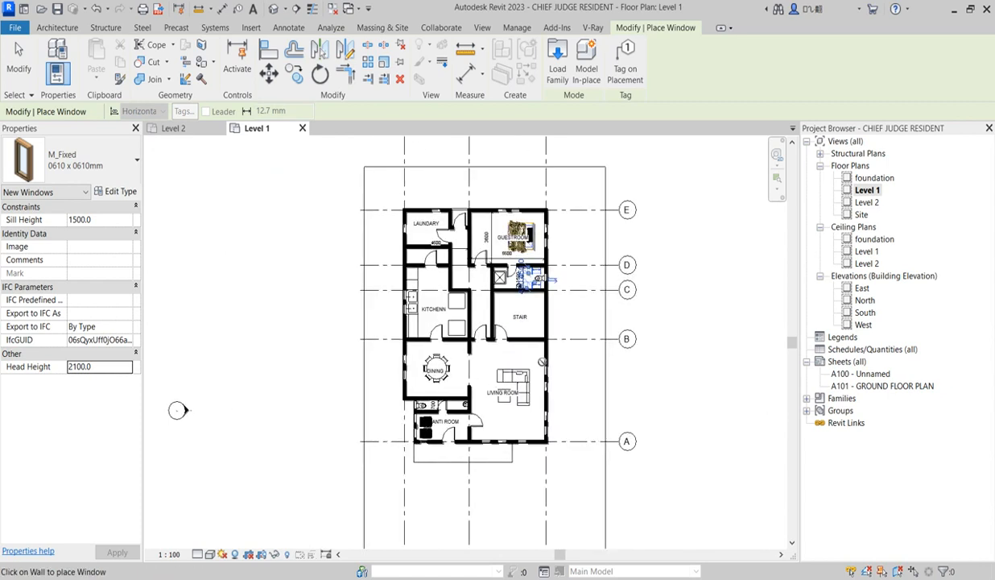
double_click(867, 202)
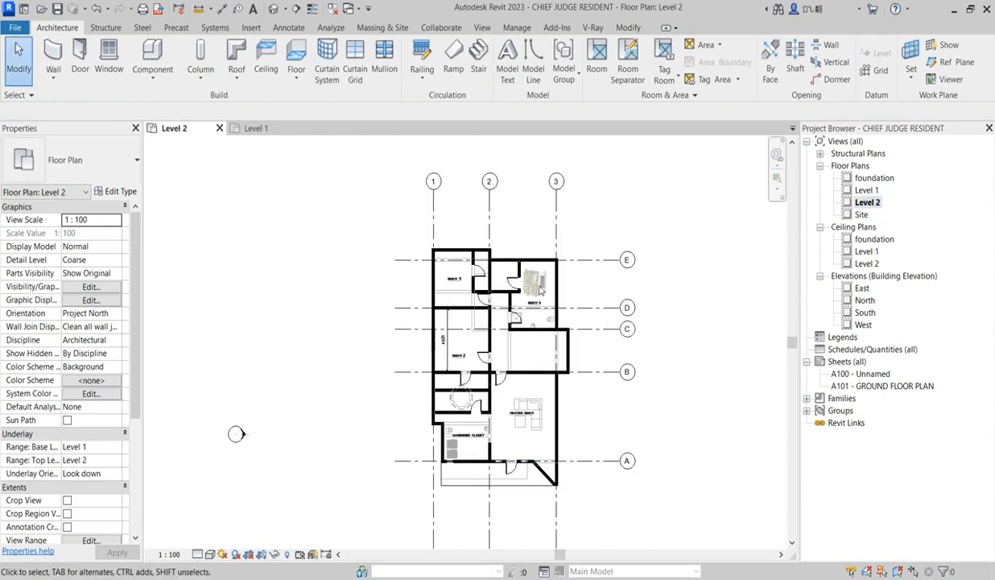
click(153, 52)
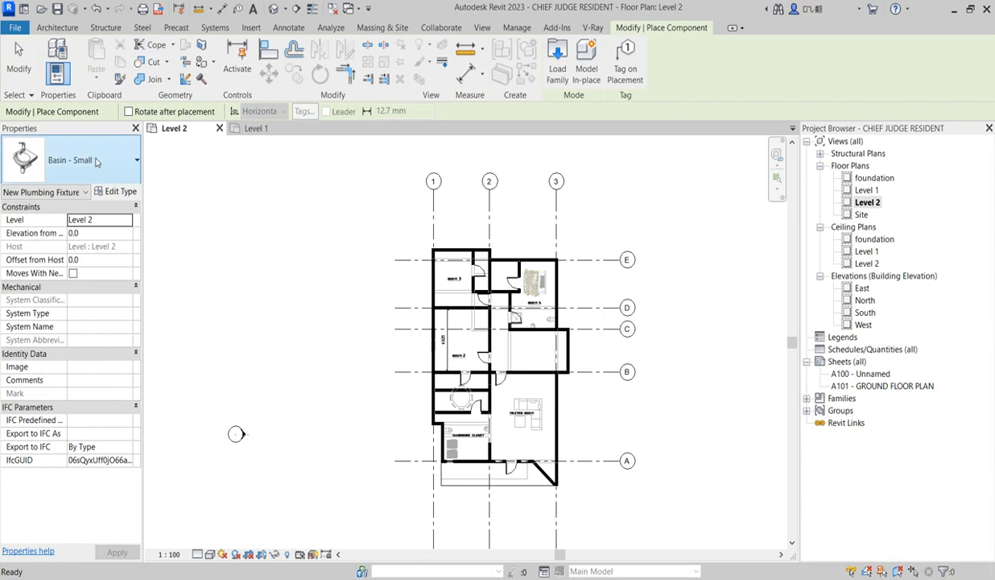
scroll(495, 295, up, 5)
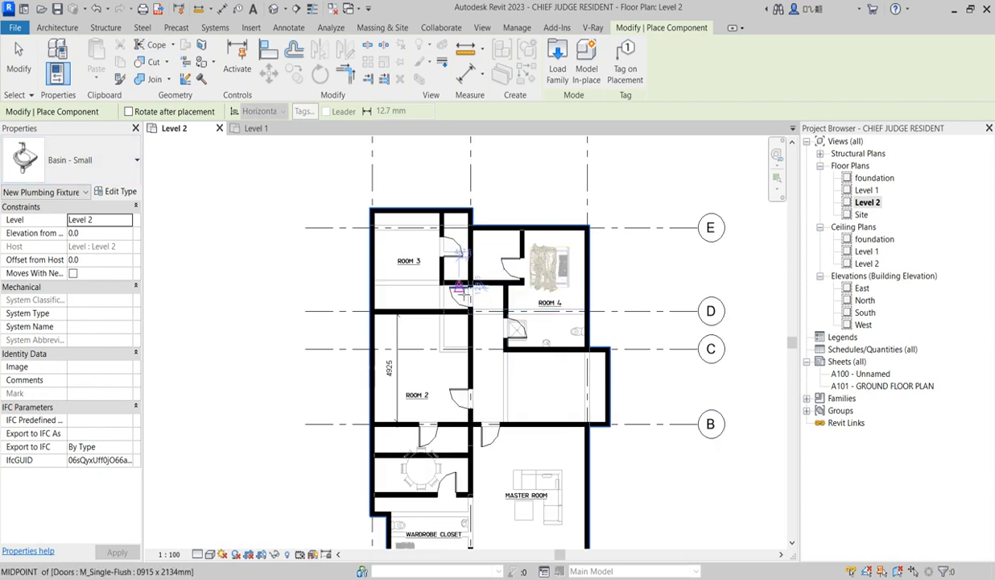
scroll(477, 217, up, 2)
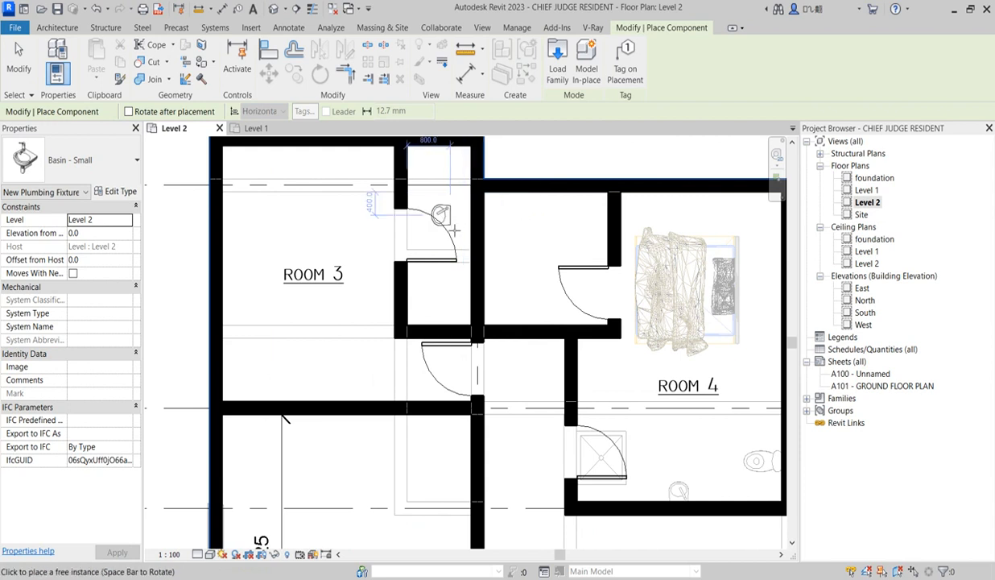
click(467, 287)
scroll(459, 281, down, 2)
scroll(447, 278, up, 2)
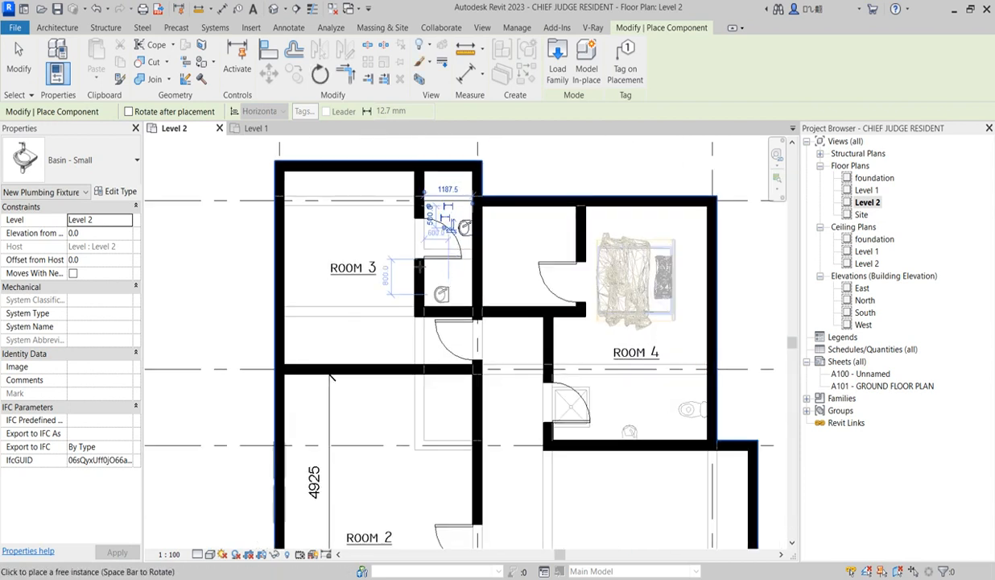
Place a Basin - Small on the corridor-side wall of Room 4's bathroom, near its door
scroll(558, 283, down, 2)
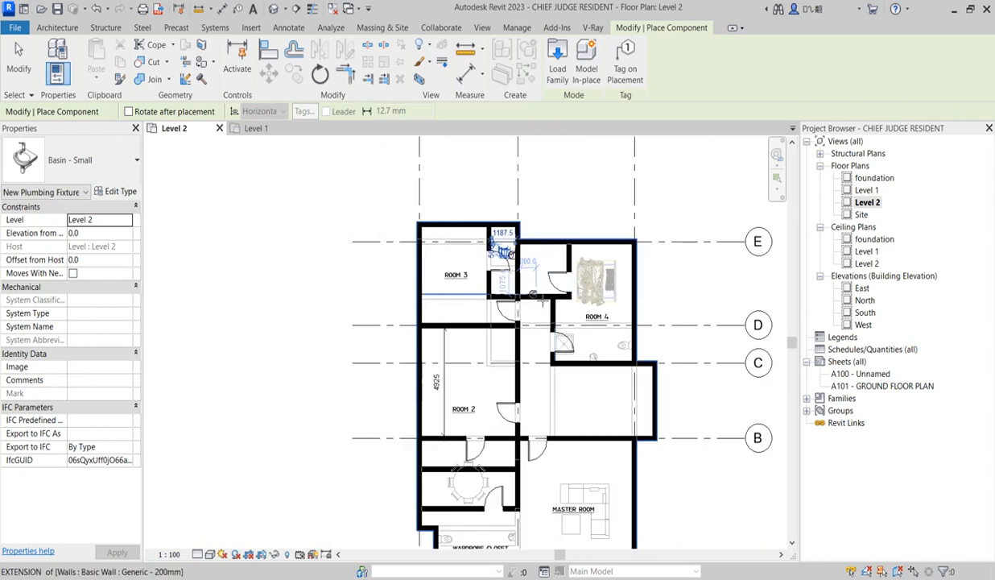
scroll(541, 301, up, 2)
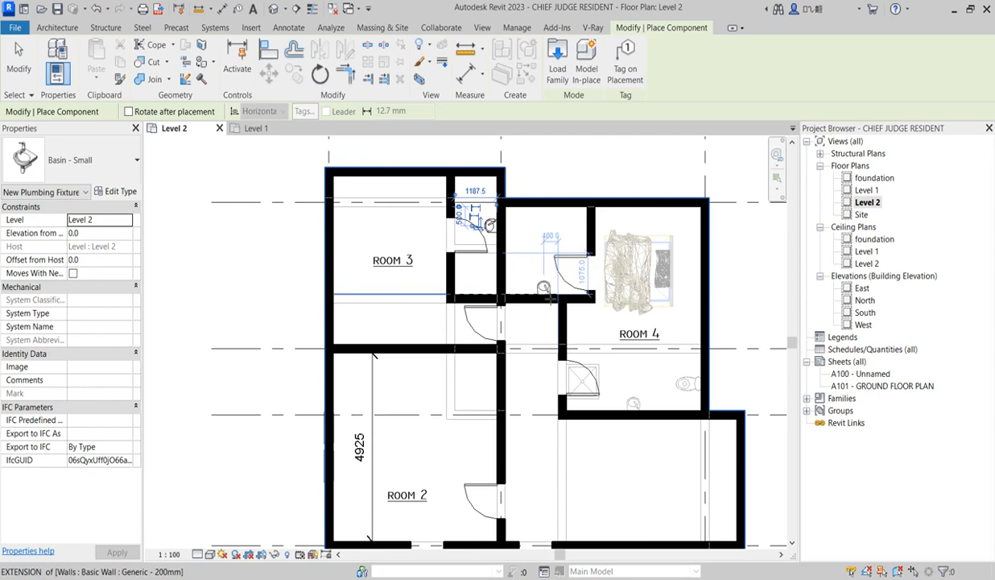
scroll(544, 290, down, 3)
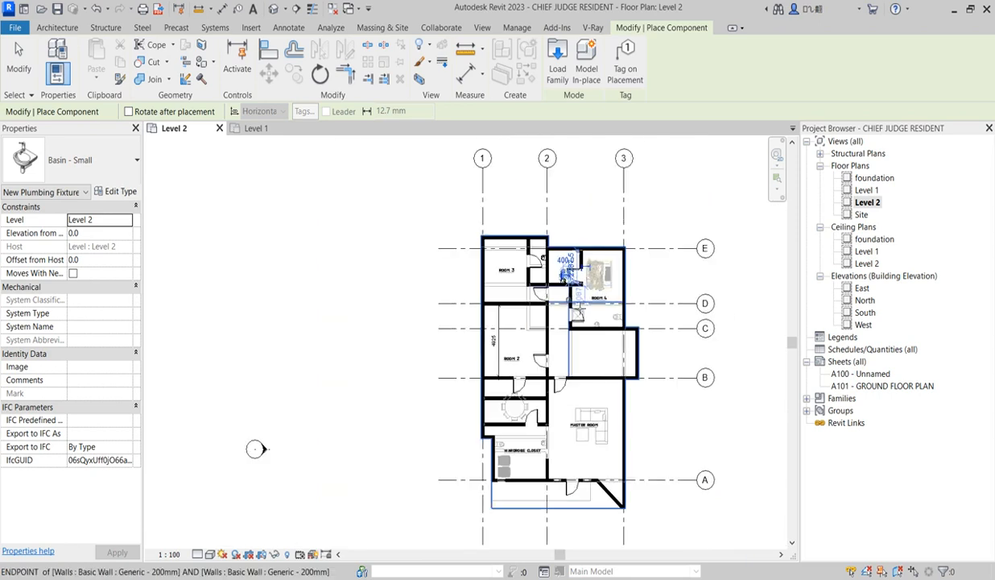
Place a Basin - Small in each of the two bathrooms between Room 2 and the wardrobe closet, against their shared wall
scroll(572, 300, up, 2)
scroll(566, 256, down, 3)
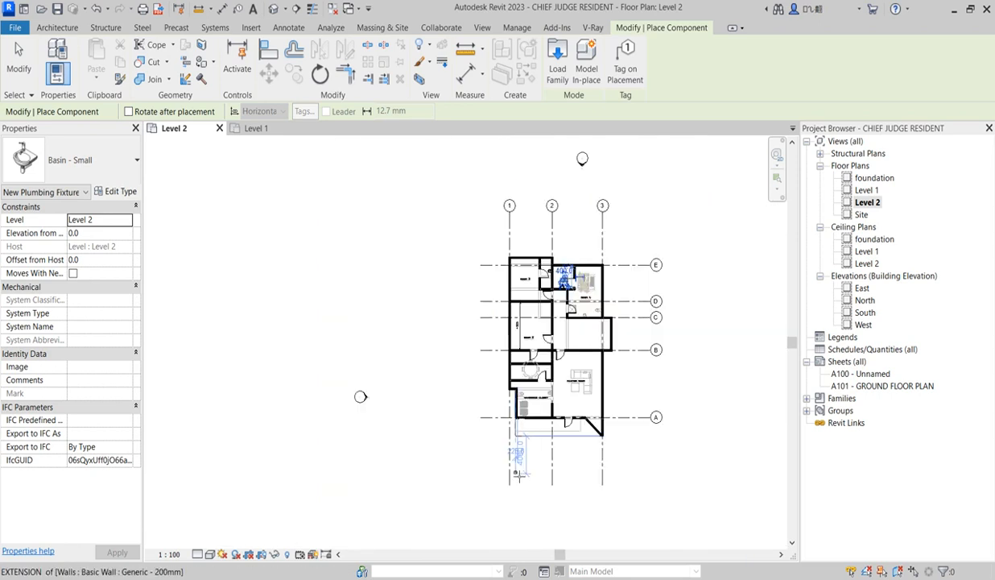
scroll(360, 395, up, 2)
scroll(538, 334, up, 3)
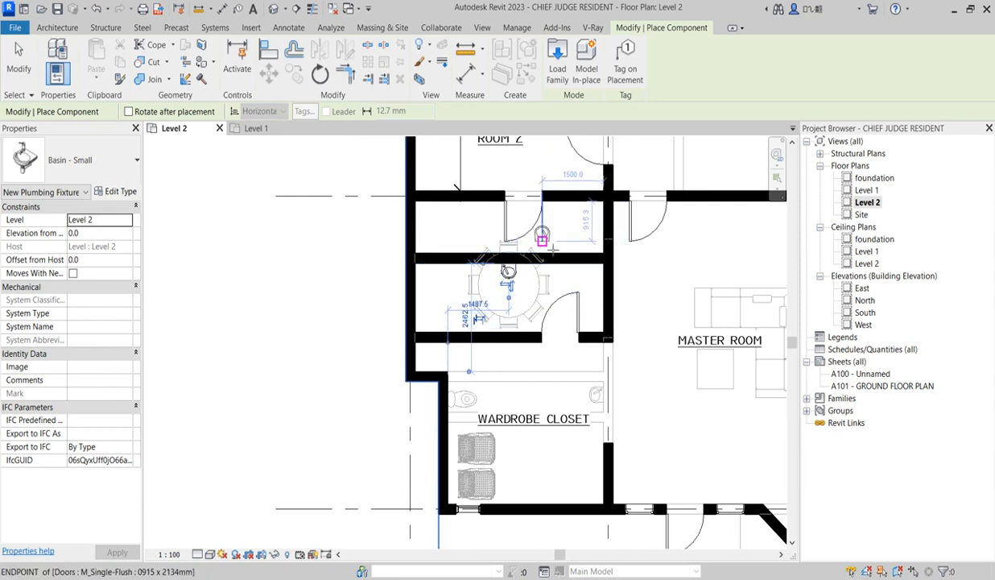
scroll(554, 248, up, 2)
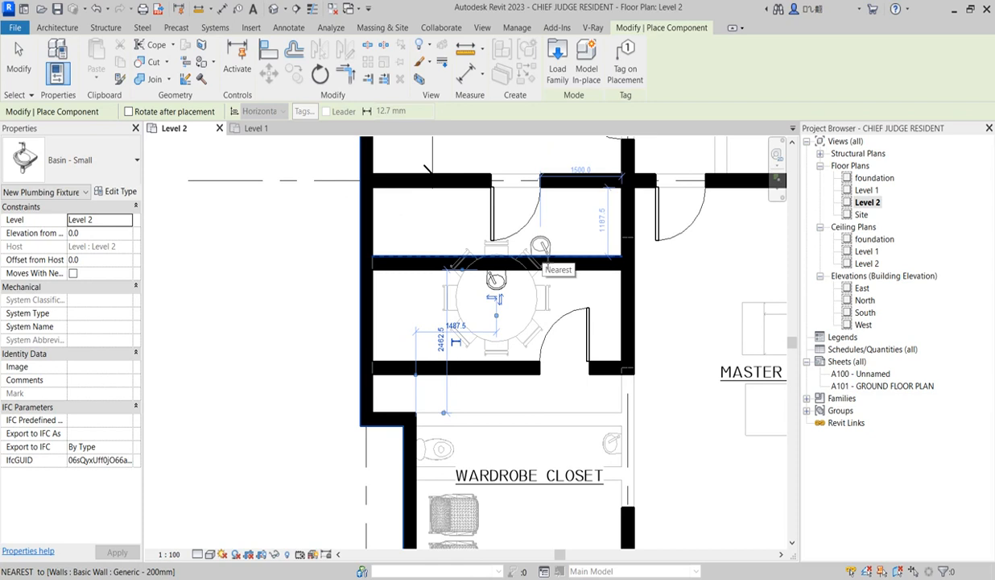
scroll(538, 257, down, 5)
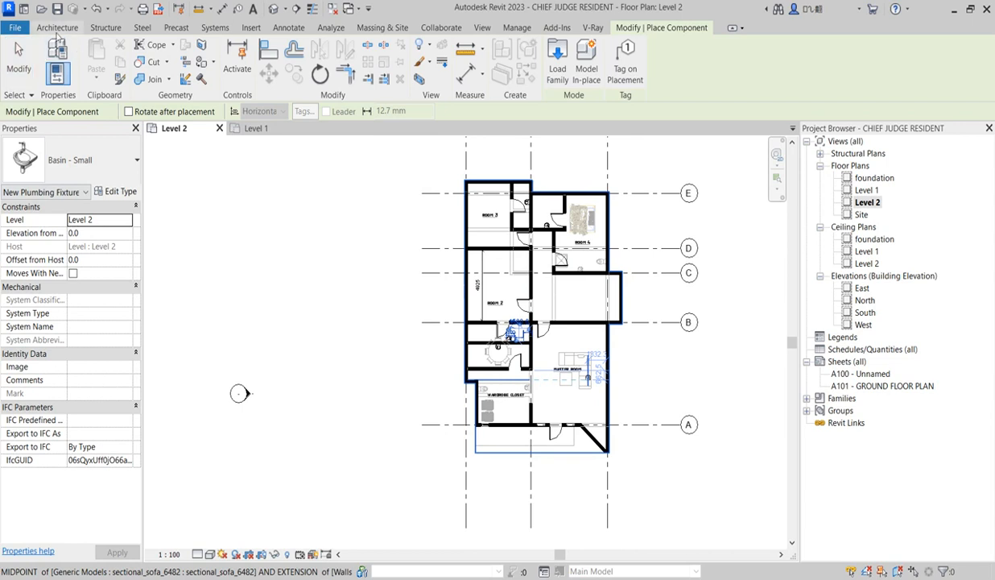
Place a WC w Cistern (5) 540 x 360mm on the exterior wall of each bathroom between Room 2 and the wardrobe closet
click(80, 159)
scroll(83, 332, down, 2)
scroll(82, 332, down, 10)
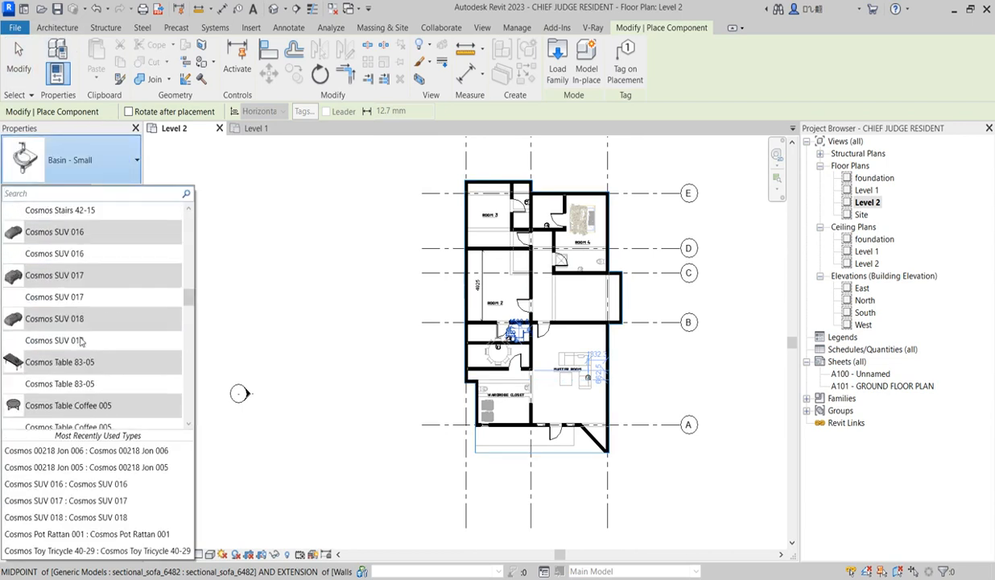
scroll(77, 369, down, 15)
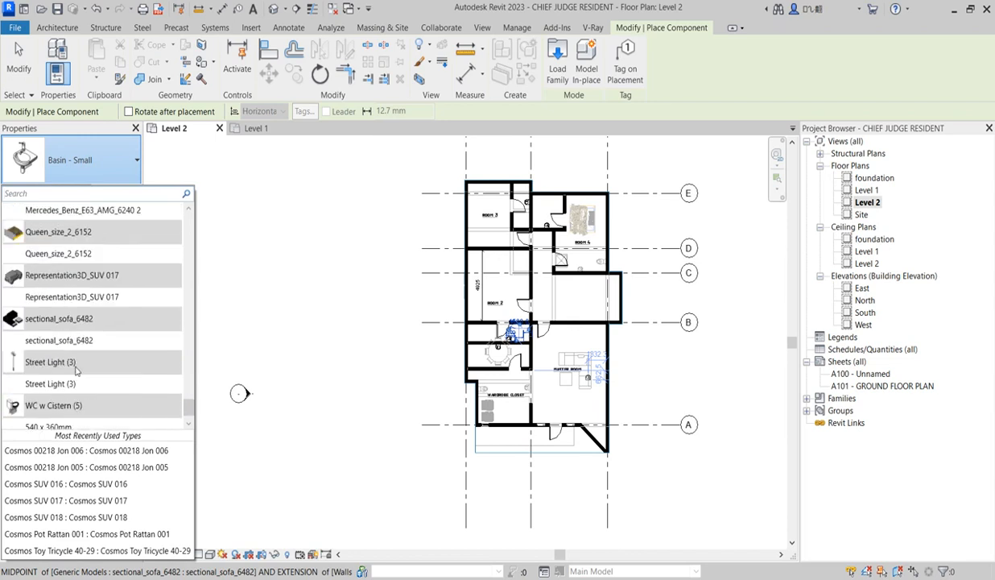
click(61, 410)
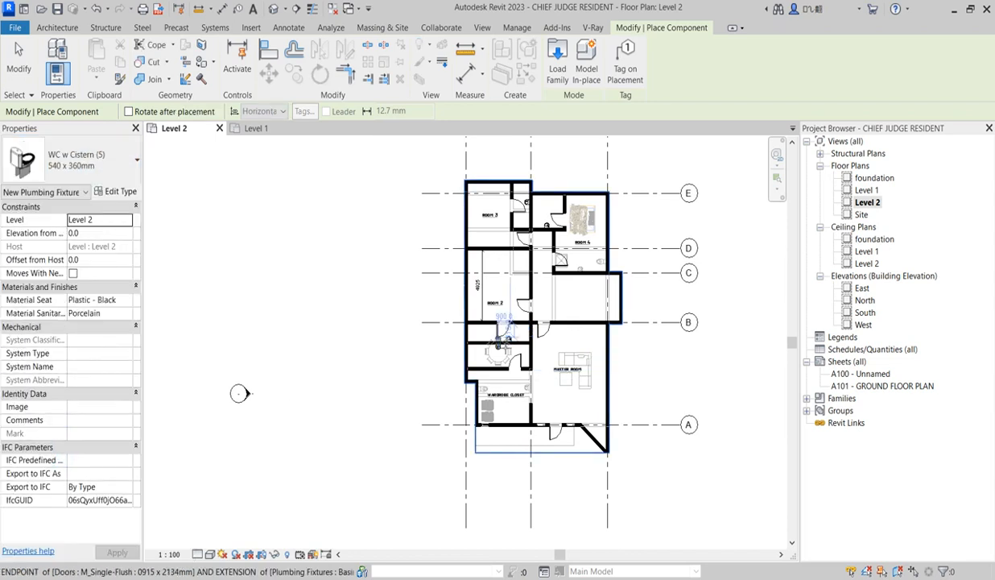
scroll(496, 345, up, 5)
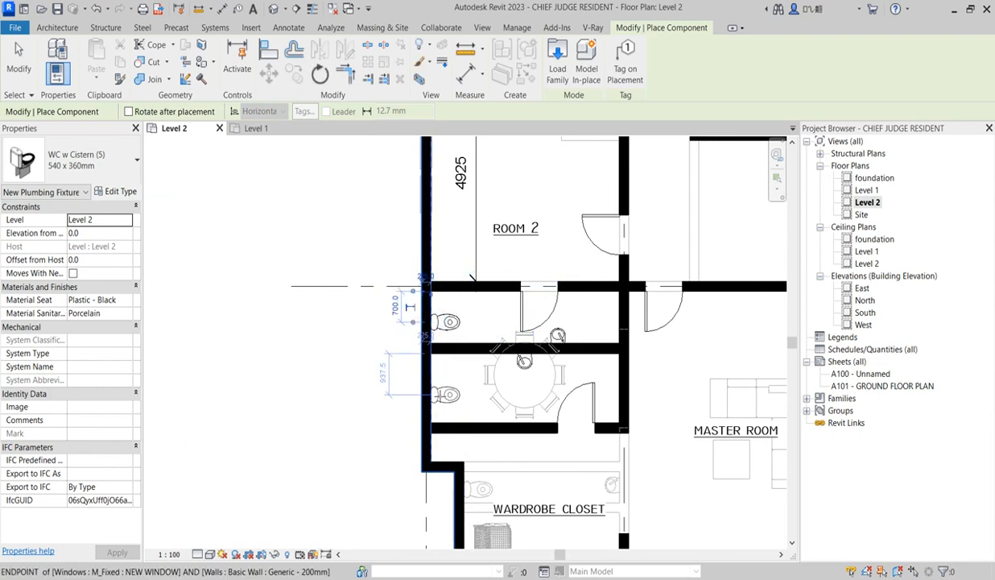
Place the same WC on the rear exterior walls of Room 3's and Room 4's bathrooms and end the placement
scroll(451, 414, down, 5)
scroll(471, 322, up, 4)
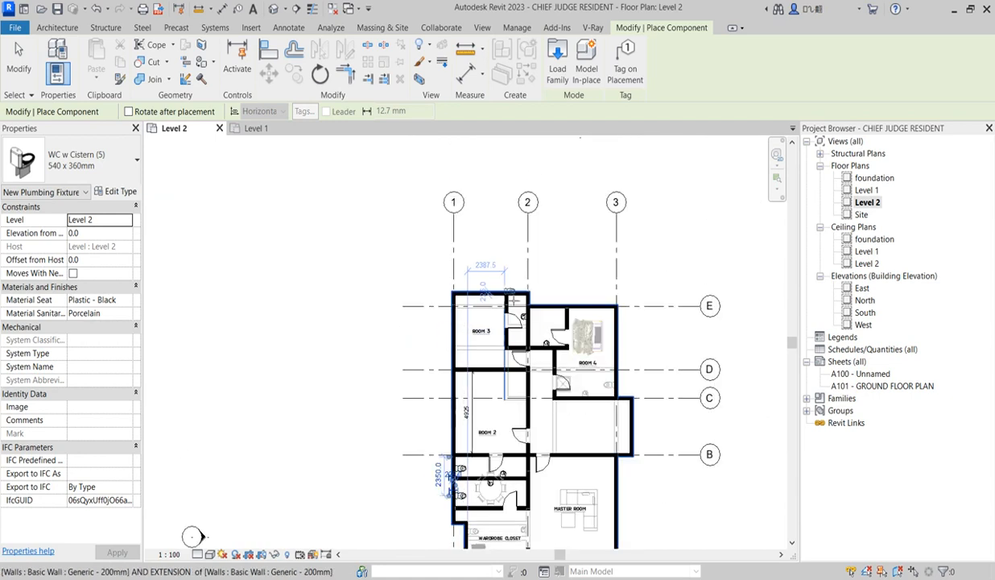
scroll(523, 298, down, 1)
scroll(517, 298, up, 2)
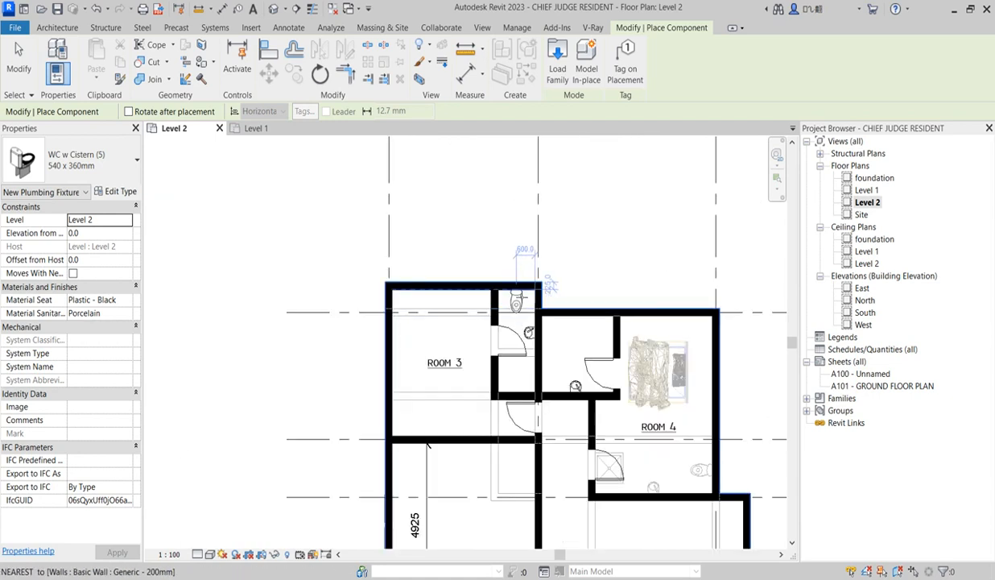
click(516, 292)
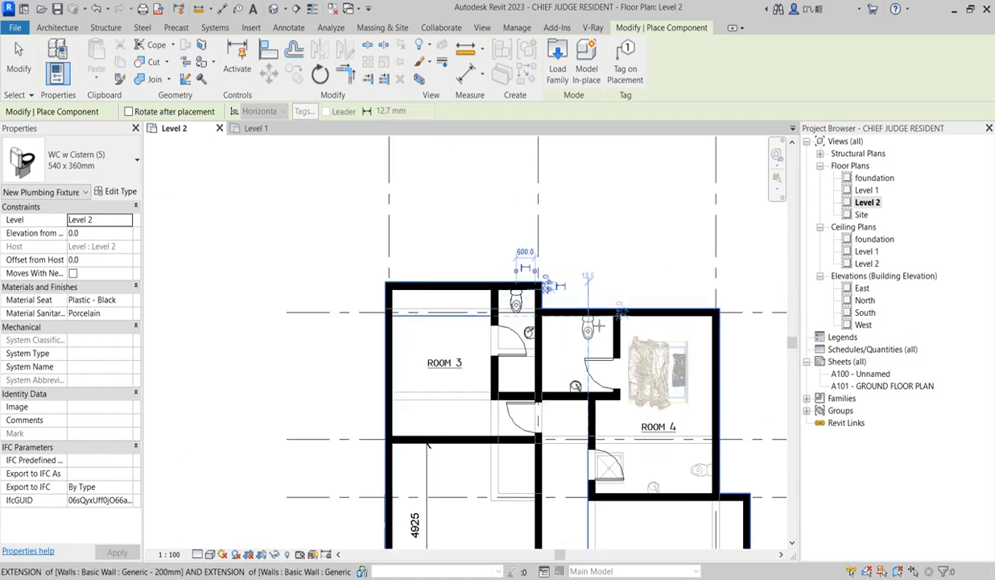
click(595, 322)
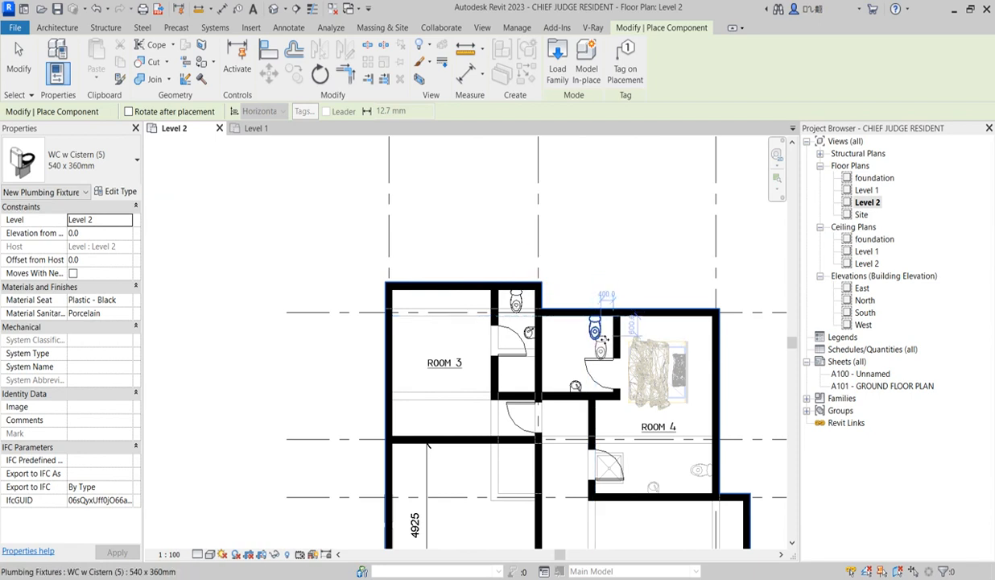
key(Escape)
key(Escape)
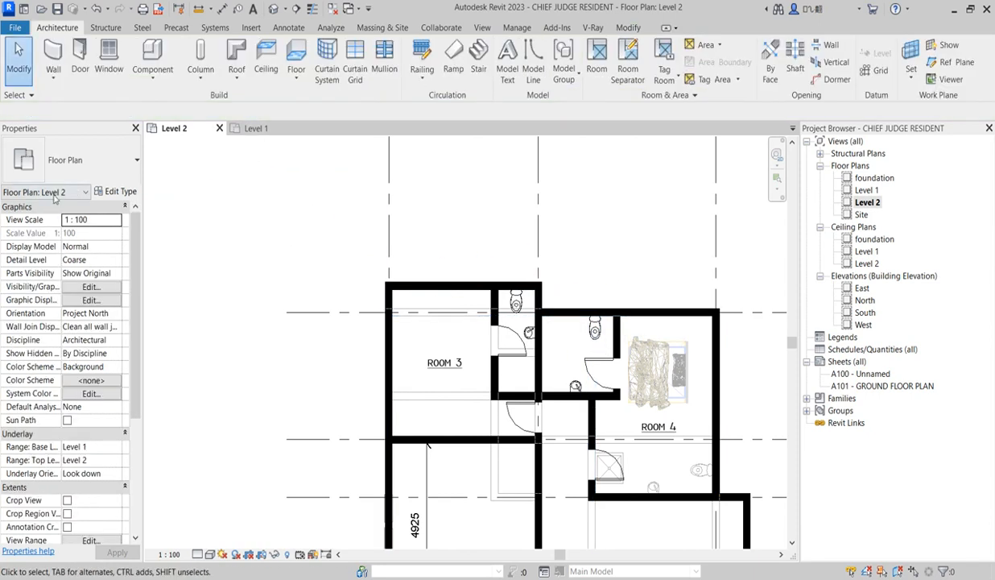
Place an M_Shower Stall-2D in Room 3's bathroom, in the corner beyond the door at the end opposite the toilet
click(153, 54)
click(97, 161)
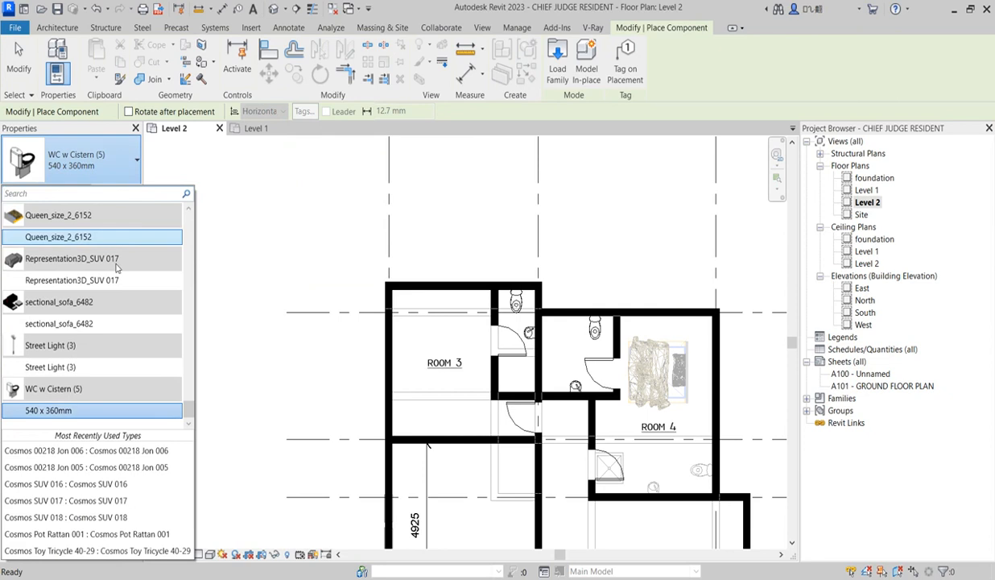
scroll(109, 338, up, 3)
scroll(109, 345, up, 3)
scroll(109, 344, up, 10)
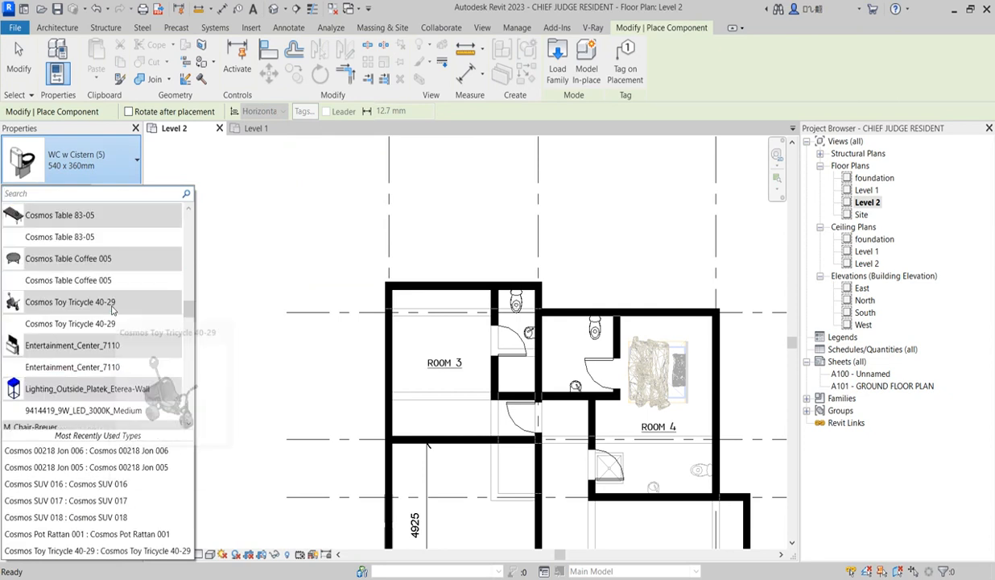
scroll(63, 323, up, 6)
scroll(63, 331, up, 6)
scroll(62, 330, down, 4)
scroll(63, 330, down, 10)
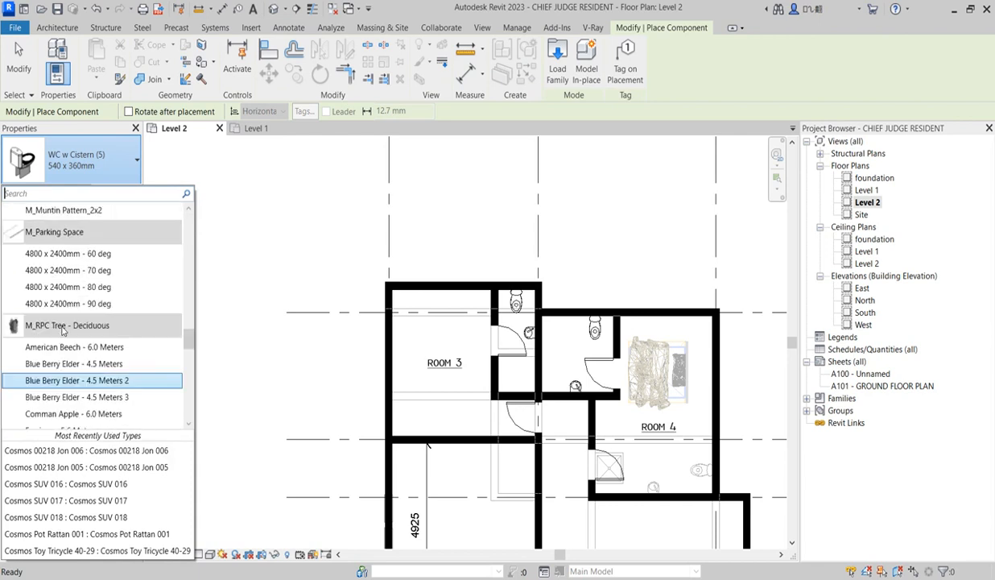
scroll(63, 330, down, 10)
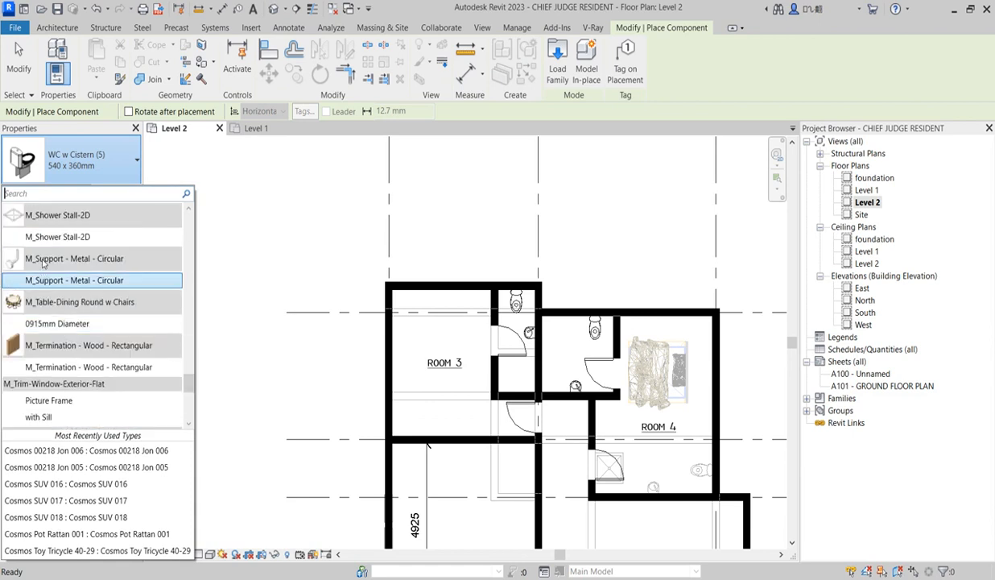
click(41, 236)
scroll(531, 362, up, 2)
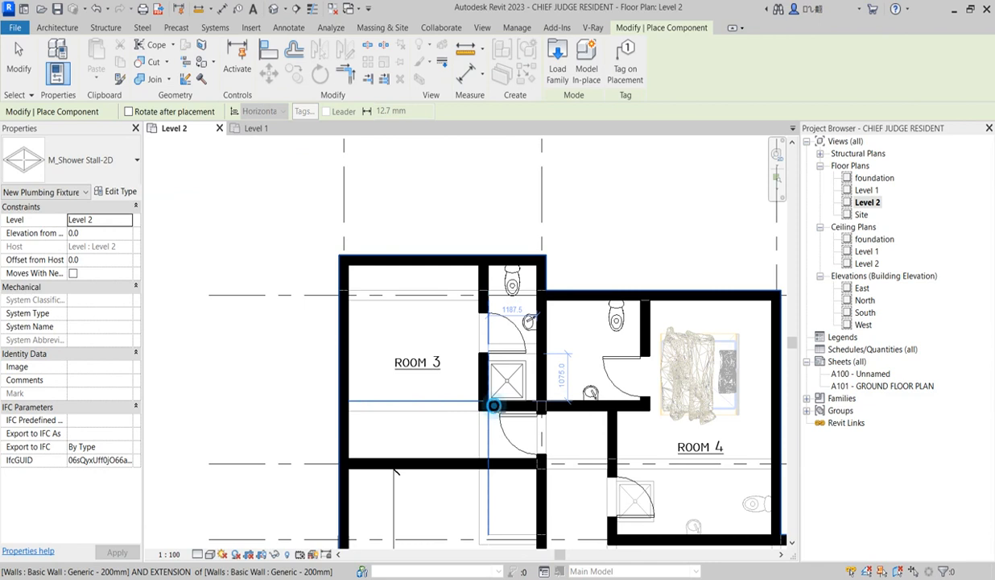
click(500, 412)
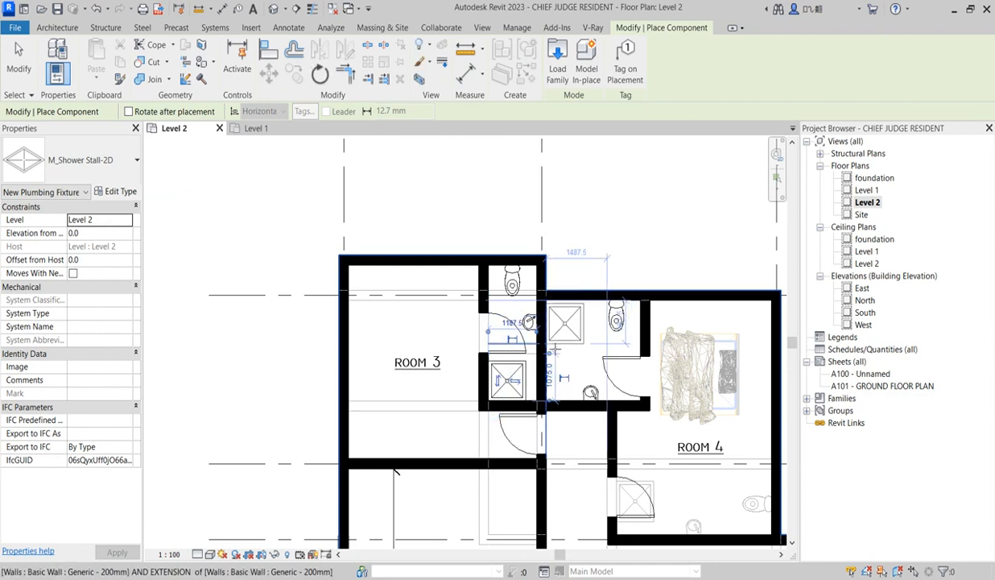
Place another M_Shower Stall-2D in Room 4's bathroom, in the corner between the exterior wall and Room 3's bathroom wall
scroll(554, 345, up, 2)
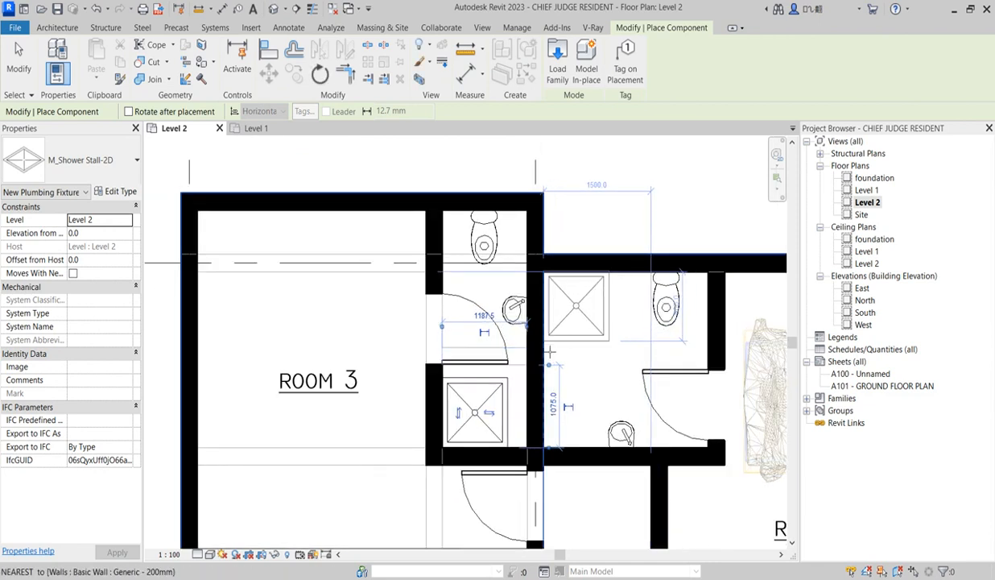
scroll(550, 350, up, 1)
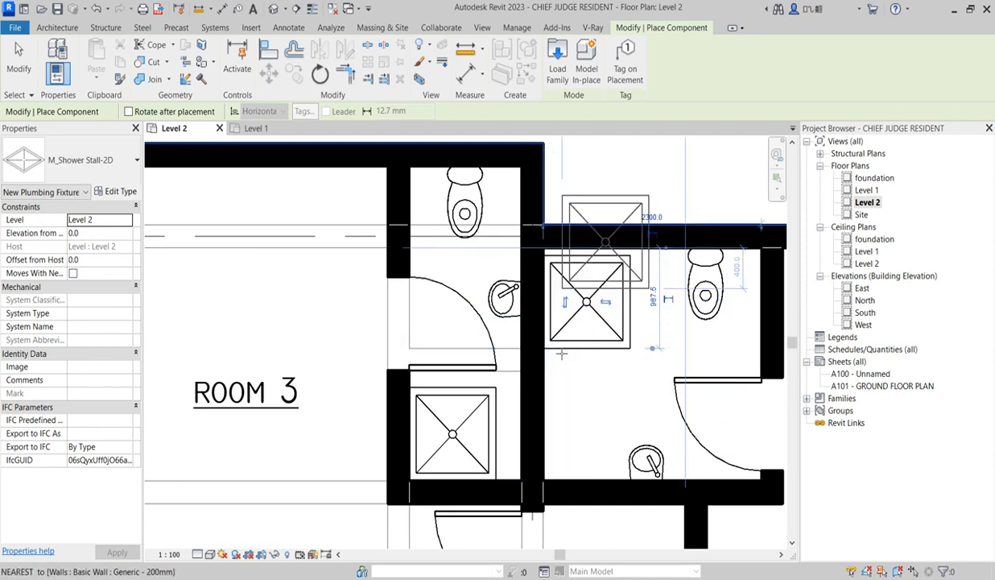
scroll(548, 352, down, 5)
Place an M_Shower Stall-2D in the bathroom adjoining the wardrobe closet, near the master room wall, and end the placement
scroll(555, 355, up, 4)
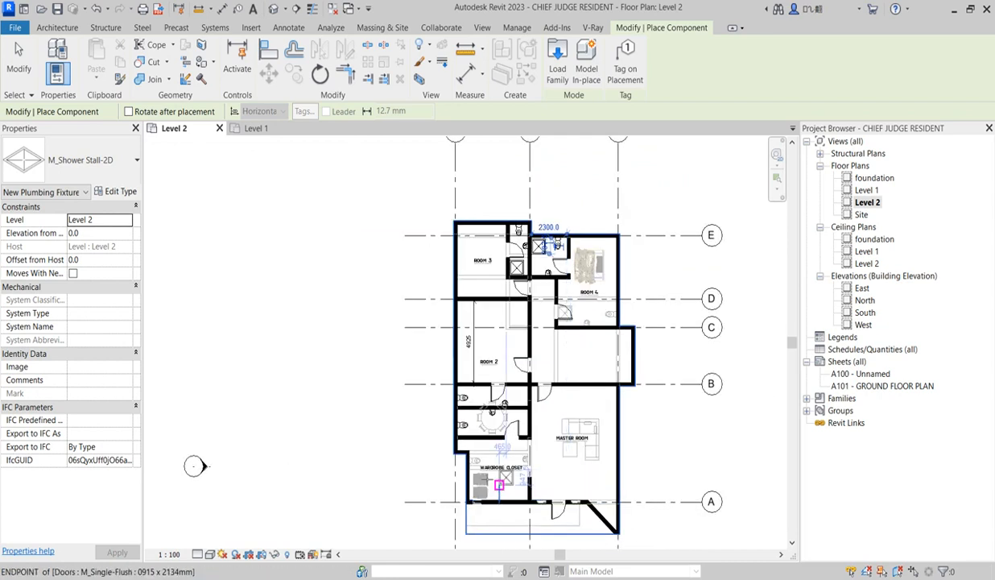
scroll(563, 242, up, 3)
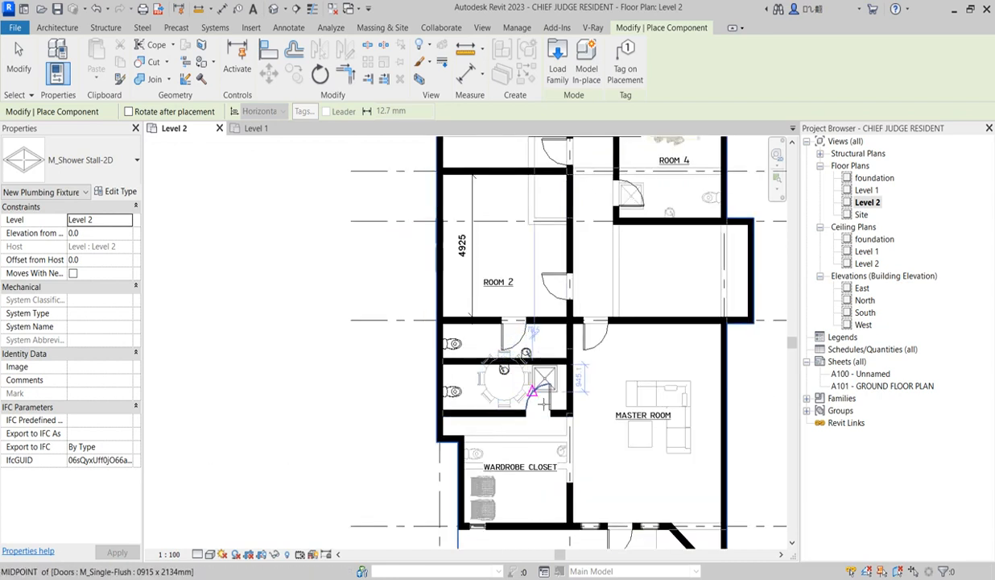
click(538, 398)
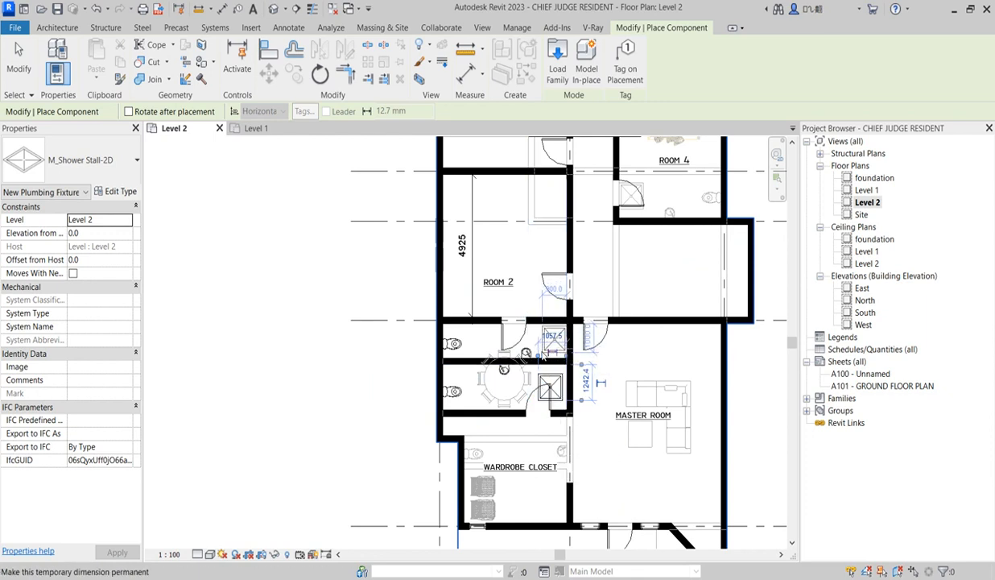
key(Escape)
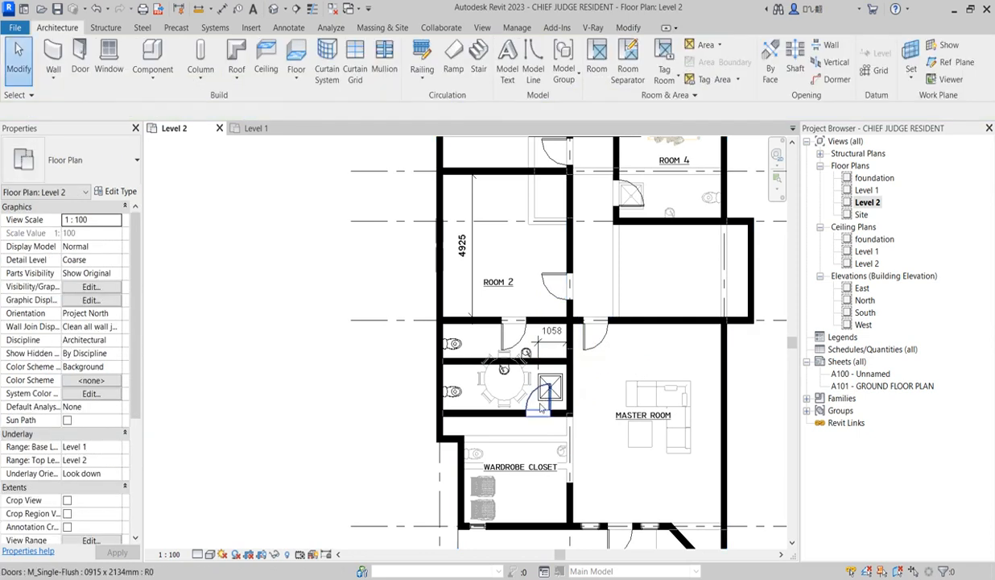
Align the door of the bathroom adjoining the wardrobe closet with the near edge of its shower stall
scroll(539, 403, up, 3)
click(629, 27)
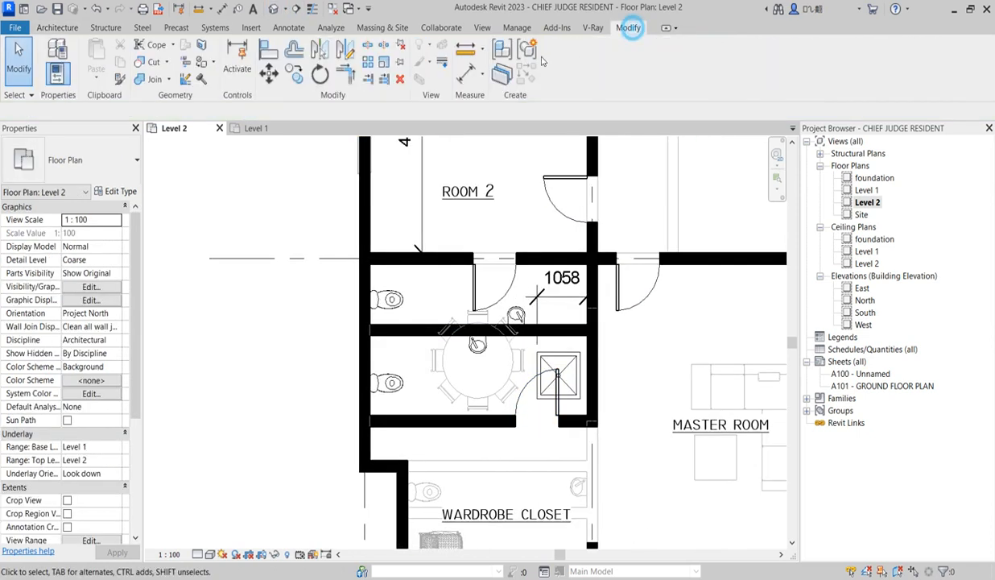
click(269, 53)
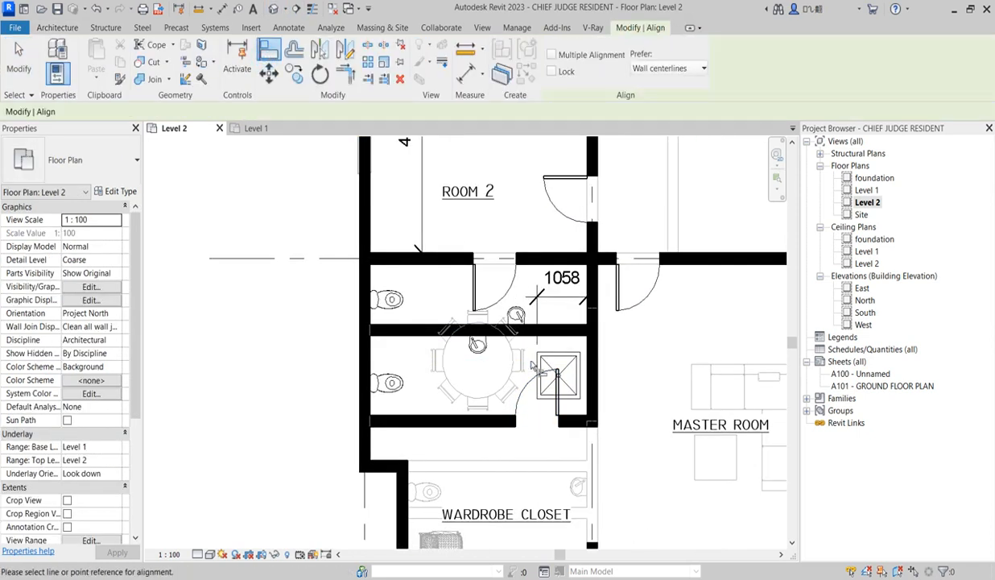
click(544, 390)
click(558, 406)
scroll(562, 332, down, 3)
key(Escape)
key(Escape)
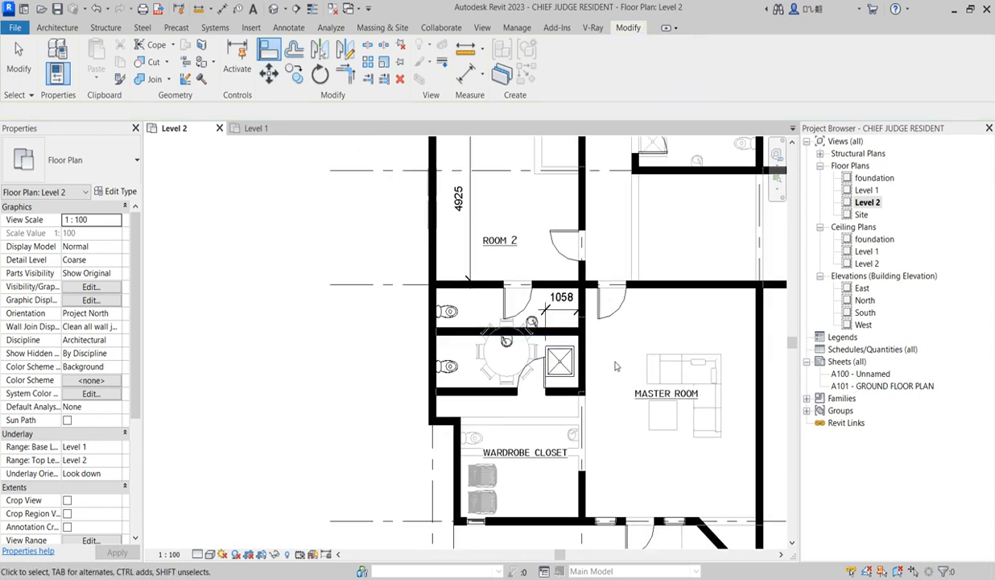
Nudge the shower stall beside the wardrobe closet door sideways, closer to the master room wall
scroll(580, 362, up, 2)
click(563, 363)
scroll(549, 367, up, 3)
key(Right)
key(Right)
scroll(550, 367, down, 2)
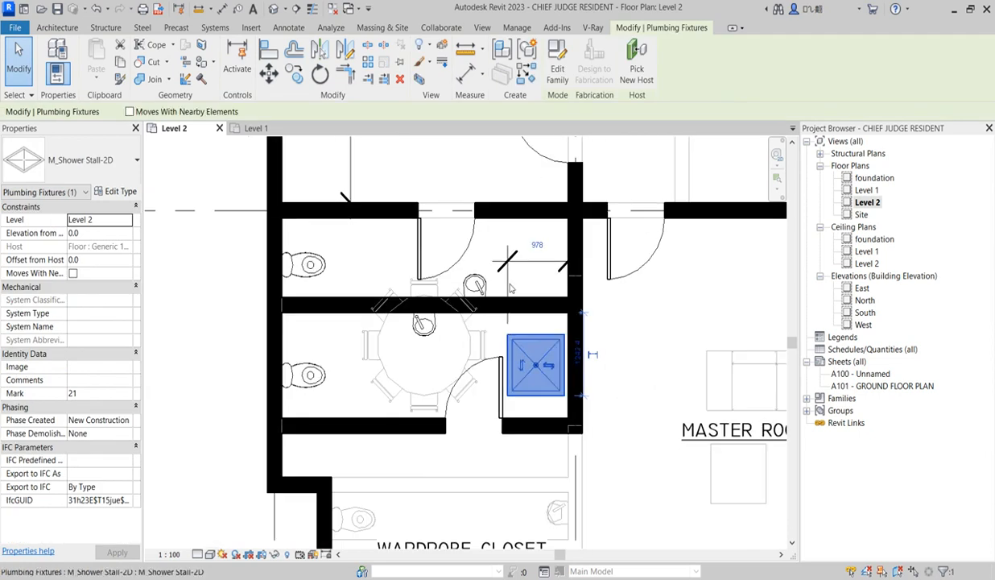
Mirror a copy of the shower stall into Room 2's bathroom across a horizontal axis and nudge it clear of the shared wall
click(345, 50)
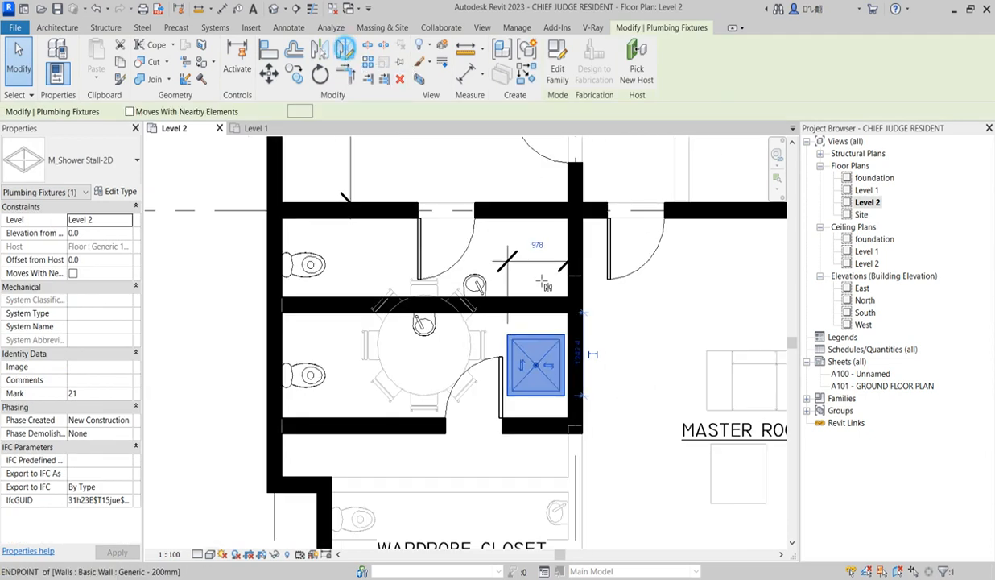
click(619, 328)
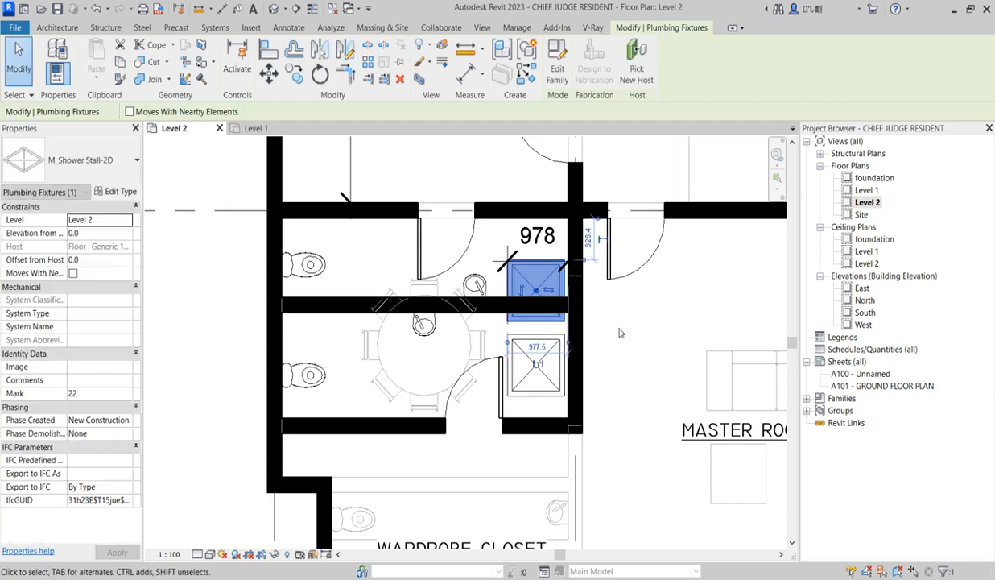
key(Up)
key(Up)
key(Up)
key(Up)
key(Up)
key(Up)
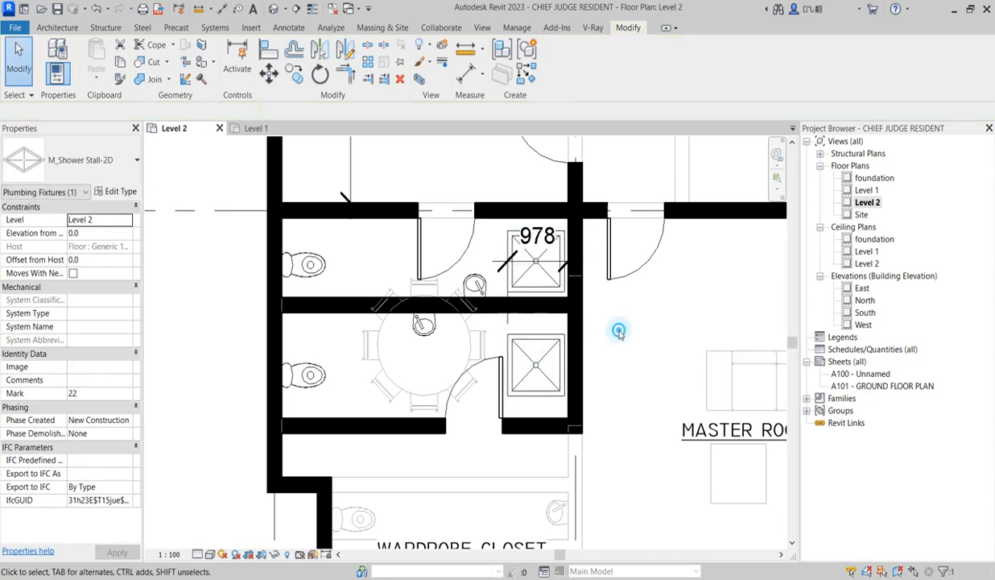
click(620, 332)
Set the Level 2 plan's underlay base level to None
scroll(608, 342, down, 5)
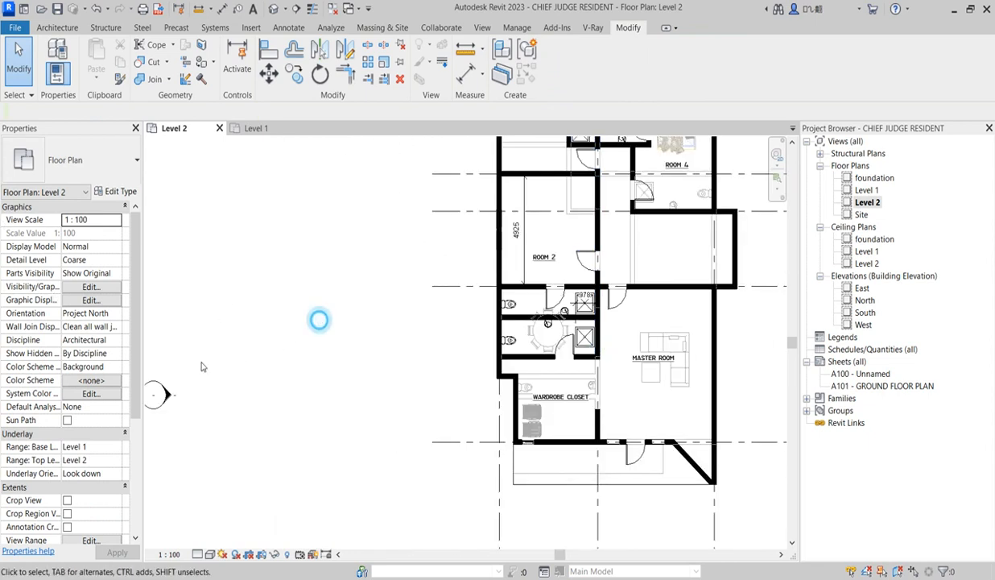
scroll(129, 427, down, 4)
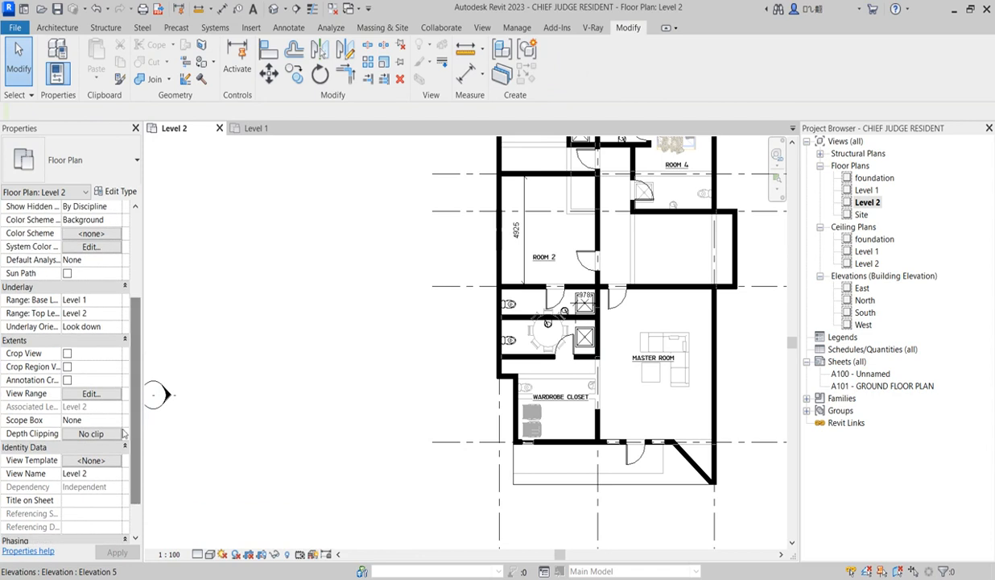
click(117, 300)
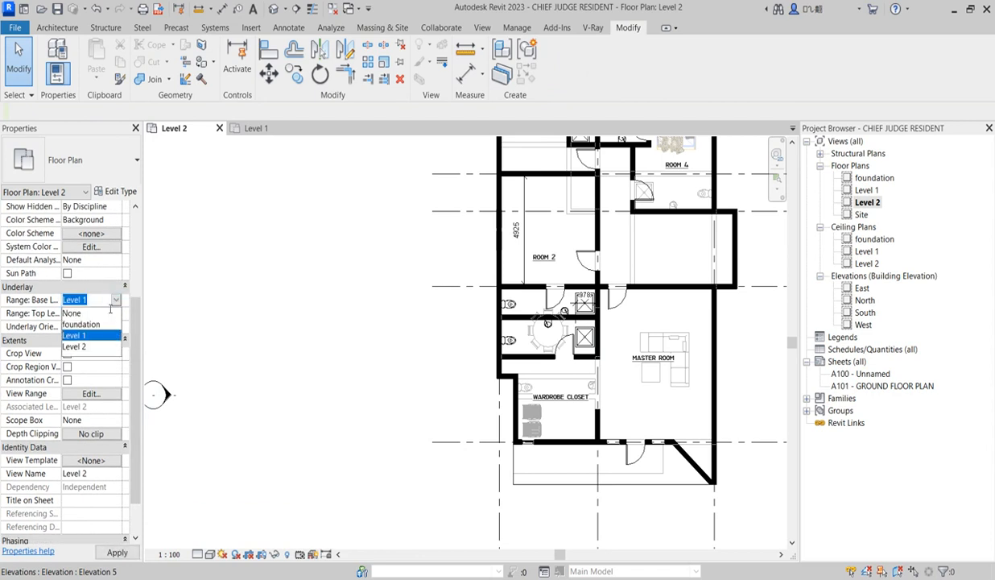
click(79, 313)
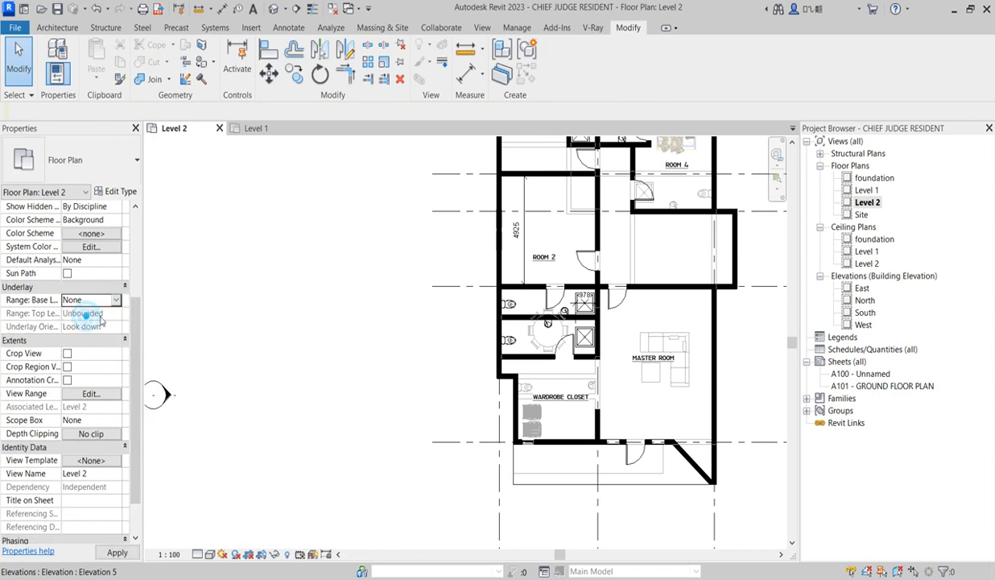
scroll(310, 364, down, 4)
scroll(481, 320, up, 4)
scroll(404, 287, up, 2)
scroll(458, 274, down, 5)
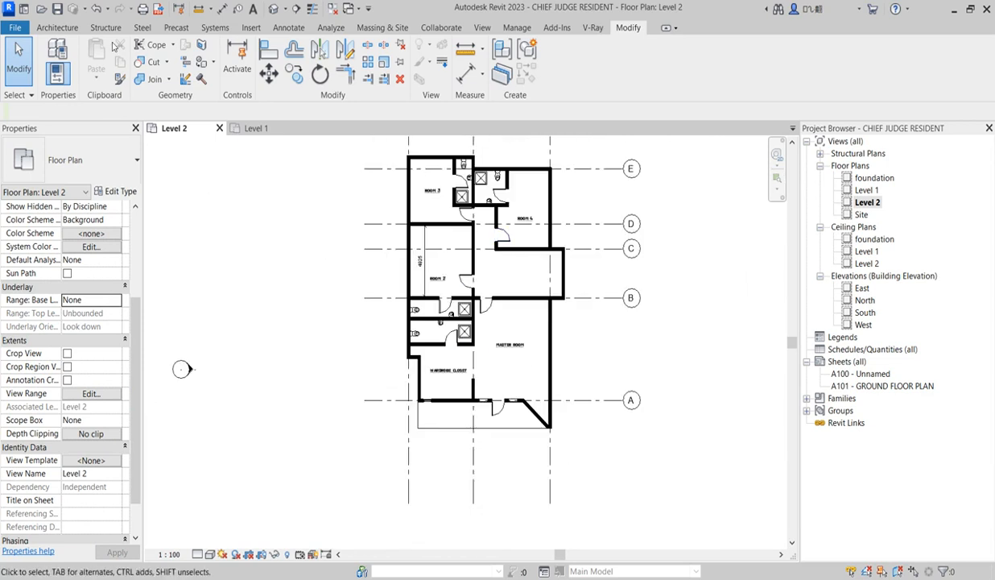
Place a Queen_size_2_6152 bed in the master room, rotated with its headboard toward the exterior wall, about 1200 mm from that wall
click(55, 28)
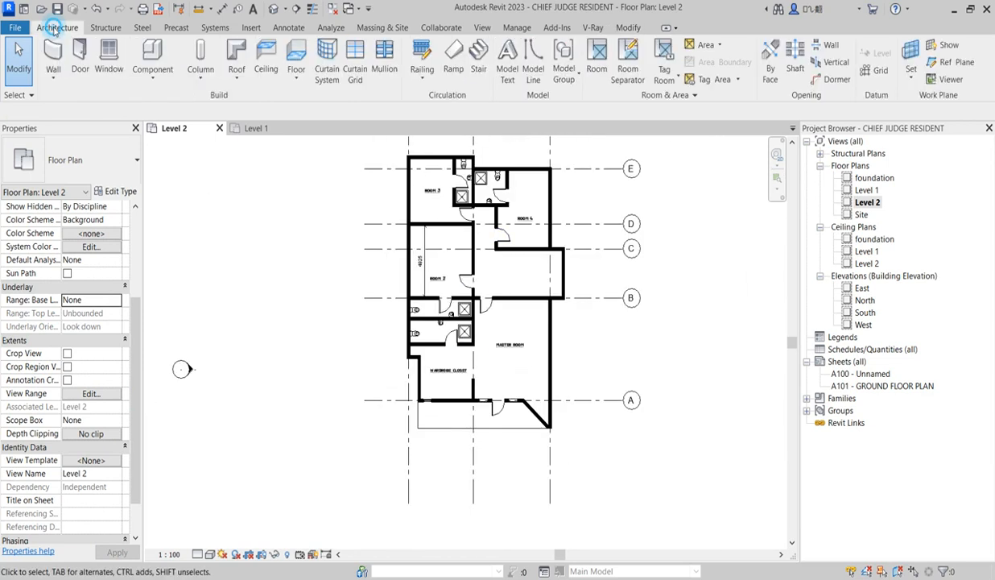
click(153, 55)
click(123, 177)
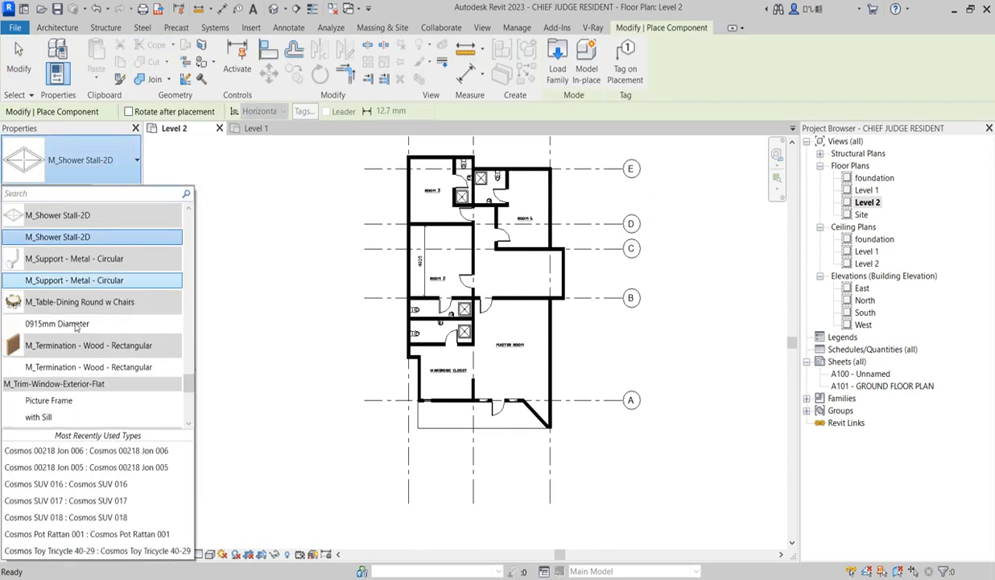
scroll(91, 310, up, 3)
scroll(91, 311, down, 3)
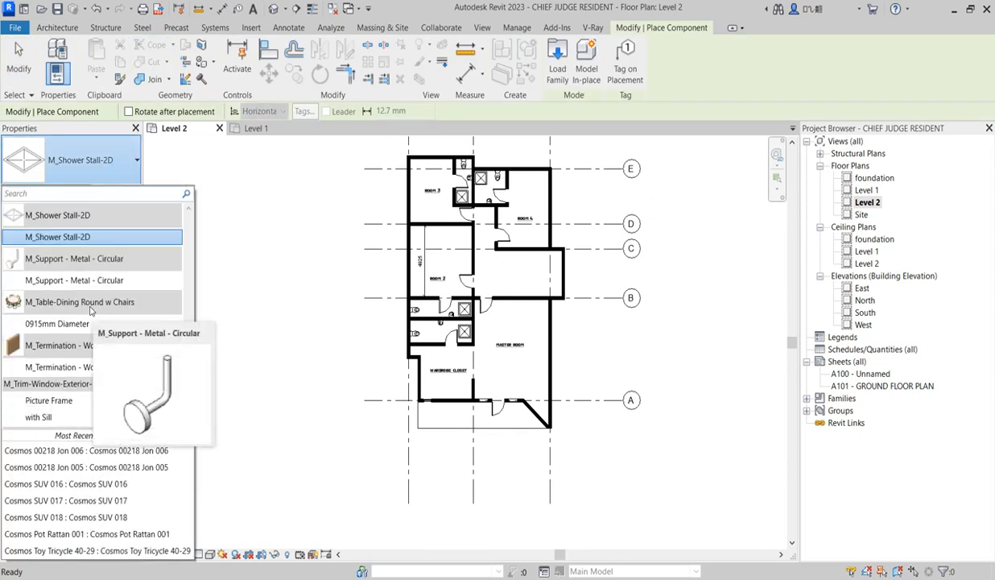
scroll(89, 305, down, 3)
click(63, 316)
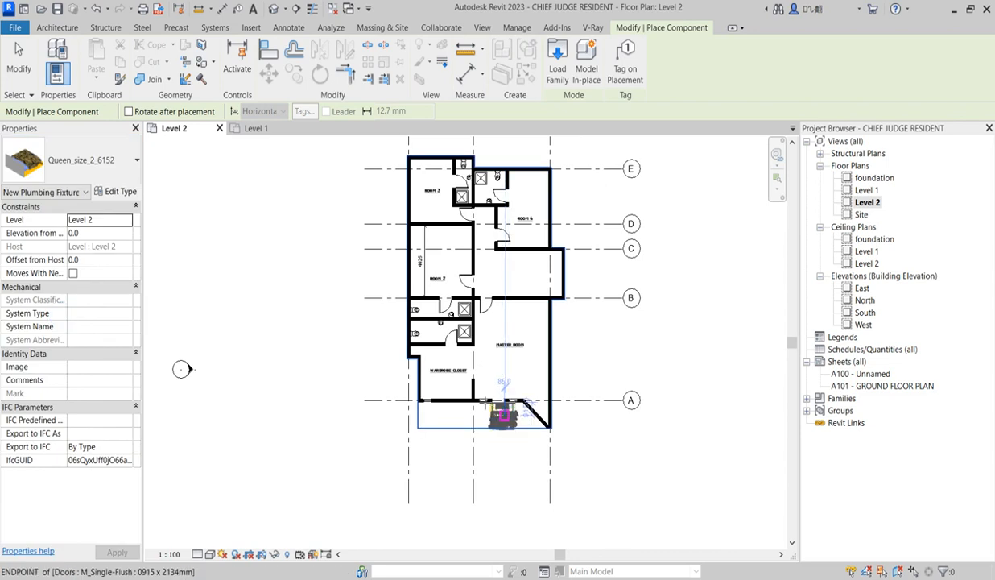
scroll(501, 380, up, 4)
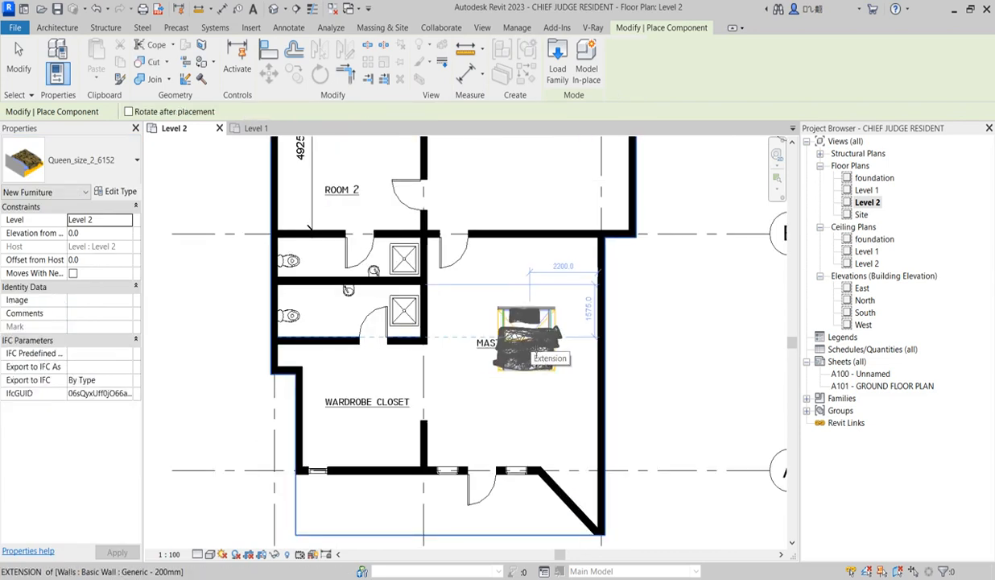
key(space)
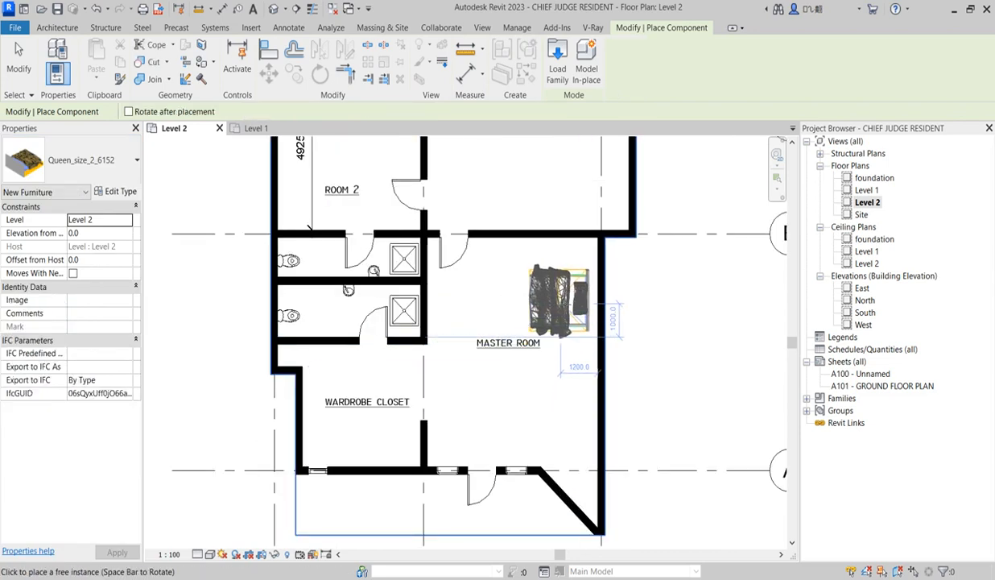
click(496, 414)
scroll(525, 428, down, 2)
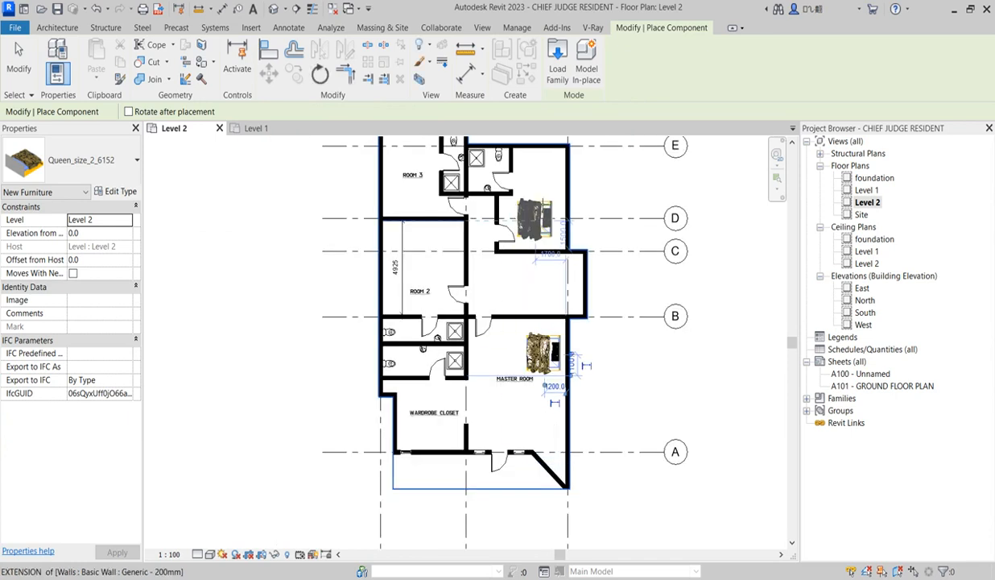
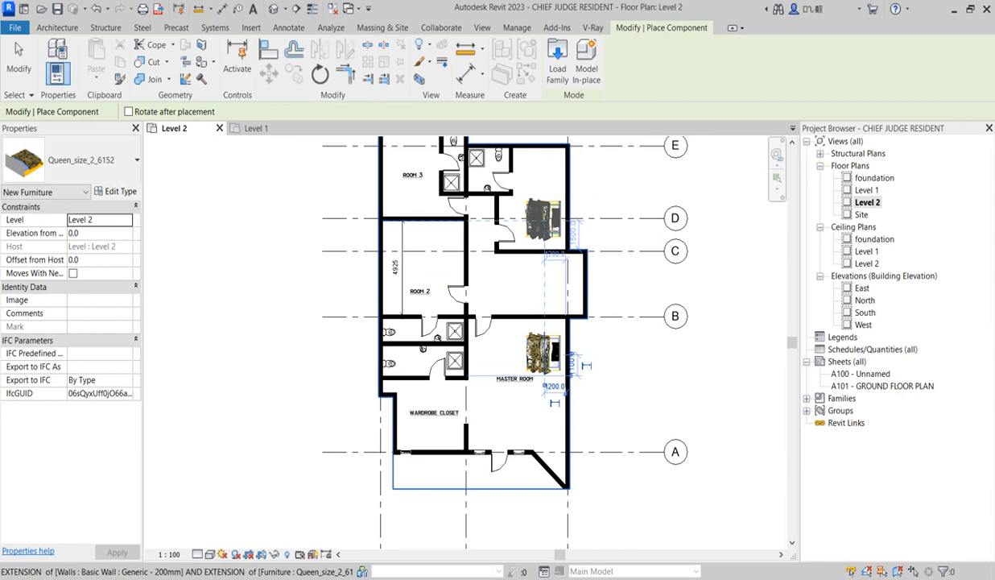
Place Queen_size_2_6152 beds in Room 4, headboard toward the exterior wall beside grid 3, and in Room 3, headboard against the wall near grid E
click(544, 223)
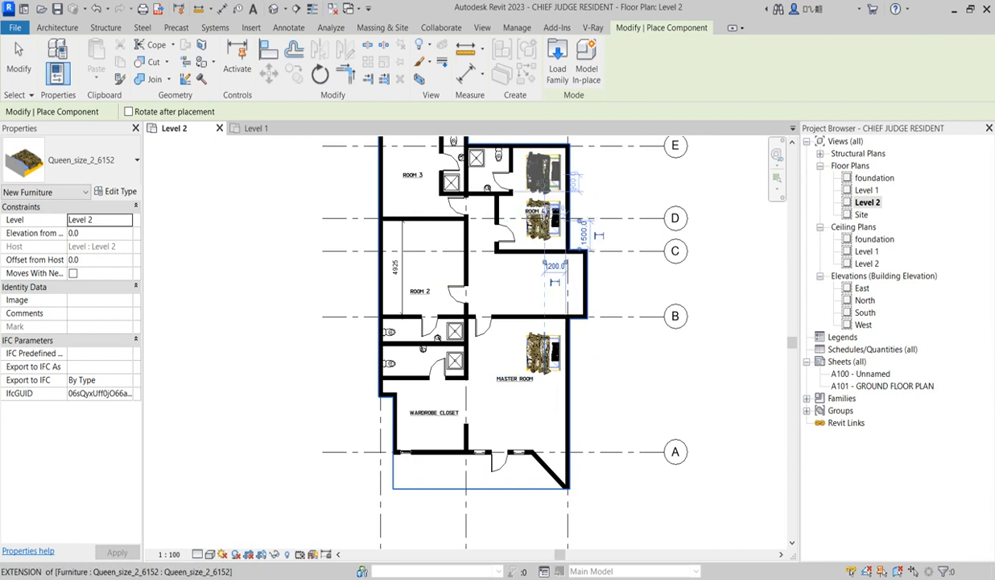
click(568, 274)
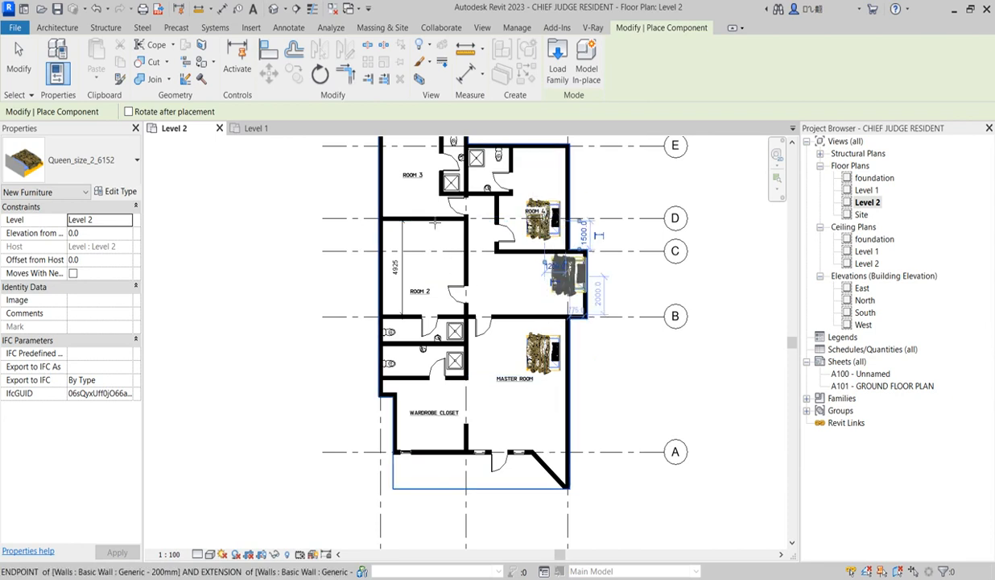
scroll(431, 214, down, 2)
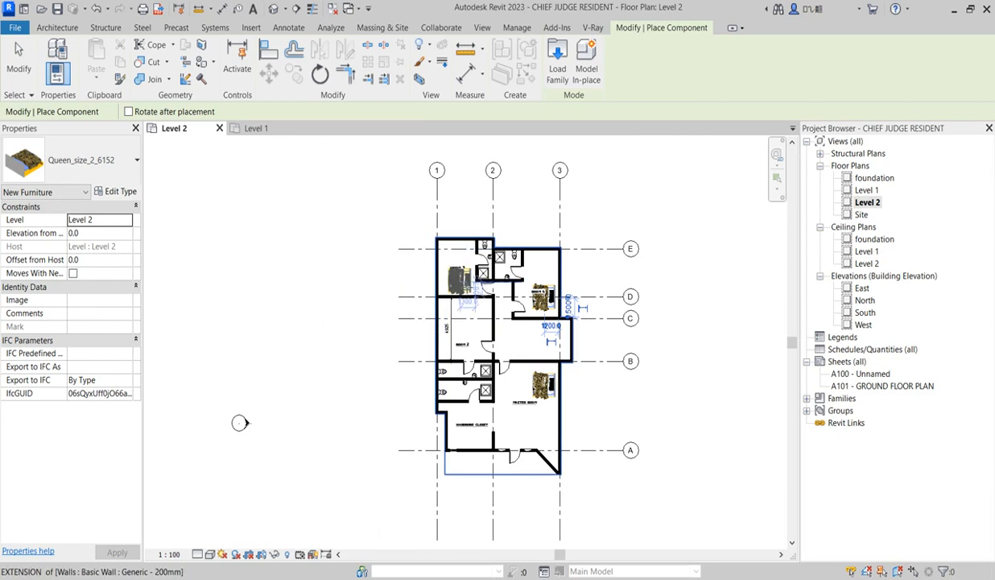
scroll(460, 283, up, 2)
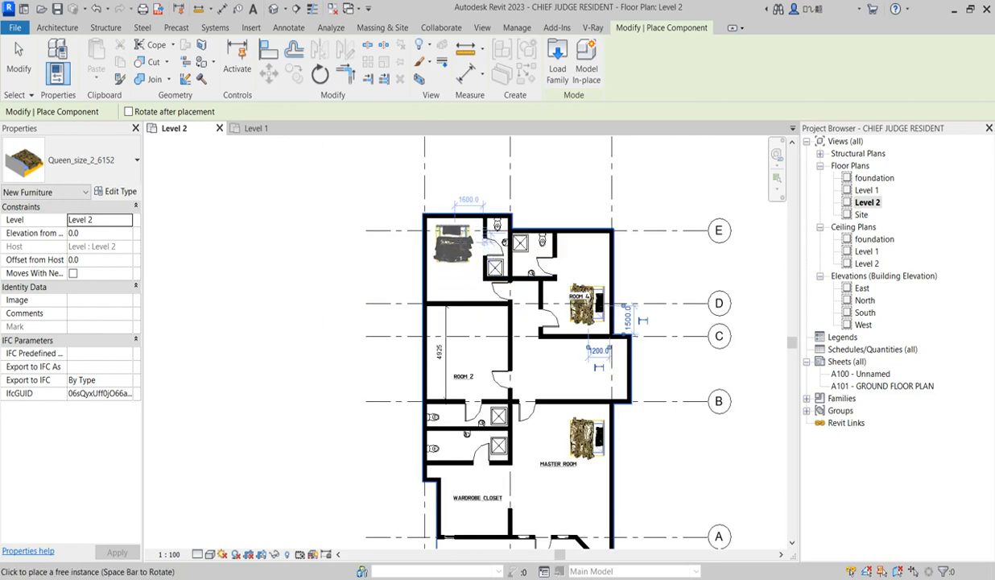
scroll(459, 237, up, 1)
click(455, 236)
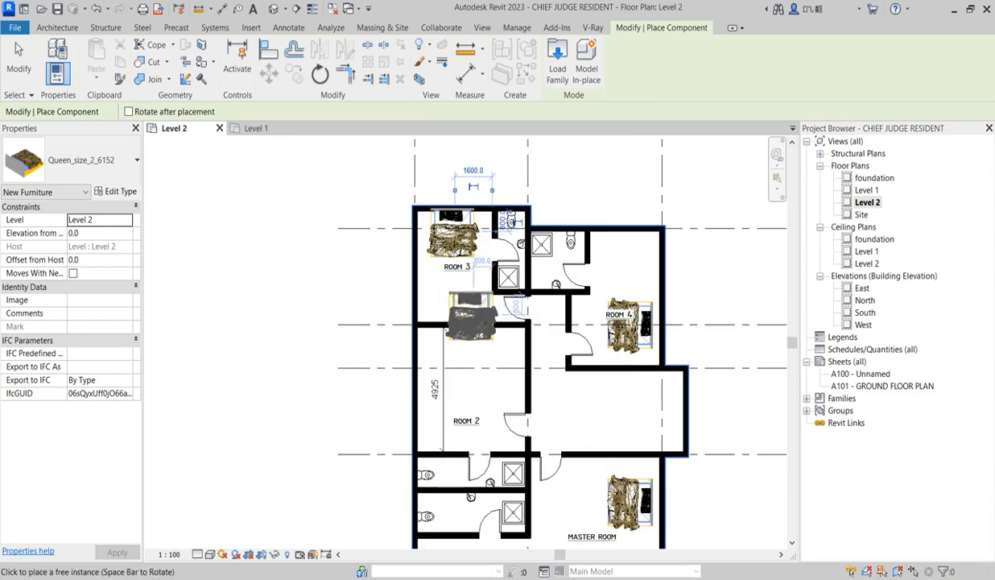
Place a Queen_size_2_6152 bed in Room 2, rotated with its headboard toward the exterior wall on grid 1, and finish placing beds
scroll(495, 247, down, 1)
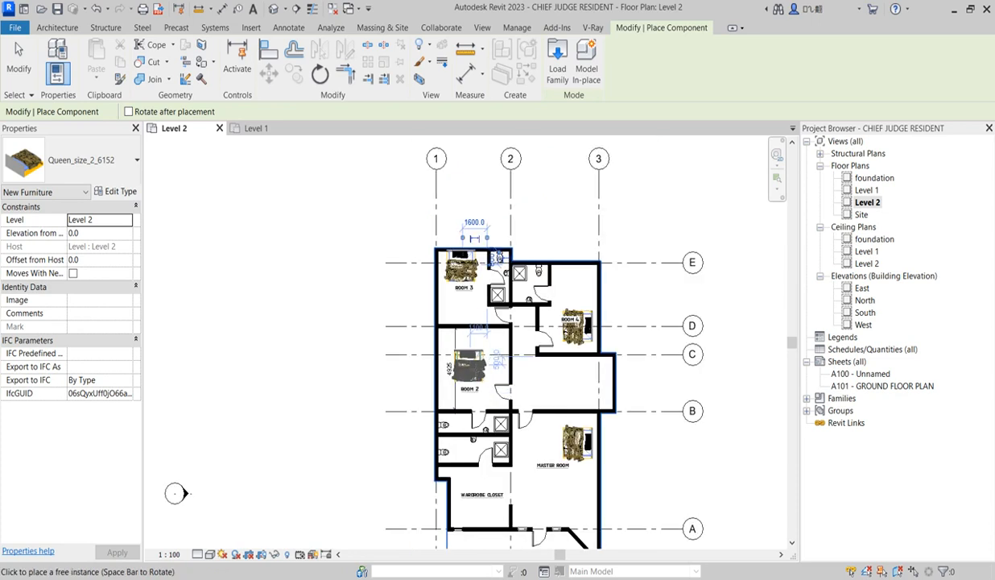
key(space)
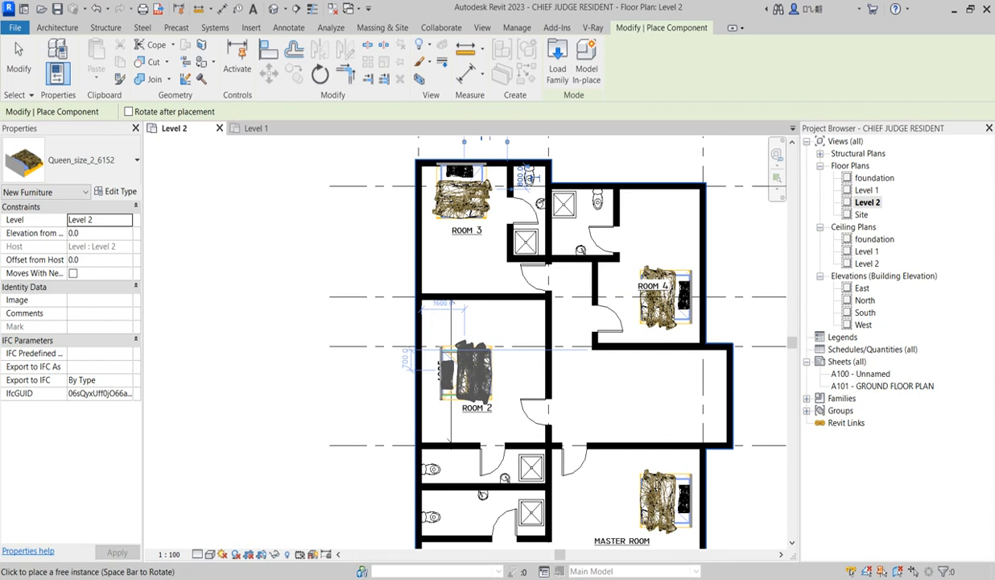
click(476, 375)
key(Escape)
scroll(510, 406, down, 3)
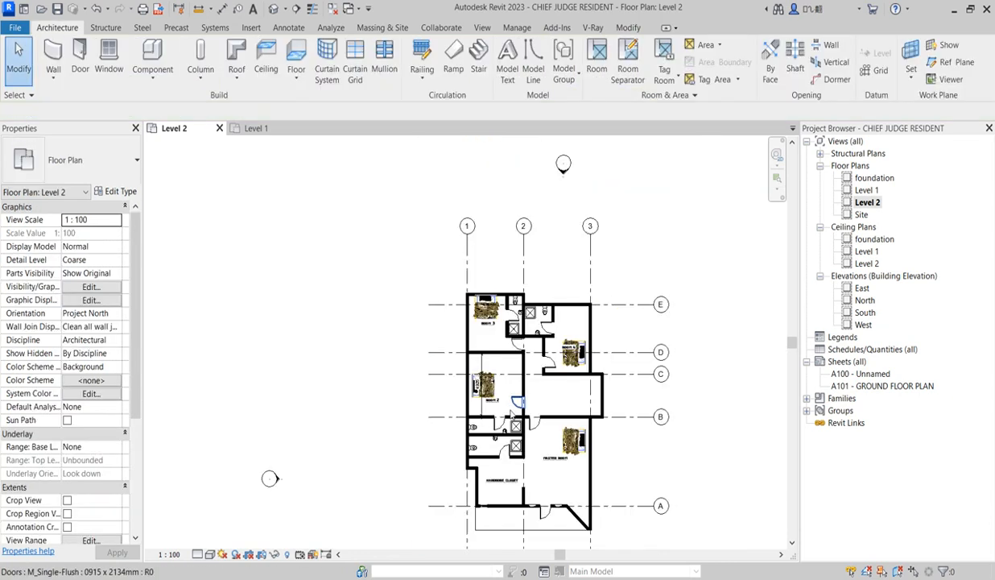
scroll(515, 530, up, 2)
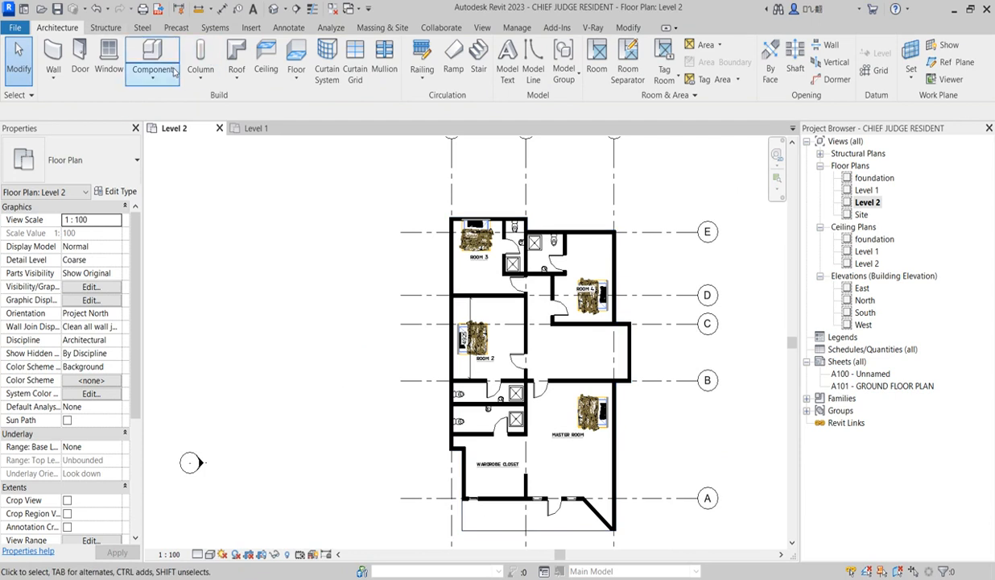
click(288, 27)
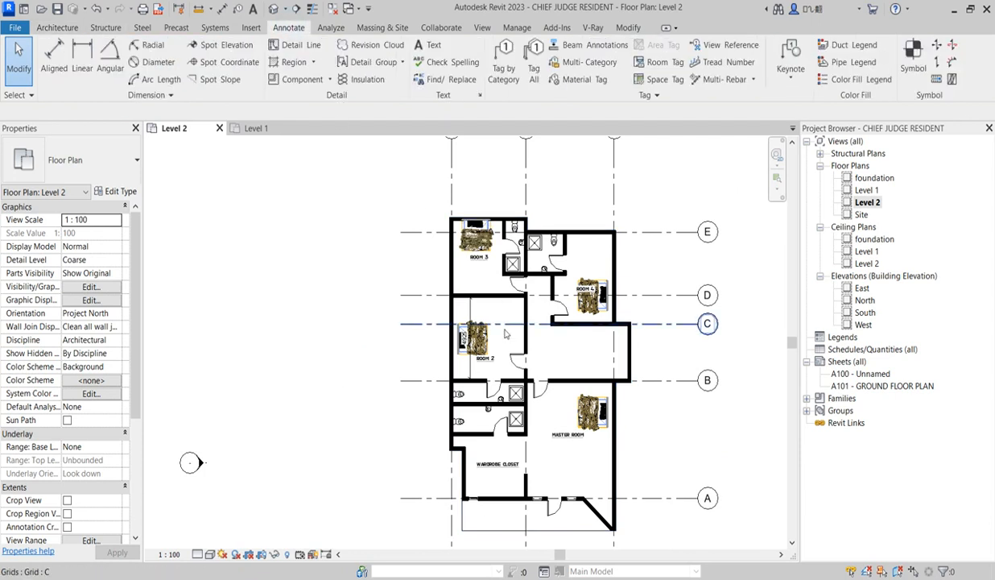
scroll(527, 427, up, 1)
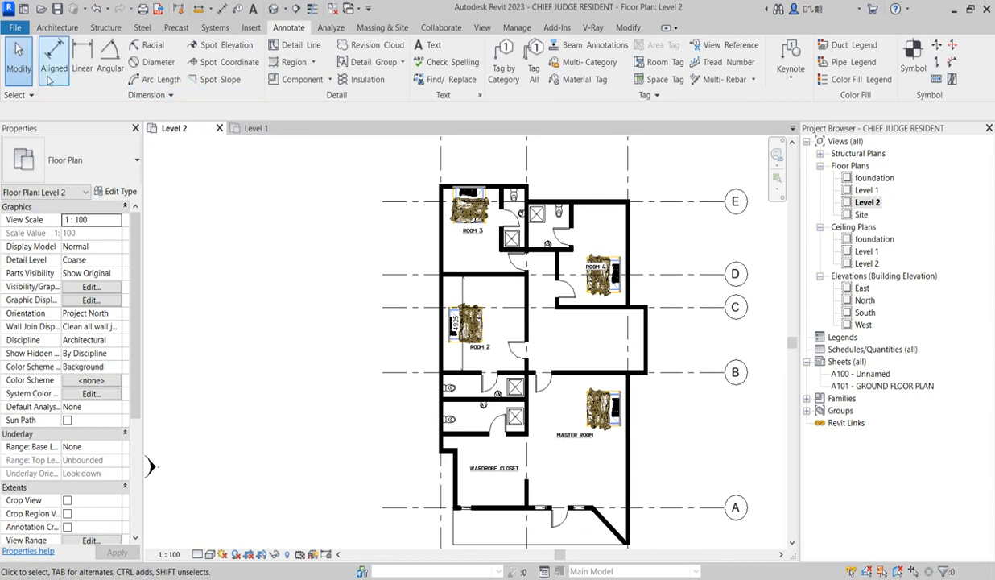
Start placing a component of type Cosmos Armchair 008 and save the project
click(56, 28)
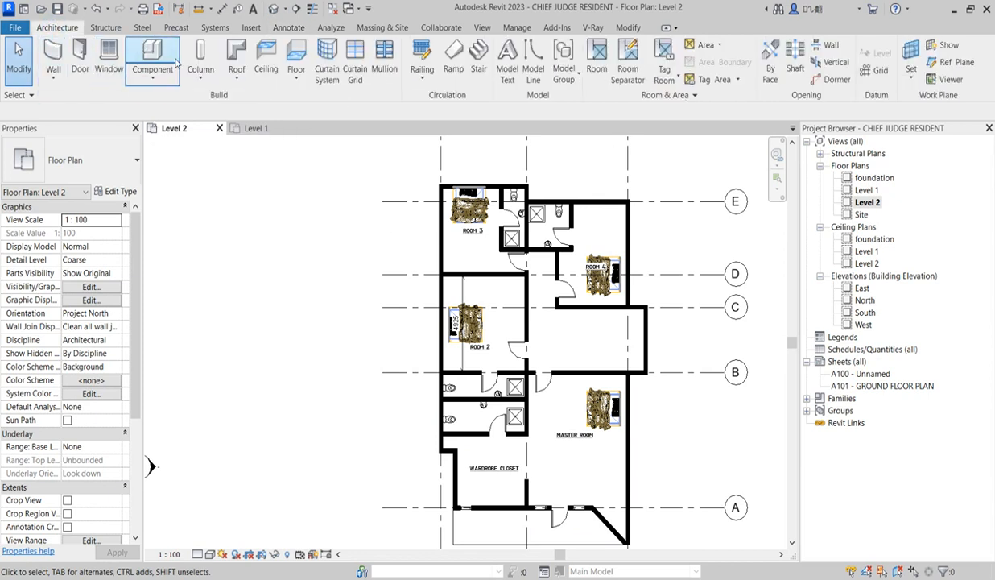
click(147, 48)
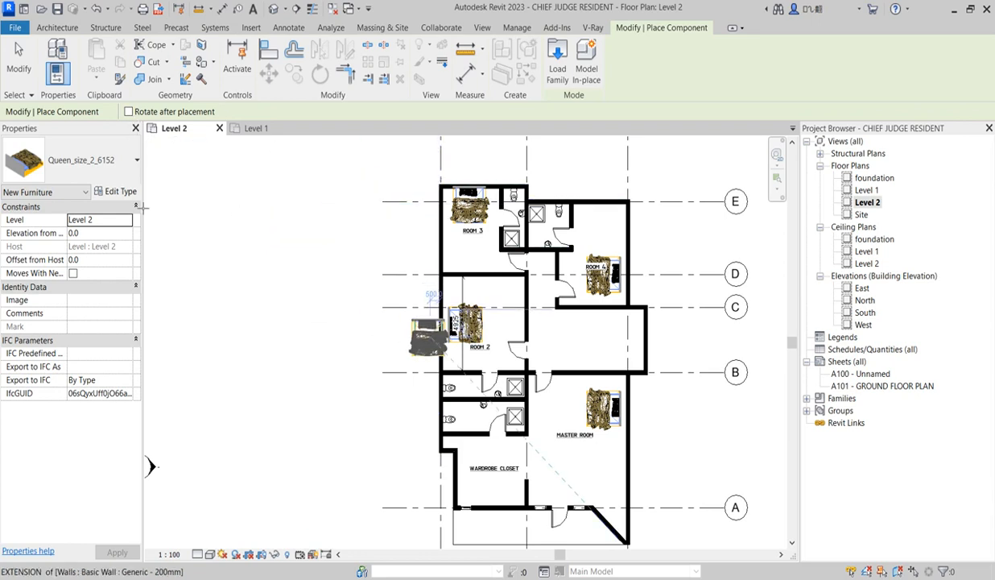
click(127, 165)
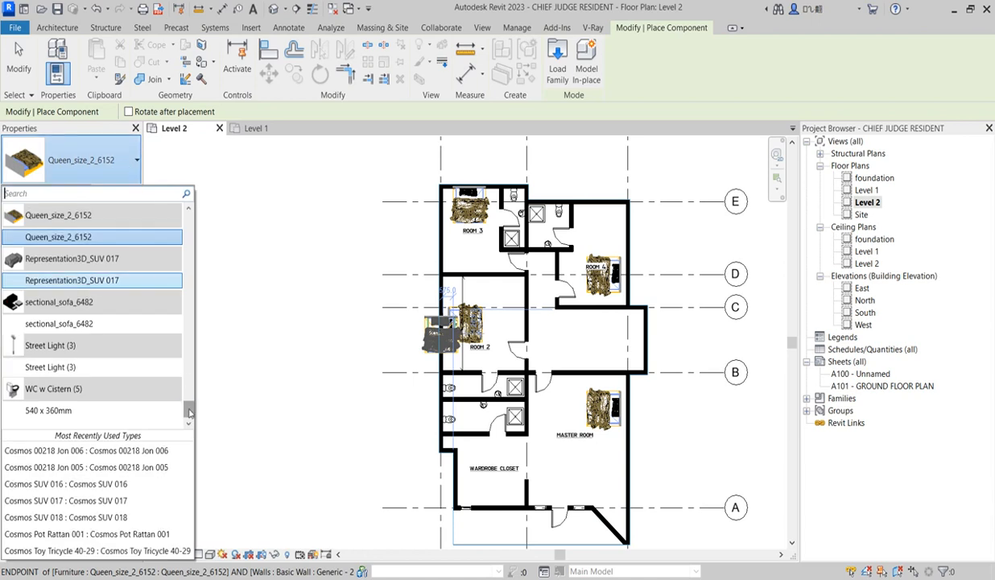
drag(190, 411, 188, 222)
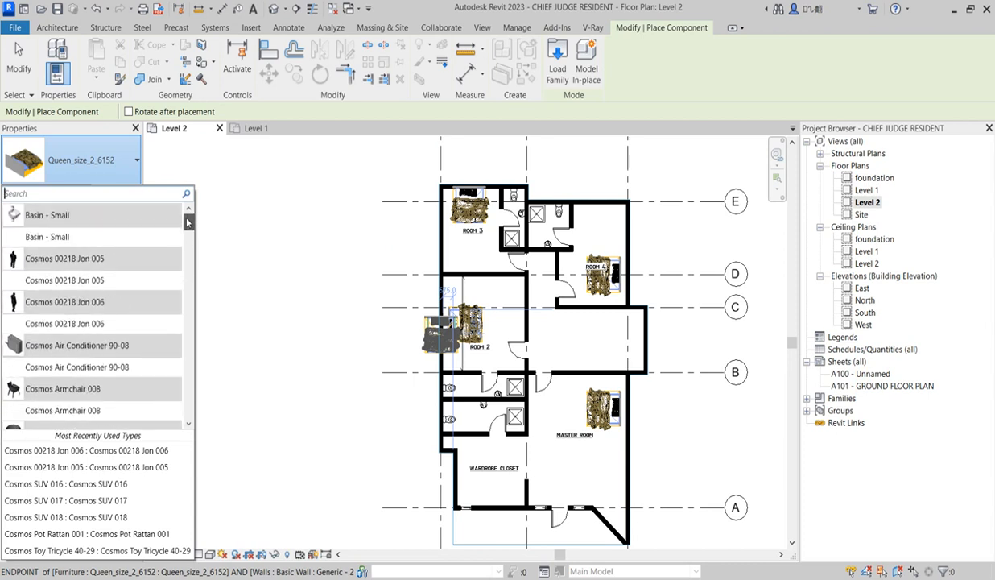
click(63, 410)
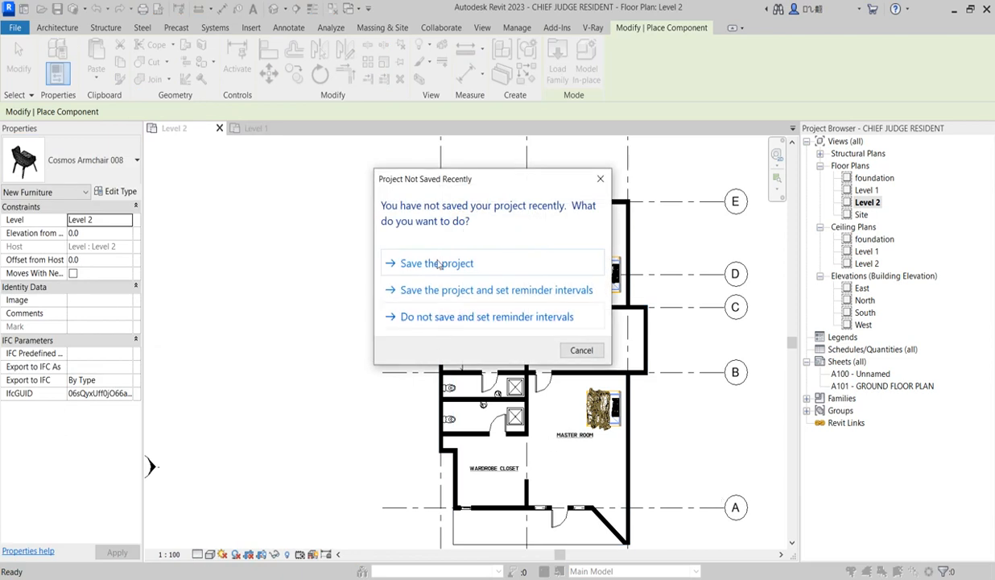
click(438, 264)
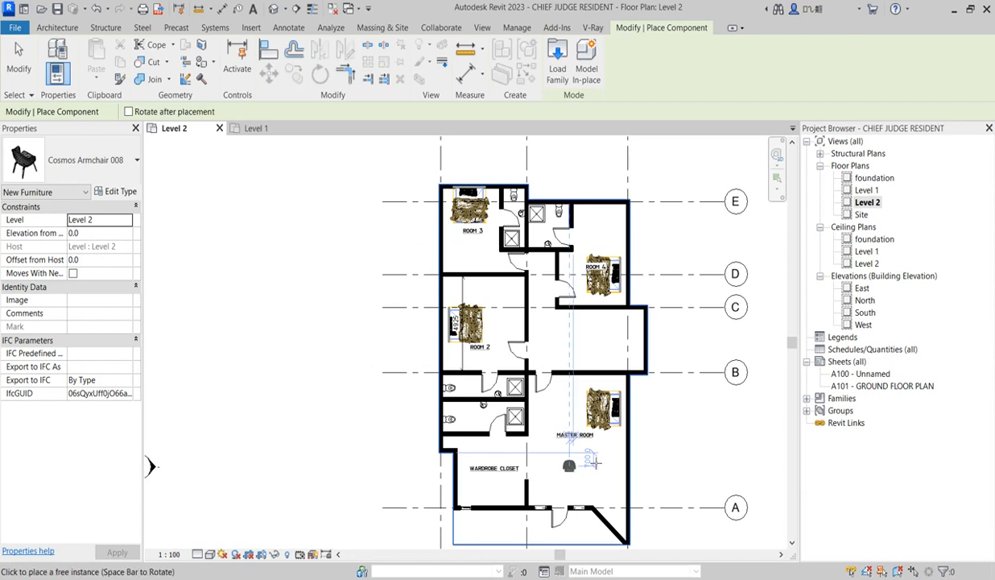
Place four Cosmos Armchair 008 chairs in the open area below the master room bed, each rotated to face a shared centre
scroll(569, 465, up, 3)
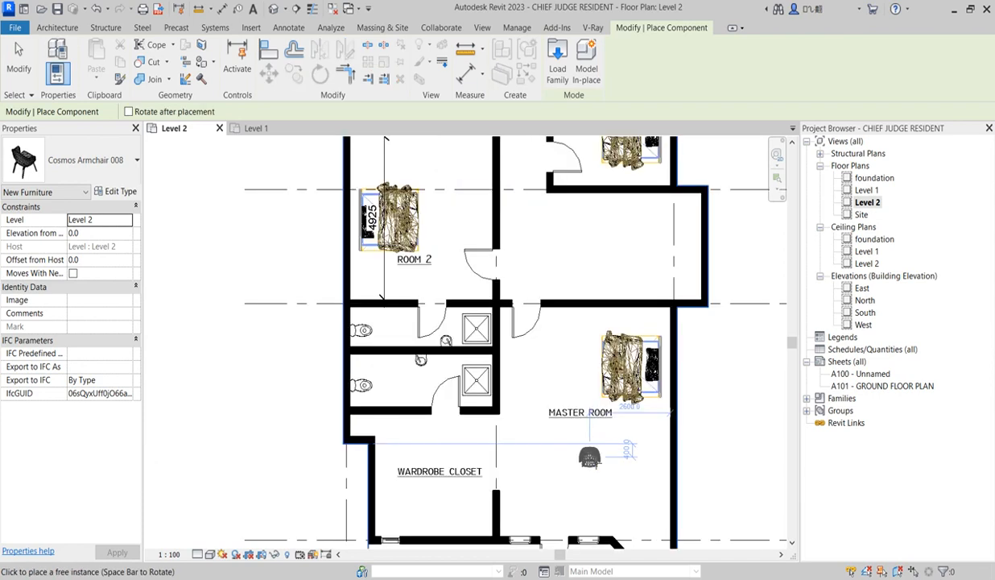
click(581, 503)
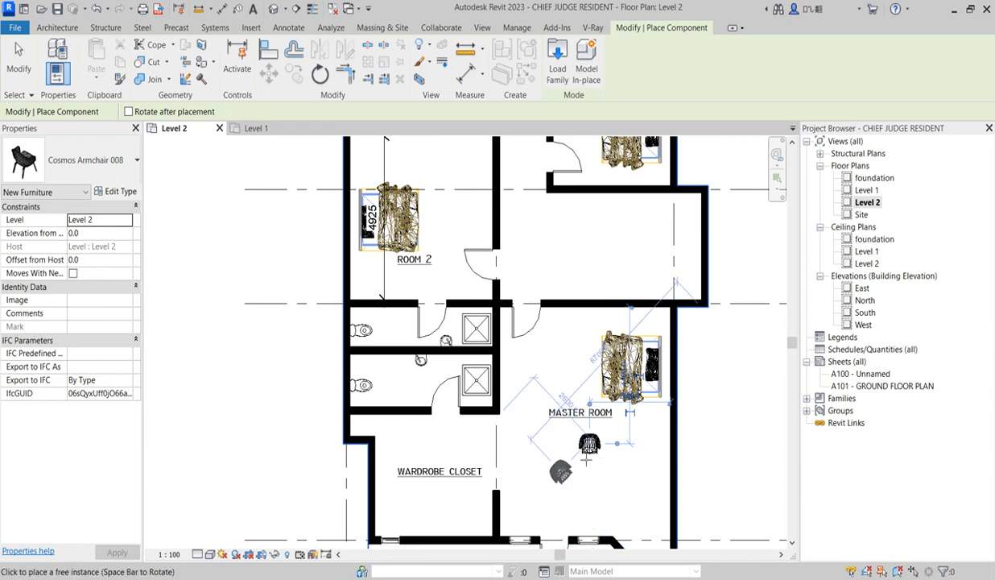
click(569, 504)
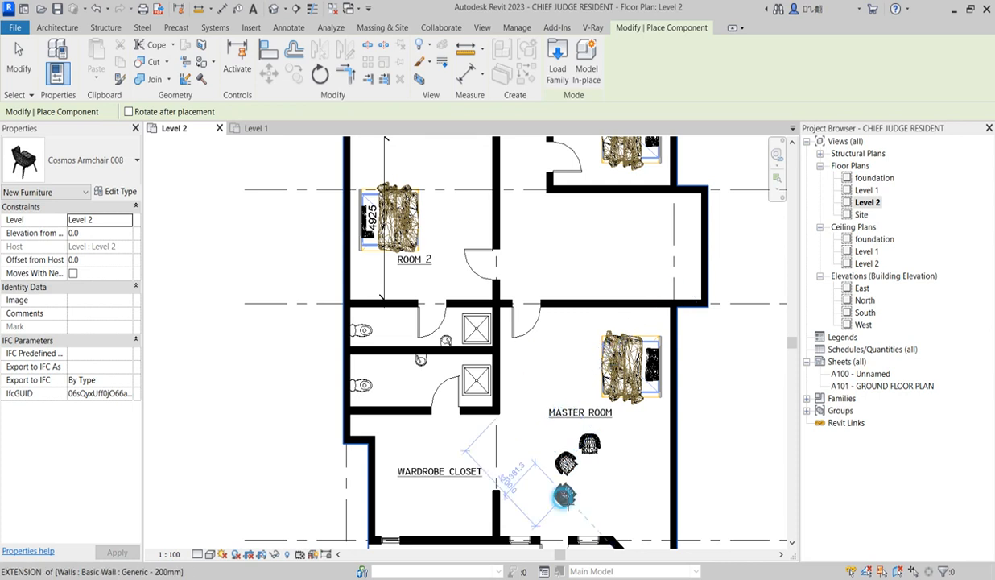
click(588, 514)
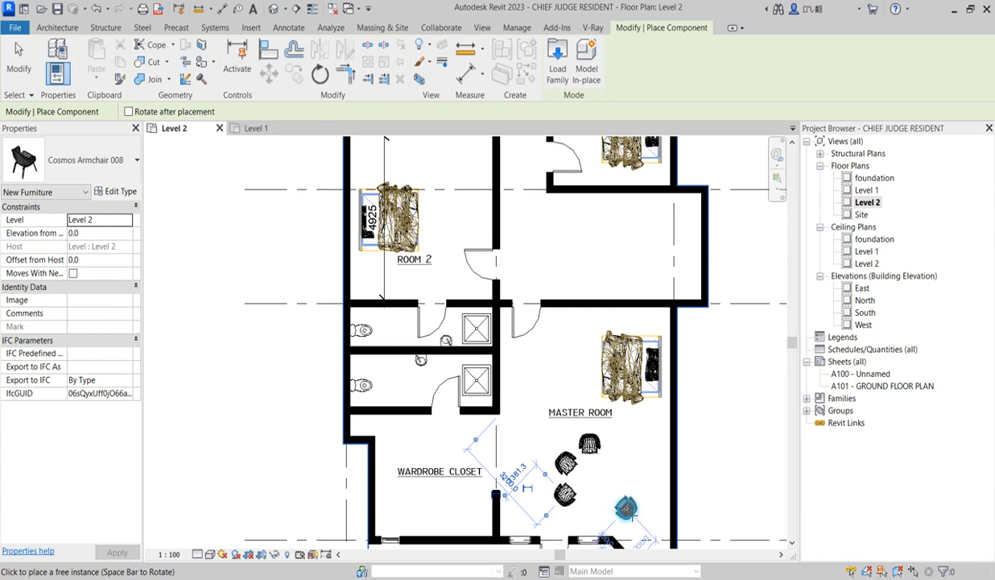
click(626, 508)
key(Escape)
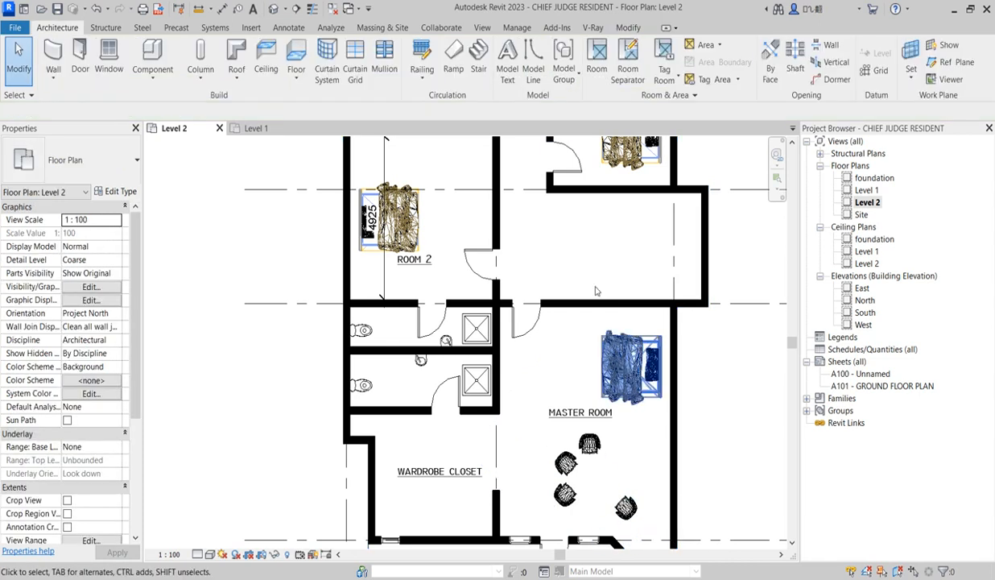
Draw a five-sided polygon in Wide Lines detail lines between the master room armchairs to represent a small table
click(289, 27)
click(295, 45)
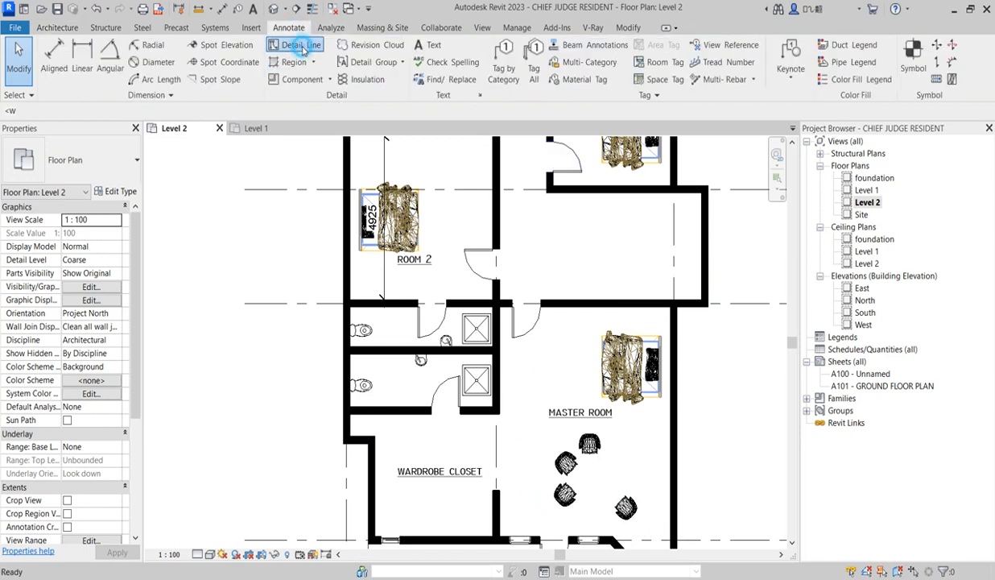
scroll(600, 473, up, 2)
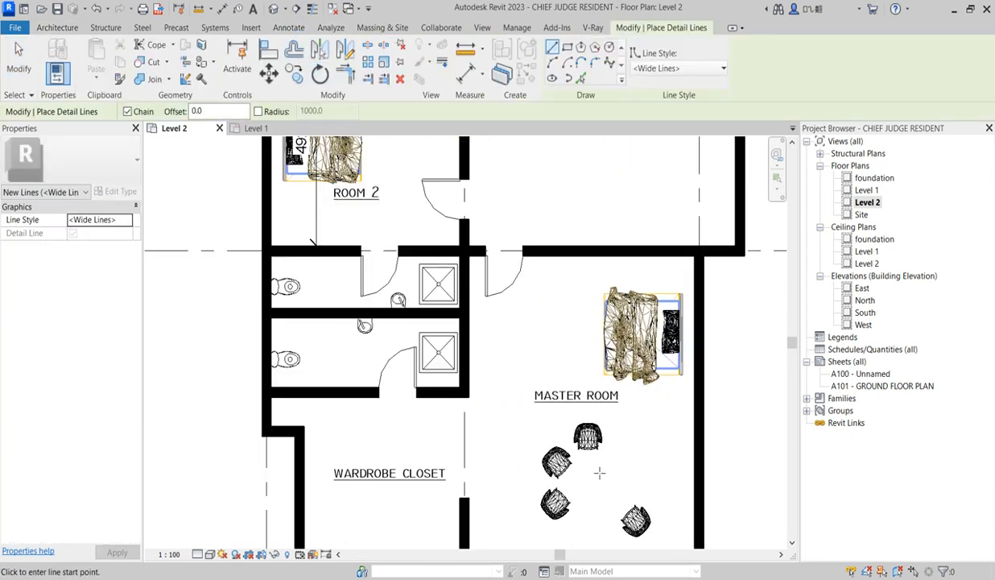
scroll(598, 477, up, 1)
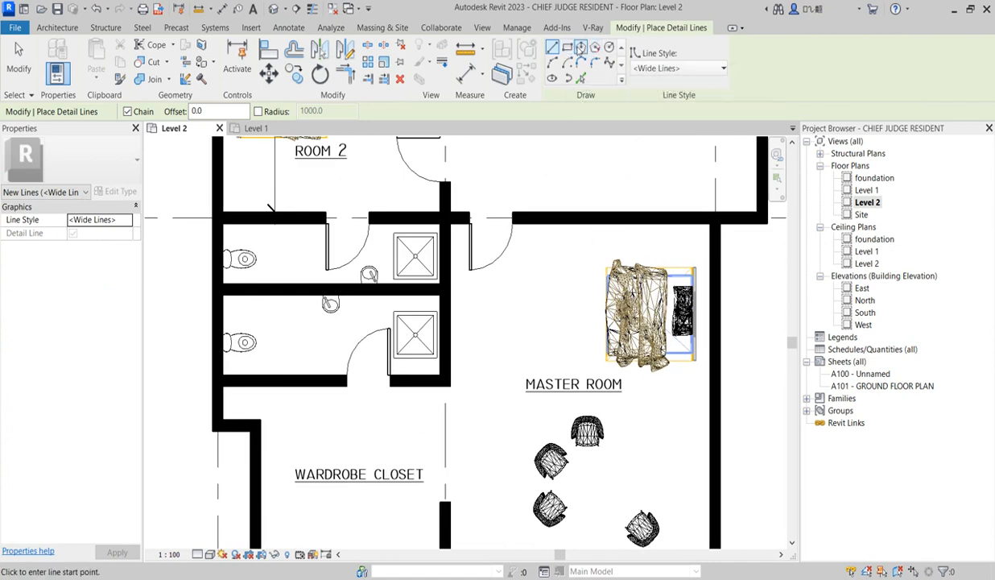
click(581, 48)
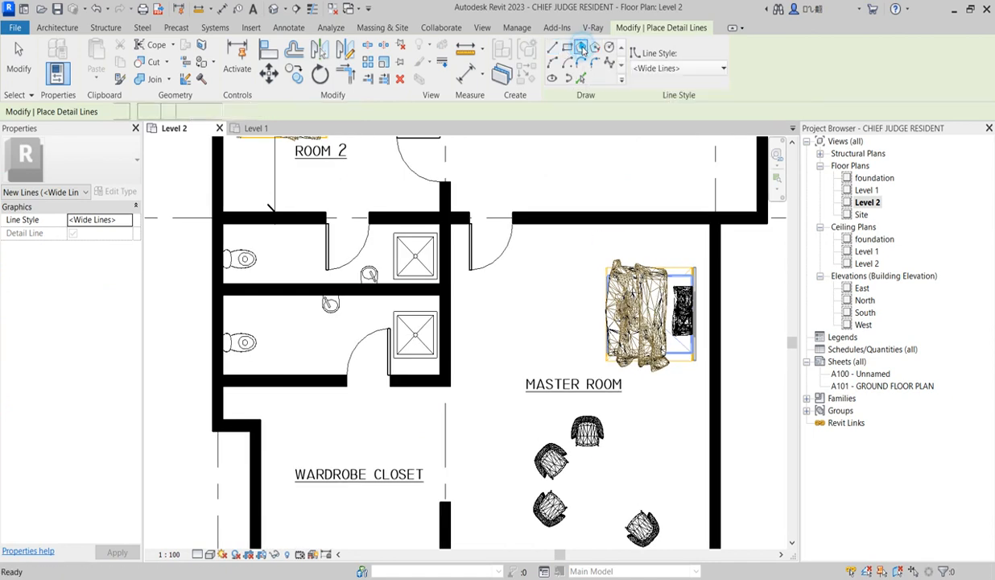
drag(206, 115, 189, 112)
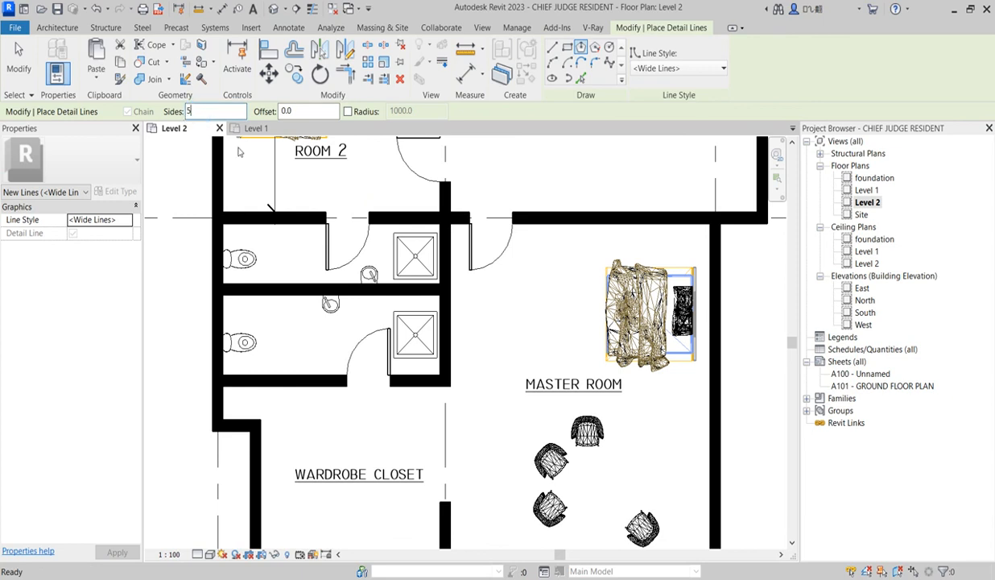
click(596, 489)
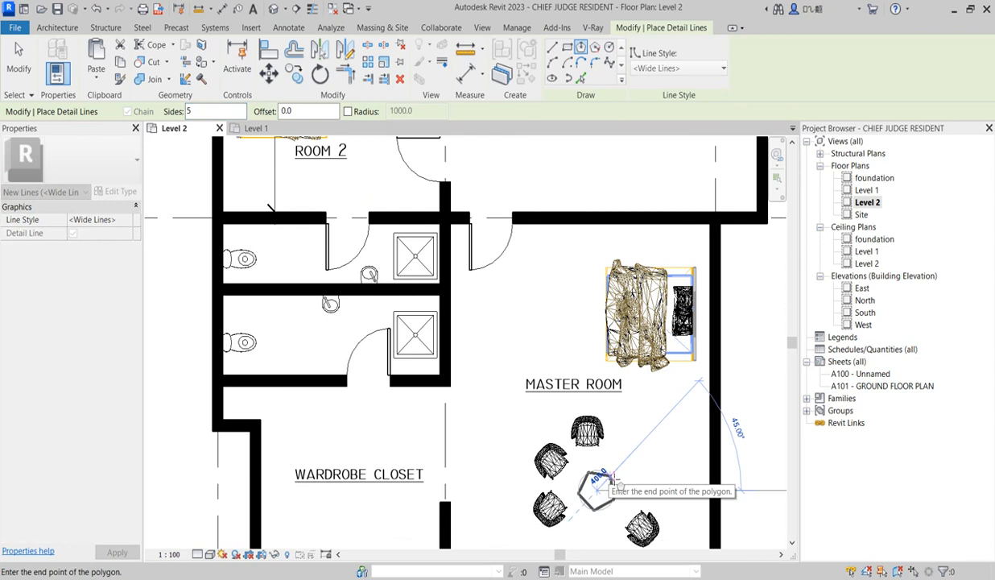
click(623, 482)
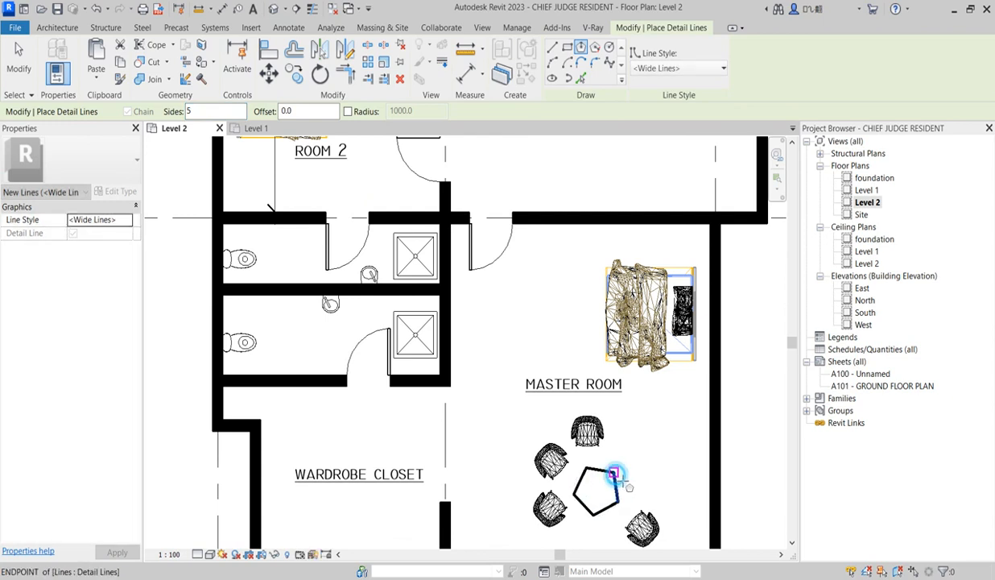
key(Escape)
key(Escape)
Nudge the armchair near the master room's angled wall slightly up and left, closer to the pentagonal table
scroll(655, 442, down, 5)
scroll(653, 460, up, 4)
click(650, 431)
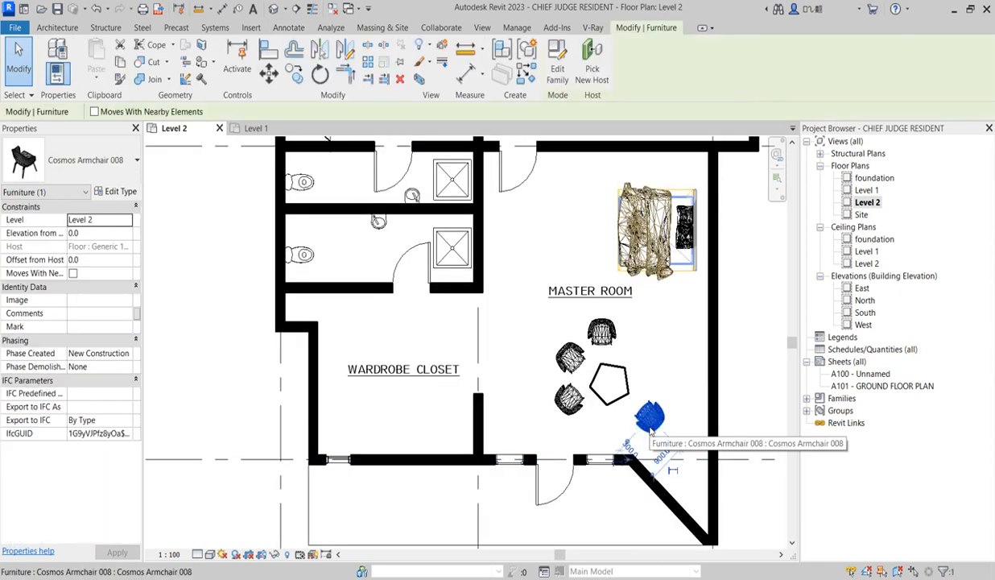
key(Up)
key(Left)
key(Left)
key(Left)
key(Left)
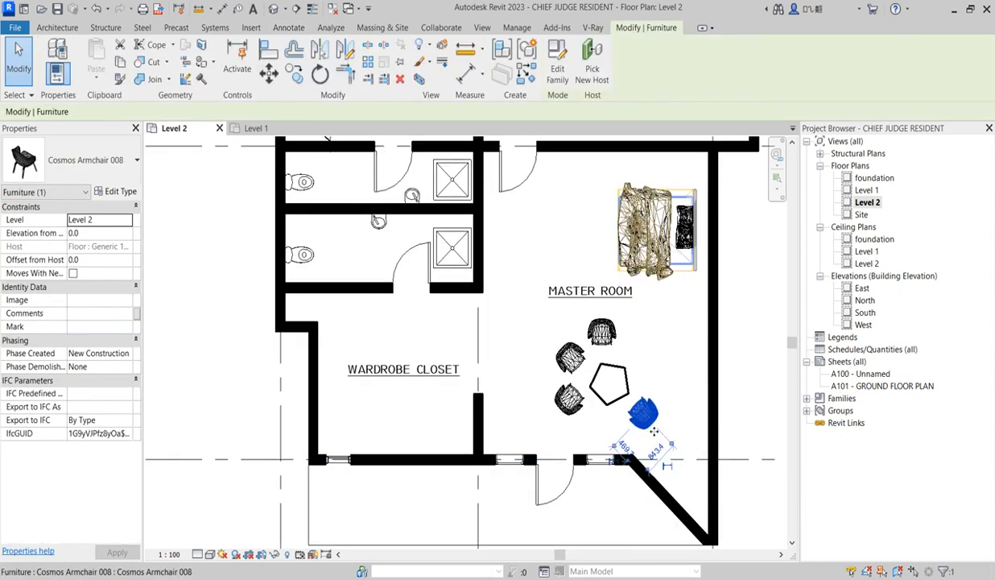
key(Escape)
scroll(656, 366, down, 2)
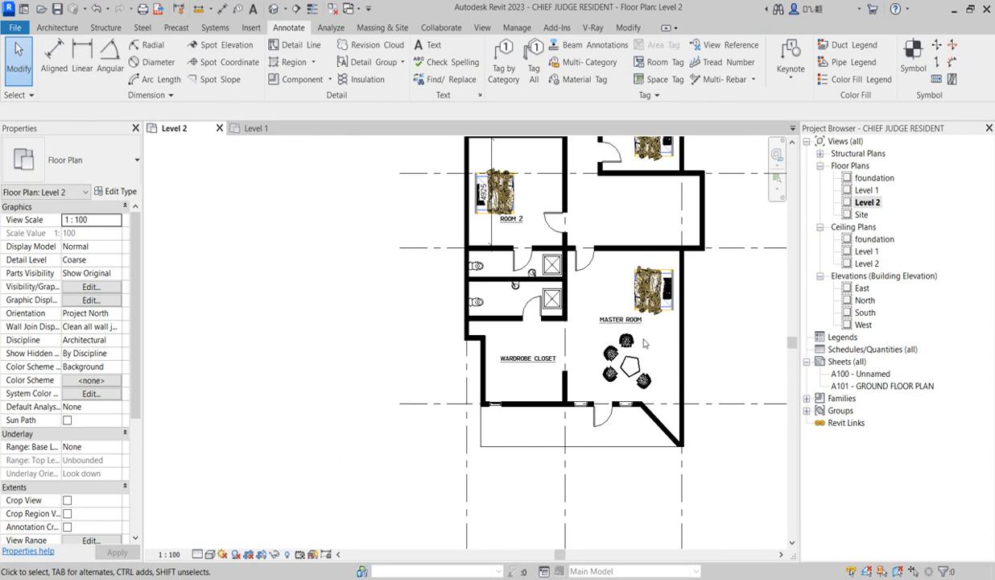
Start placing a window of type M_Fixed 0610 x 0610mm and set its head height to 2100
scroll(548, 319, up, 3)
scroll(591, 308, down, 5)
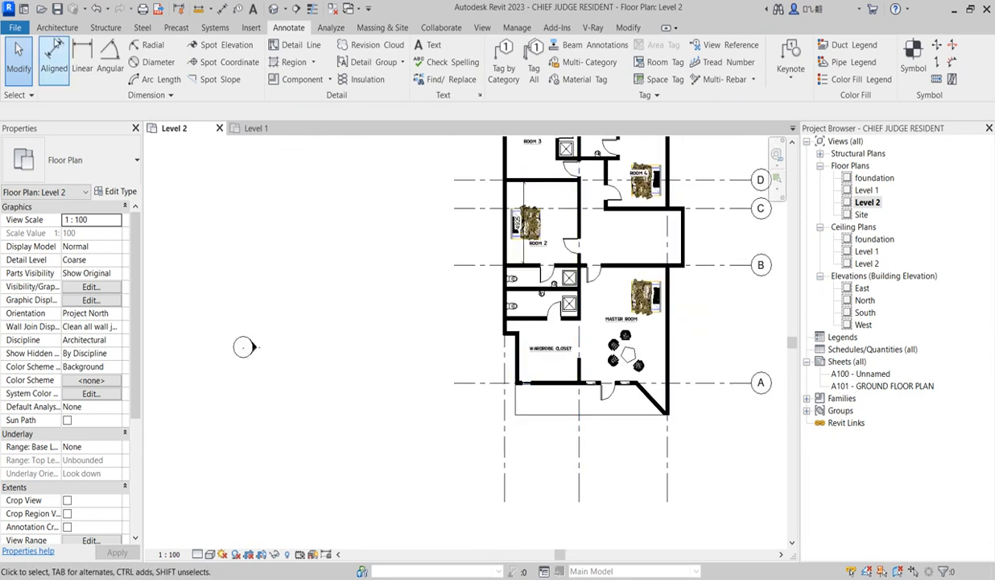
click(57, 28)
click(109, 61)
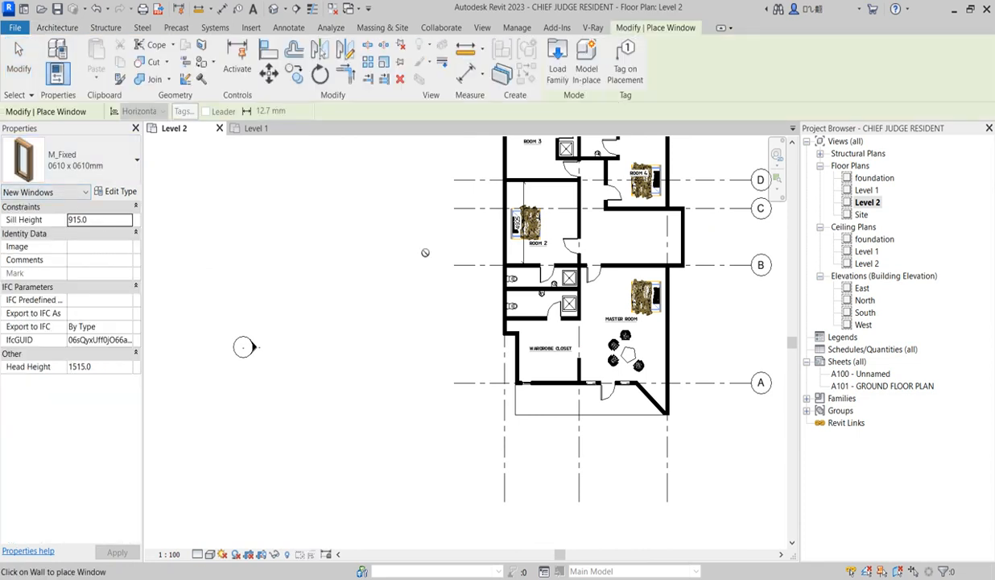
scroll(448, 373, down, 1)
click(110, 369)
text(21)
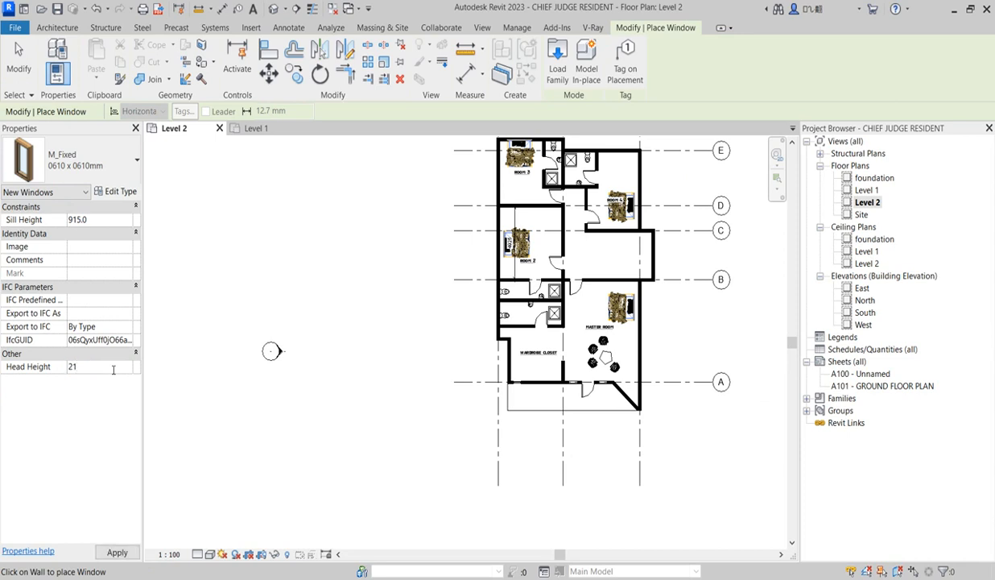
text(00)
key(Return)
Place one small window behind the toilet in the Room 4 bathroom and one centred behind the toilet in the Room 3 bathroom
scroll(574, 145, up, 3)
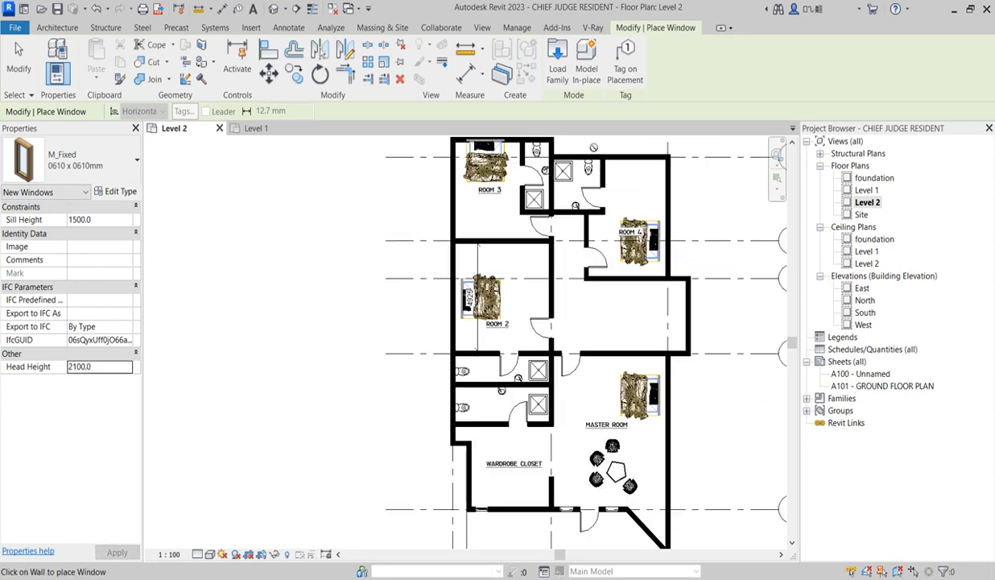
scroll(602, 150, up, 2)
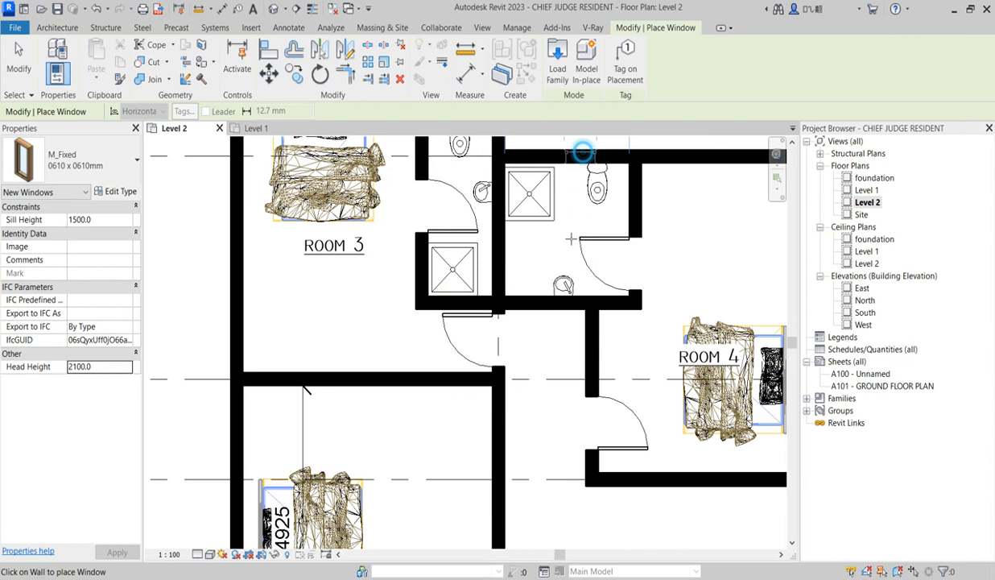
scroll(582, 151, down, 4)
scroll(517, 185, up, 3)
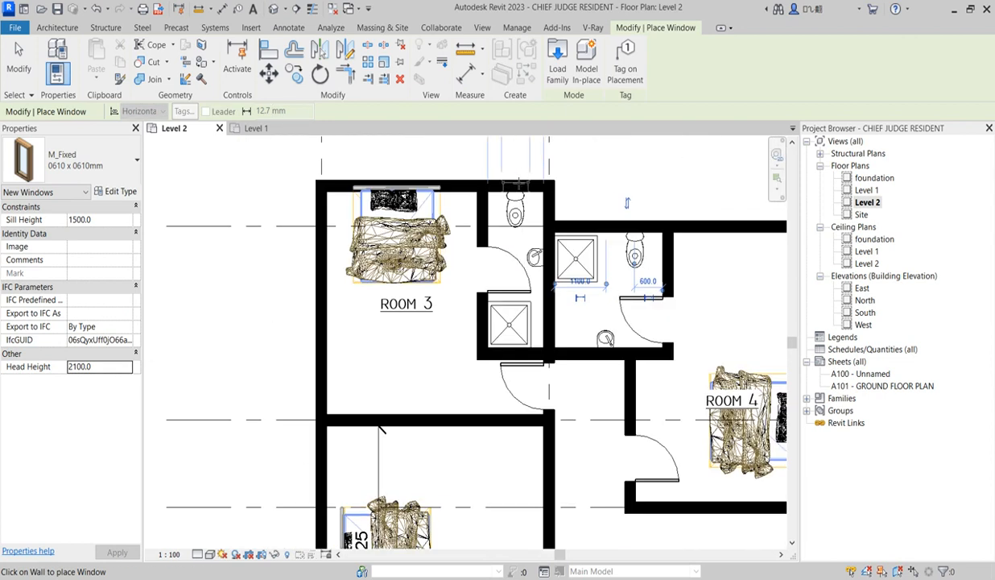
scroll(513, 175, down, 3)
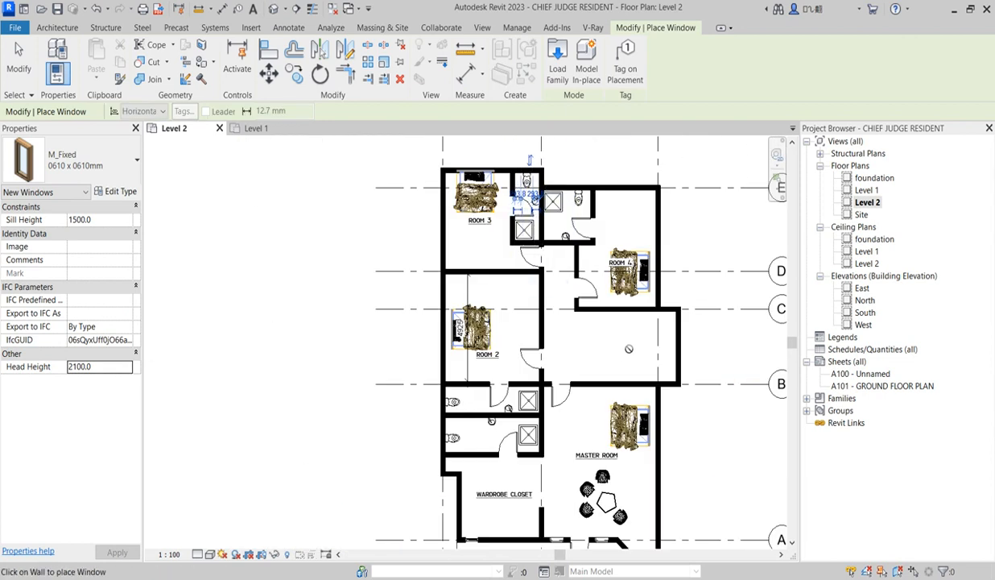
Place a small window centred behind the toilet in each of the two bathrooms between Room 2 and the wardrobe closet
scroll(438, 400, up, 4)
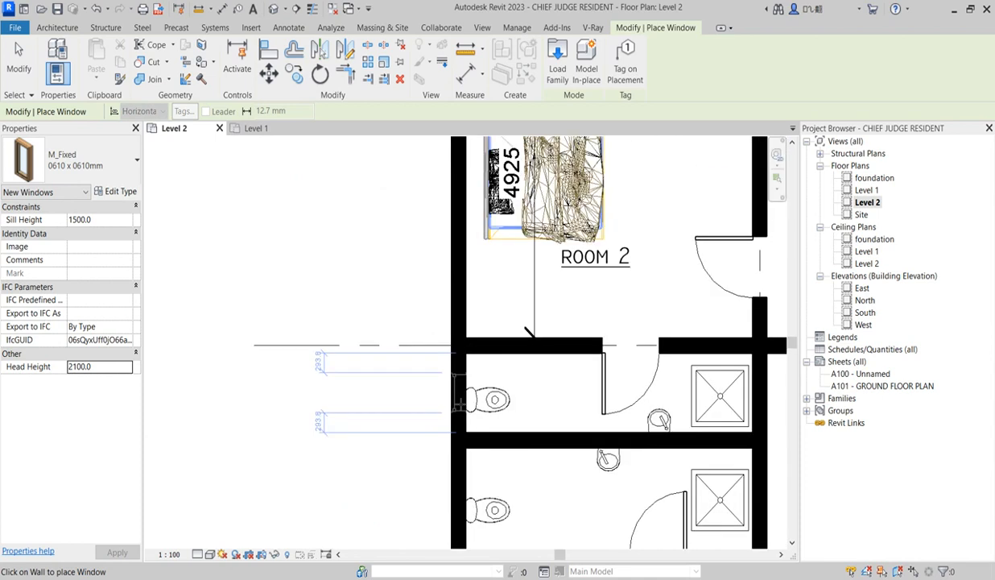
scroll(455, 398, down, 4)
scroll(457, 388, up, 3)
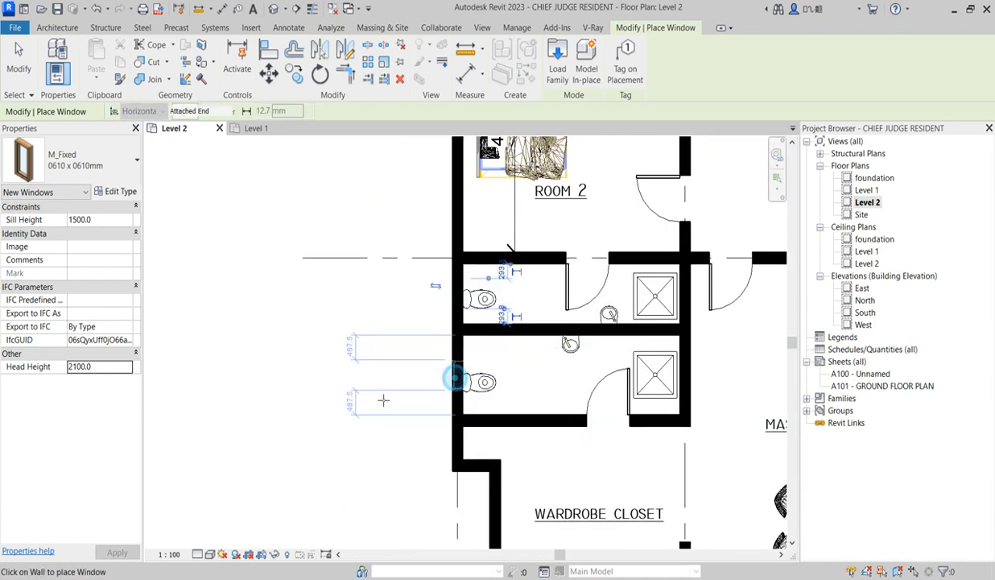
click(456, 379)
key(Escape)
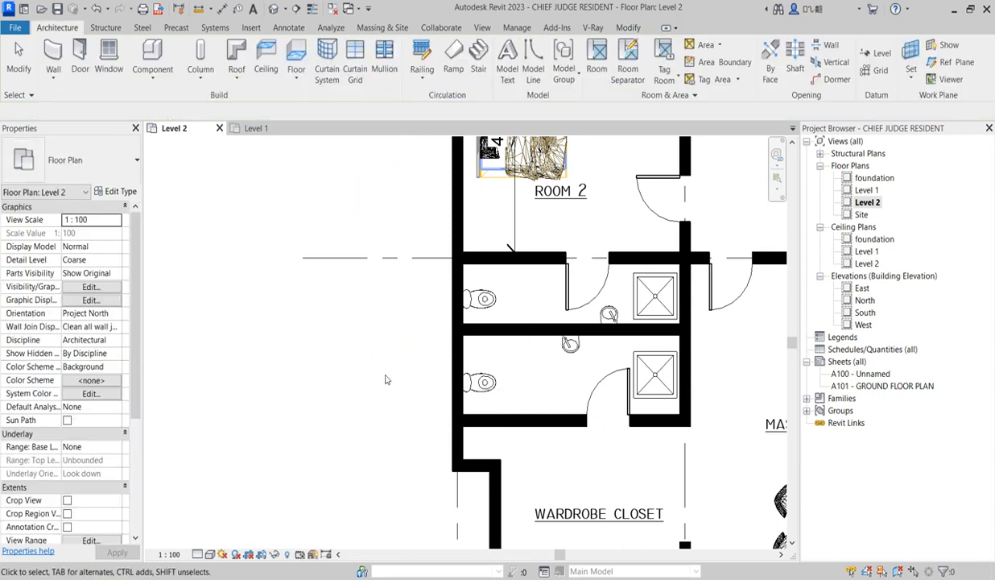
Set the cut plane offset in the Level 2 view range to 1800
scroll(337, 366, down, 2)
scroll(389, 397, down, 2)
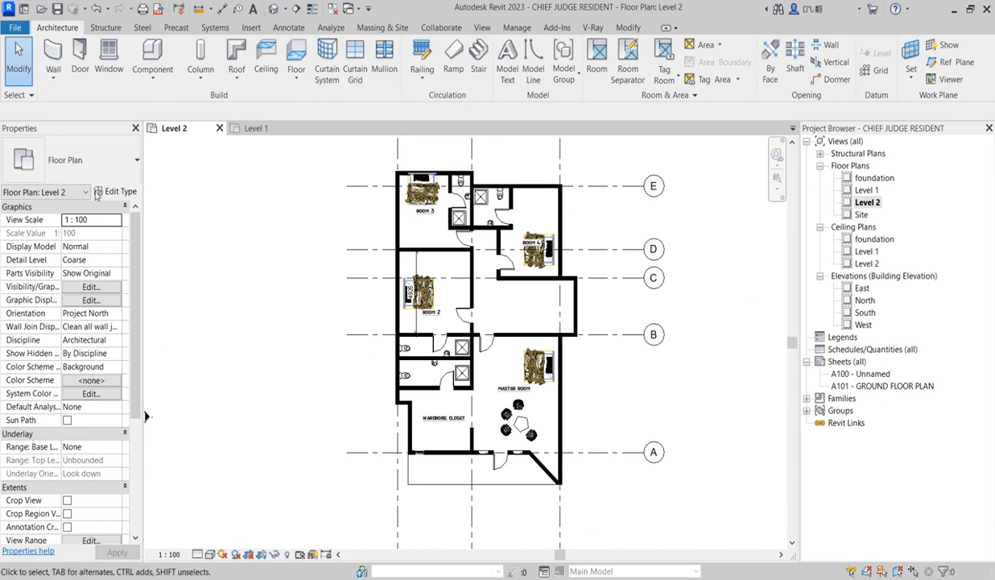
click(270, 242)
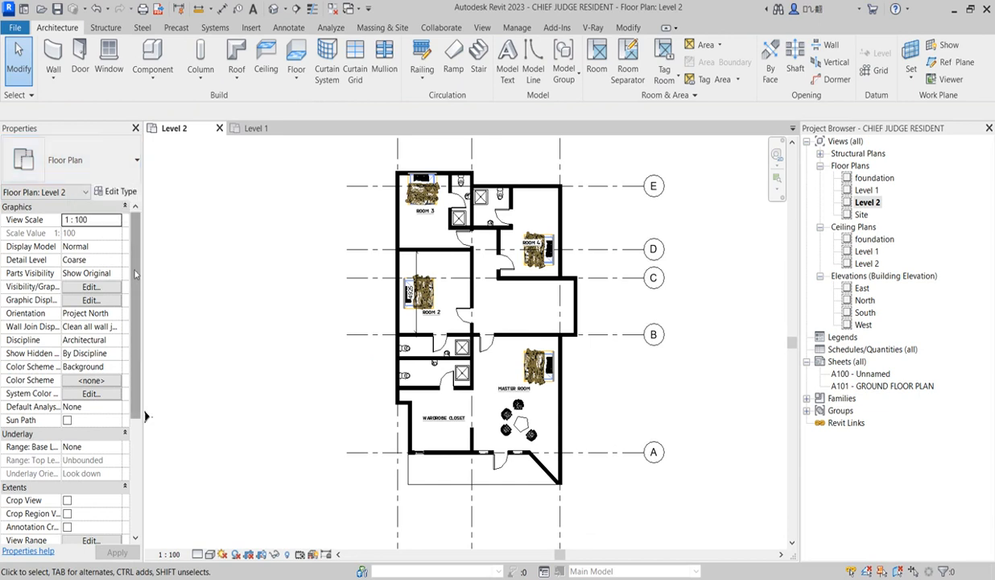
drag(135, 273, 135, 313)
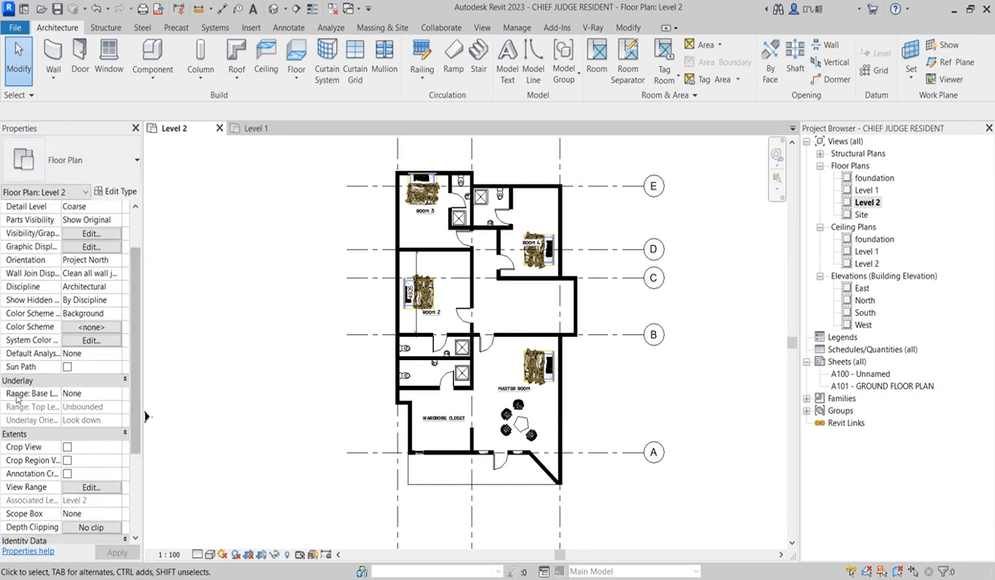
drag(134, 361, 135, 425)
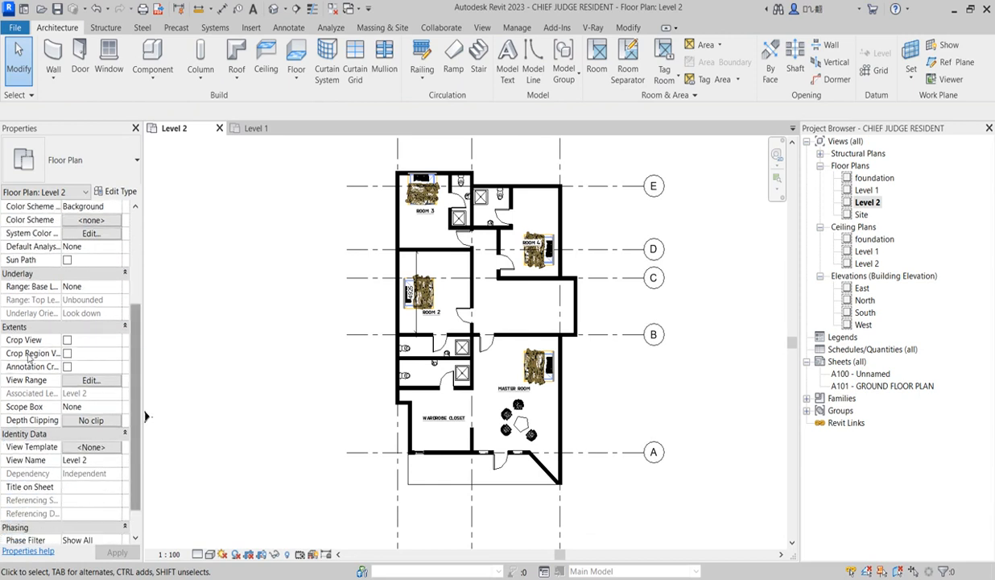
click(91, 381)
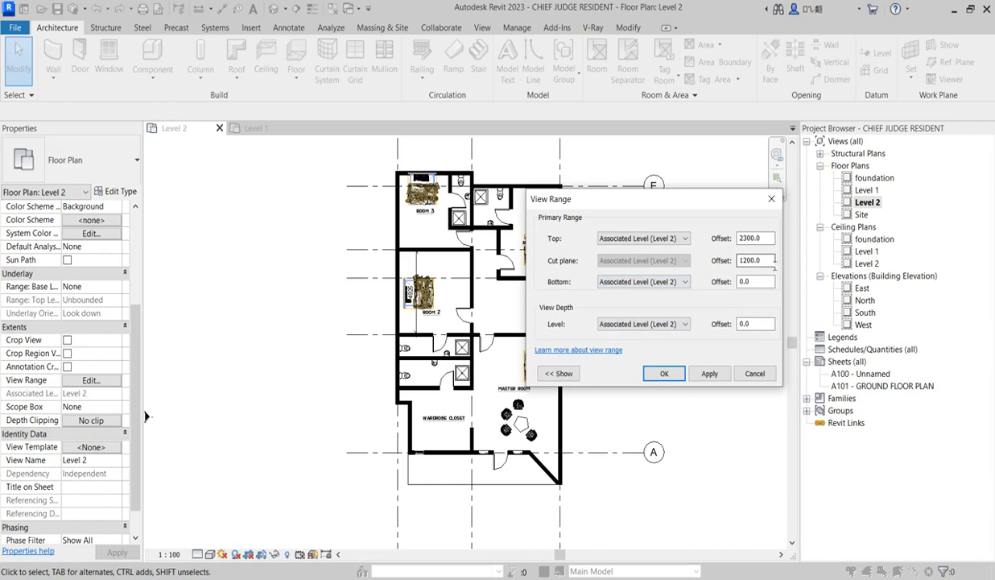
drag(769, 260, 704, 259)
click(664, 375)
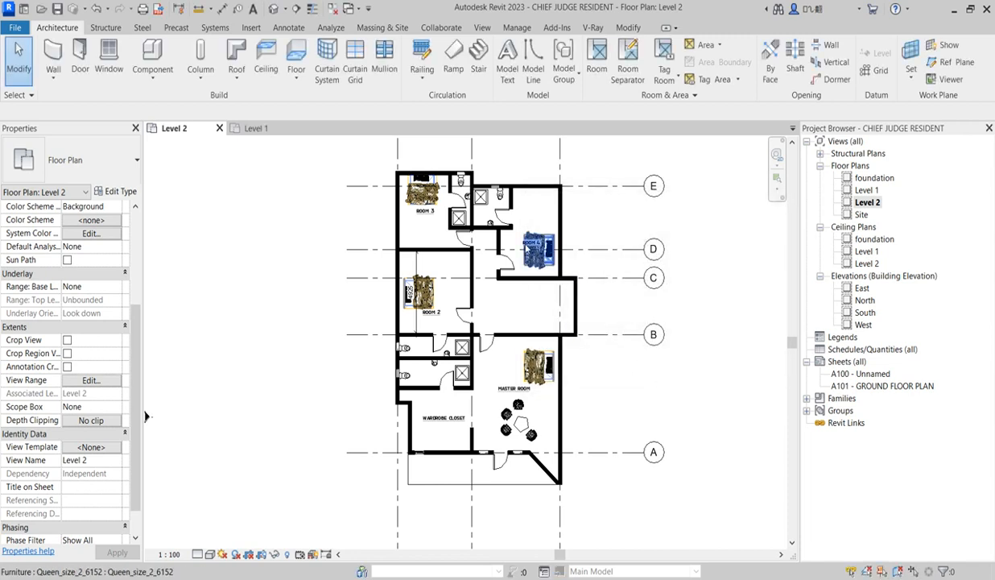
Examine the bathroom windows around Room 3 and Room 4 and review the rest of the Level 2 plan
scroll(462, 169, up, 4)
scroll(464, 164, down, 1)
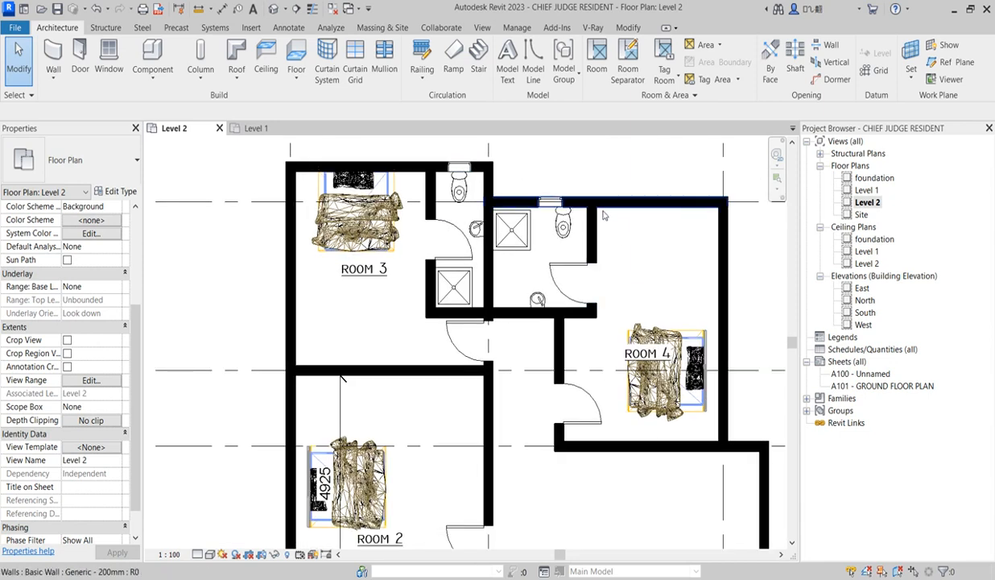
scroll(576, 209, down, 2)
scroll(576, 211, up, 2)
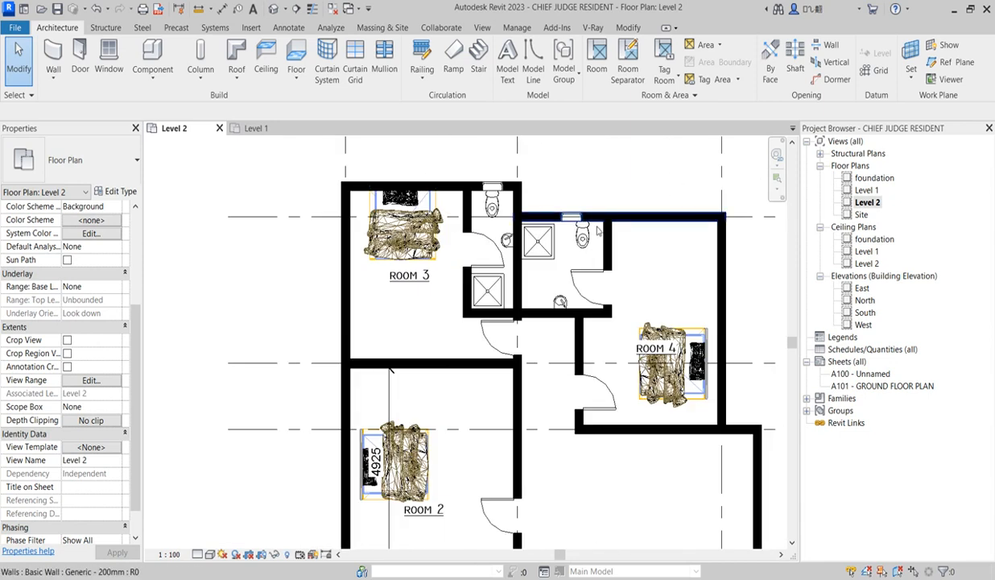
scroll(553, 216, up, 2)
scroll(550, 285, down, 3)
scroll(620, 305, up, 1)
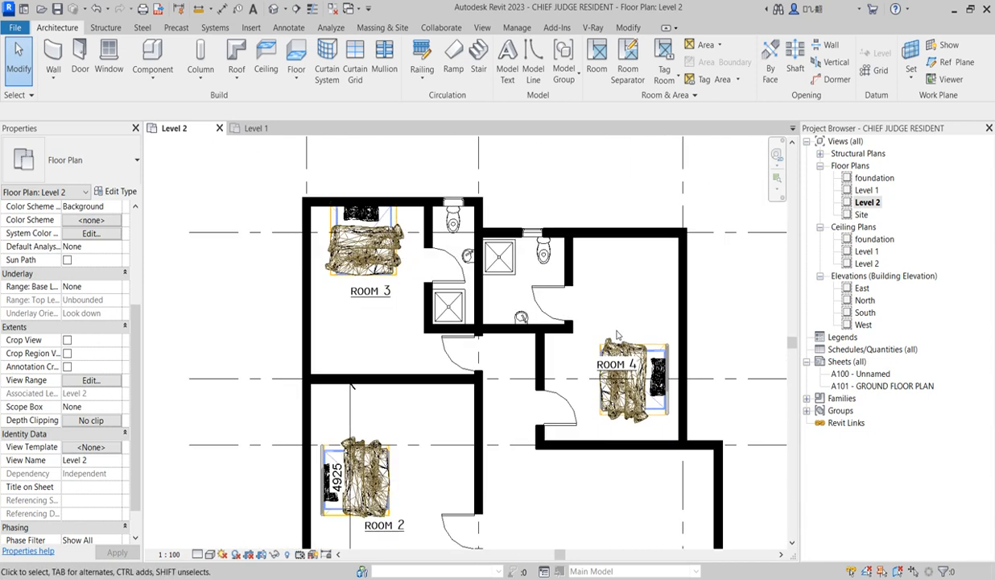
scroll(550, 345, down, 1)
scroll(551, 345, down, 1)
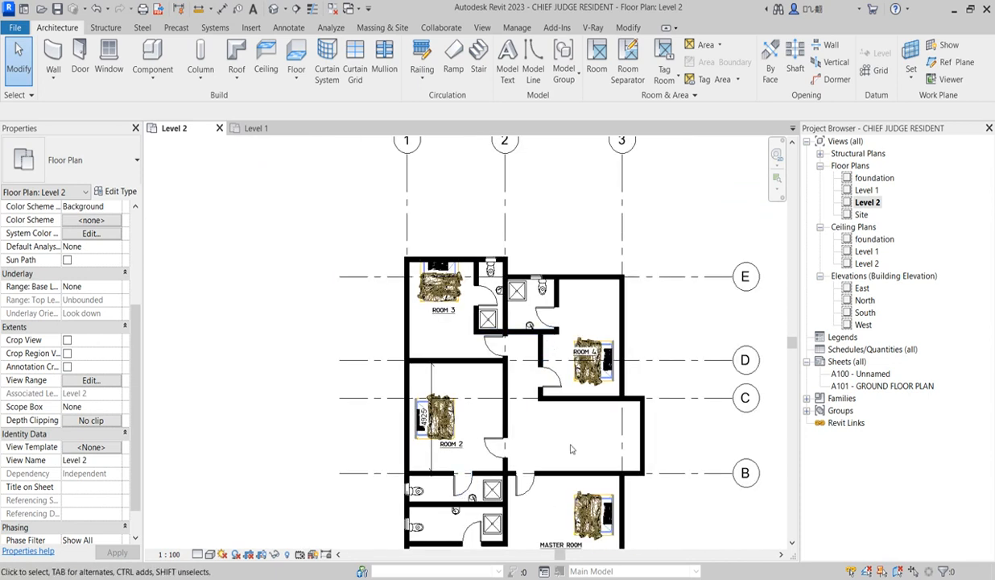
scroll(729, 420, down, 1)
scroll(610, 492, down, 2)
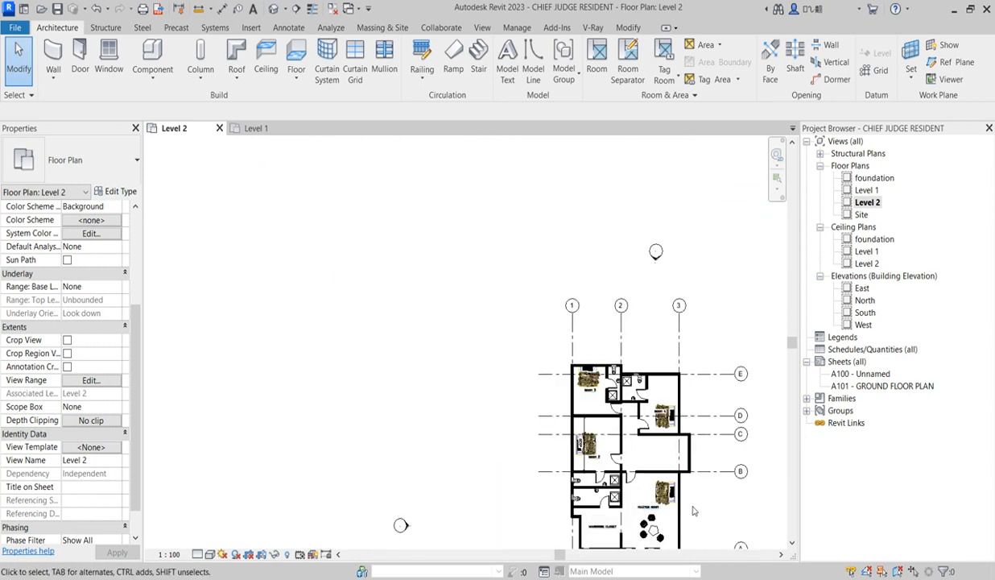
scroll(660, 489, up, 2)
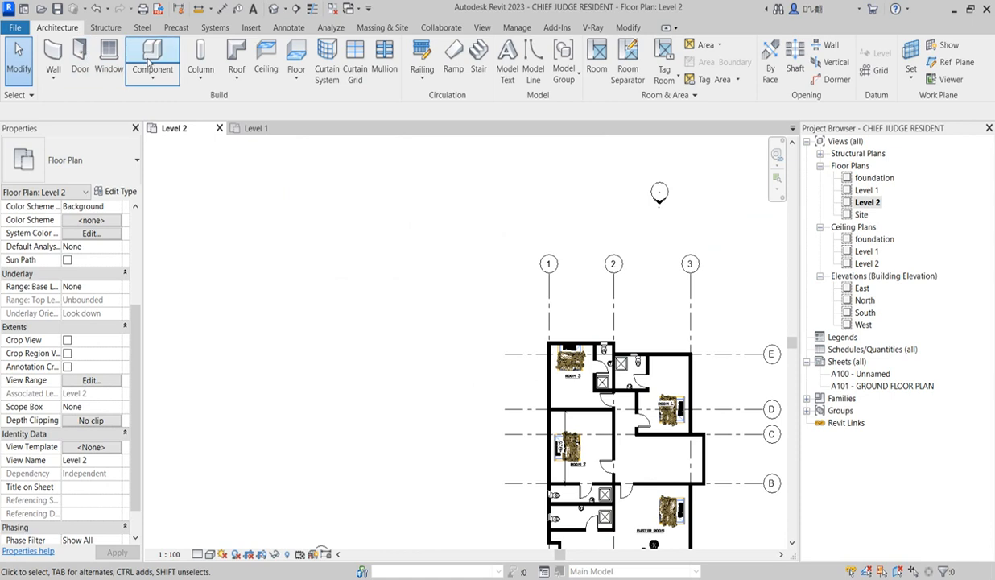
Place four M_Fixed NEW WINDOW windows in Room 3, two in the outer side wall and two in the wall behind the bed
click(109, 60)
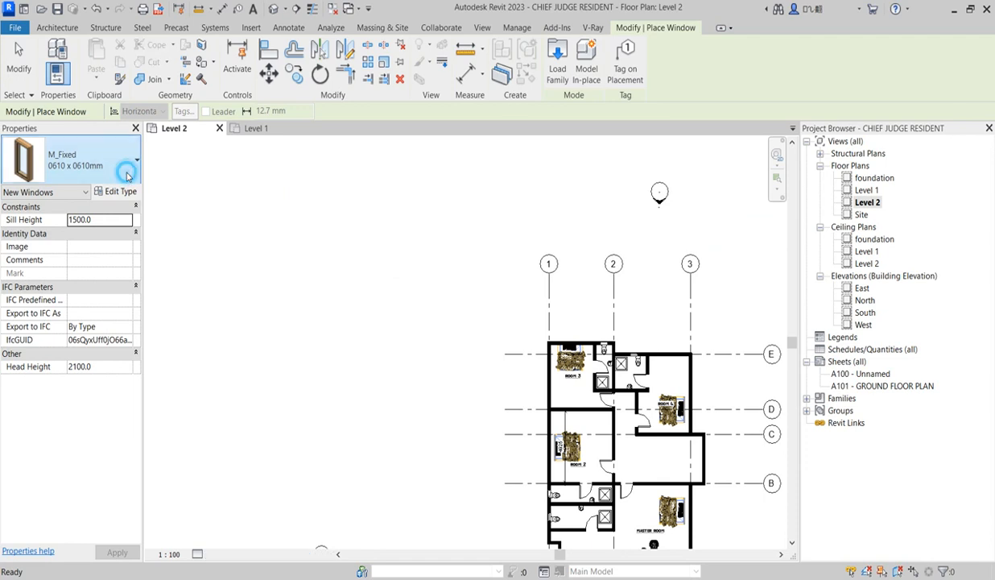
click(127, 179)
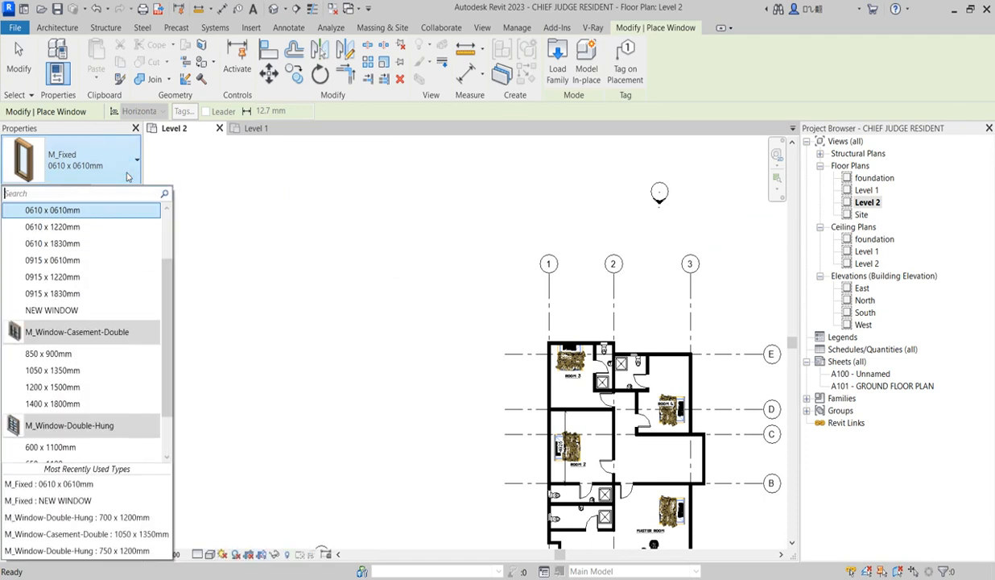
click(71, 500)
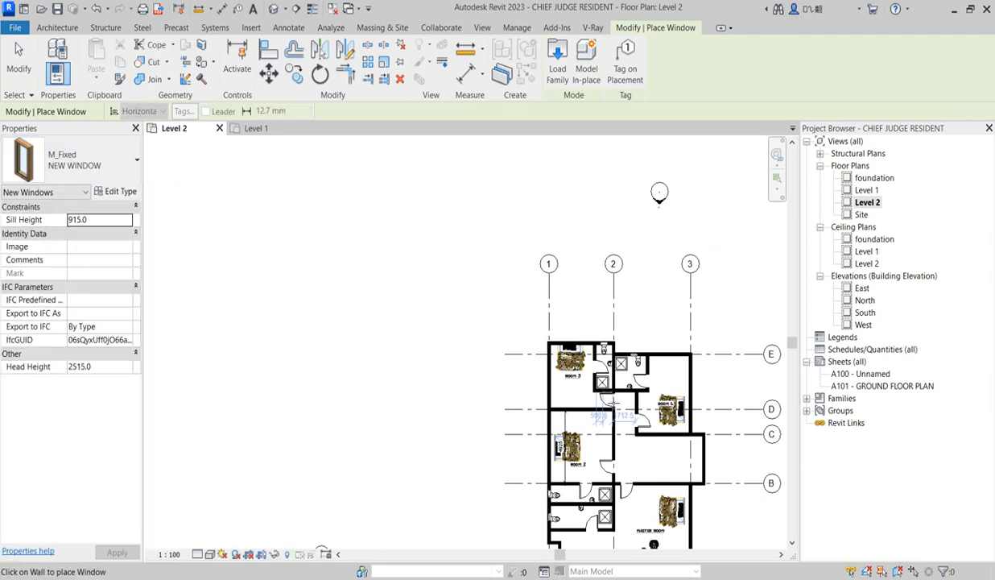
scroll(558, 391, up, 2)
scroll(541, 388, up, 4)
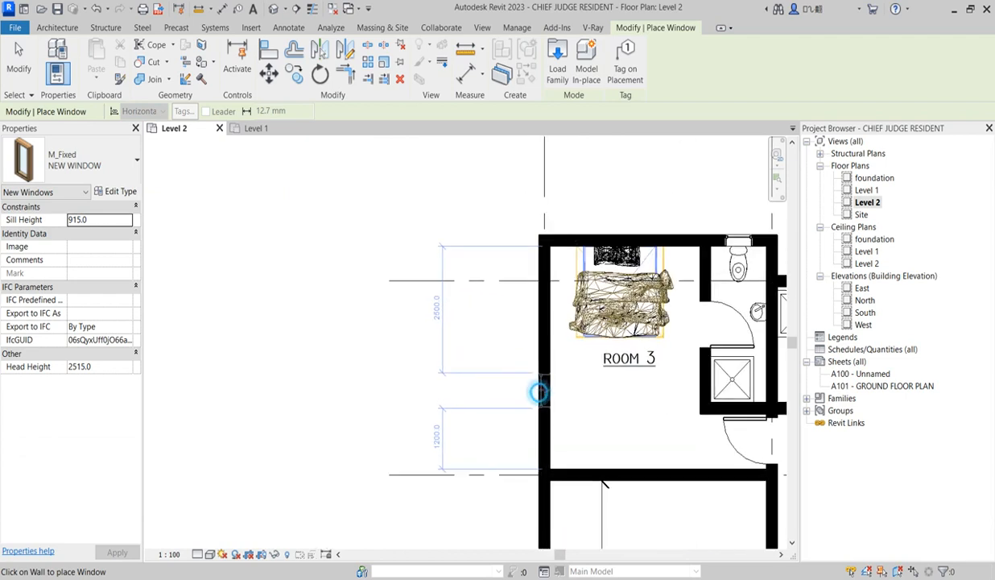
click(538, 393)
click(544, 342)
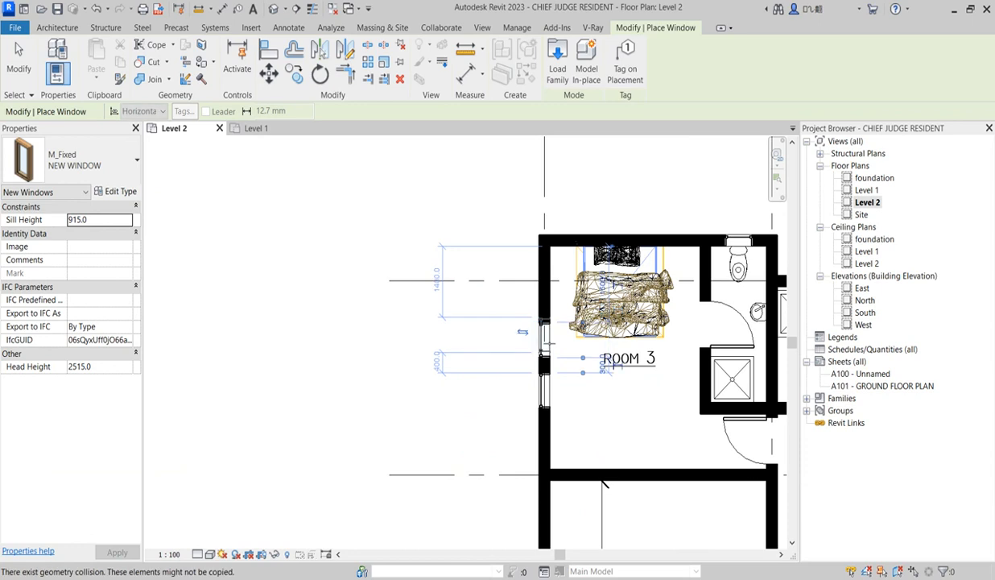
click(585, 238)
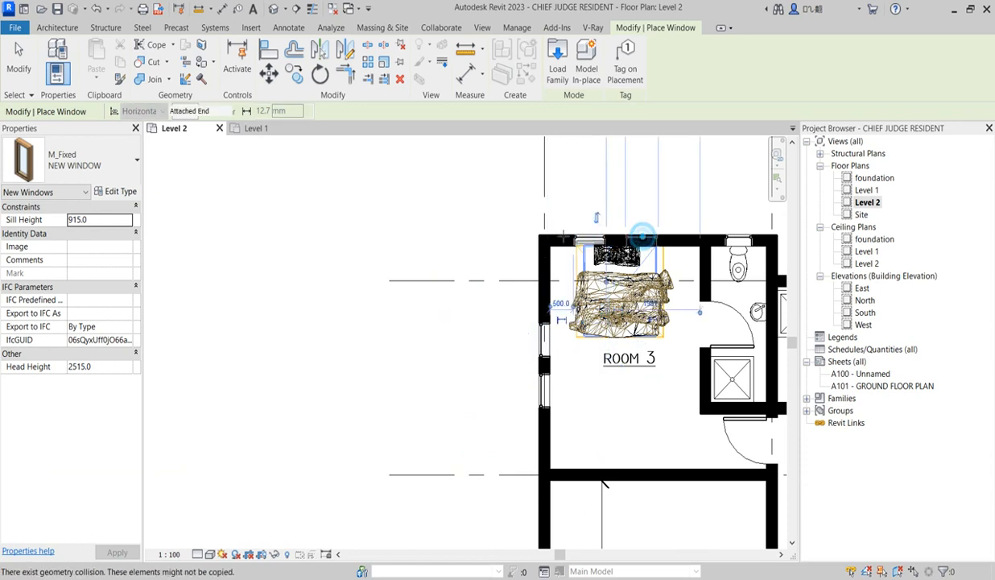
Place four M_Fixed NEW WINDOW windows in Room 4, two in the outer side wall and two in the wall along grid E
scroll(554, 246, down, 4)
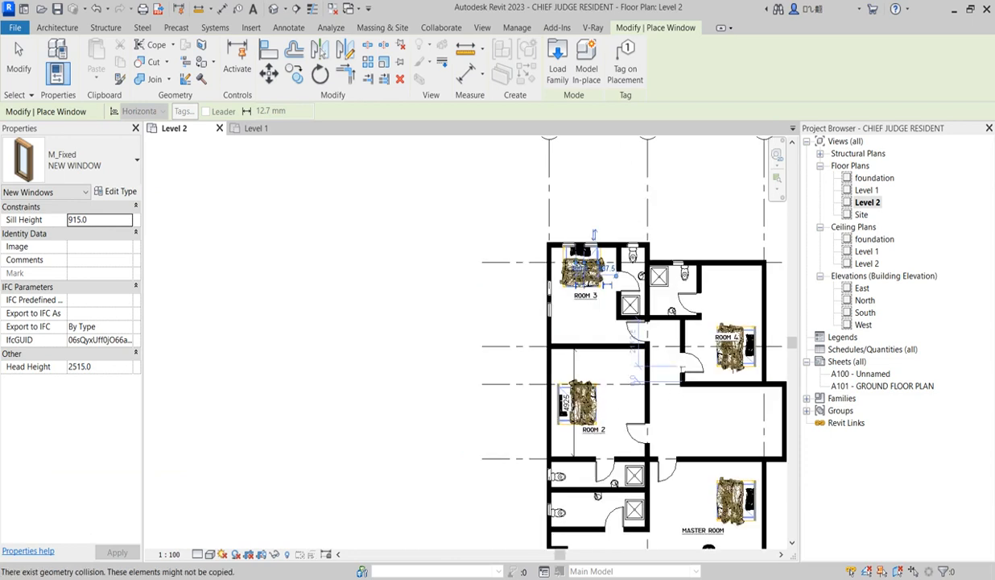
scroll(774, 320, up, 3)
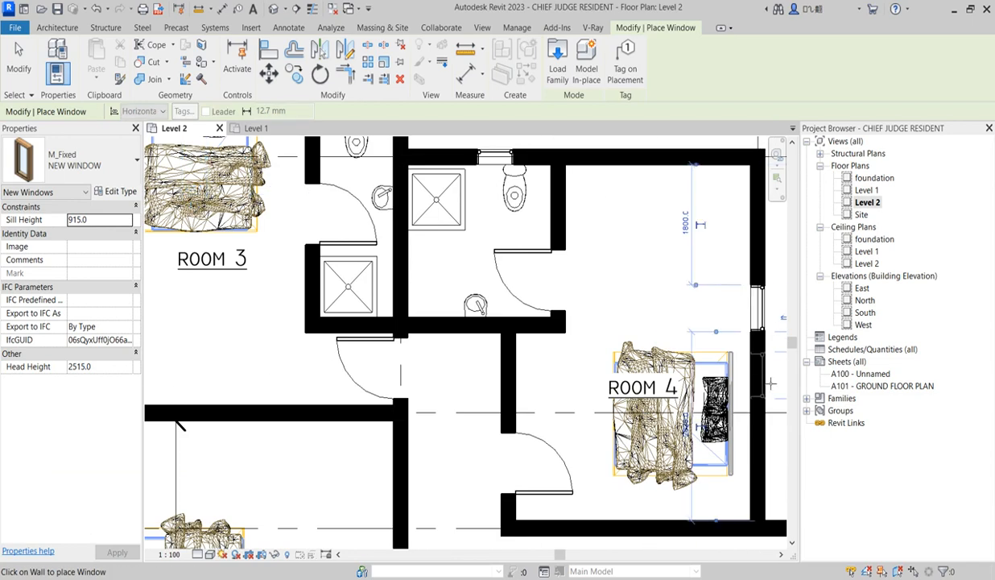
scroll(706, 364, down, 2)
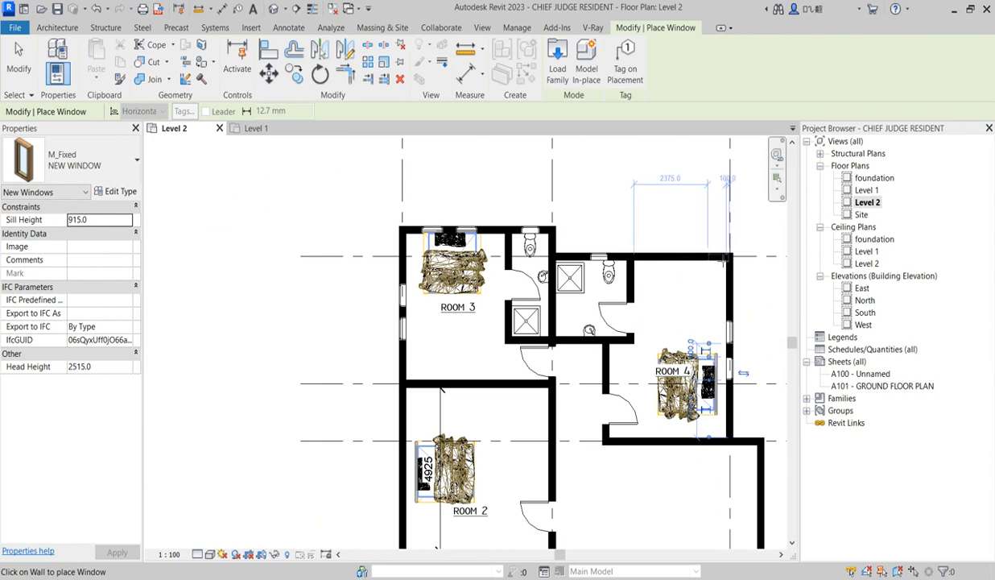
scroll(701, 258, up, 1)
scroll(700, 256, up, 1)
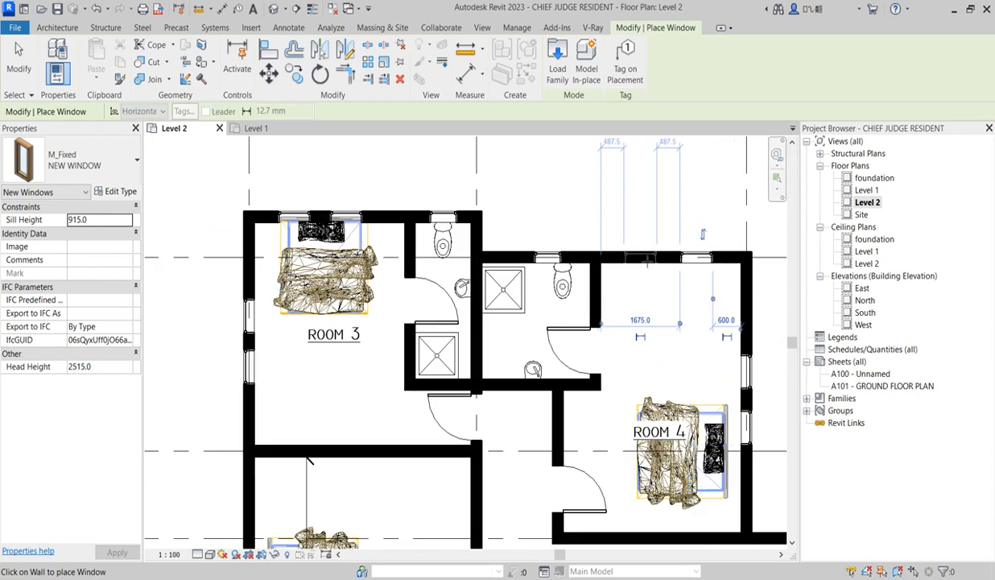
Place four M_Fixed NEW WINDOW windows in the Master Room's outer side wall, two behind the bed and two beside the seating
scroll(670, 229, down, 5)
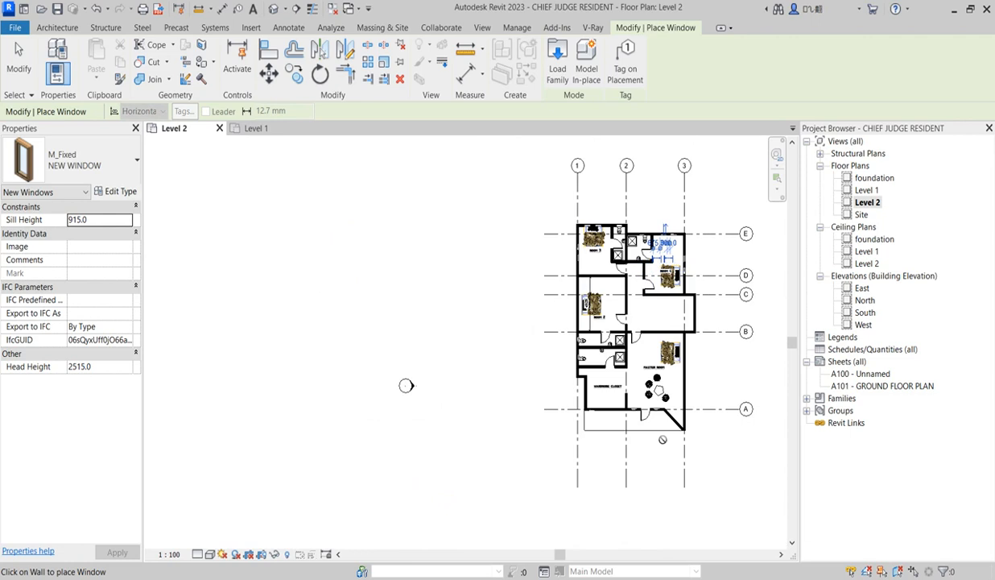
scroll(660, 453, up, 2)
scroll(565, 369, up, 2)
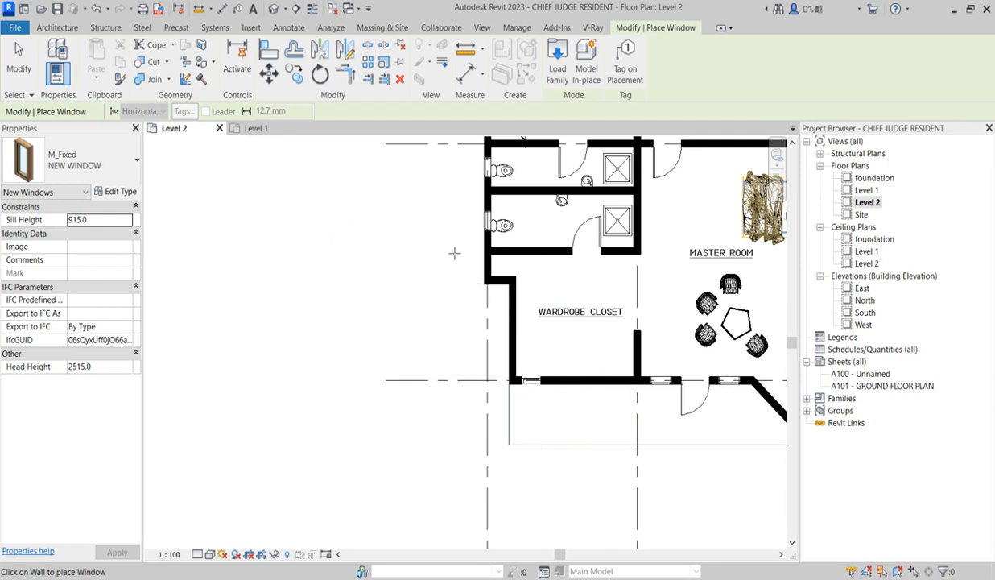
scroll(517, 383, down, 2)
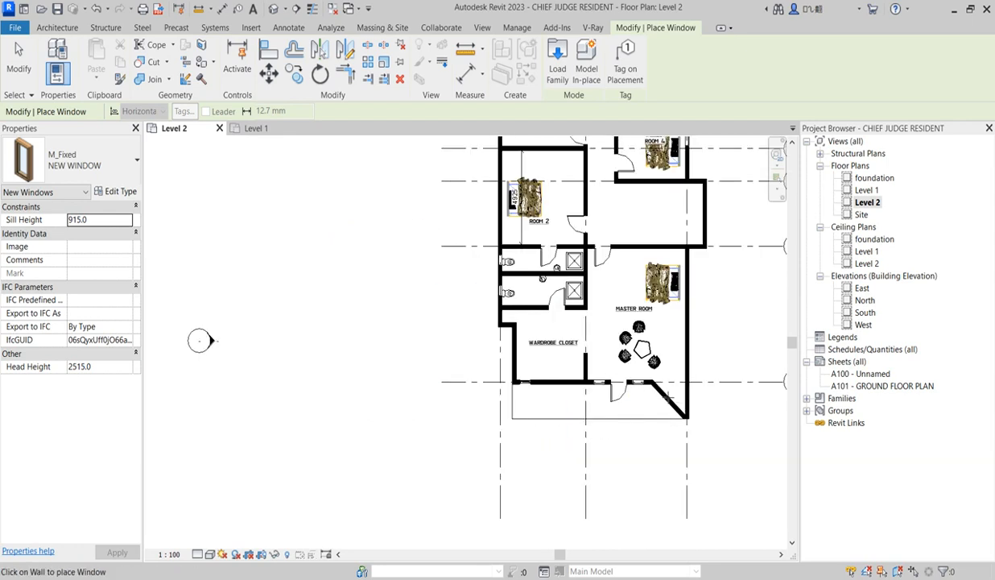
scroll(706, 359, up, 2)
click(690, 245)
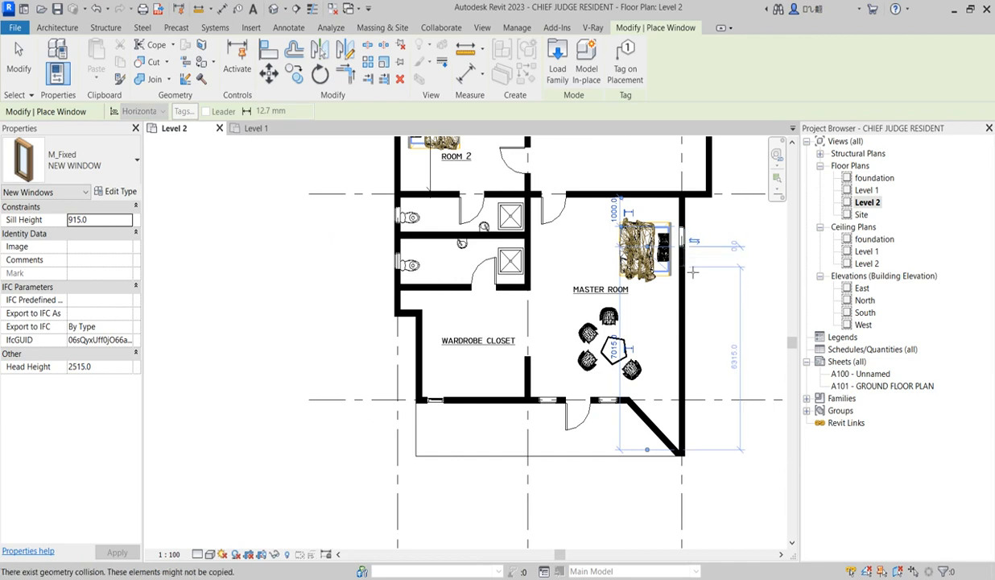
click(692, 352)
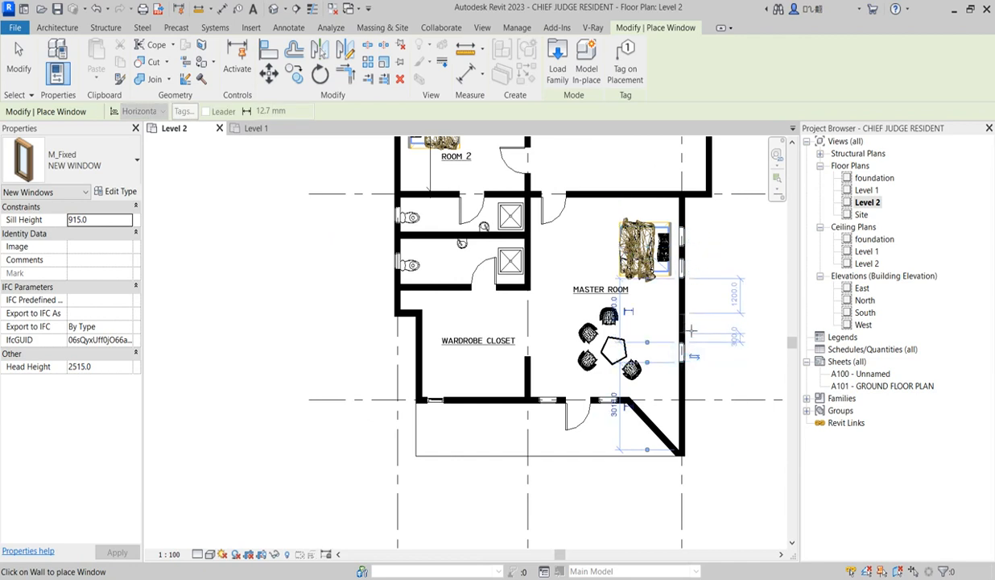
Place four M_Fixed NEW WINDOW windows in Room 2's outer side wall and shift the pair nearest the bathroom slightly toward it
scroll(687, 324, down, 2)
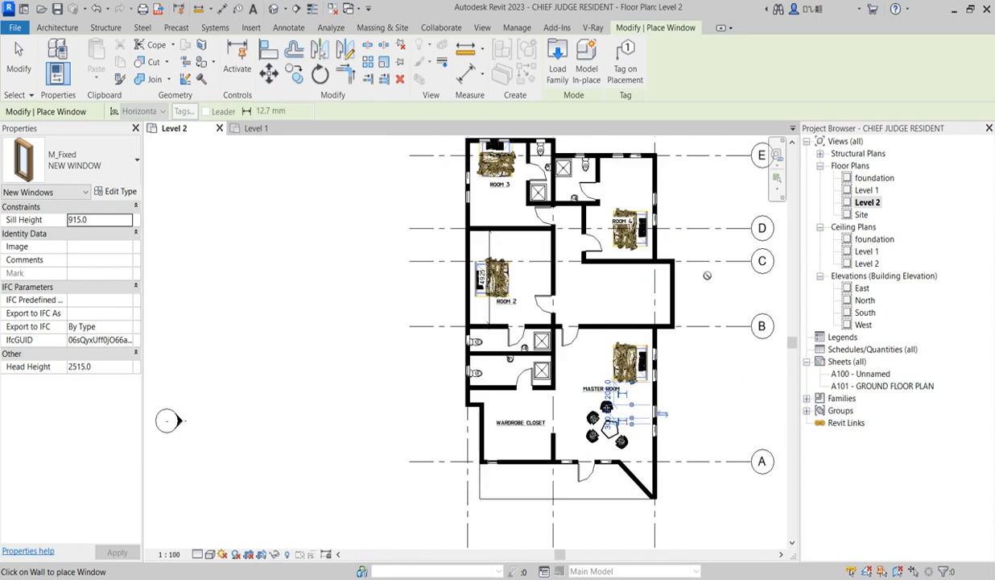
scroll(470, 270, up, 2)
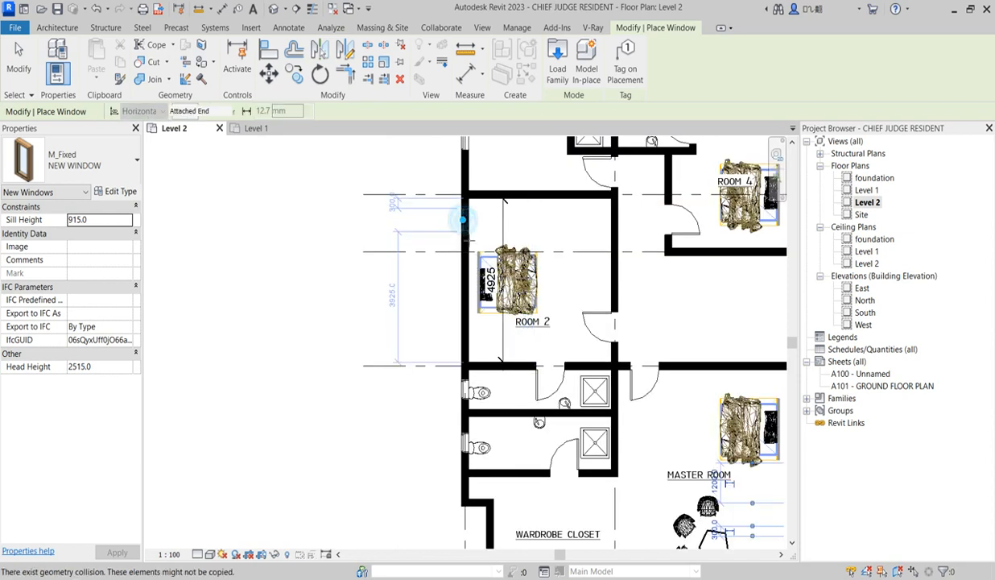
click(464, 240)
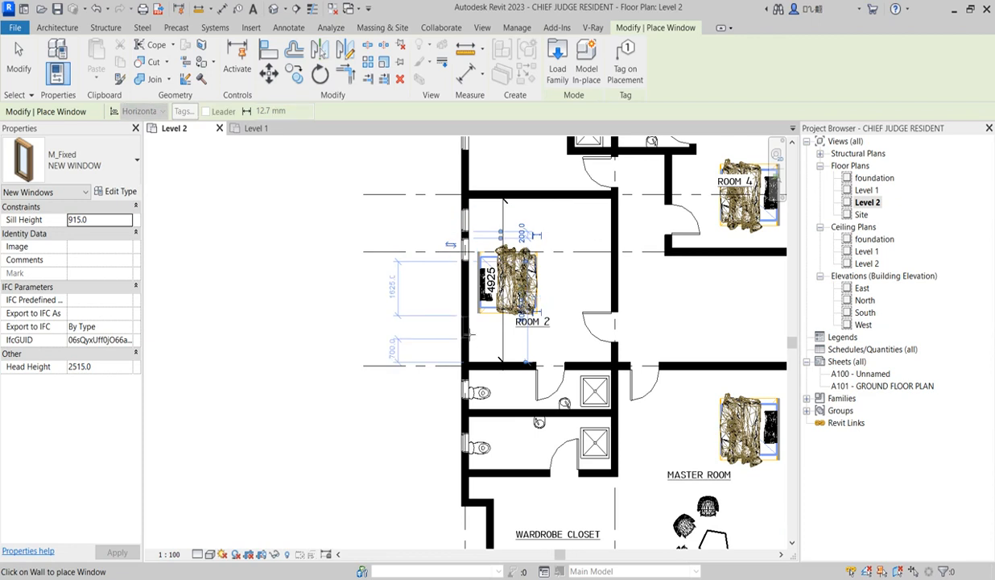
scroll(464, 315, up, 2)
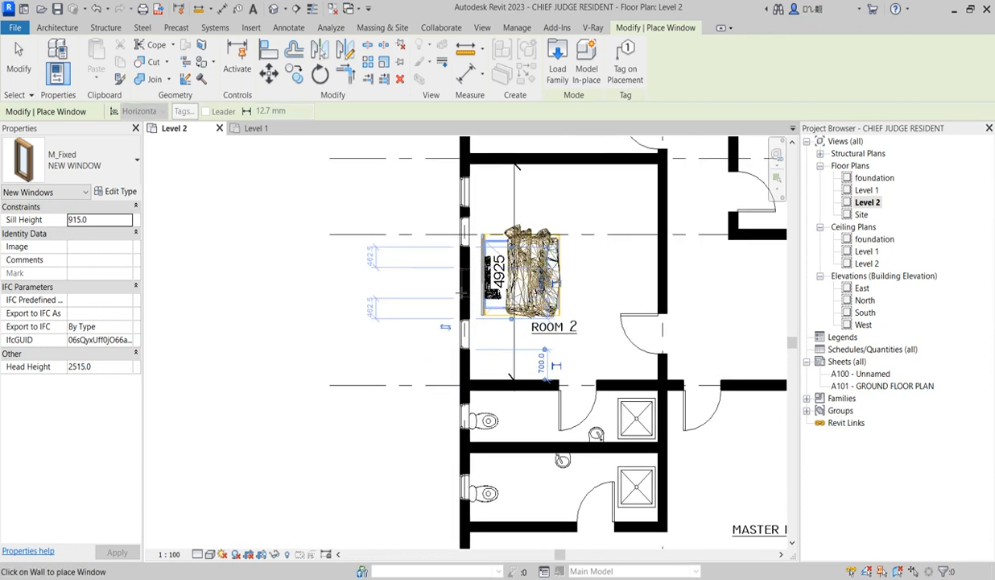
key(Escape)
key(Escape)
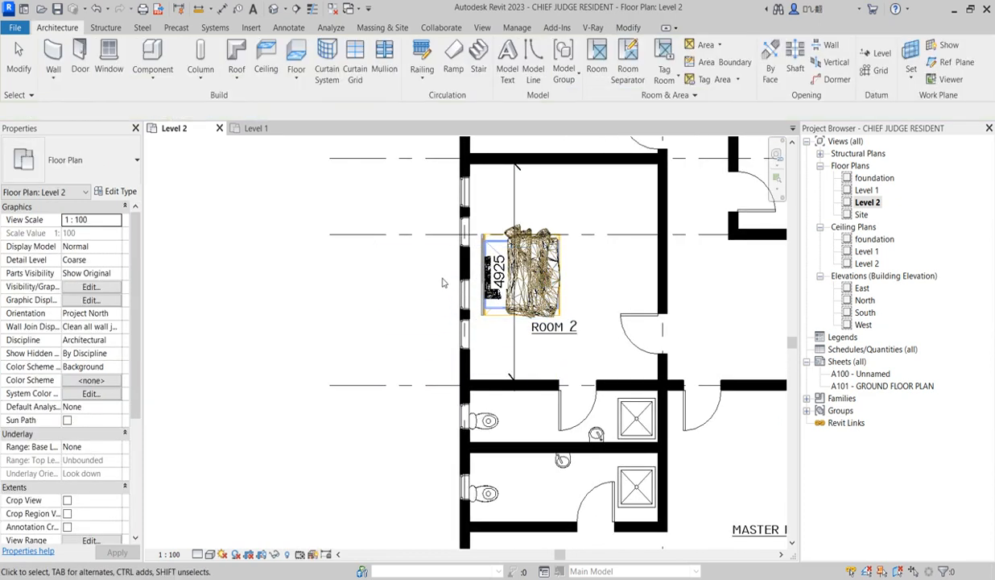
drag(482, 360, 482, 362)
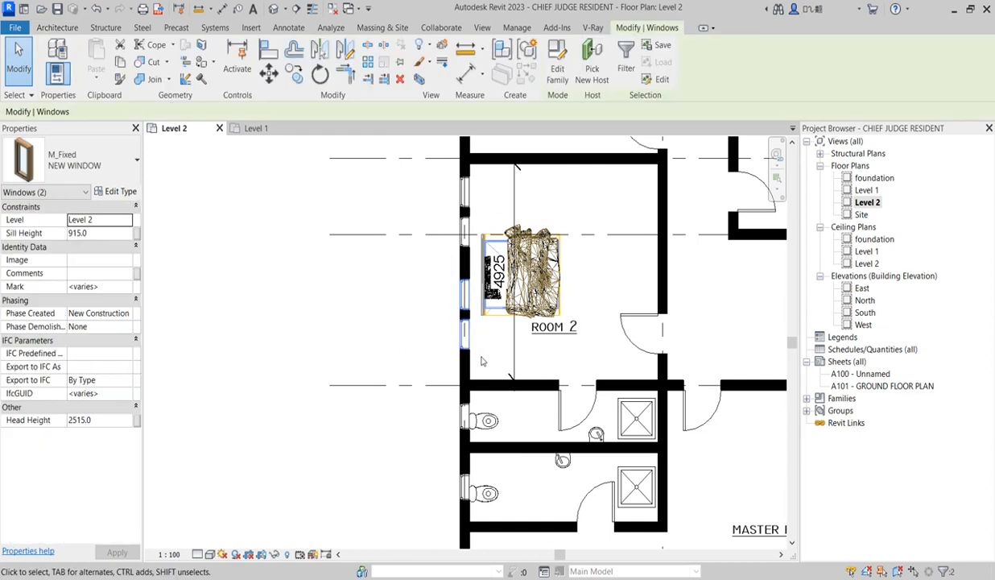
click(444, 342)
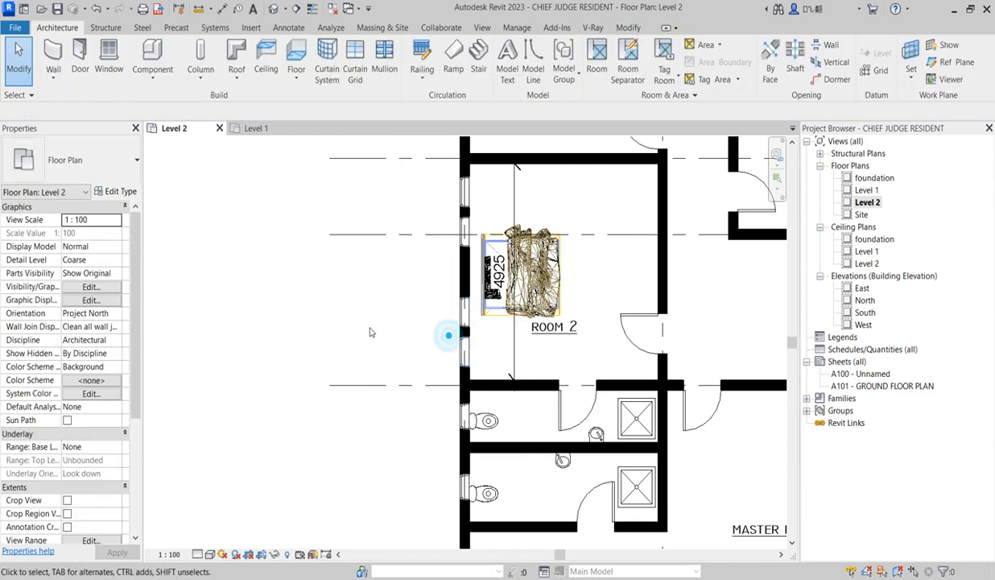
Review the window layout of all bedrooms and the wardrobe closet on the Level 2 plan
scroll(403, 338, down, 5)
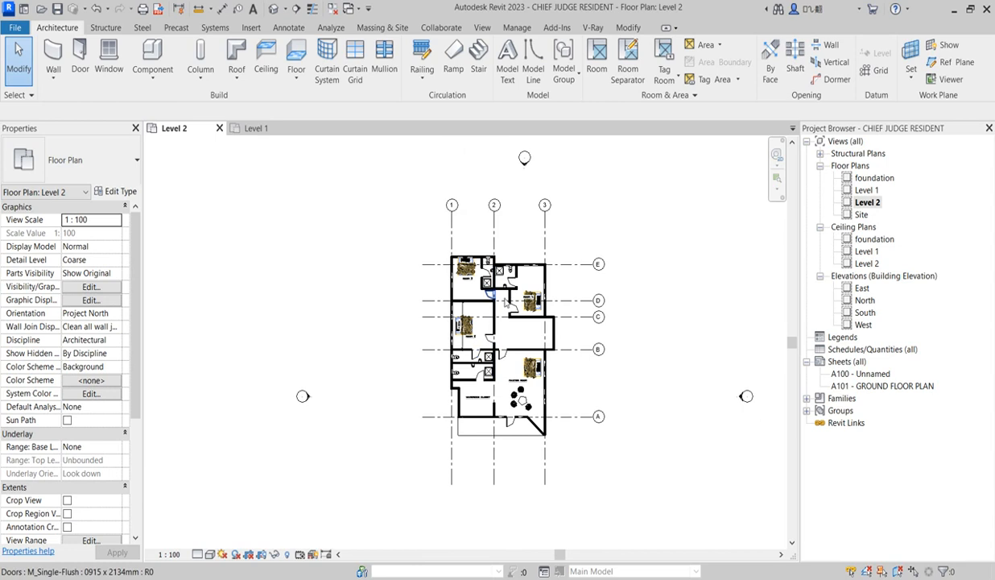
scroll(534, 288, up, 2)
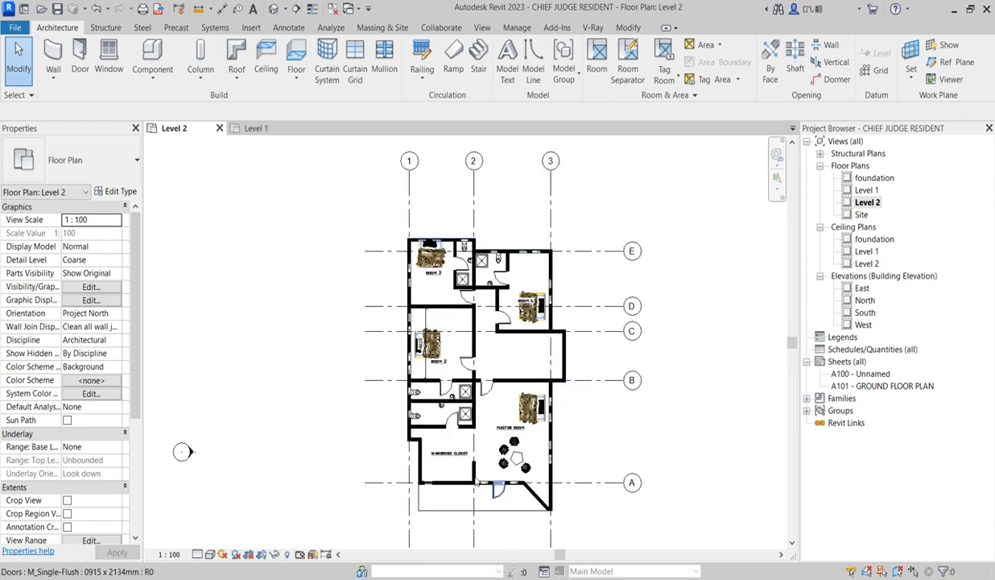
scroll(483, 468, up, 2)
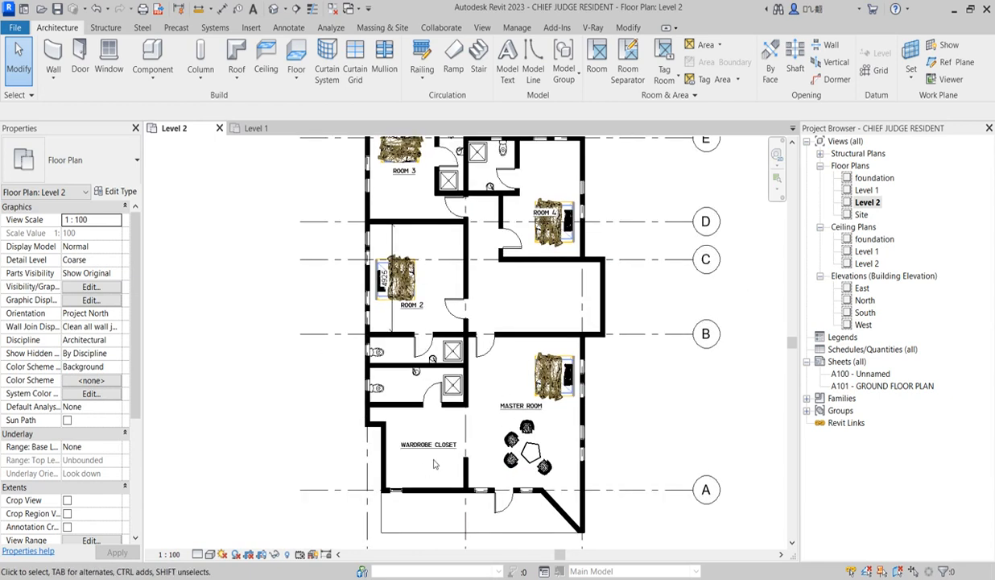
scroll(435, 447, up, 2)
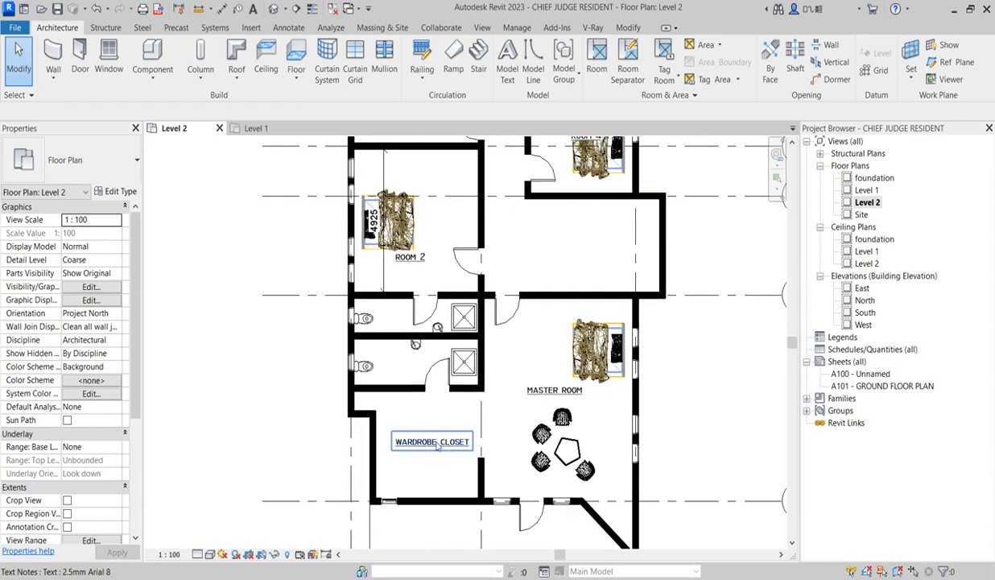
scroll(482, 435, down, 2)
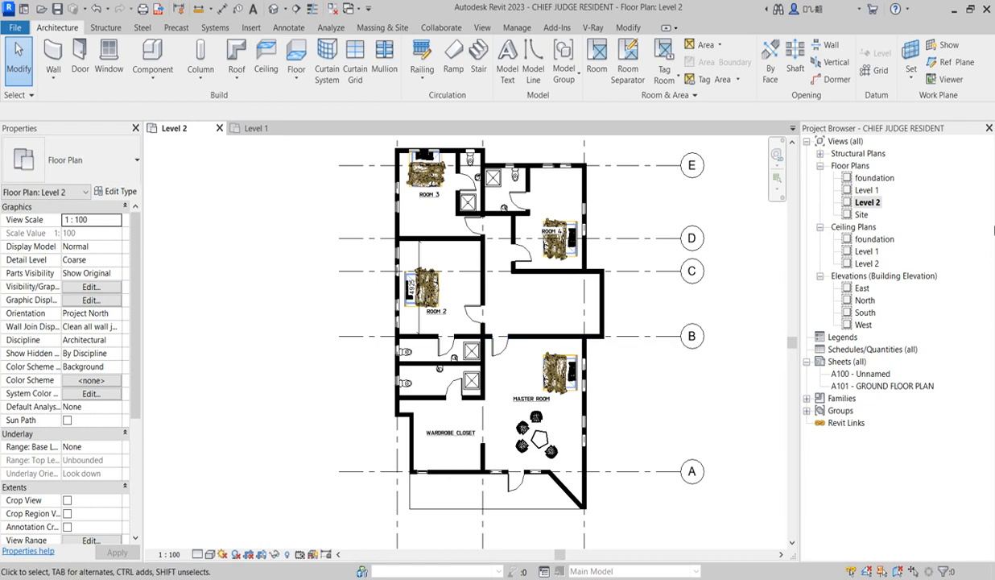
scroll(556, 263, up, 2)
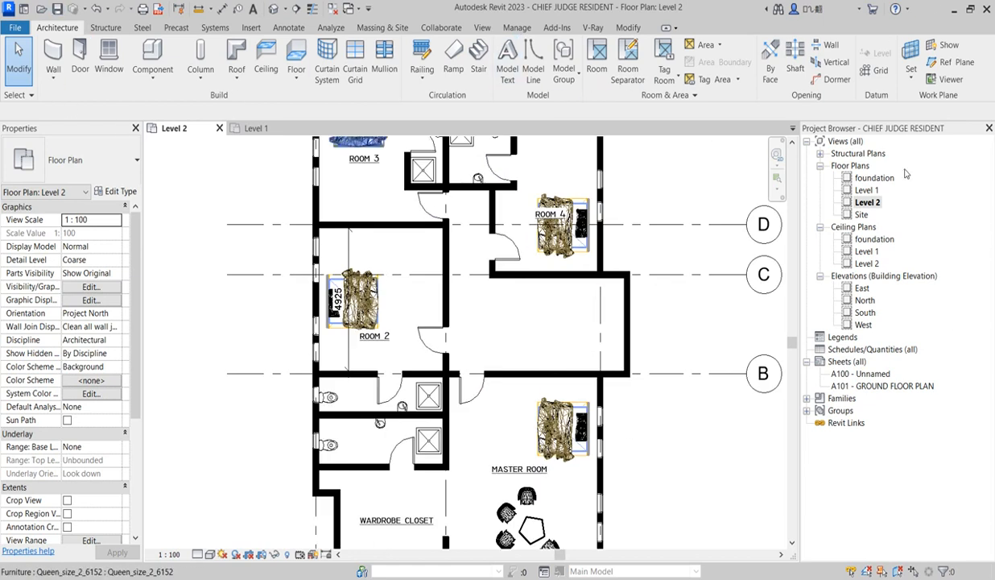
On the Level 1 floor plan, start a sketched stair run and draw its U-shaped boundary along three STAIR room walls with 2187.5 mm legs
double_click(866, 190)
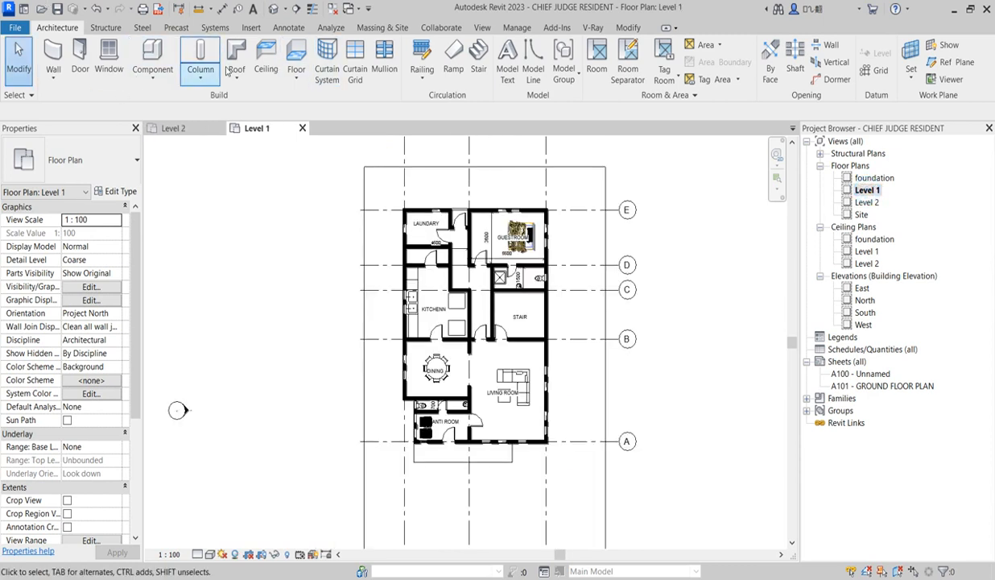
click(479, 71)
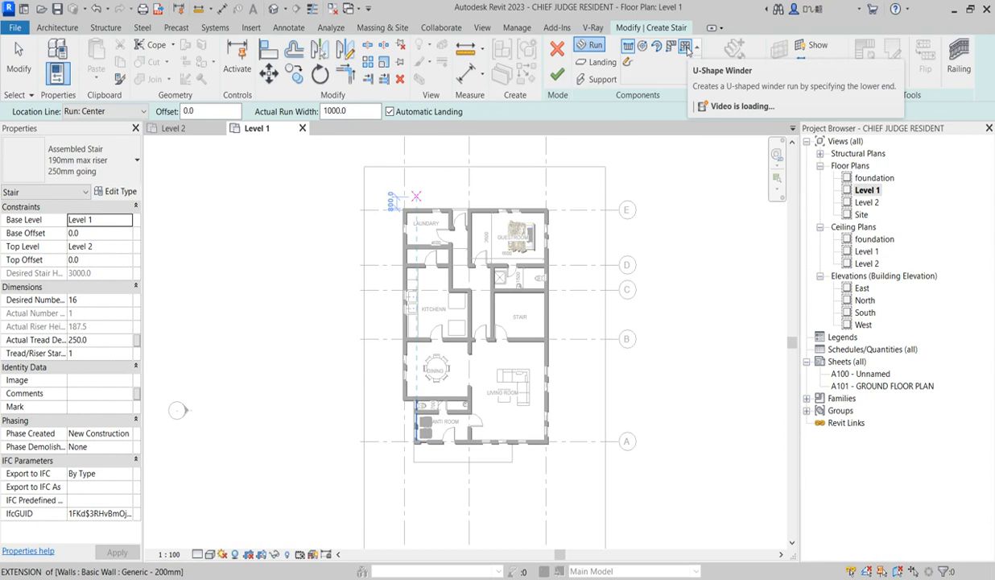
click(627, 64)
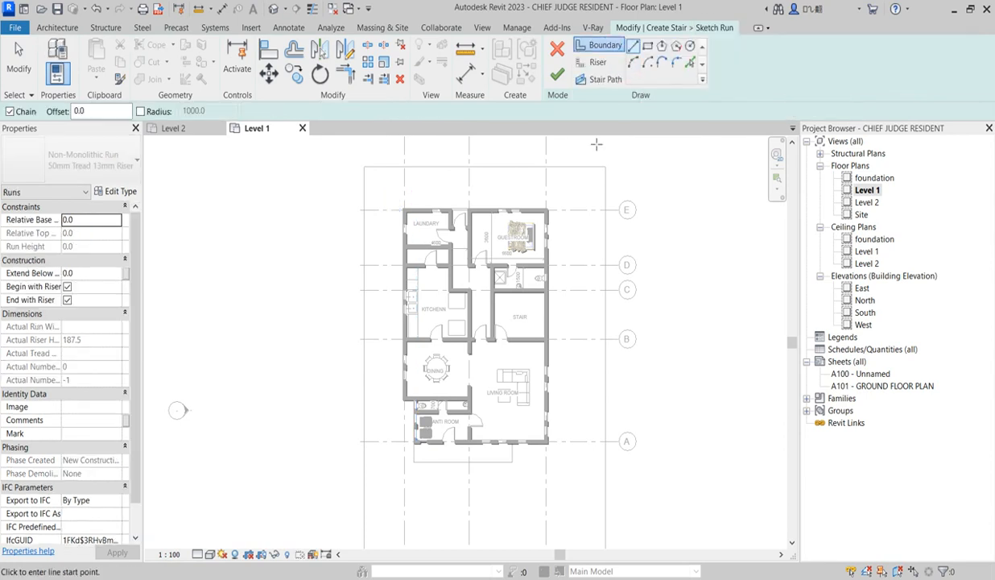
scroll(521, 305, up, 5)
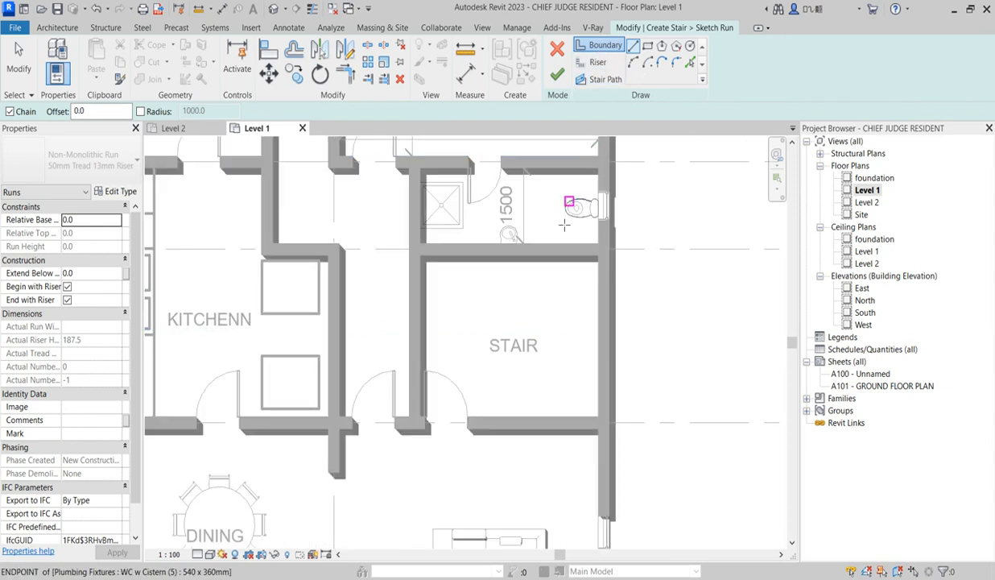
click(498, 256)
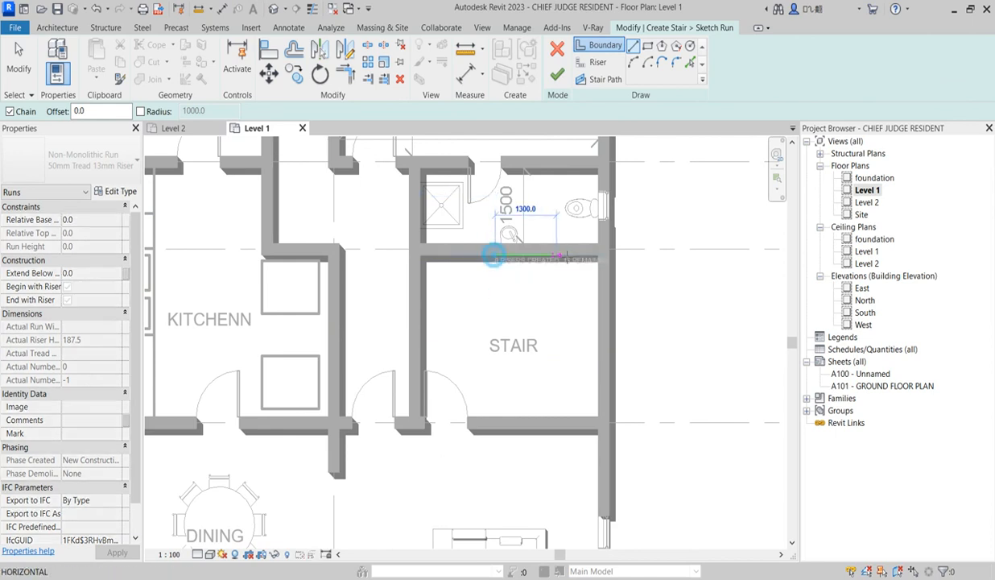
click(598, 256)
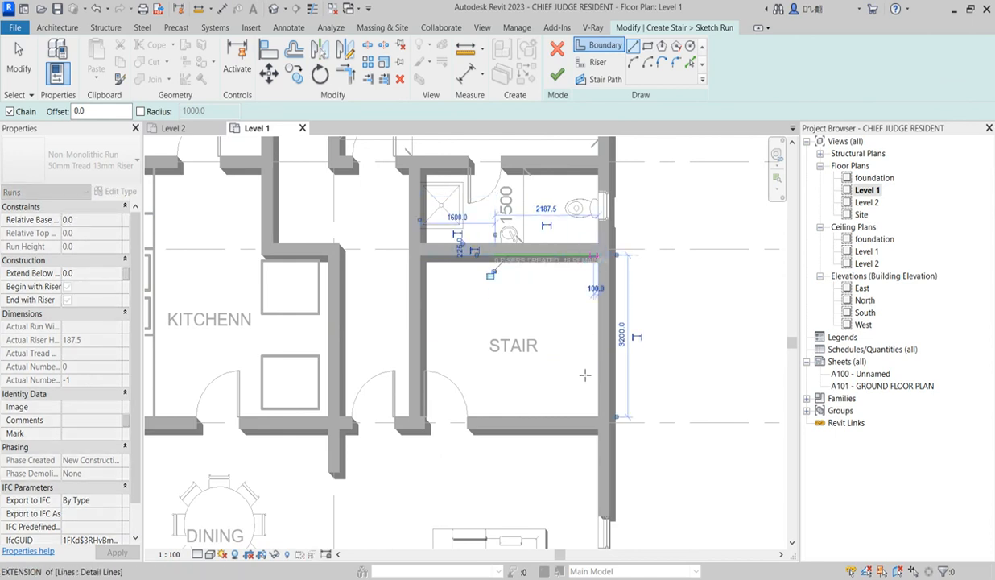
click(600, 417)
click(497, 418)
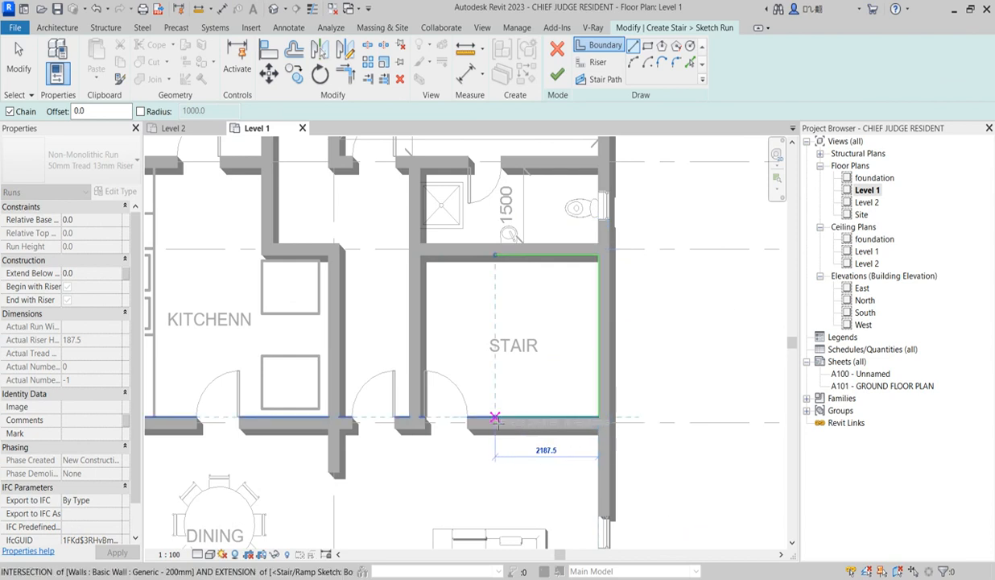
right_click(519, 288)
click(562, 295)
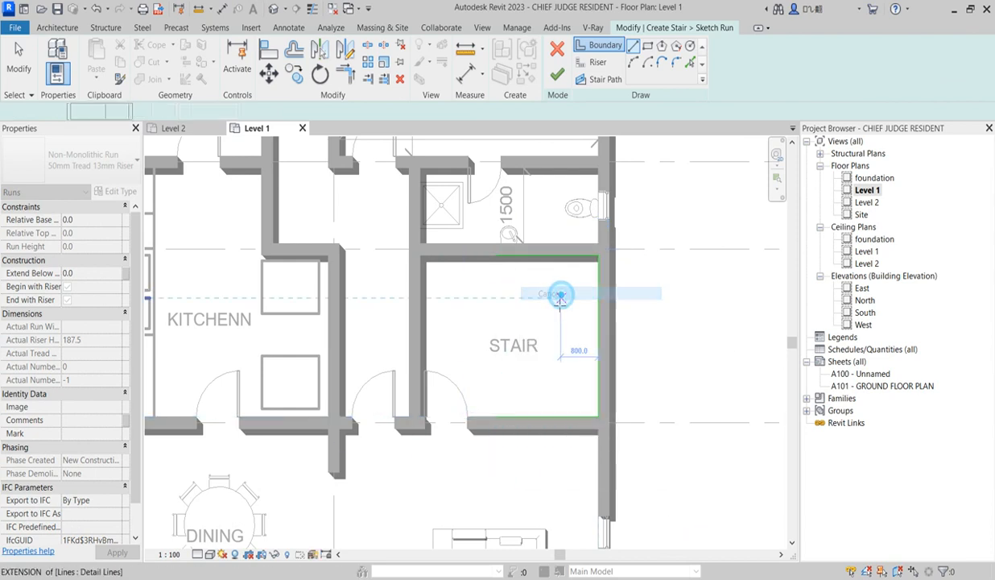
Offset copies of the three stair boundary lines 1000 mm toward the inside of the STAIR room
click(294, 48)
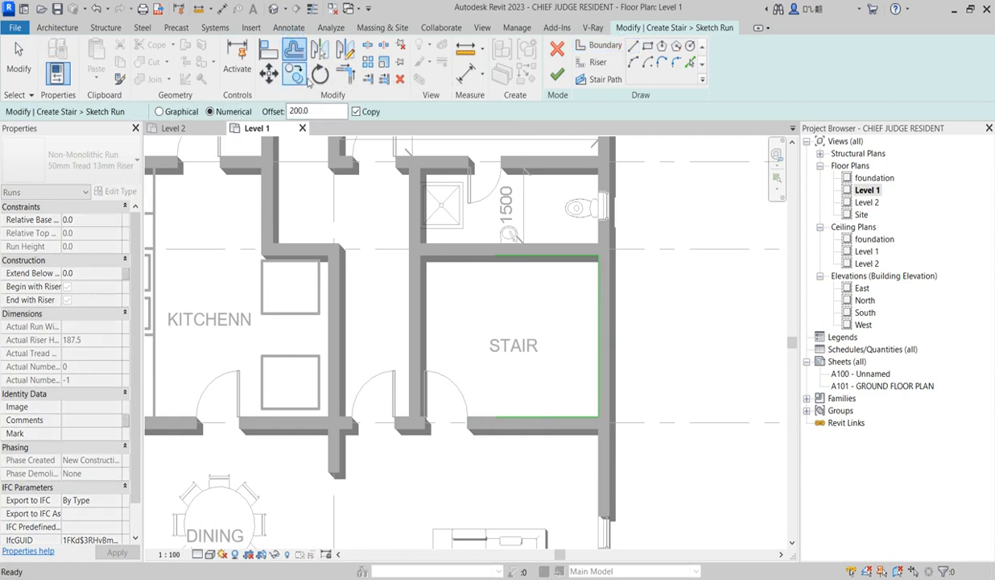
drag(330, 113, 274, 119)
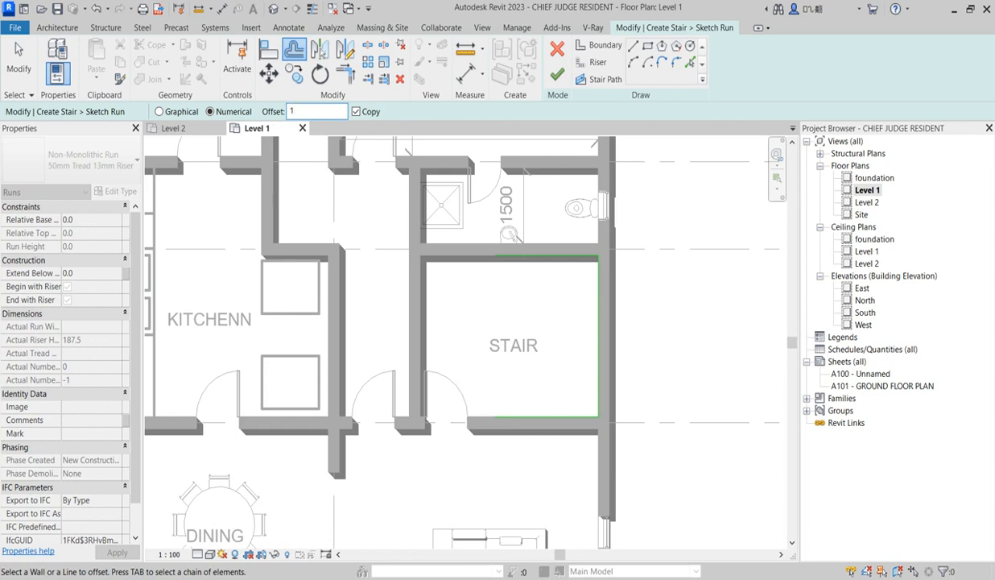
click(521, 258)
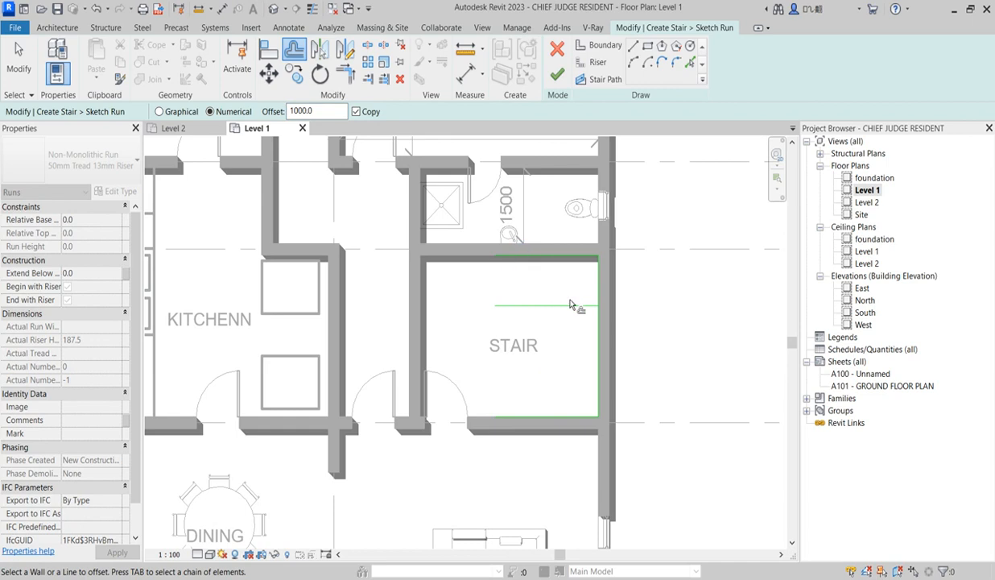
click(595, 329)
click(535, 419)
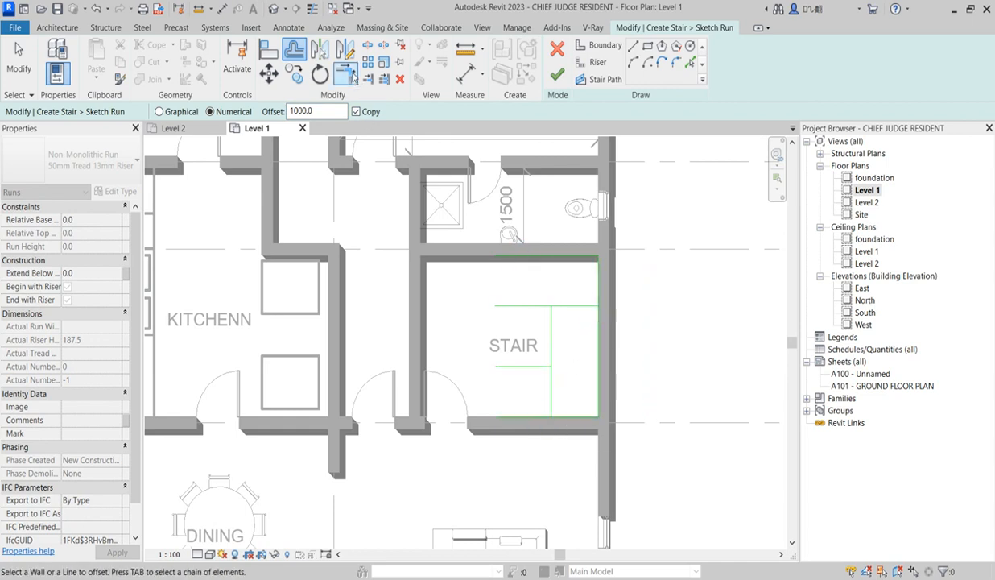
Trim the three offset stair boundary lines at their two corners to form a clean inner U shape
click(350, 75)
click(549, 330)
click(537, 306)
click(551, 328)
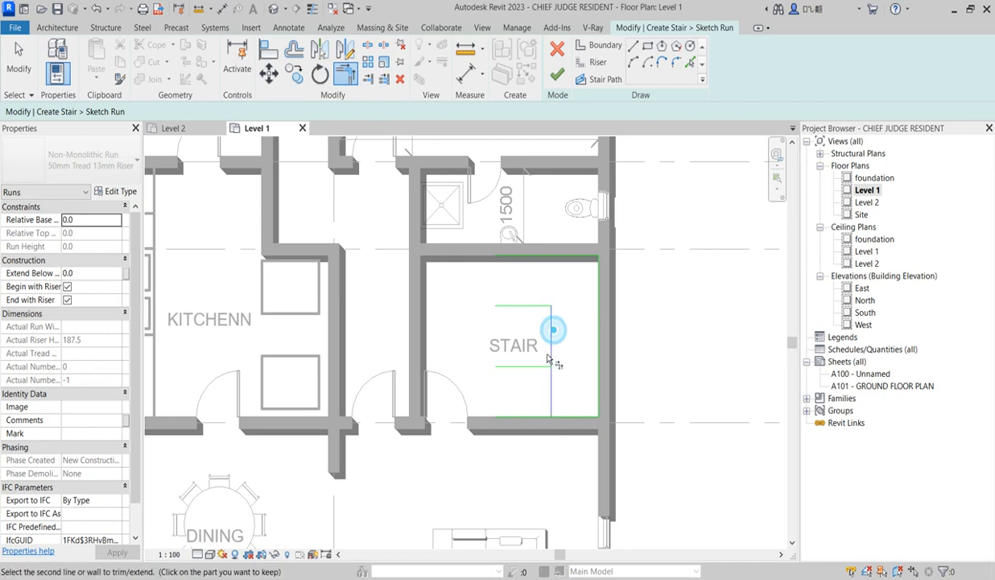
click(527, 366)
right_click(565, 276)
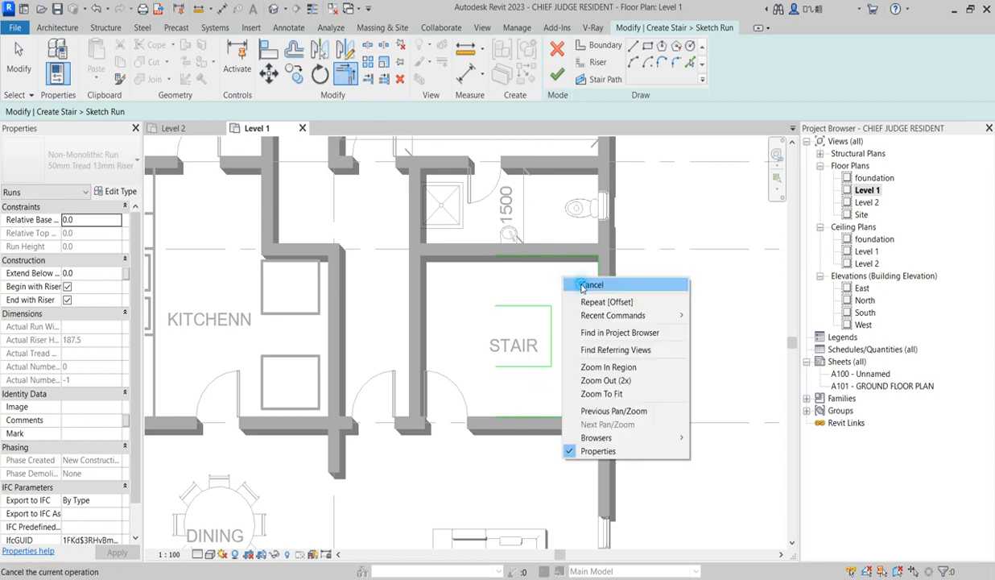
click(575, 284)
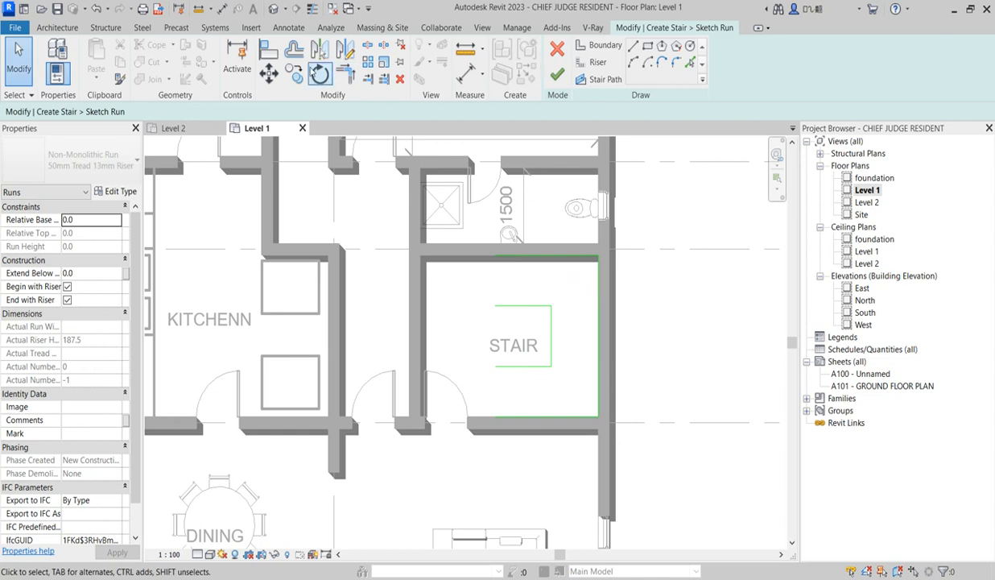
click(50, 29)
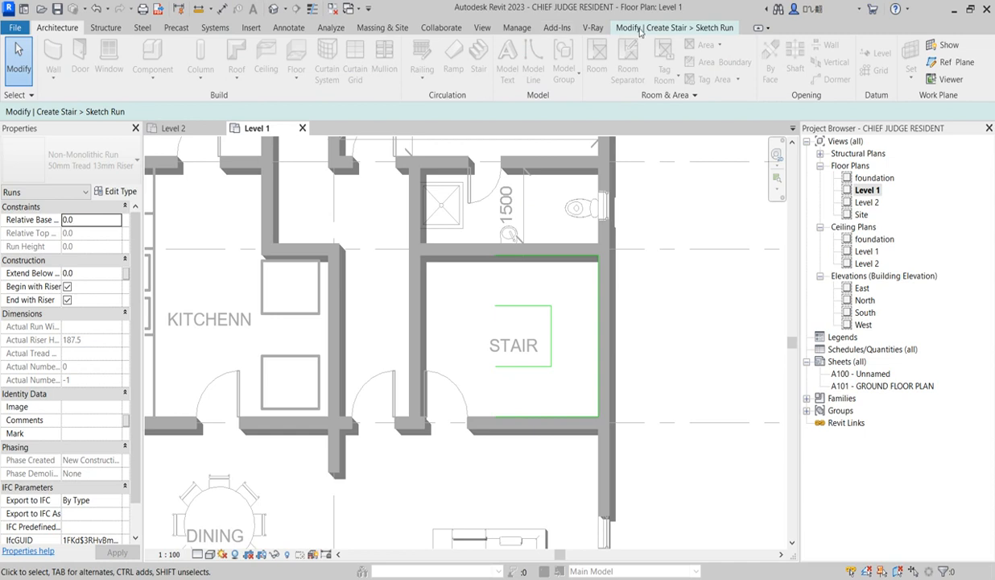
click(668, 28)
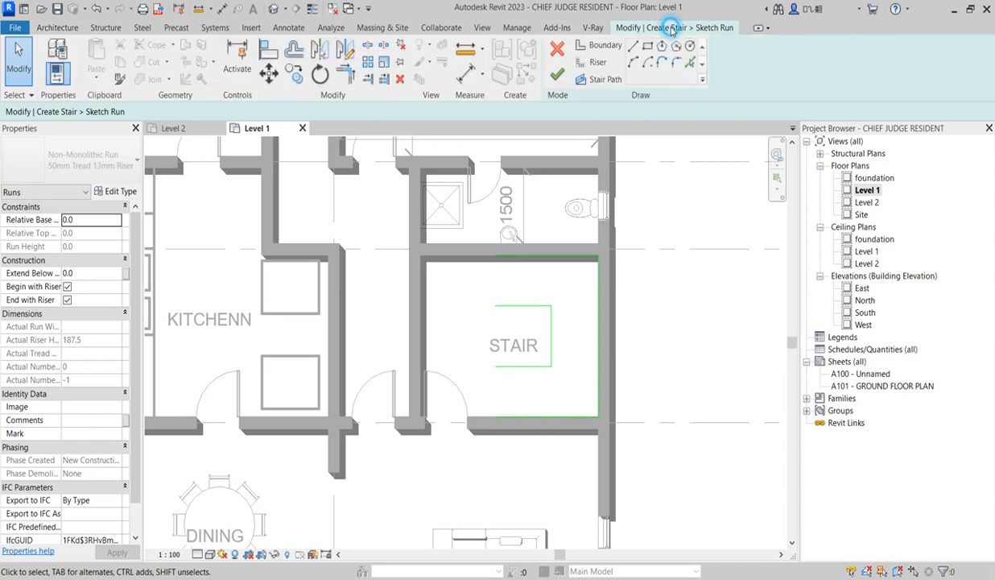
Draw a 1000 mm riser at the upper leg's open end and horizontal risers from both inner corners to the exterior wall
click(596, 64)
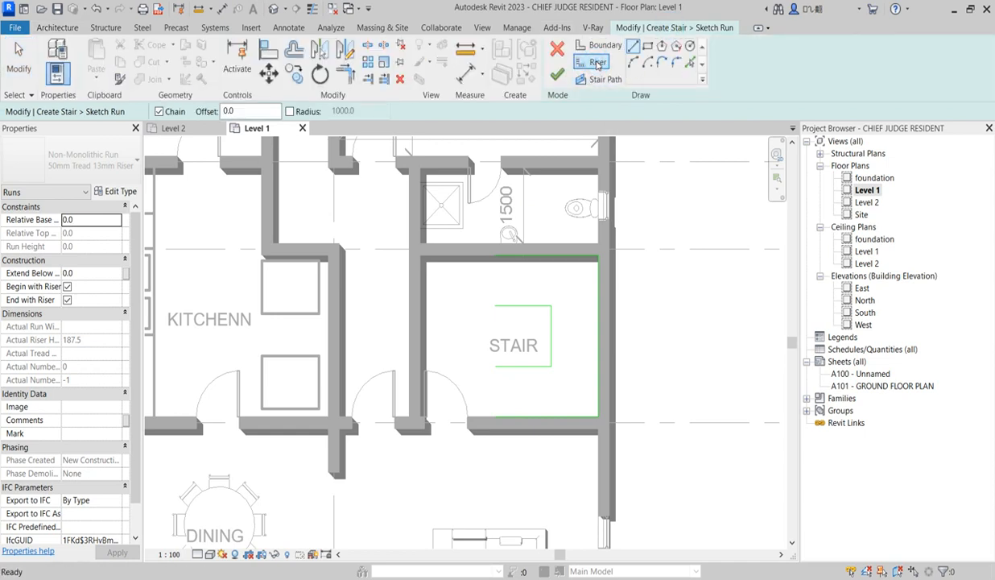
click(495, 305)
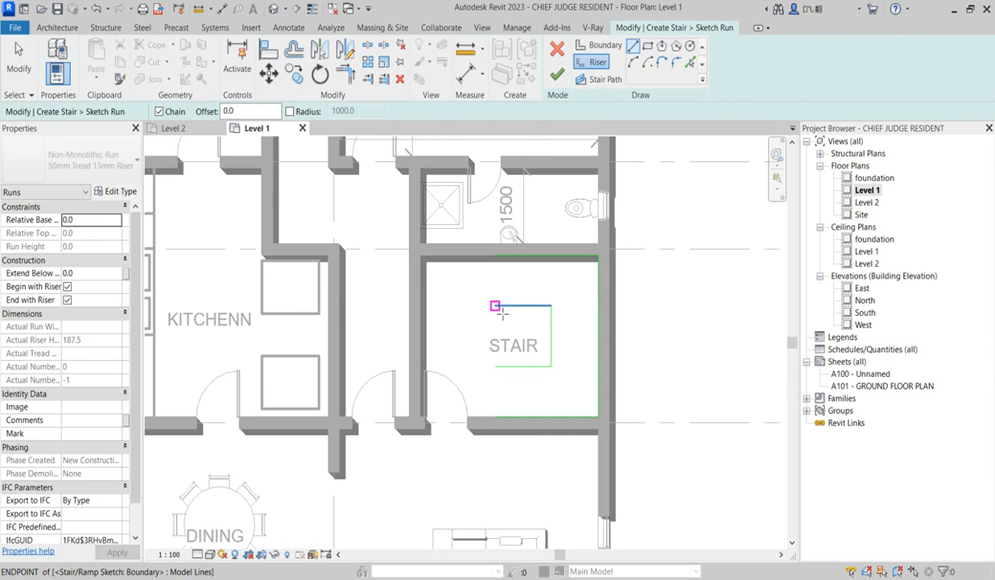
click(495, 256)
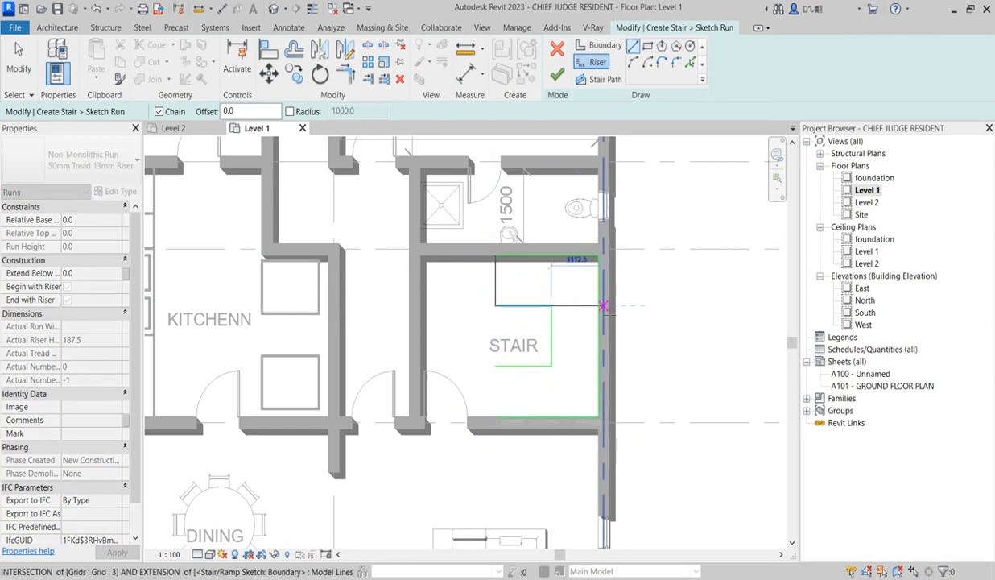
click(600, 306)
key(Escape)
click(549, 368)
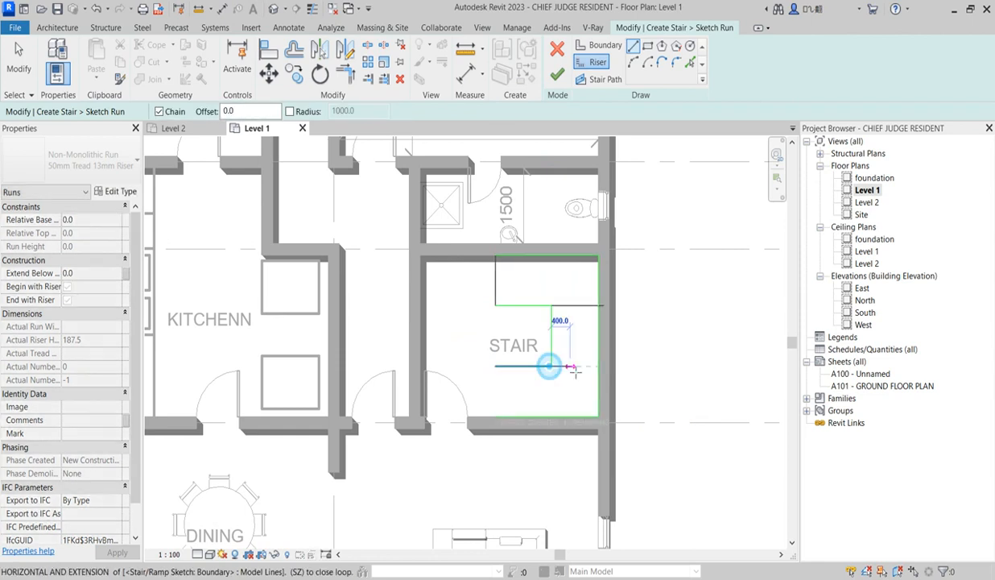
key(Escape)
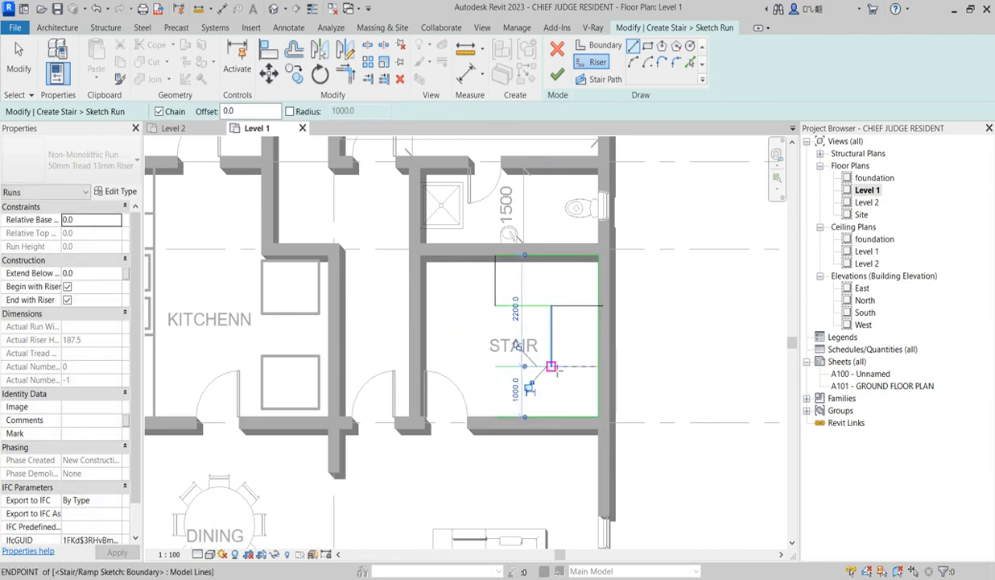
Draw vertical risers across the lower leg at its inner corner and open end, and across the upper leg at its inner corner
click(550, 366)
click(554, 419)
key(Escape)
click(496, 367)
click(495, 417)
key(Escape)
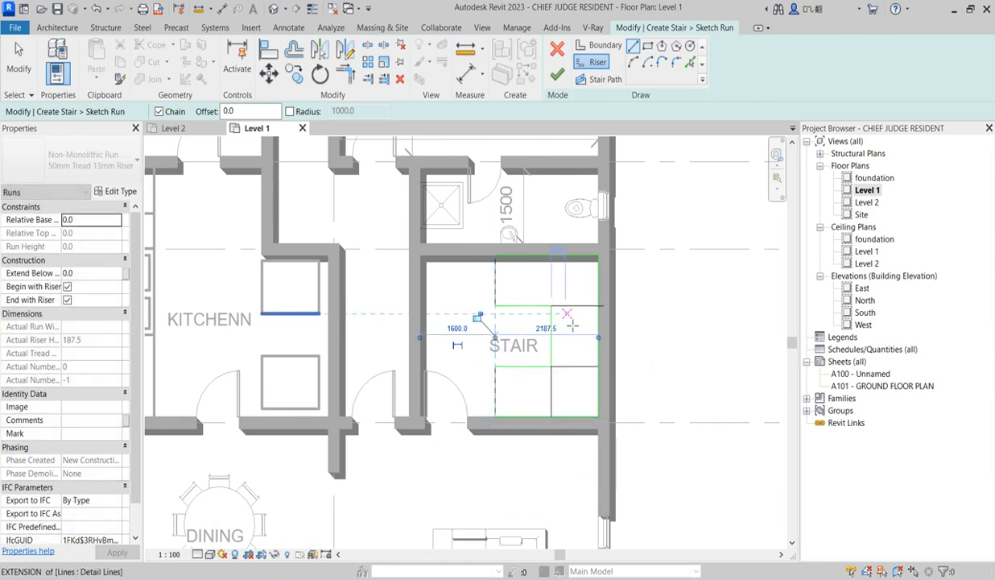
click(551, 308)
click(552, 256)
key(Escape)
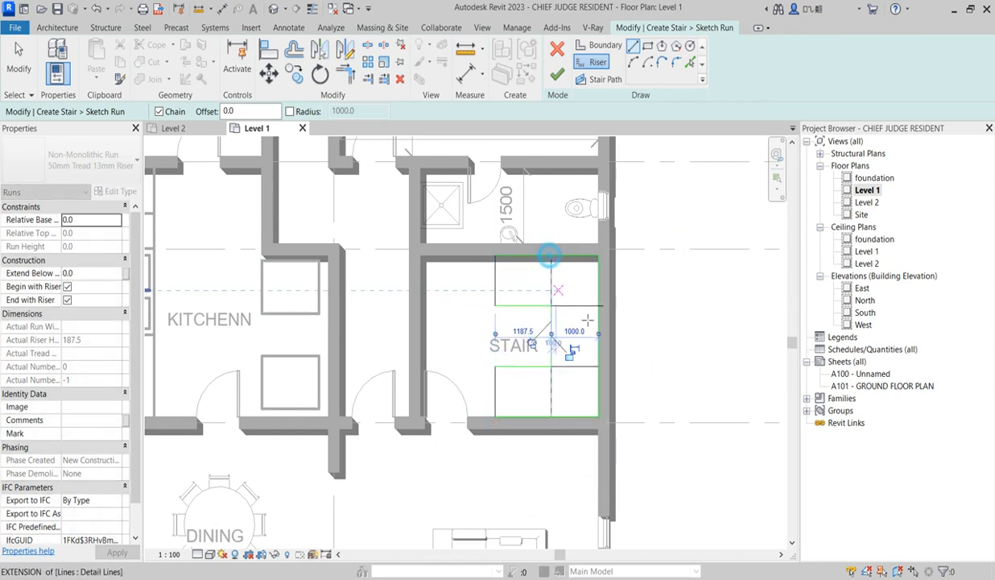
key(Escape)
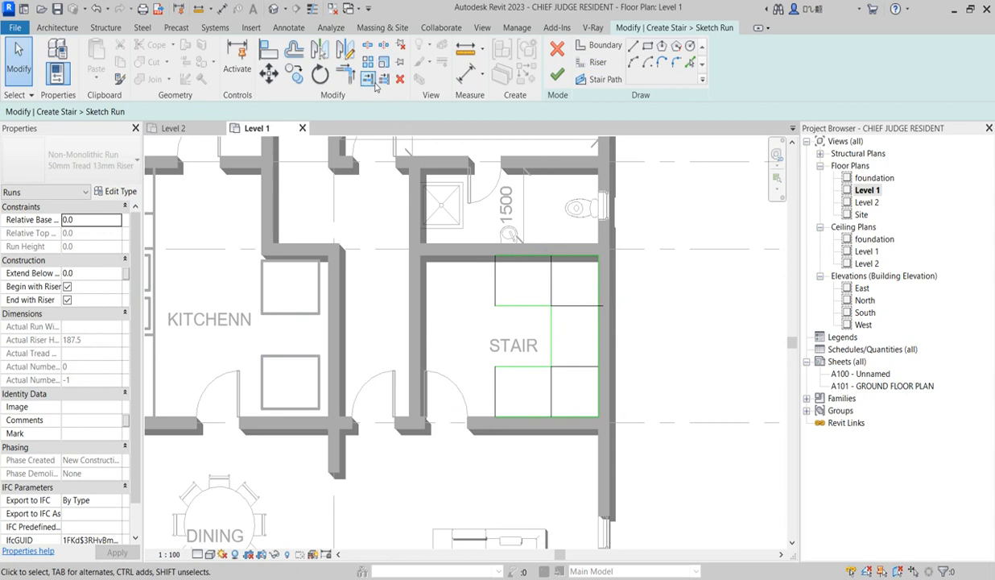
Trim the horizontal corner risers to the outer stair boundary along the exterior wall
click(383, 78)
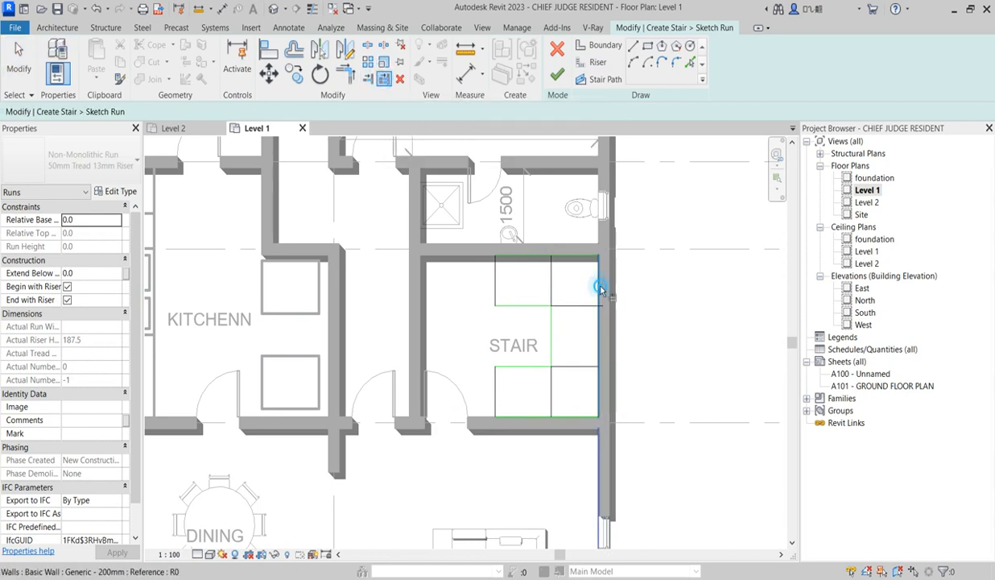
click(578, 304)
click(582, 369)
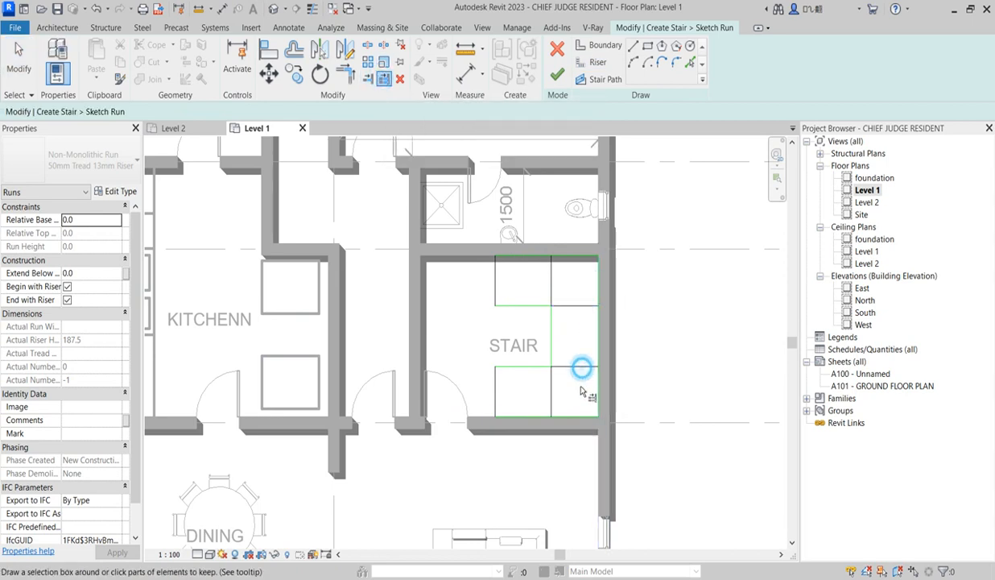
key(Escape)
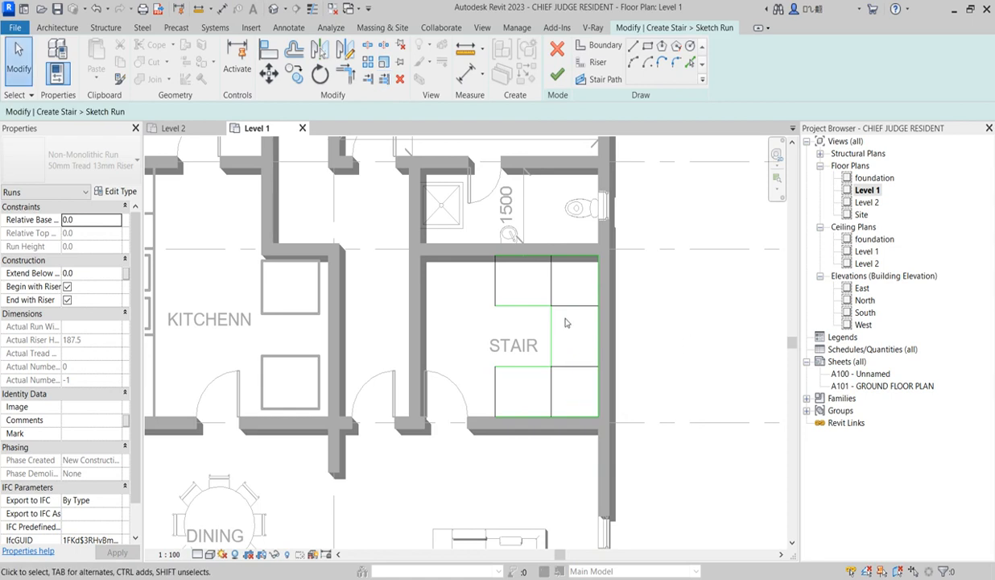
Fill the upper and lower stair legs with riser lines copied at a 300 mm offset between their end risers
scroll(564, 322, up, 1)
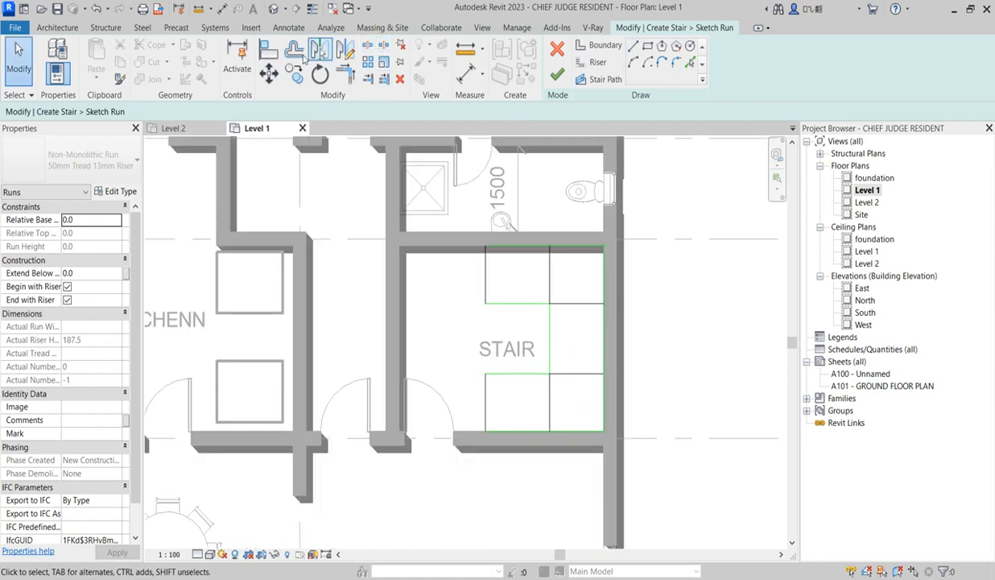
click(294, 49)
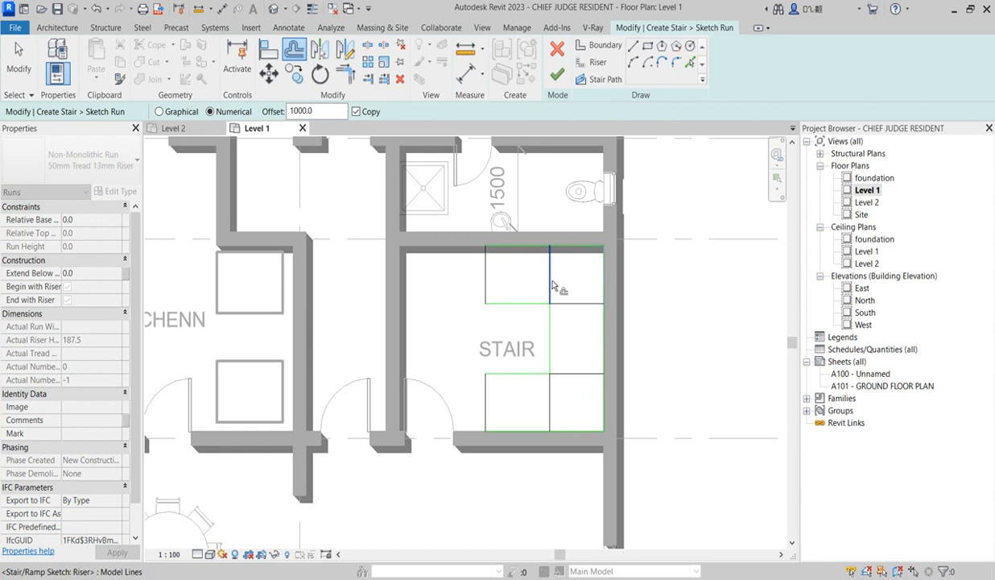
drag(330, 111, 259, 115)
click(518, 282)
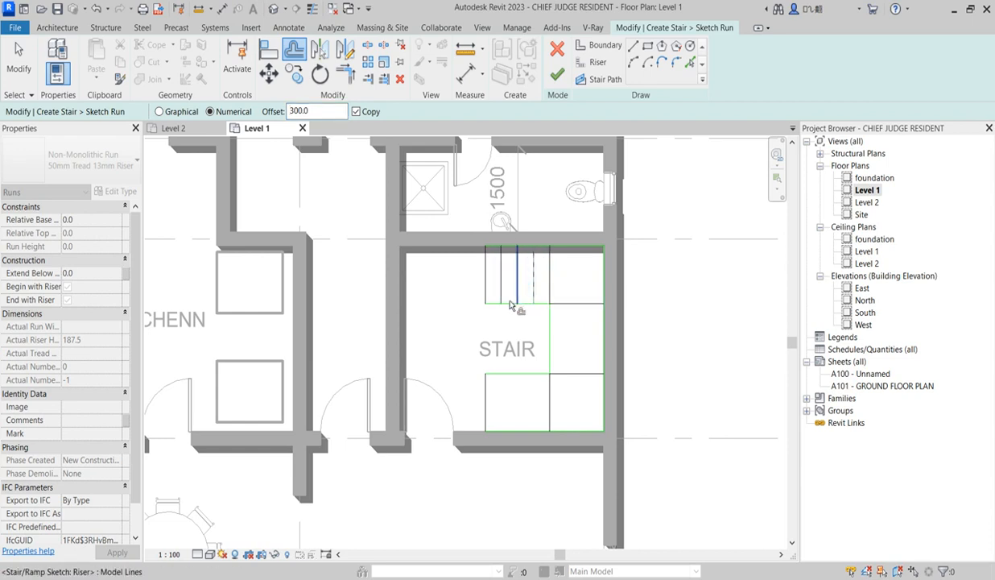
click(547, 397)
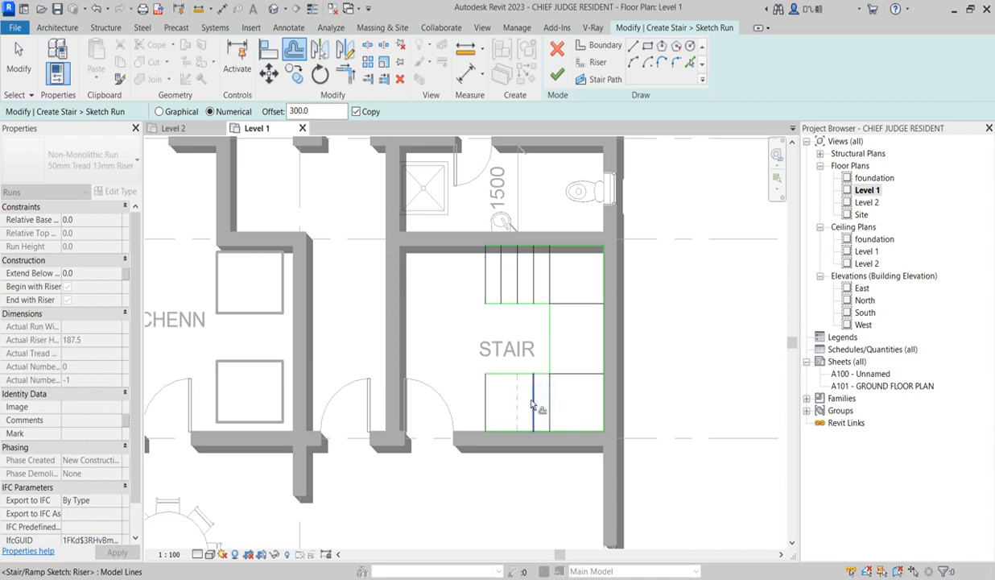
click(515, 400)
scroll(516, 400, down, 3)
scroll(531, 387, up, 3)
Fill the middle stair leg along the exterior wall with three riser copies offset 300 mm apart
click(549, 367)
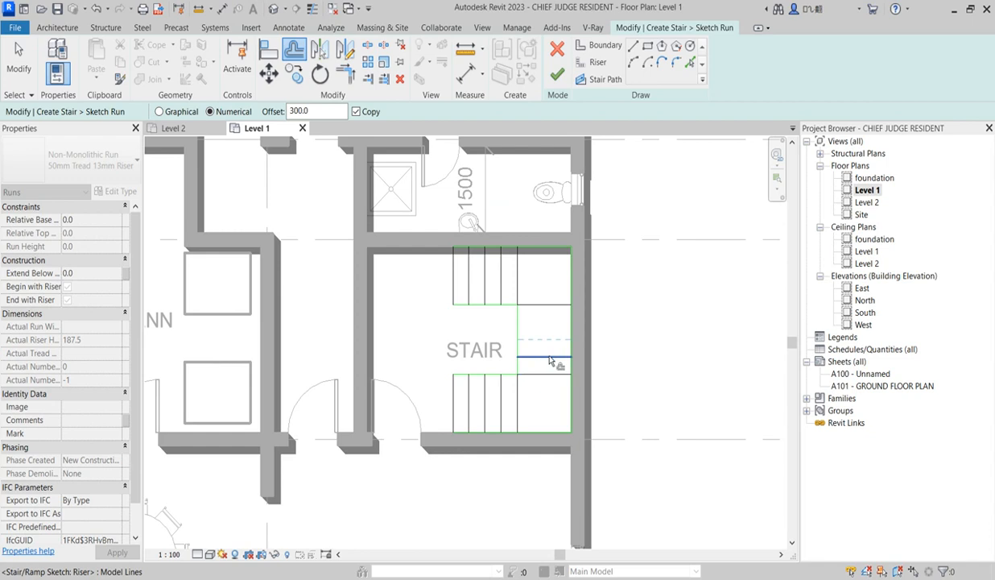
click(547, 342)
click(545, 328)
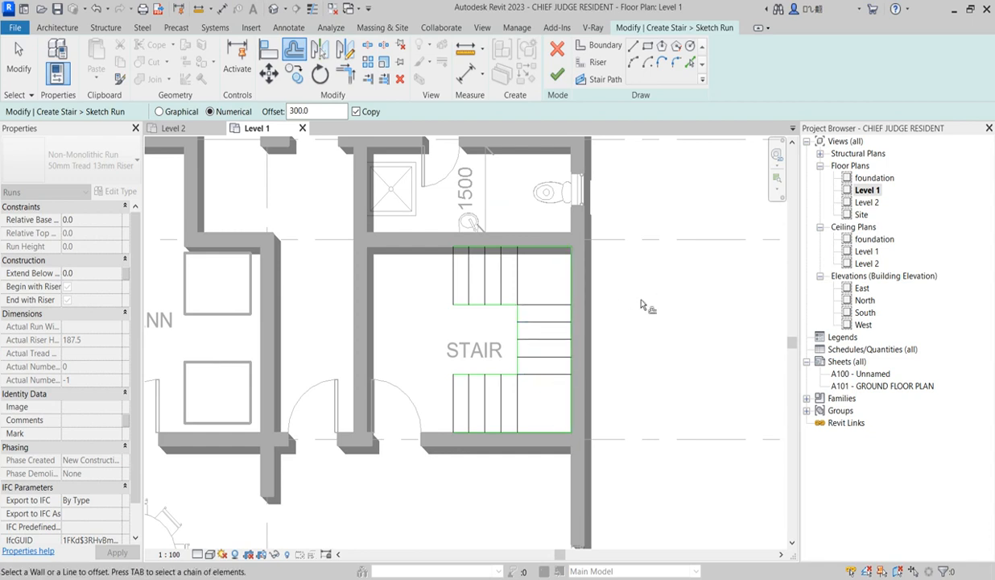
key(Escape)
Add one more riser beyond the open end of both the upper and lower stair legs, offset 300 mm outward
scroll(533, 443, up, 2)
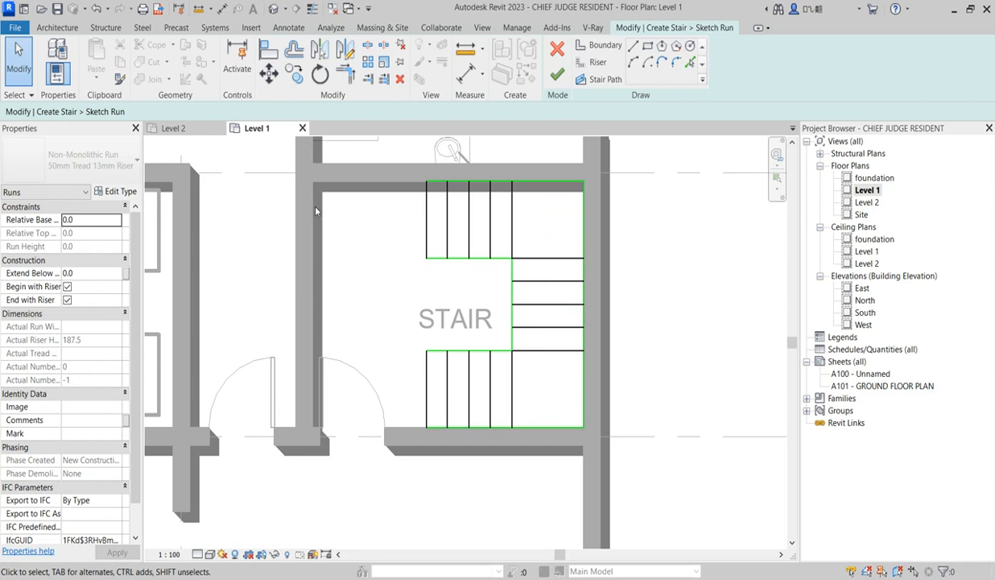
scroll(452, 271, down, 1)
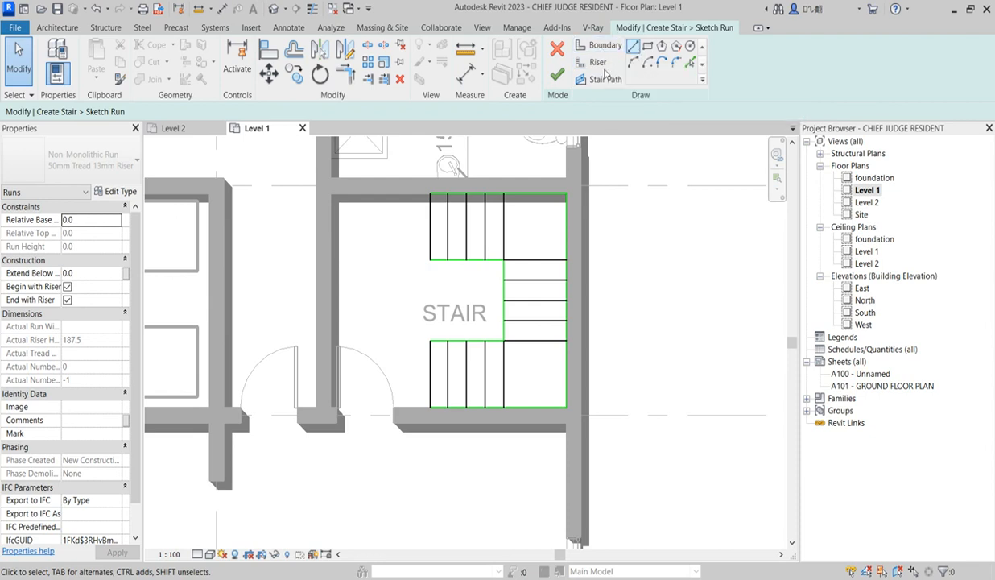
click(603, 64)
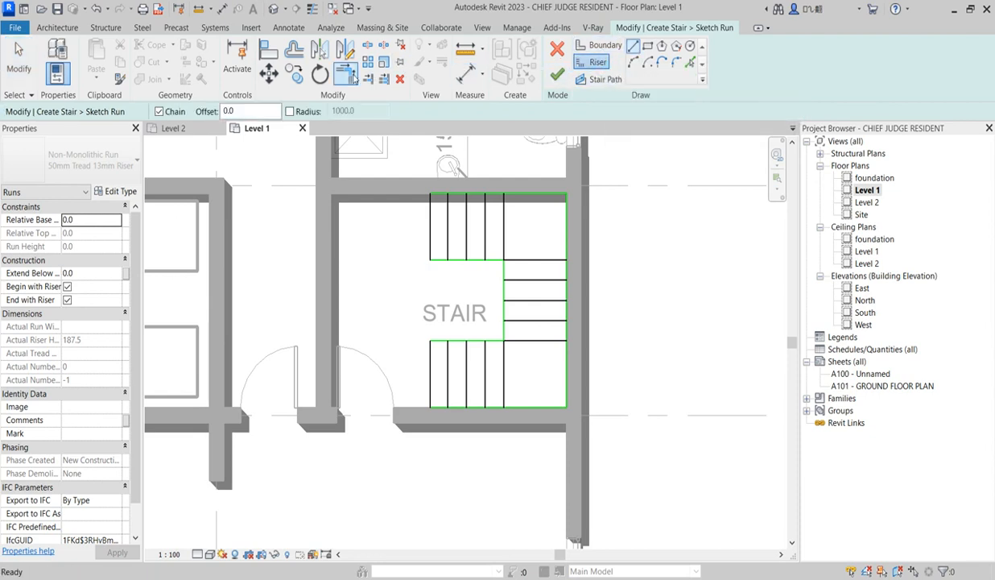
click(294, 50)
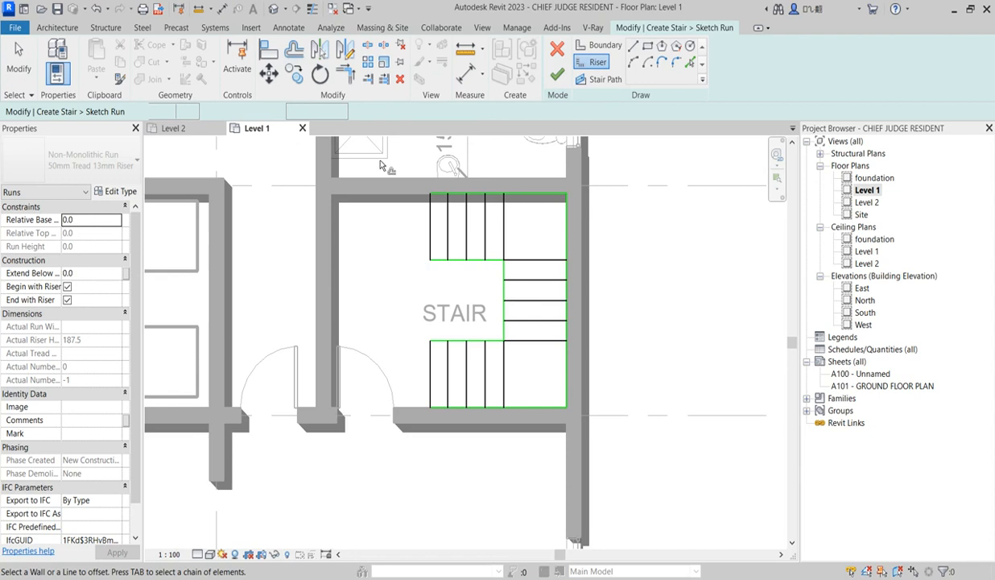
click(431, 234)
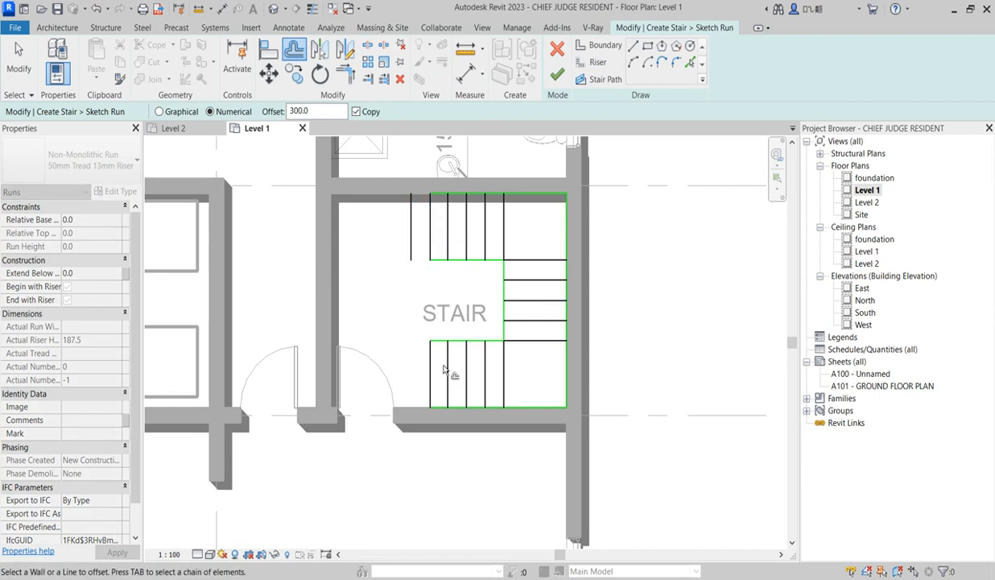
click(420, 382)
Extend the inner and outer boundary lines of both stair legs to the new end risers
click(384, 78)
click(411, 222)
click(460, 195)
click(451, 259)
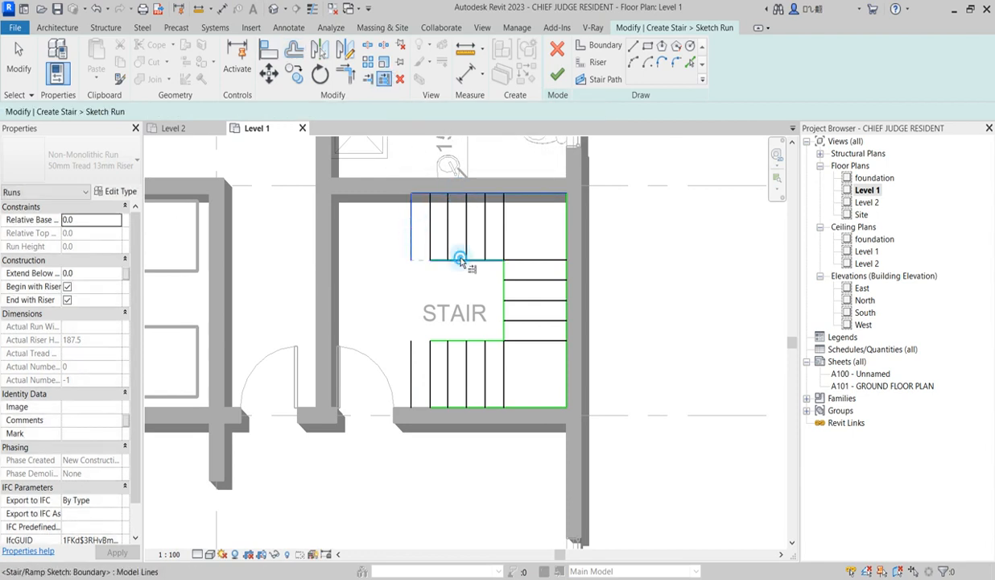
click(456, 344)
click(458, 406)
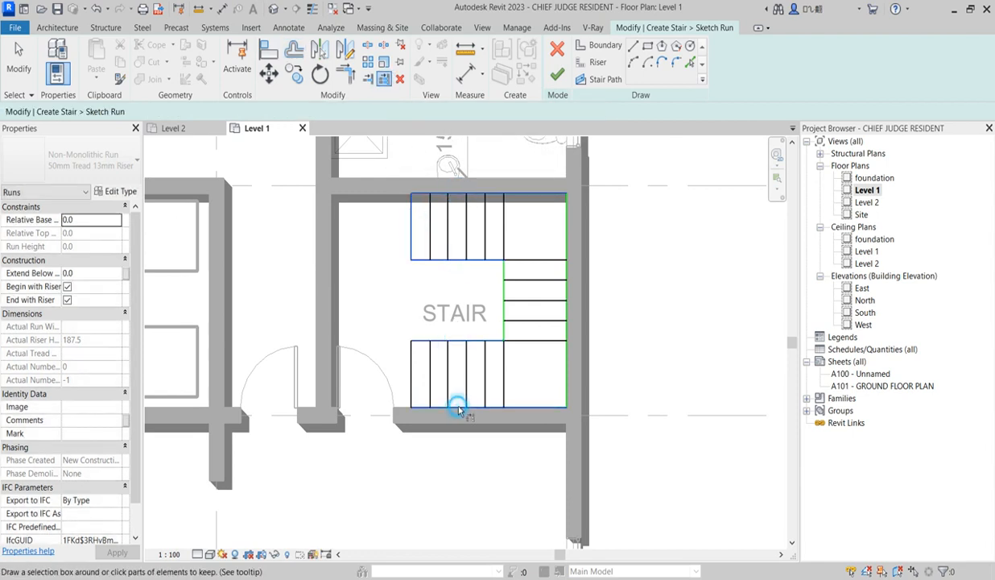
Draw a U-shaped stair path through the middle of the run, from the upper leg's open end to the lower leg's
click(602, 80)
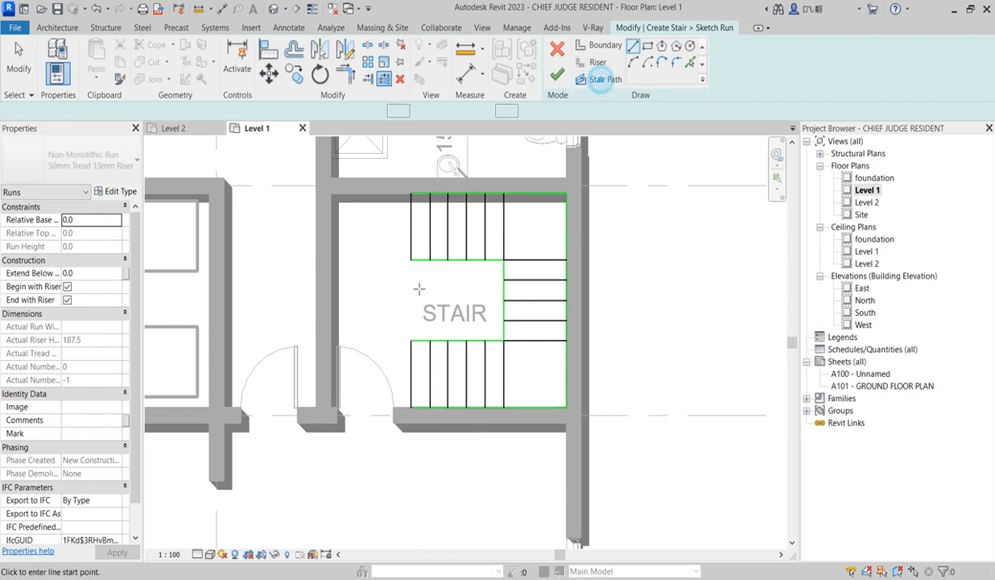
click(411, 228)
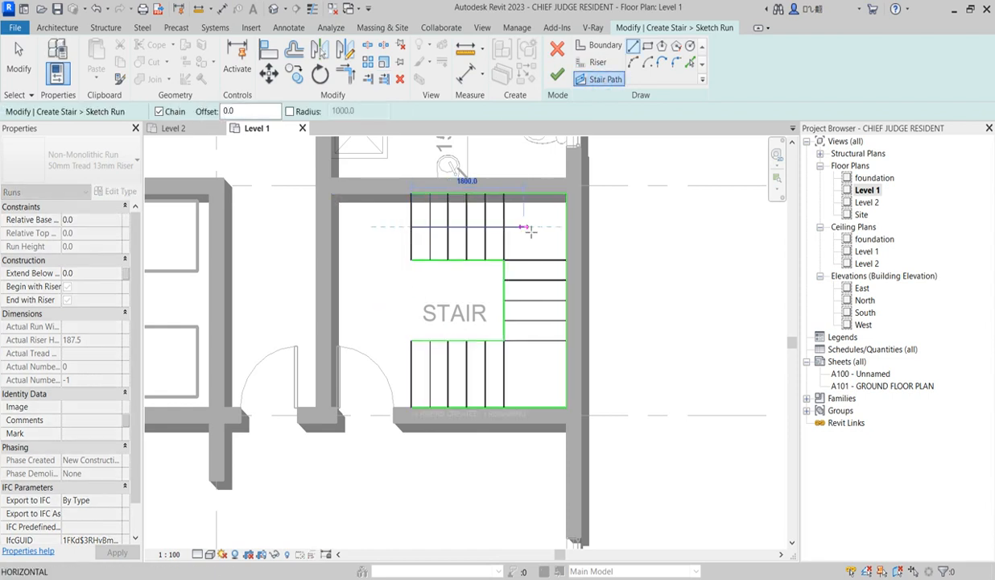
click(536, 226)
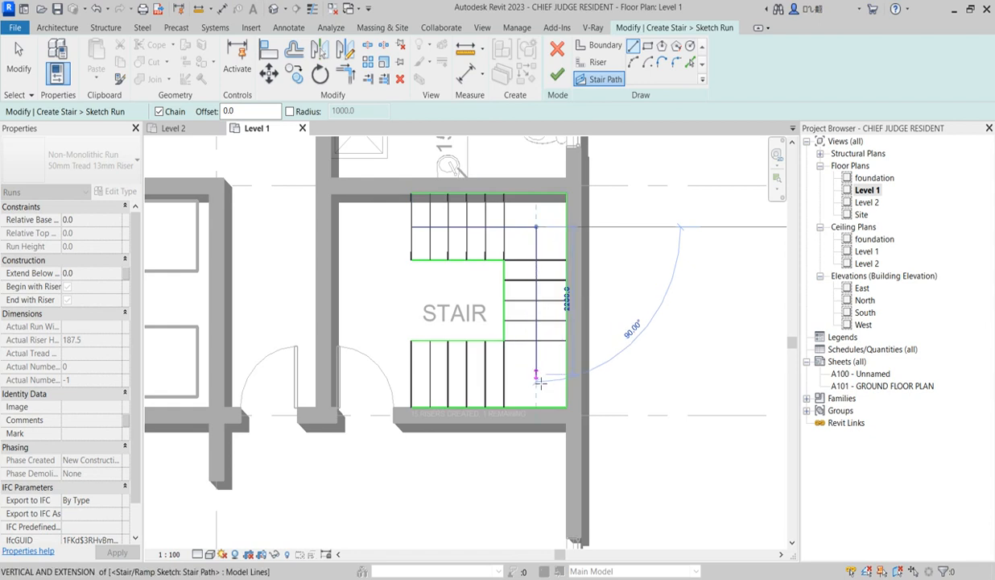
click(536, 379)
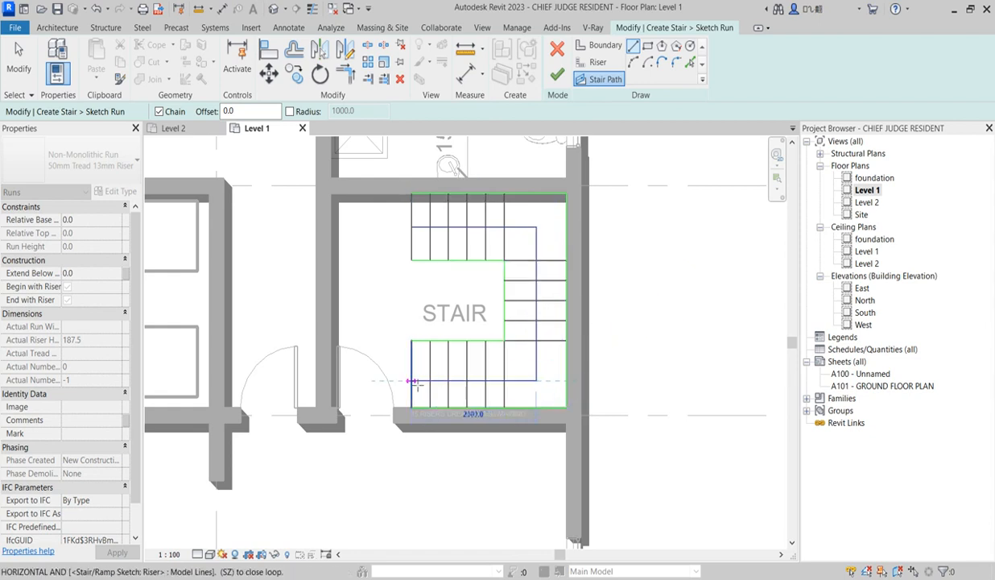
click(412, 379)
key(Escape)
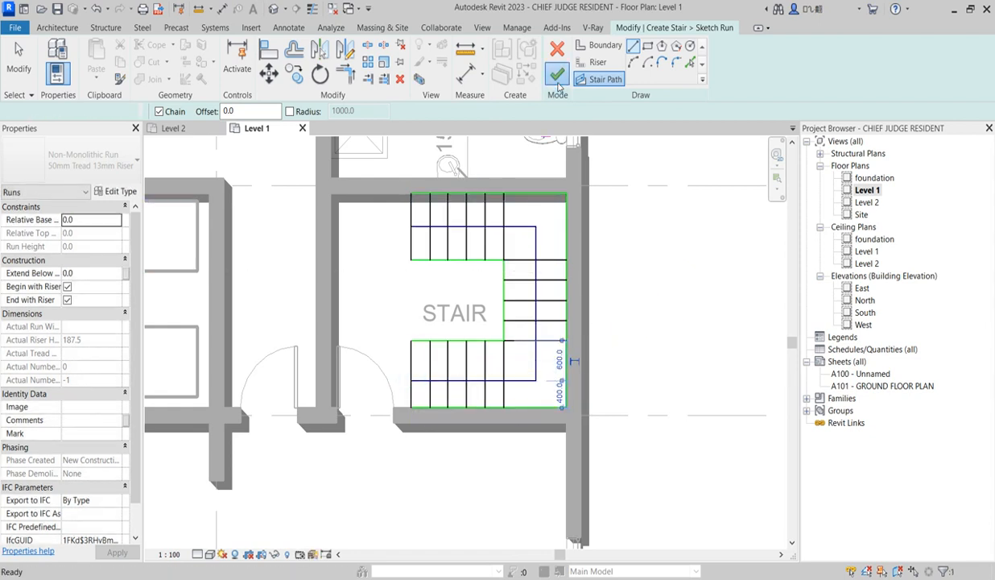
Finish the run sketch and complete the stair in the STAIR room
click(557, 74)
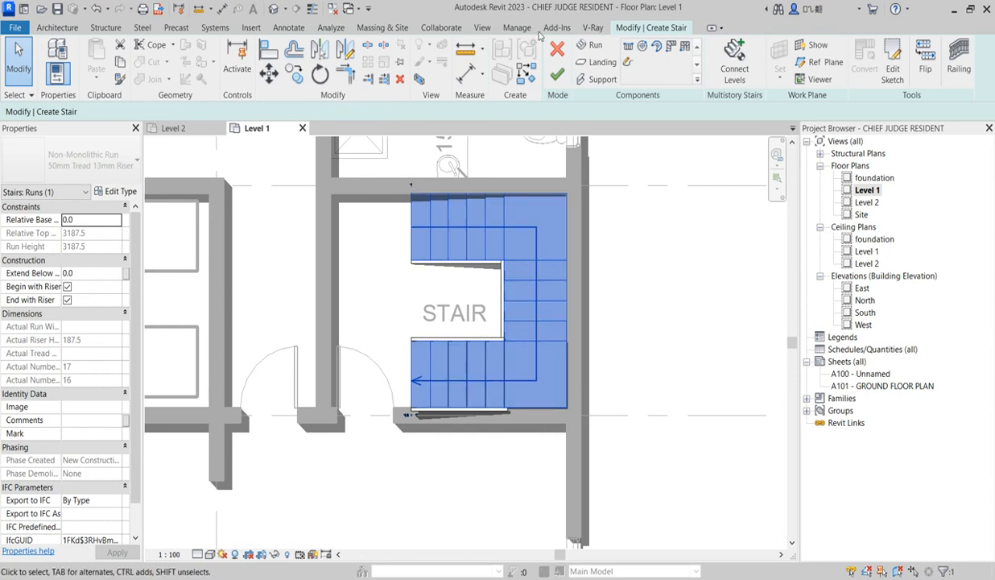
click(553, 76)
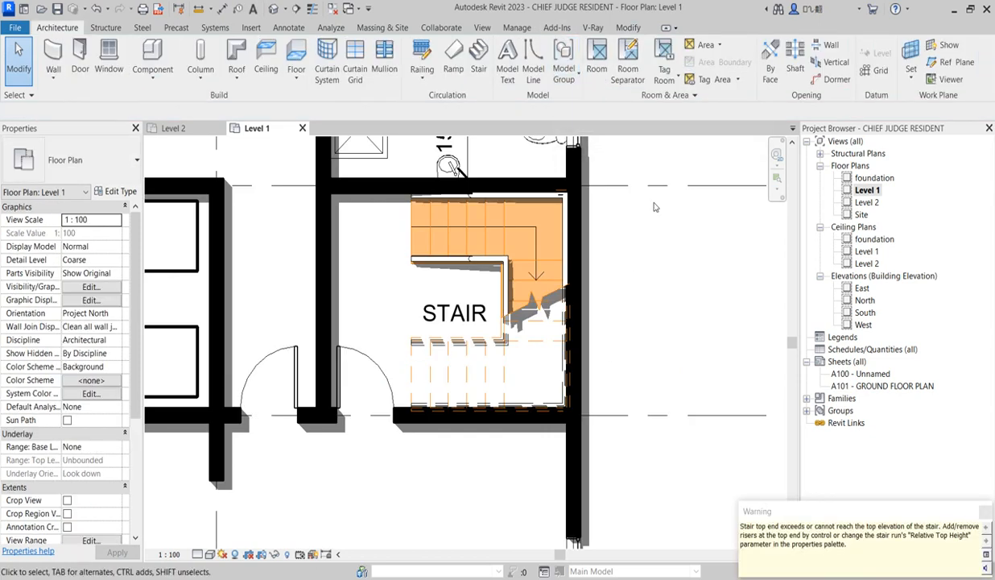
click(660, 261)
Inspect the finished stair on the Level 1 plan and open the Level 2 floor plan
scroll(465, 441, down, 2)
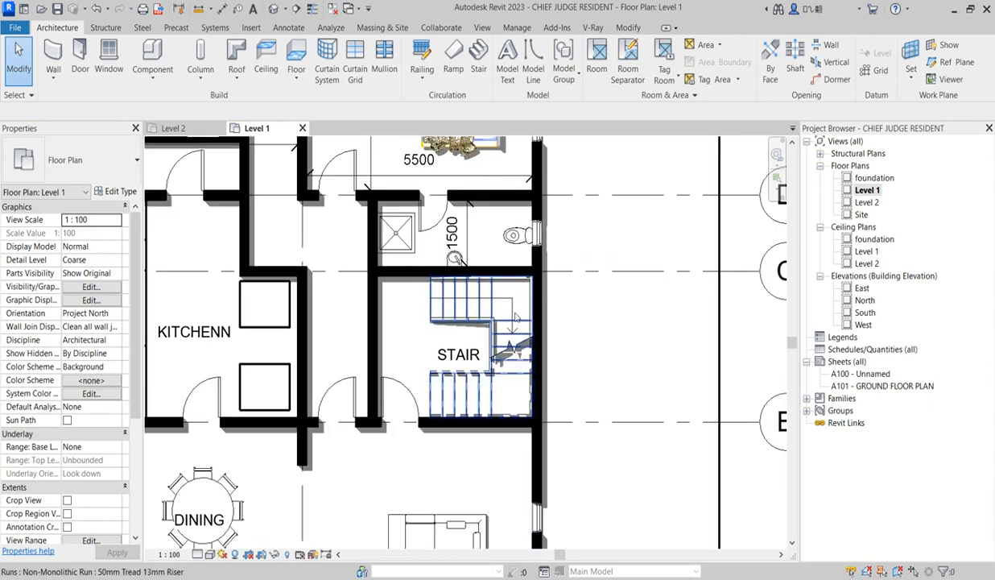
scroll(441, 399, up, 2)
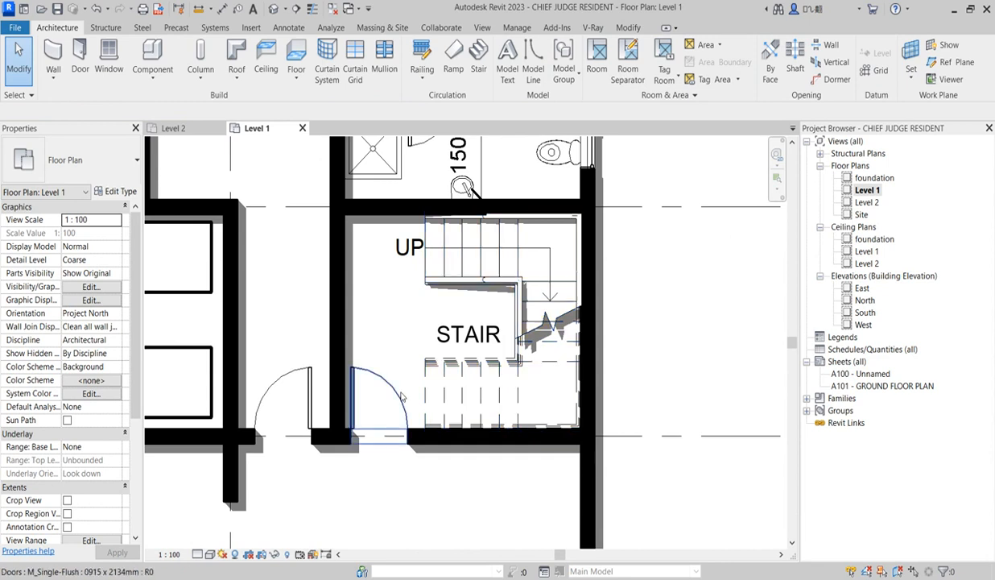
scroll(473, 359, down, 2)
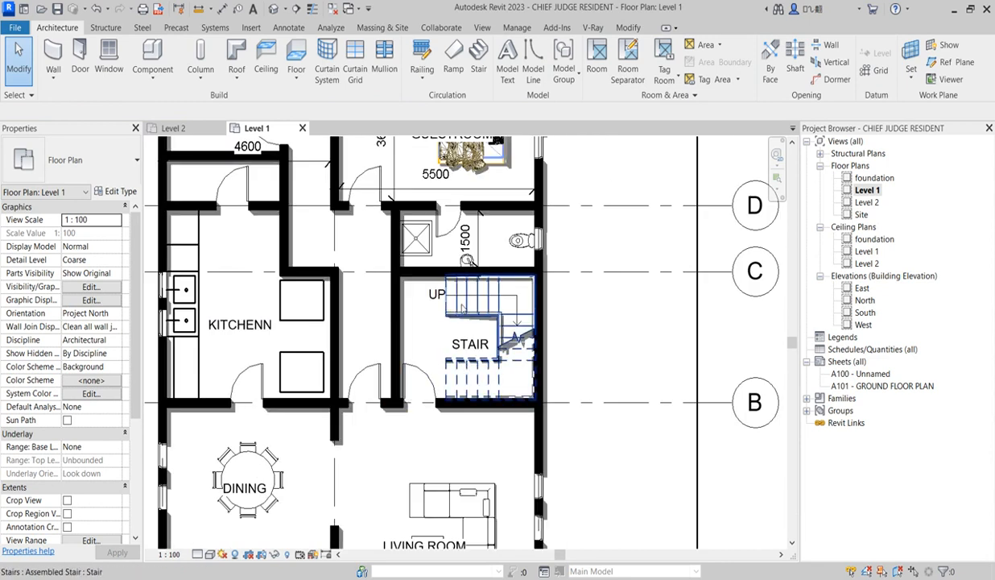
scroll(548, 325, down, 3)
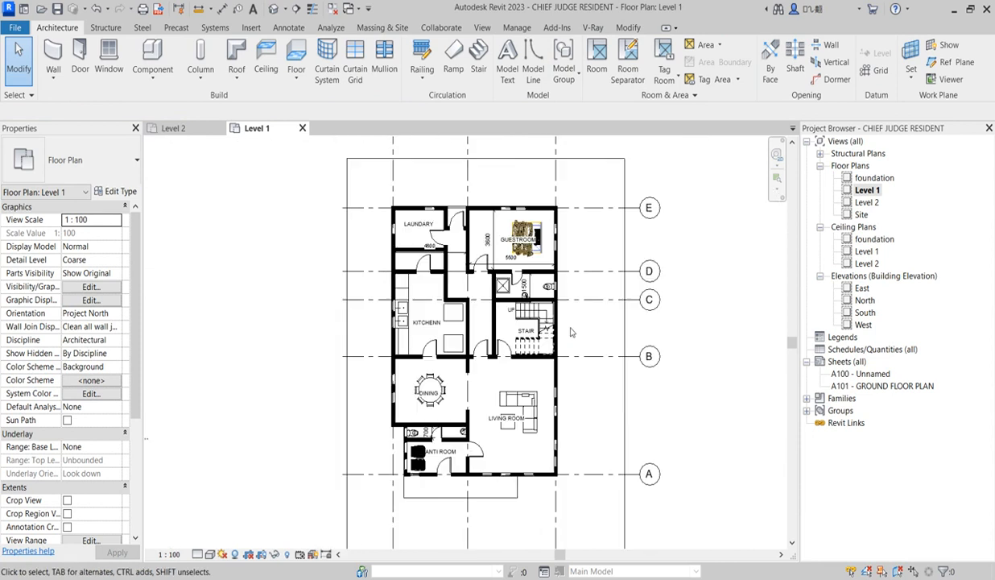
double_click(868, 202)
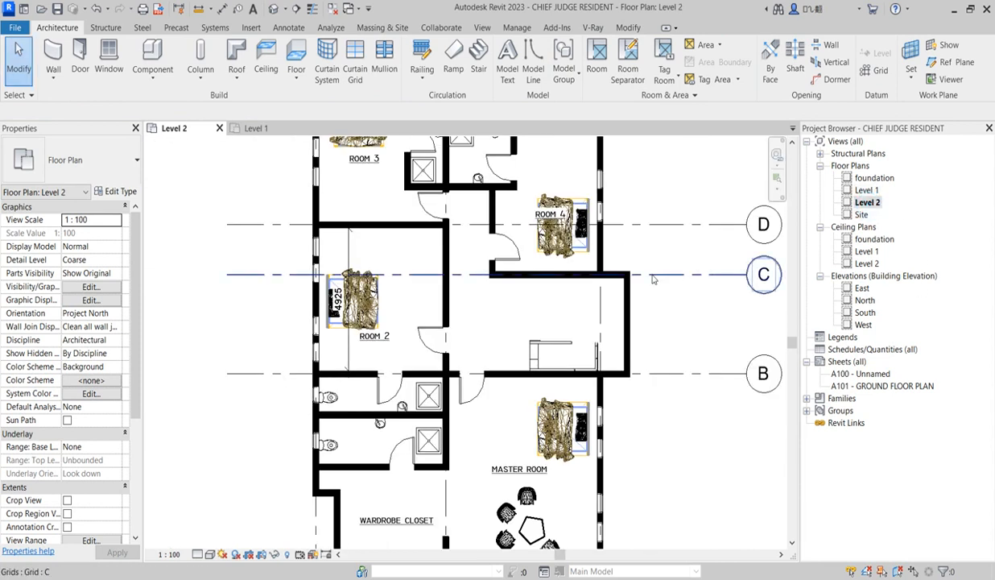
key(z)
key(f)
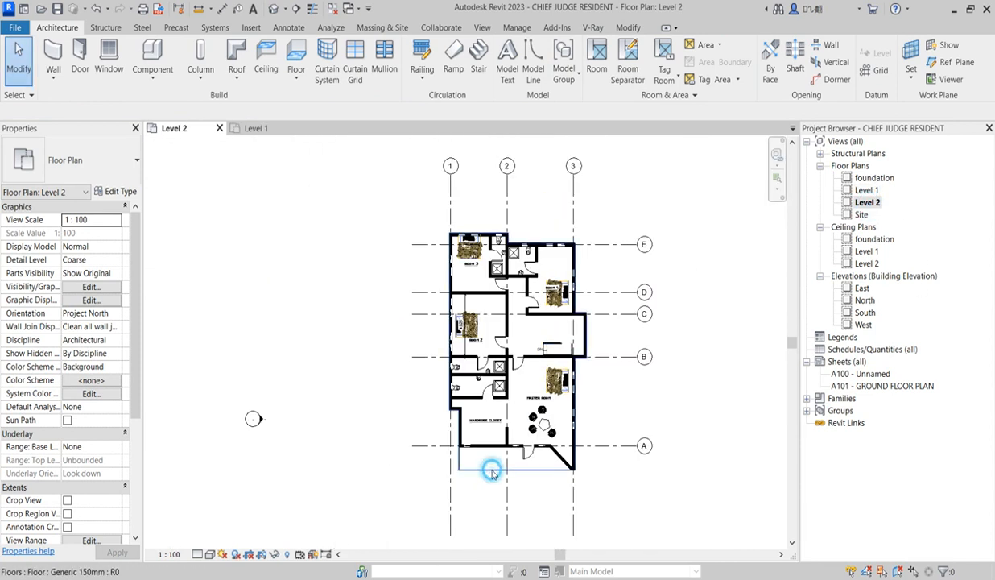
click(492, 471)
scroll(569, 315, up, 3)
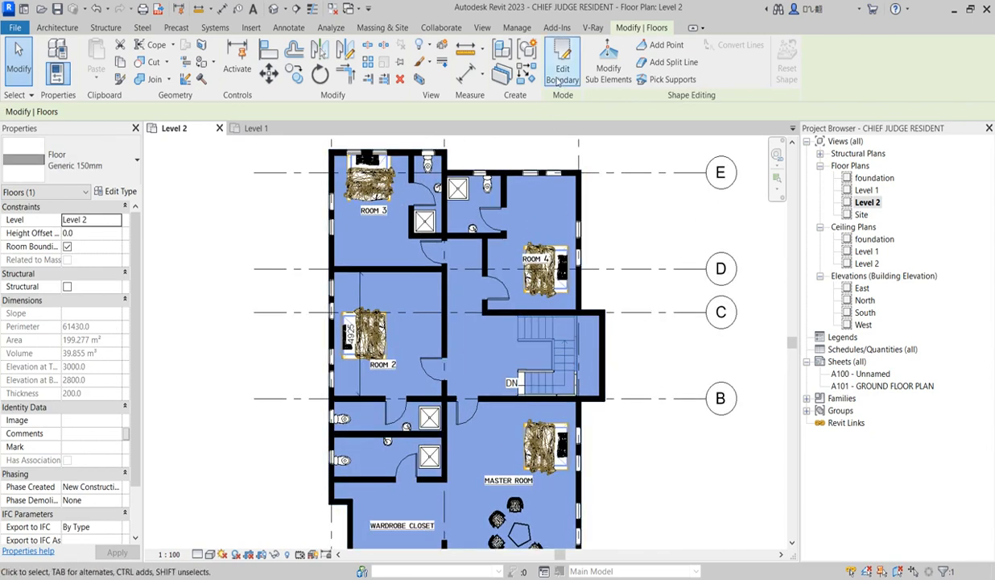
scroll(568, 356, up, 2)
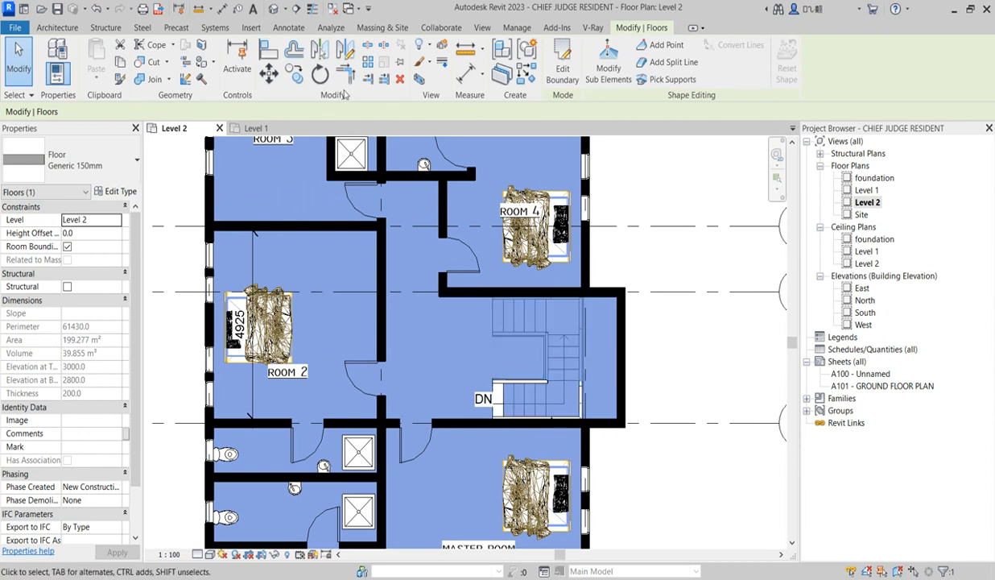
click(269, 50)
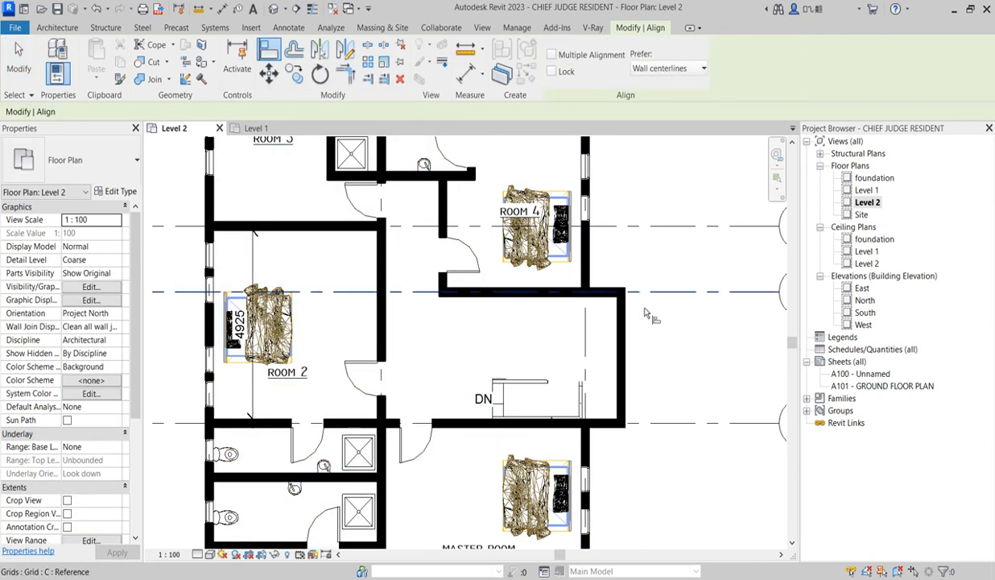
key(Escape)
key(Escape)
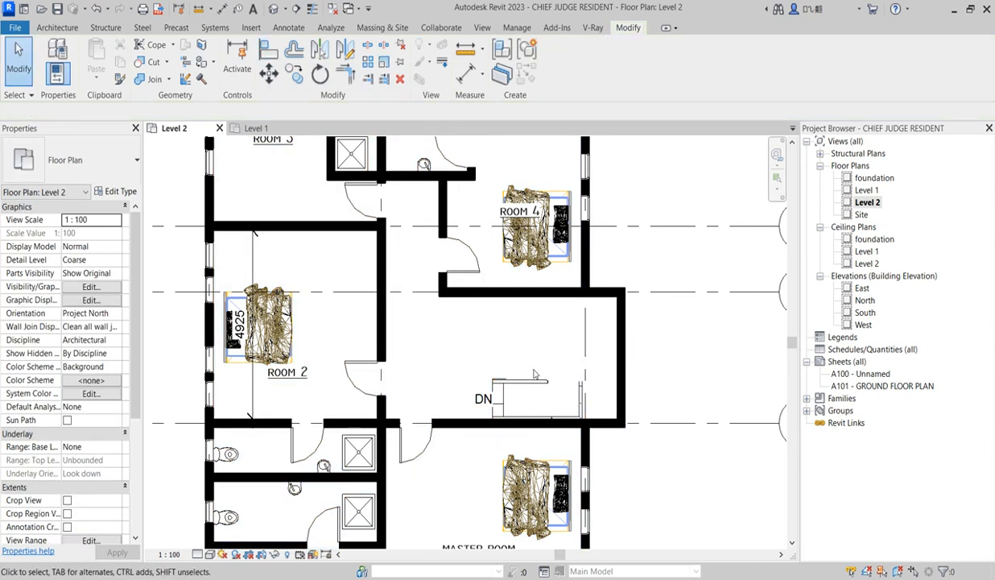
Edit the Level 2 floor boundary, moving its outer stairwell edge inward to the open ends of the stair legs, and finish the sketch
scroll(520, 339, down, 3)
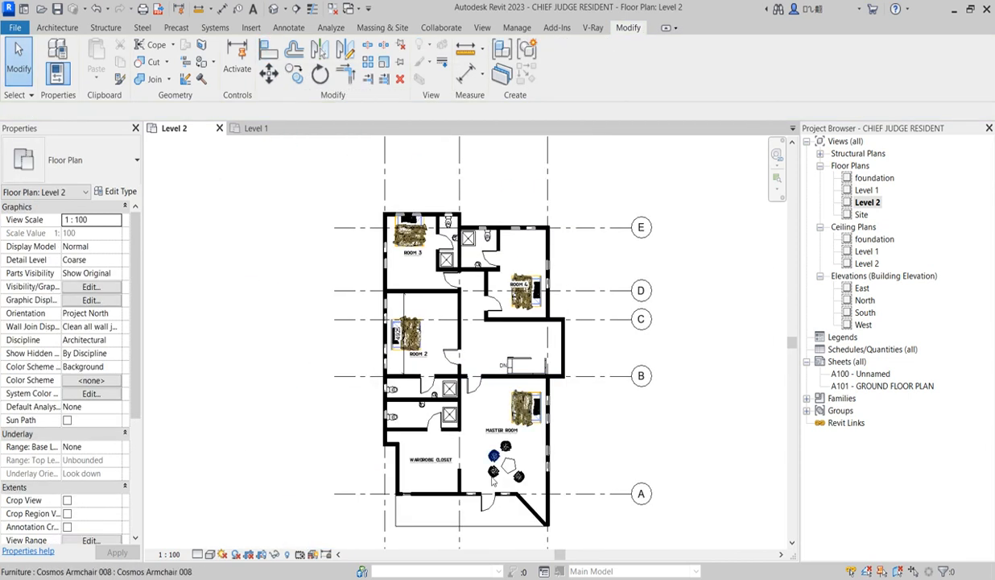
click(490, 522)
click(562, 69)
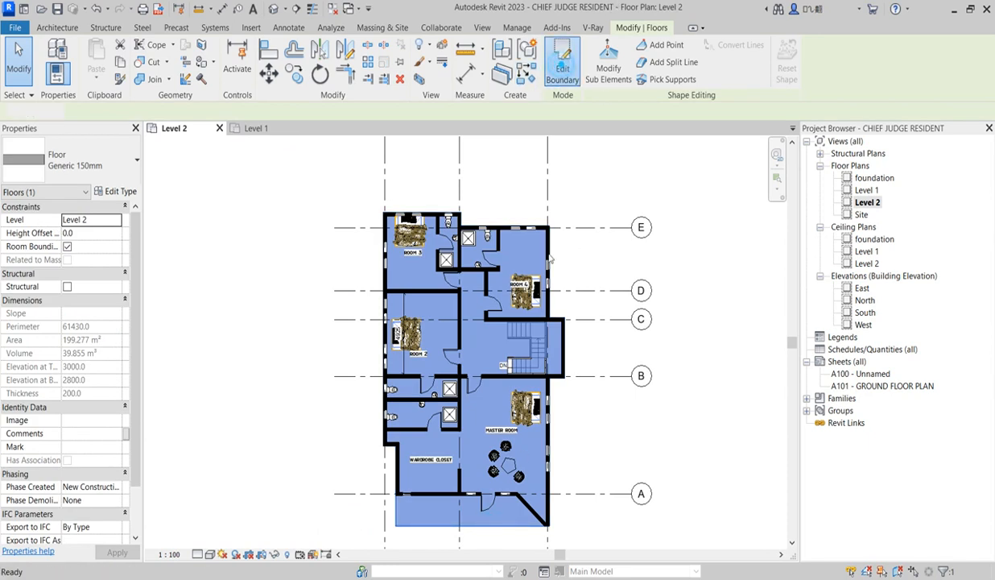
scroll(570, 340, up, 4)
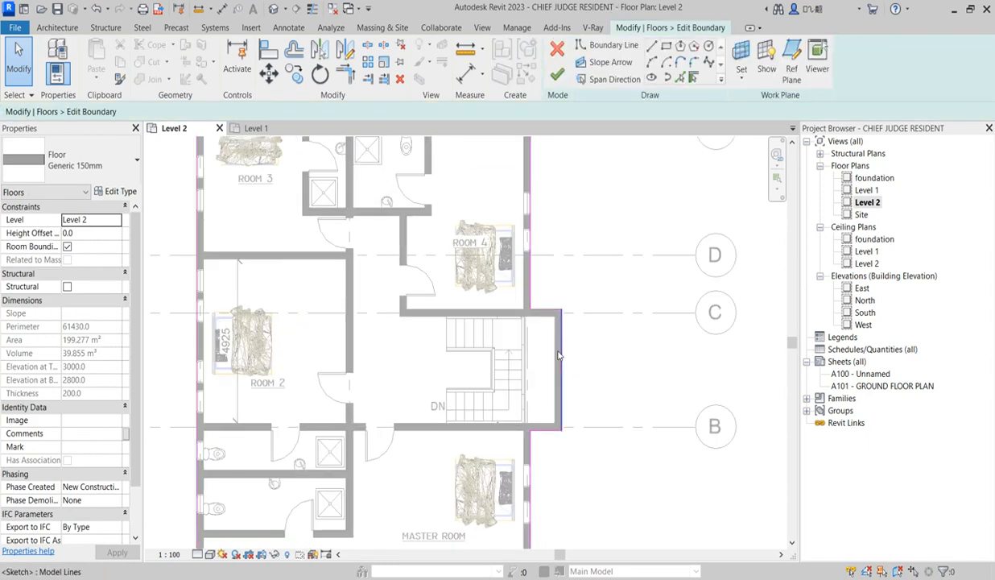
click(567, 352)
mouse_move(564, 358)
mouse_down()
mouse_move(442, 366)
mouse_move(452, 364)
mouse_up()
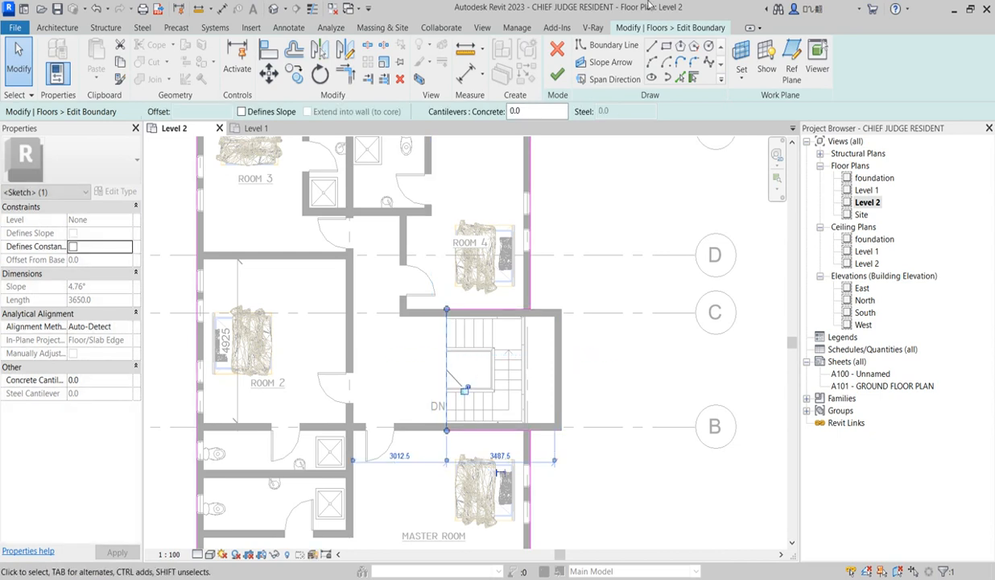
click(557, 75)
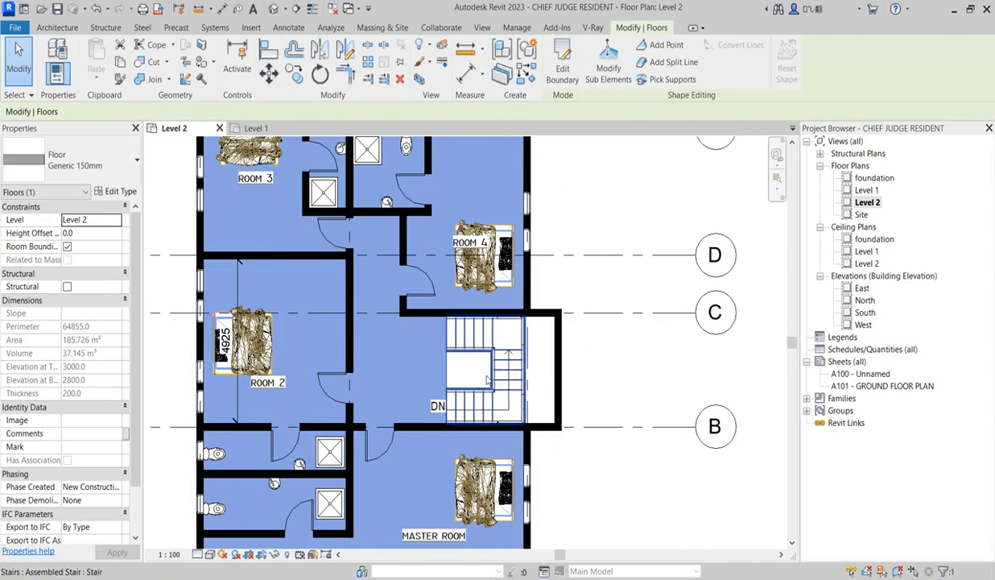
Move the stair horizontally from its outer upper corner to the inner corner of the stairwell's projecting outer wall
click(501, 378)
click(606, 321)
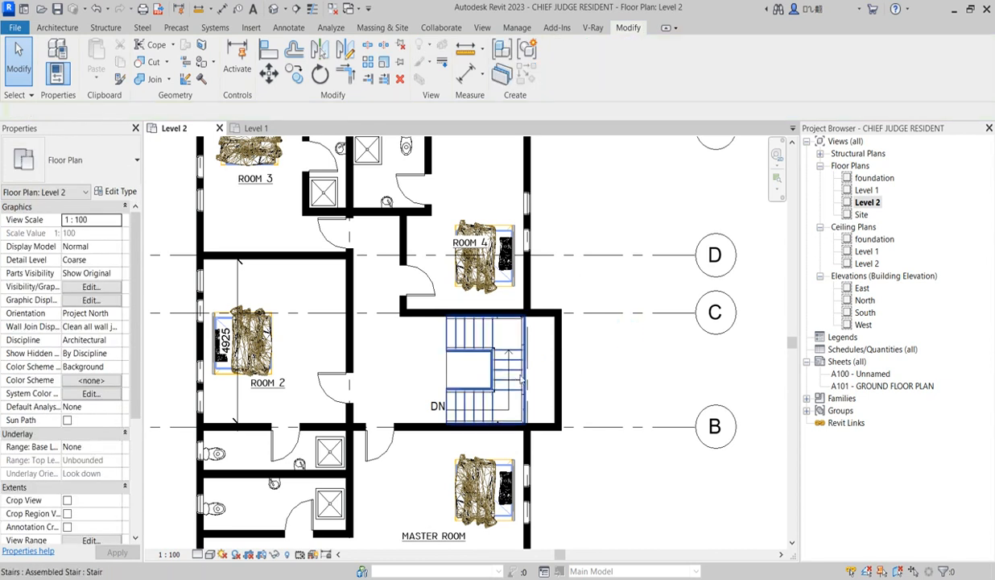
click(513, 379)
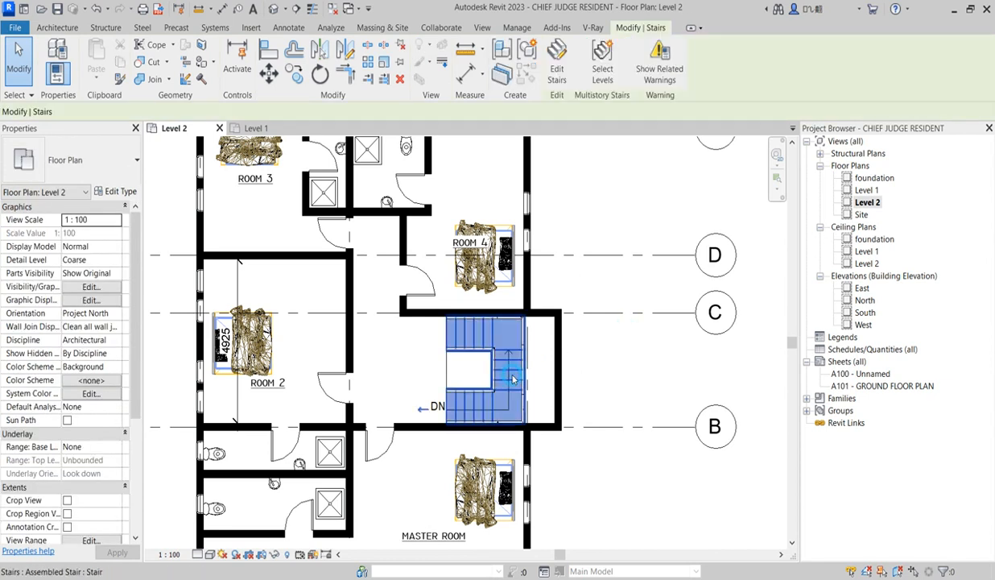
click(270, 74)
click(523, 316)
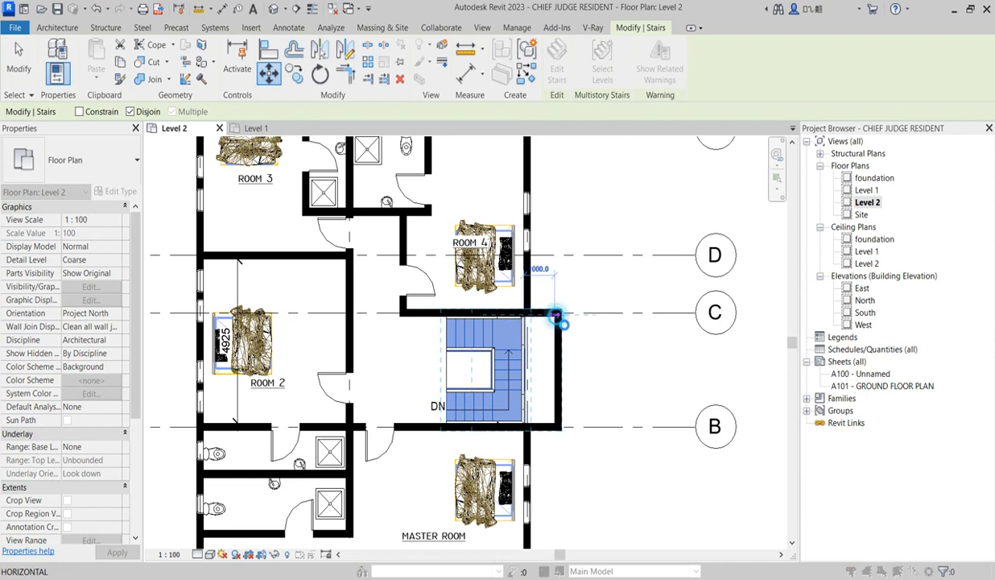
click(556, 316)
click(600, 339)
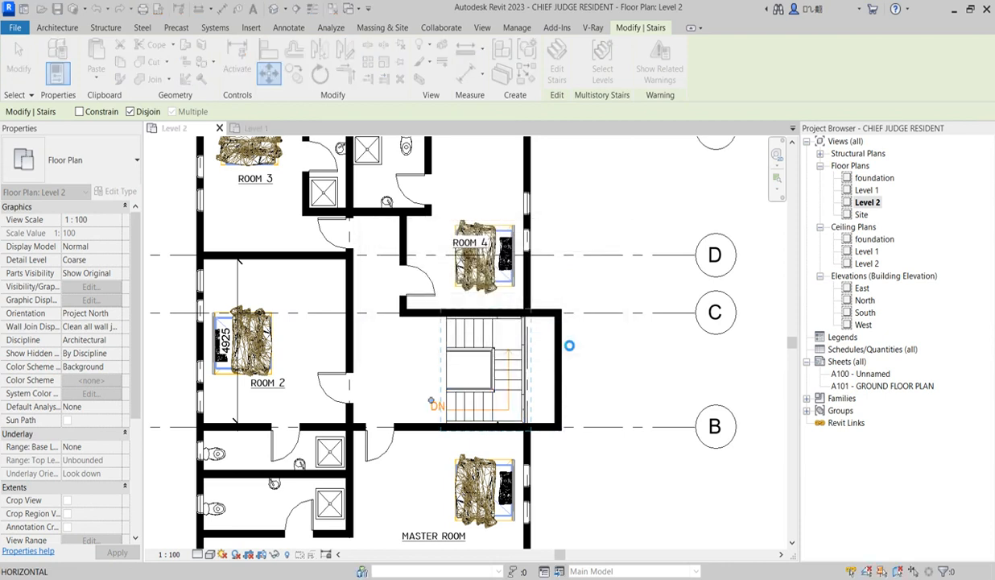
click(611, 338)
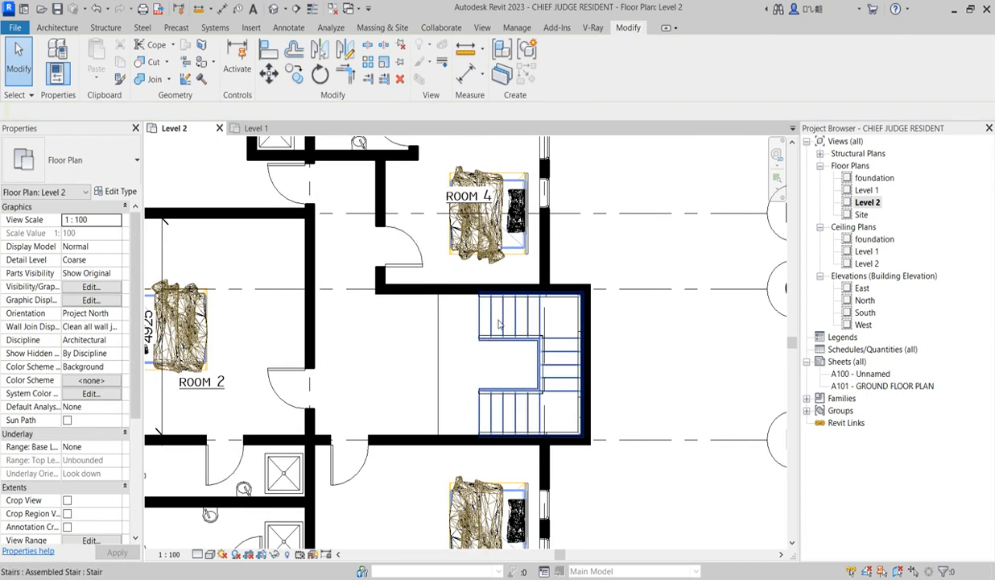
On the Level 1 plan, draw a Generic - 200mm wall about 3425 mm long just outside the stair, from grid C to grid B
scroll(472, 347, down, 2)
scroll(473, 347, down, 2)
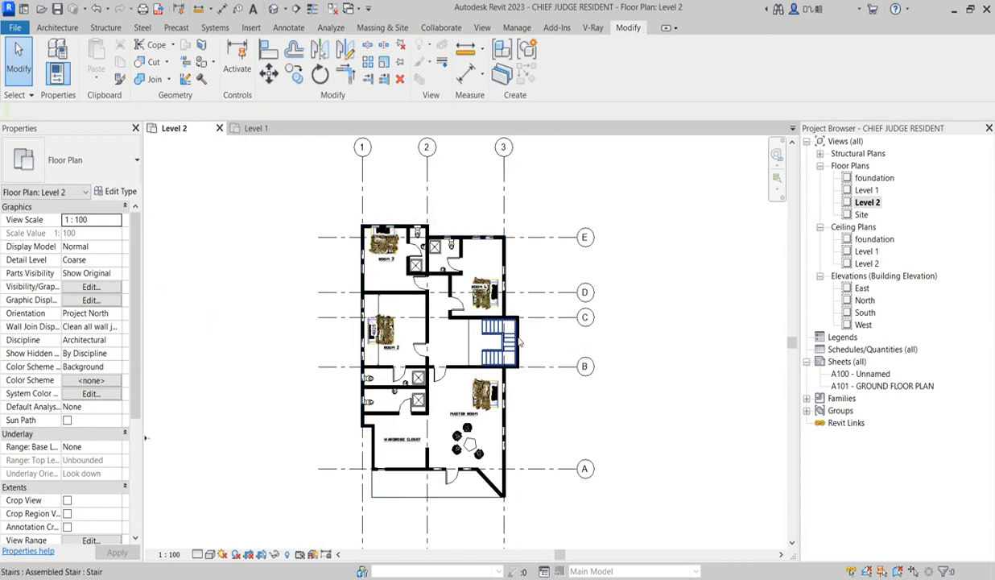
double_click(867, 190)
scroll(564, 306, up, 4)
click(506, 297)
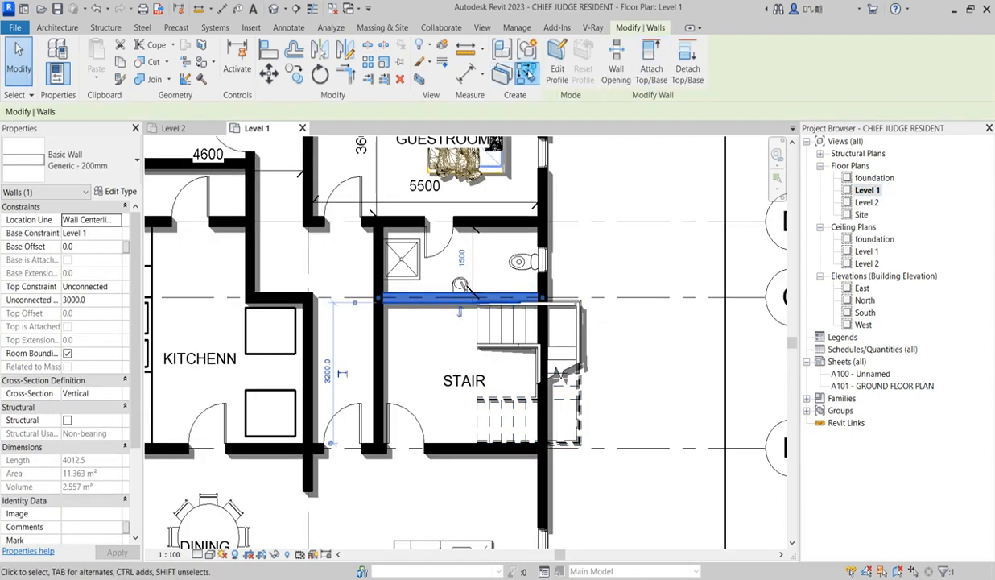
click(527, 73)
click(597, 298)
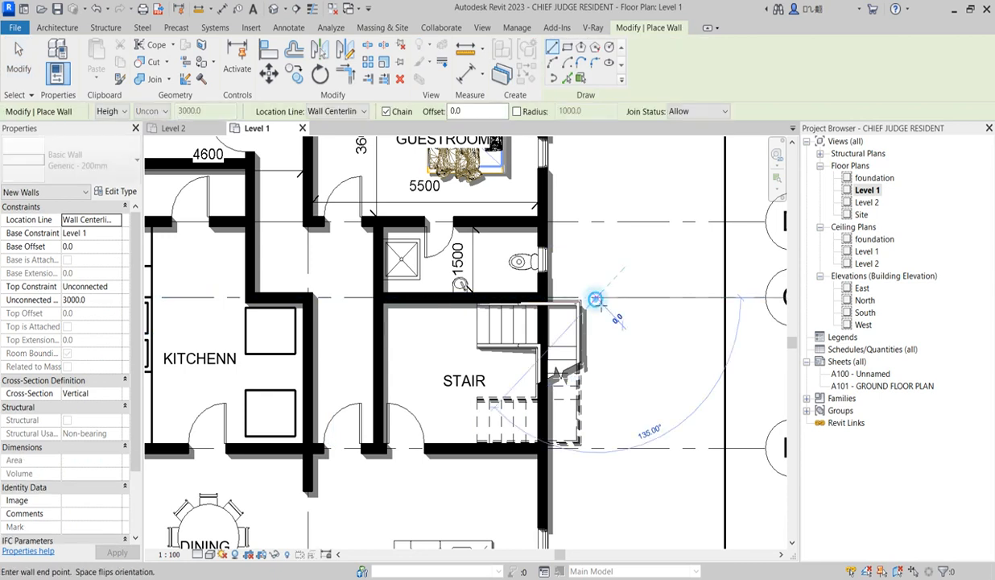
click(596, 457)
right_click(627, 339)
click(683, 372)
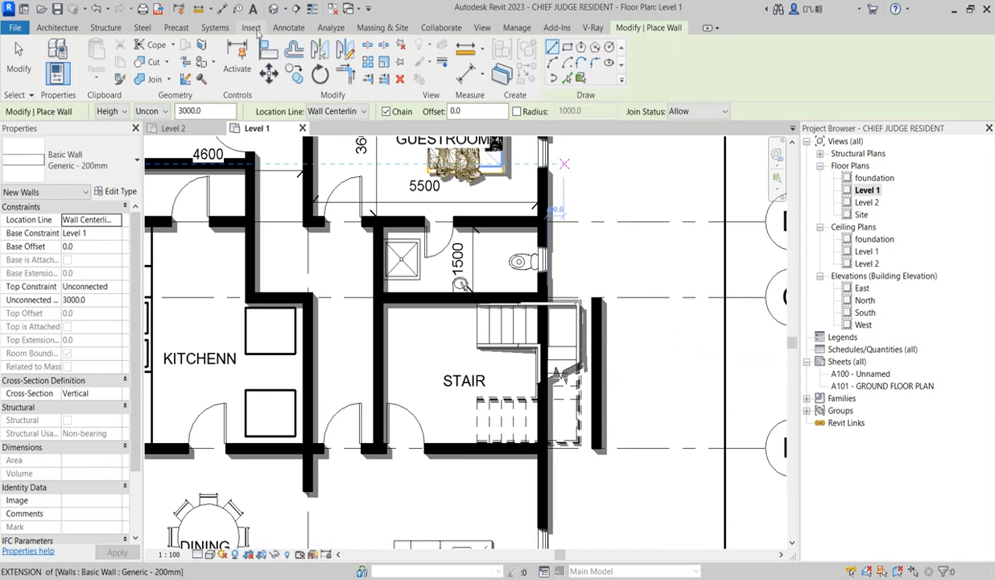
Align the new wall's inner face with the outer edge of the stair railing
click(271, 50)
scroll(581, 325, up, 3)
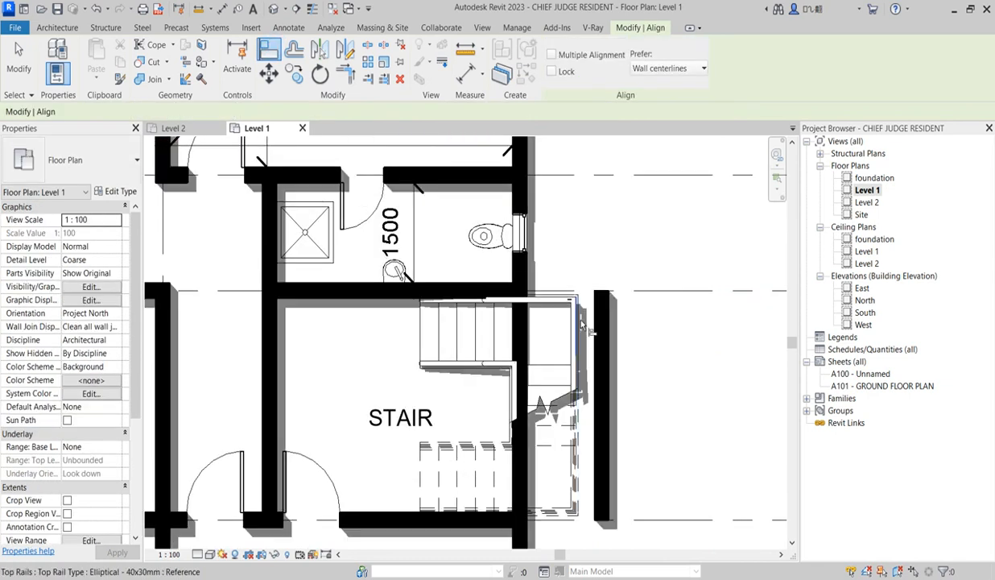
click(581, 319)
click(604, 323)
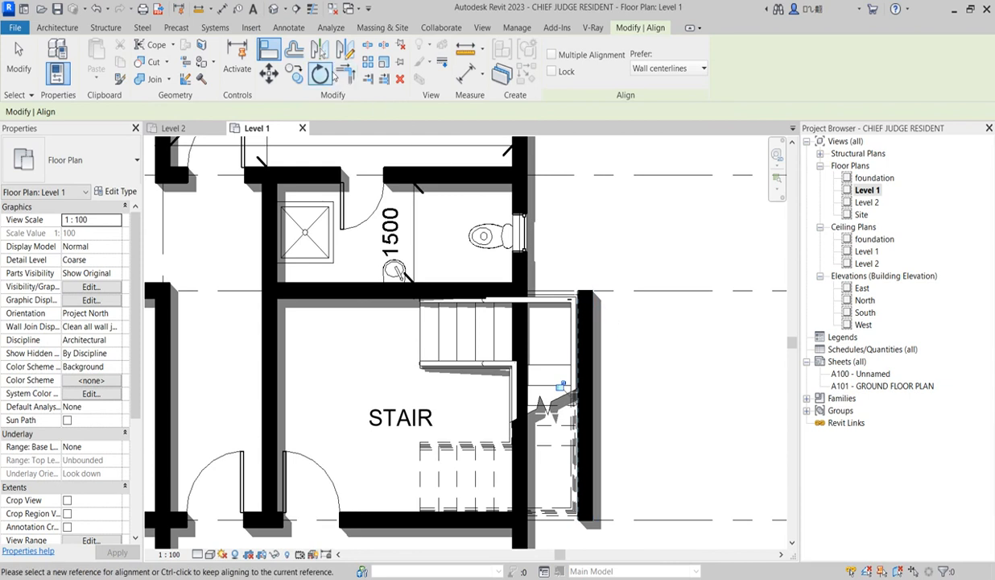
key(Escape)
Join both horizontal STAIR room walls to the new outer wall with Trim/Extend to Corner
click(452, 288)
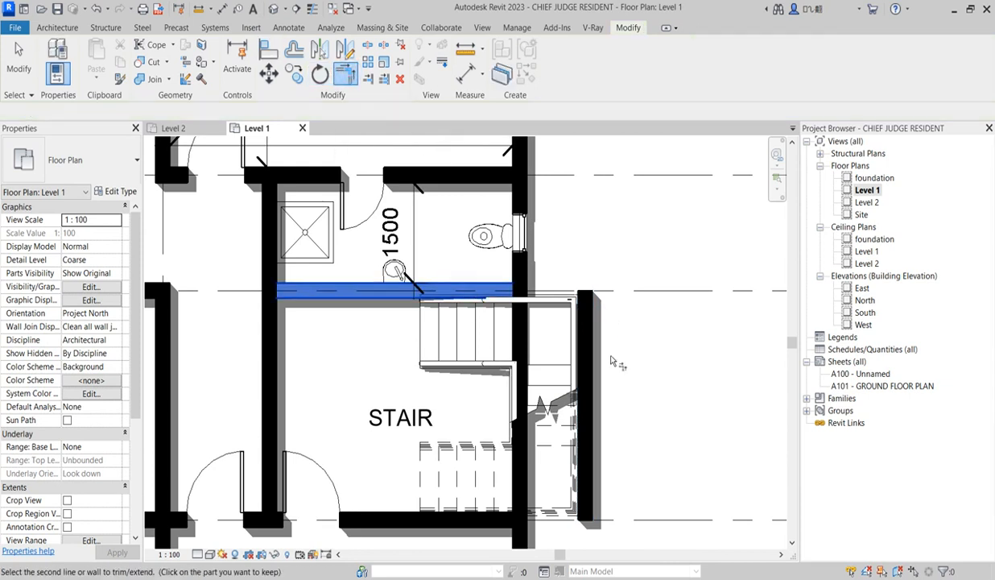
click(587, 362)
click(584, 495)
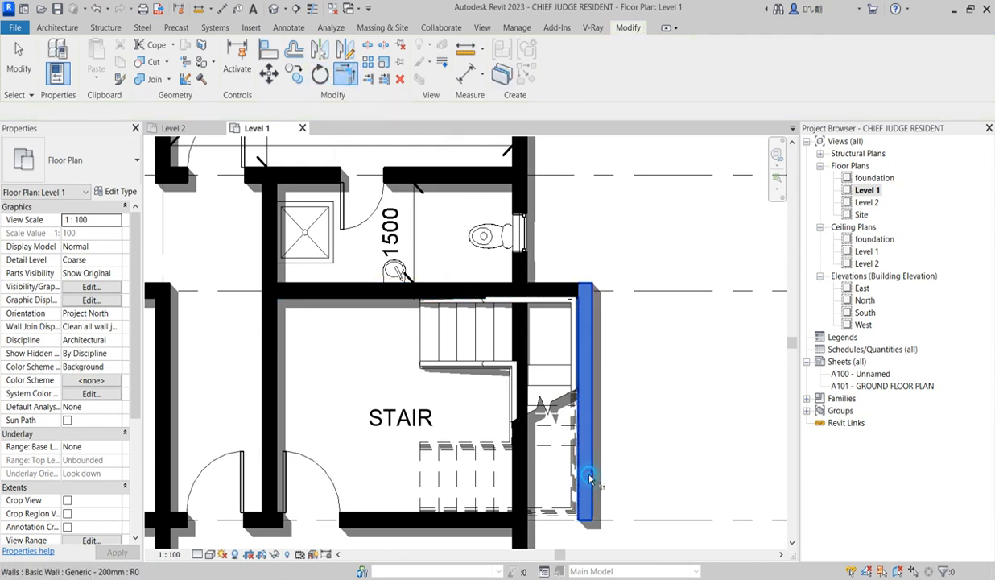
click(479, 522)
key(Escape)
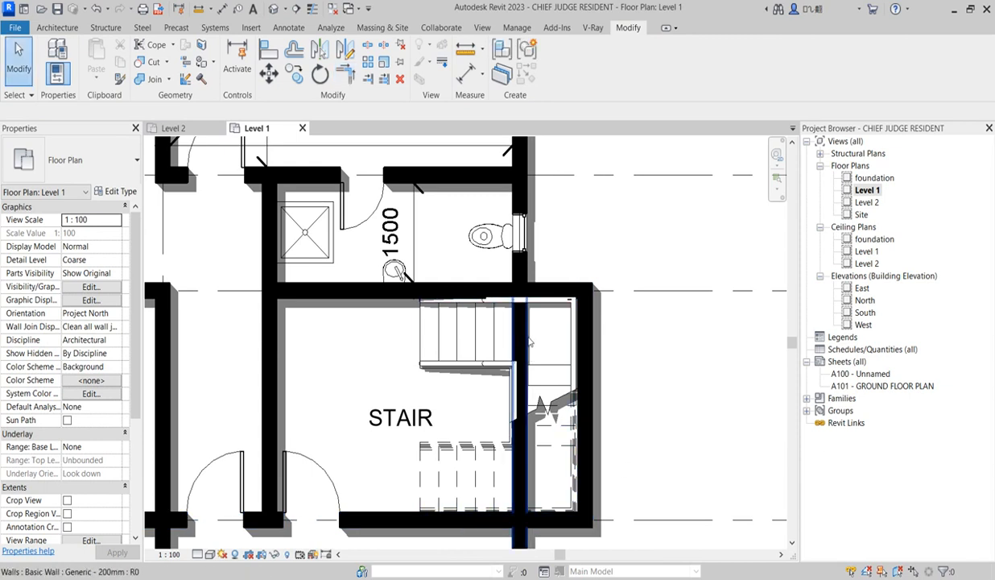
Shorten the exterior wall on grid 3 so it ends at grid B, opening the STAIR room to the new outer wall
click(519, 294)
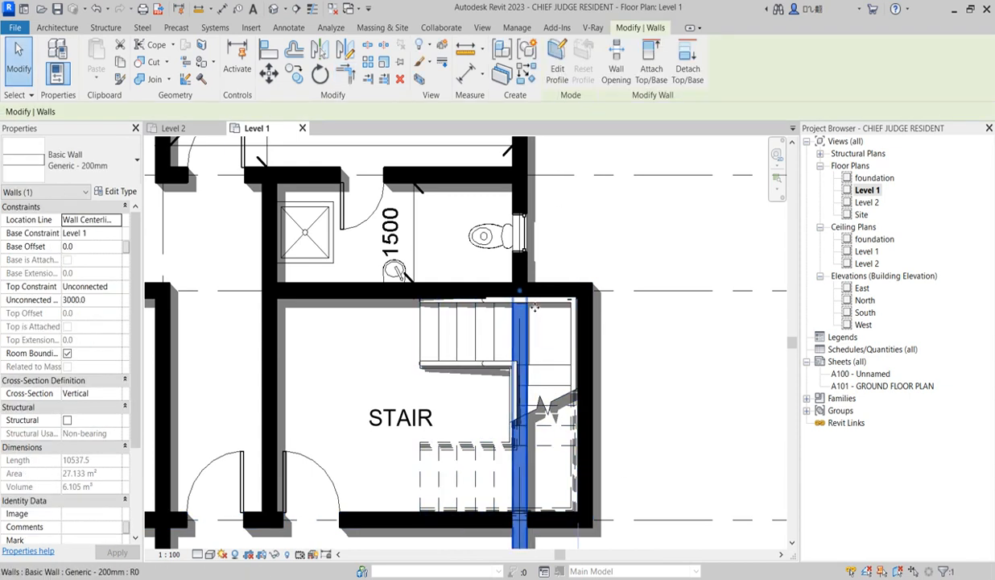
drag(519, 295, 520, 519)
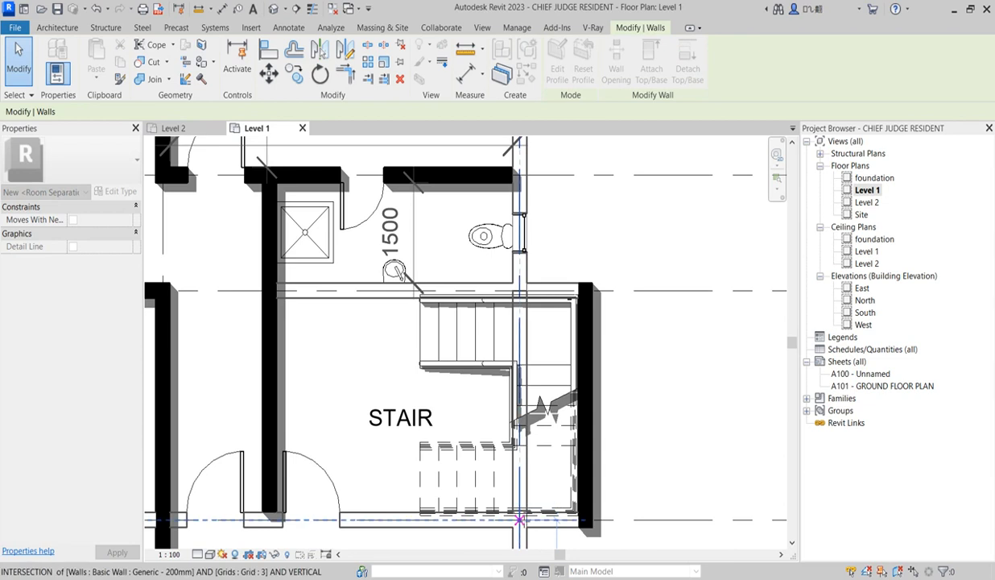
click(658, 409)
Draw a horizontal building section between grids C and B, cutting through the kitchen and the lower leg of the stair
scroll(619, 405, down, 4)
scroll(553, 436, up, 3)
scroll(608, 415, down, 2)
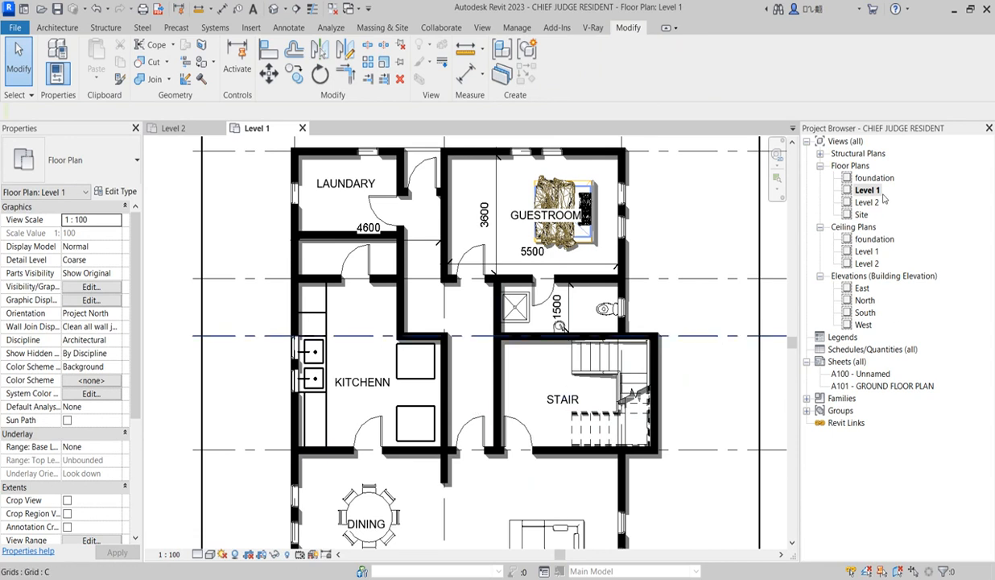
scroll(557, 302, down, 2)
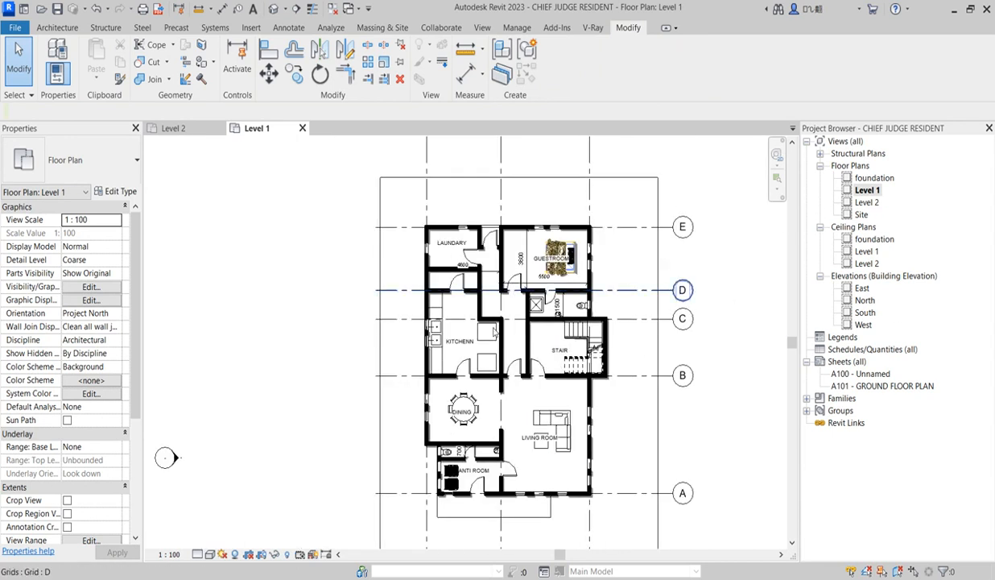
scroll(604, 375, up, 1)
scroll(604, 381, up, 1)
scroll(603, 383, up, 1)
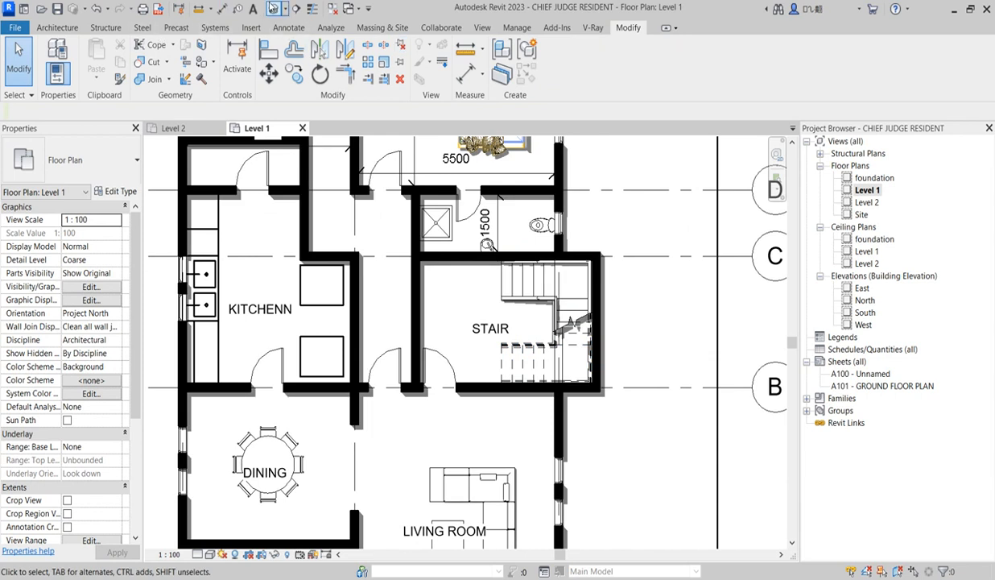
click(295, 8)
scroll(543, 357, down, 3)
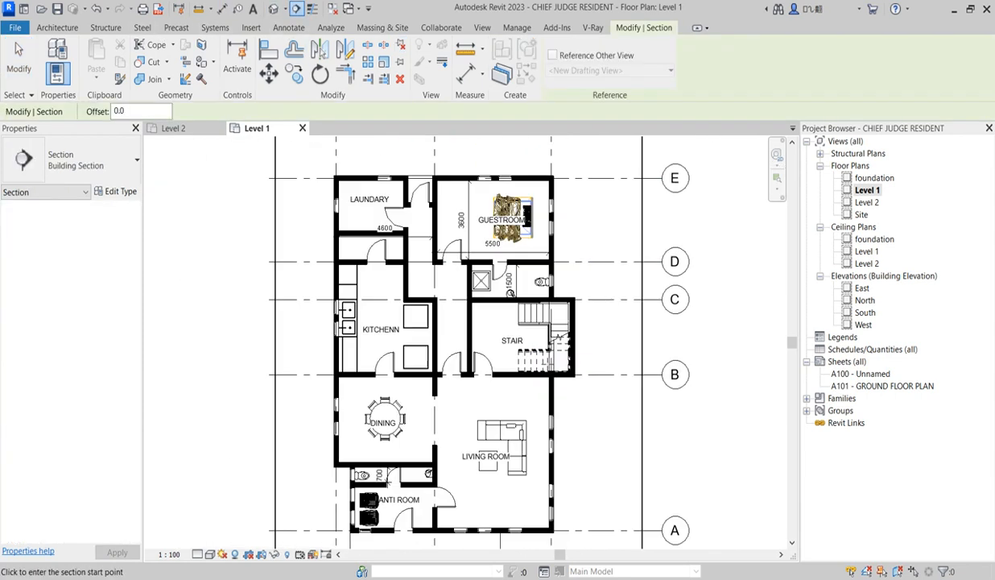
click(320, 352)
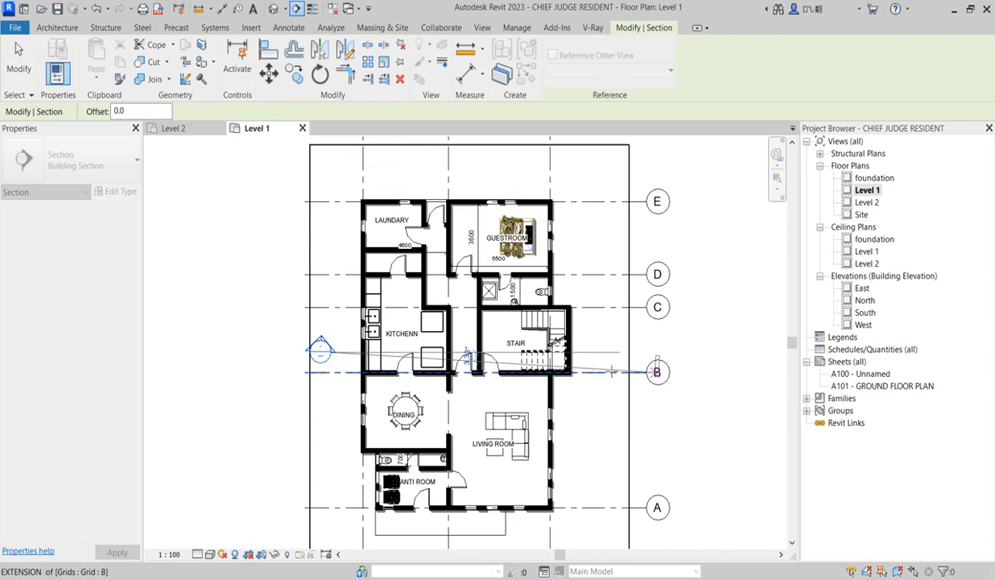
click(608, 356)
scroll(602, 374, up, 2)
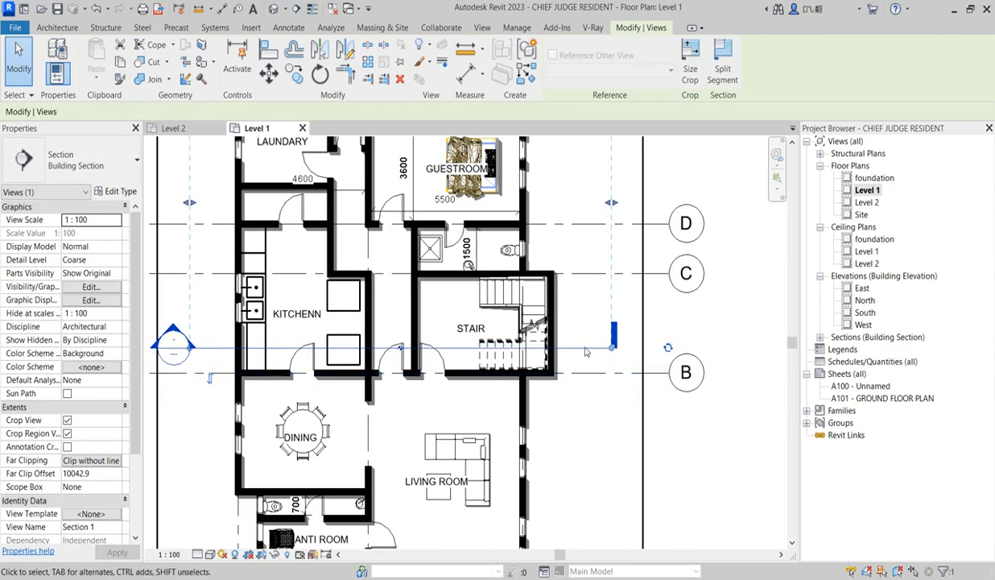
Open the new section's view and select the stair in it
right_click(585, 348)
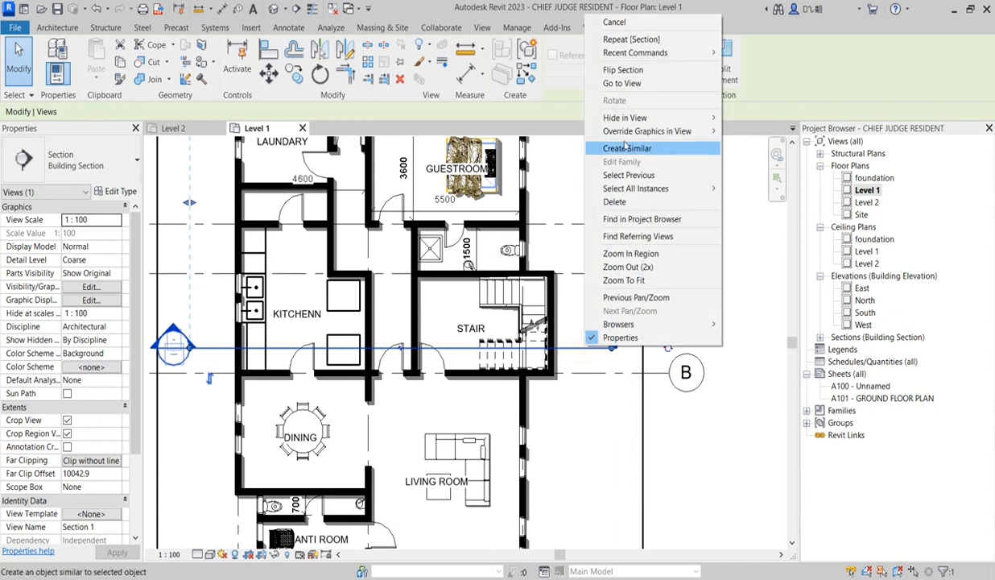
click(613, 80)
scroll(604, 366, up, 2)
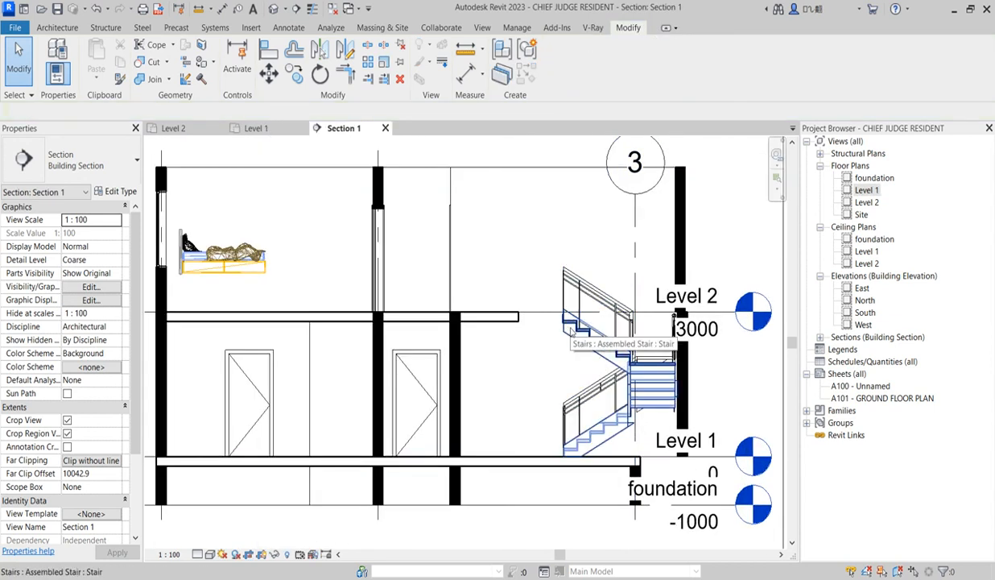
click(570, 329)
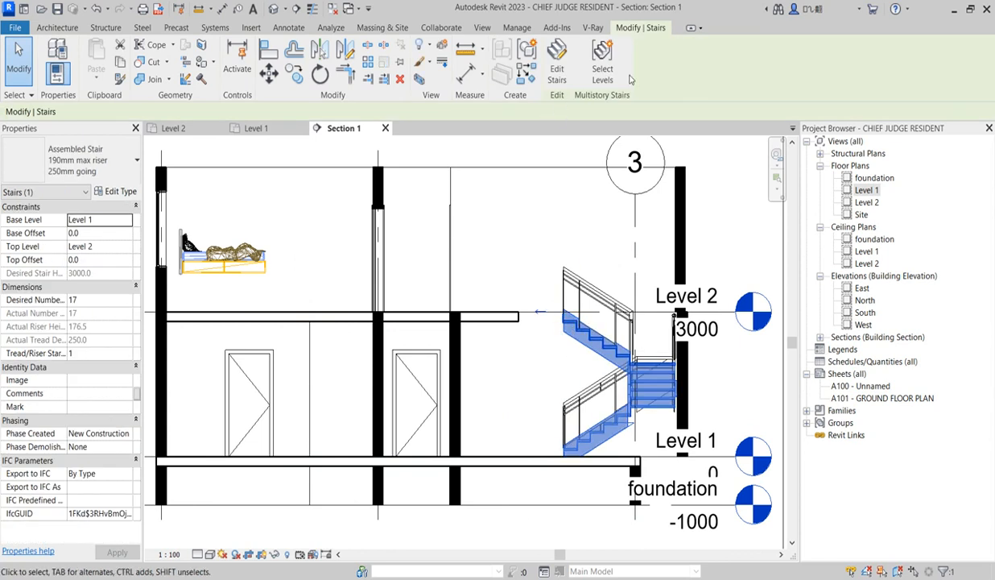
Change the selected stair's type to the cast-in-place Monolithic Stair
click(121, 168)
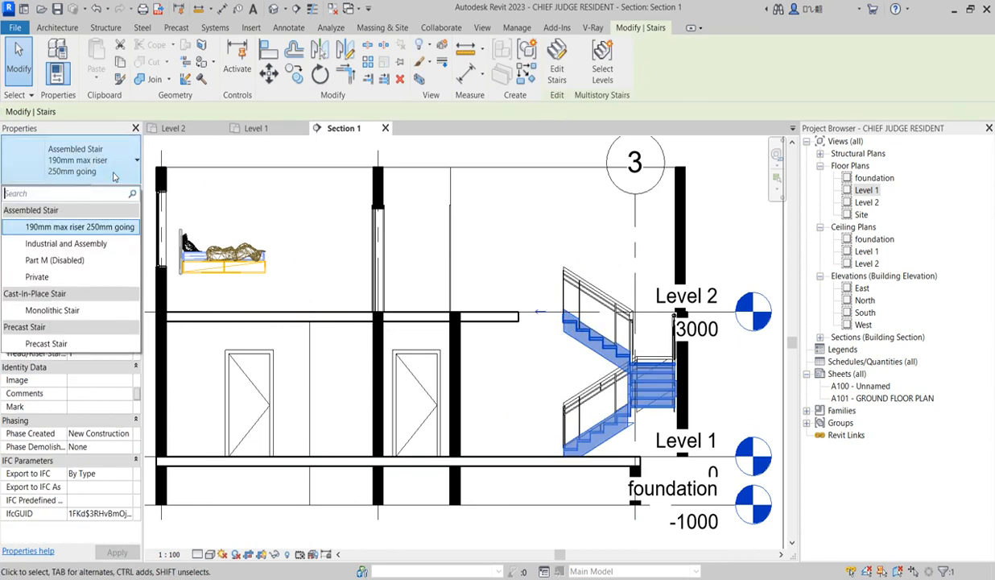
click(70, 311)
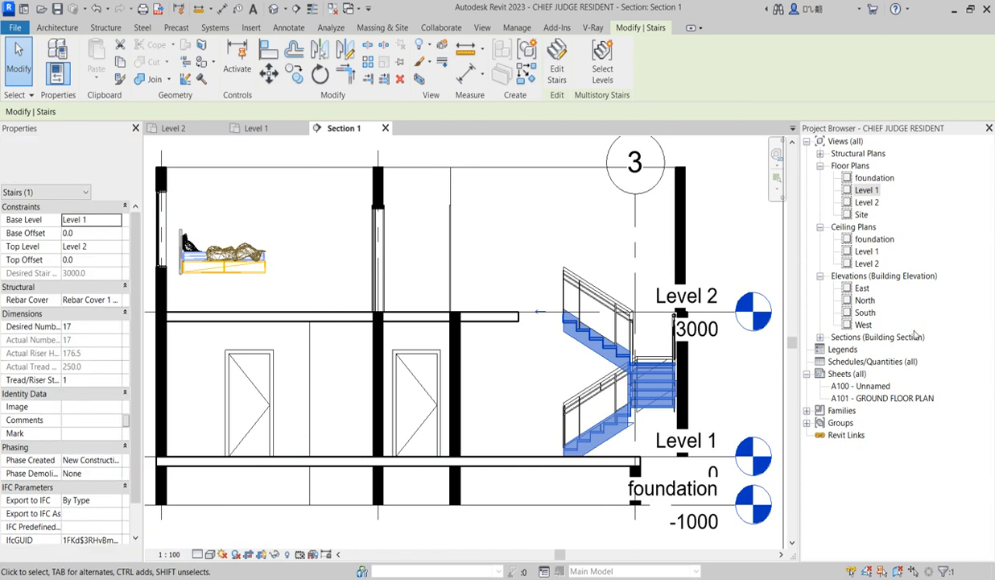
click(527, 391)
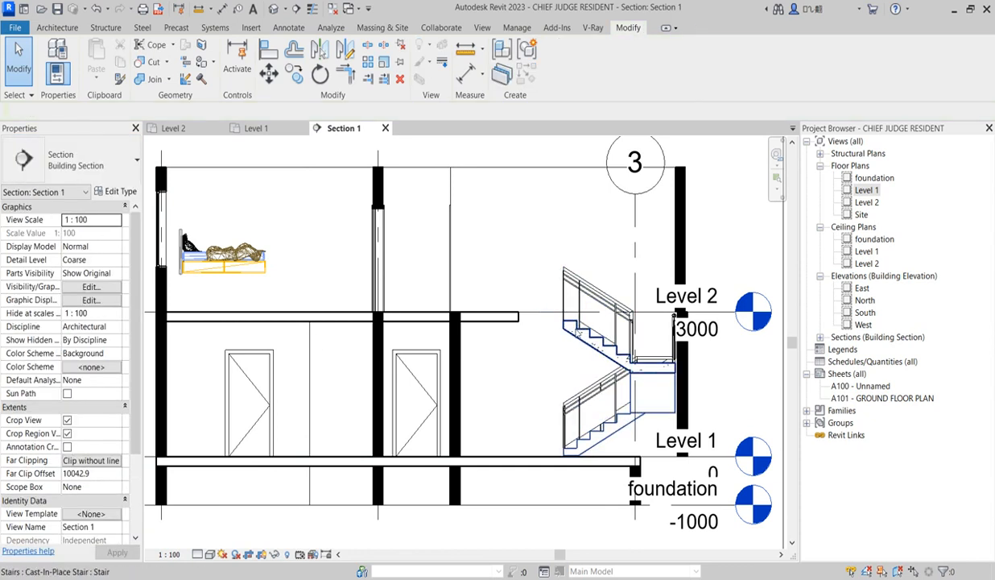
Edit the stair in the Level 1 floor plan and open the sketch of its U-shaped run
click(573, 328)
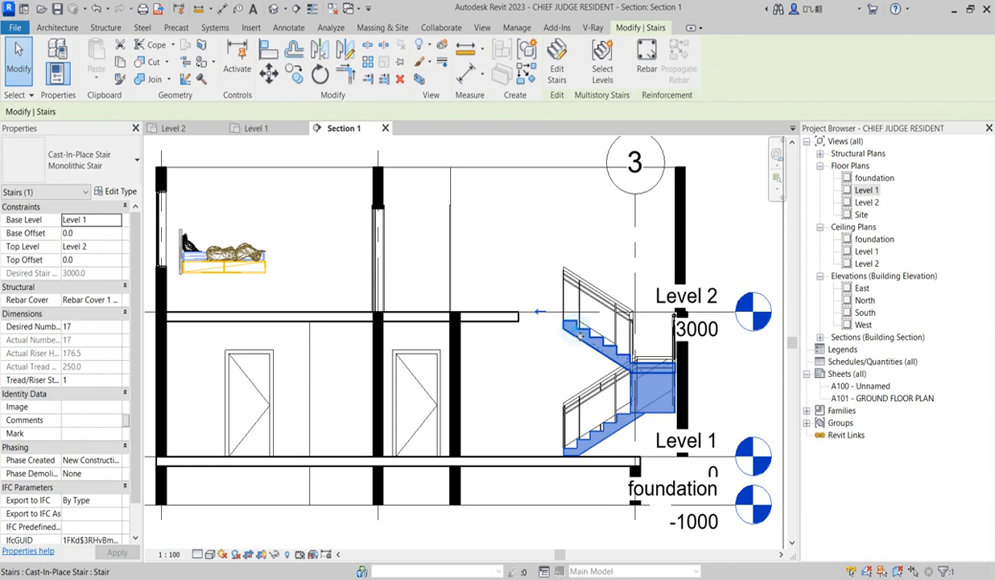
click(559, 74)
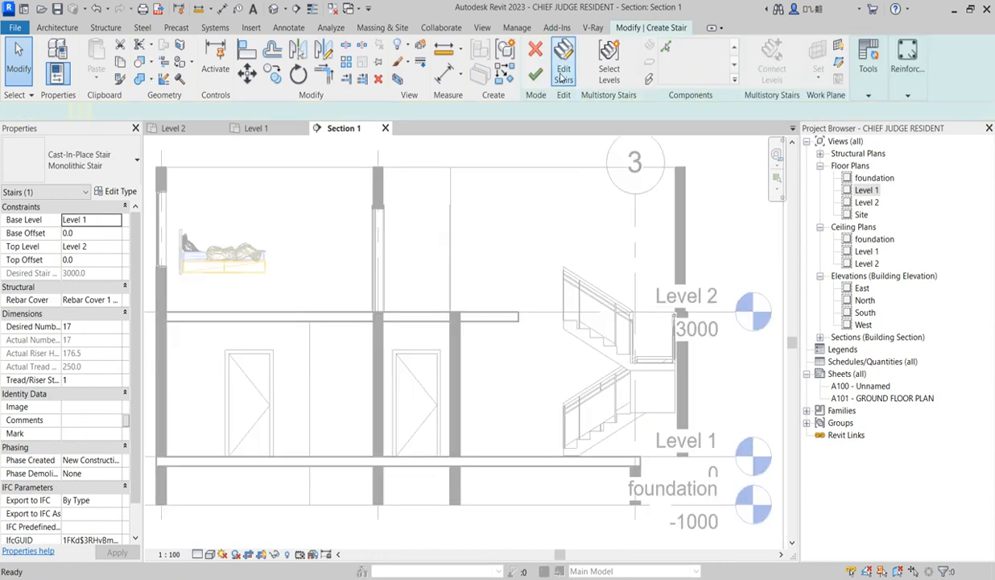
double_click(866, 190)
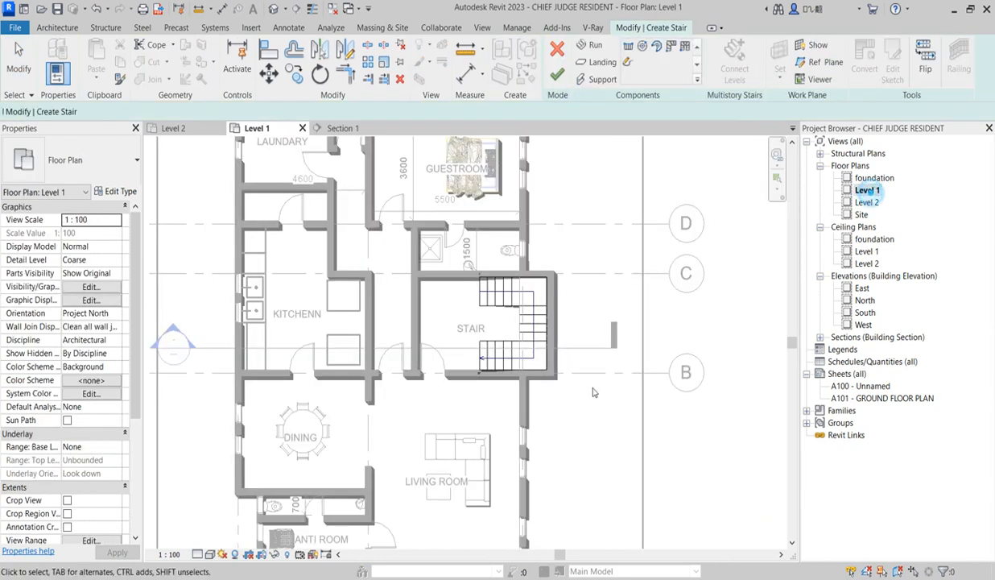
click(521, 329)
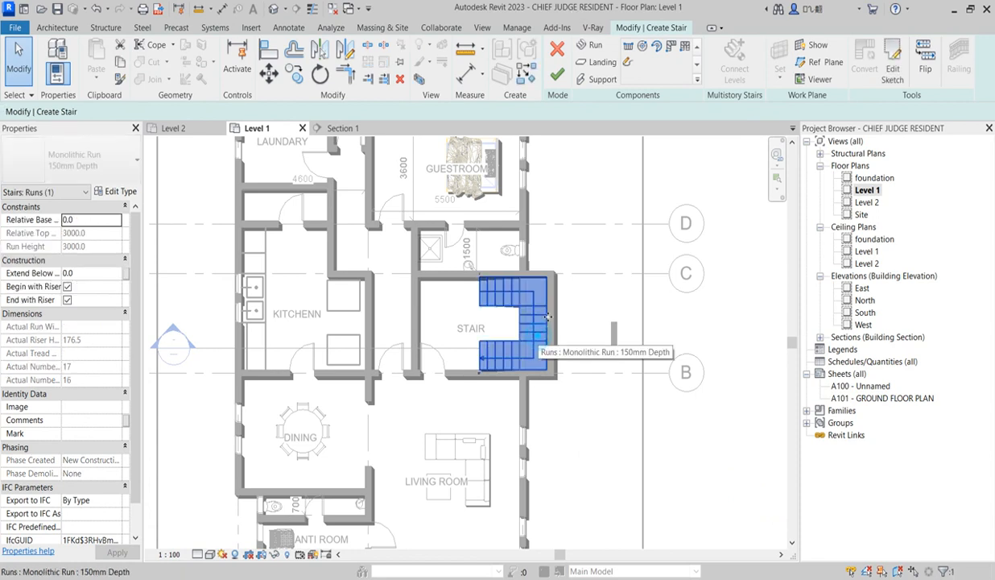
double_click(534, 354)
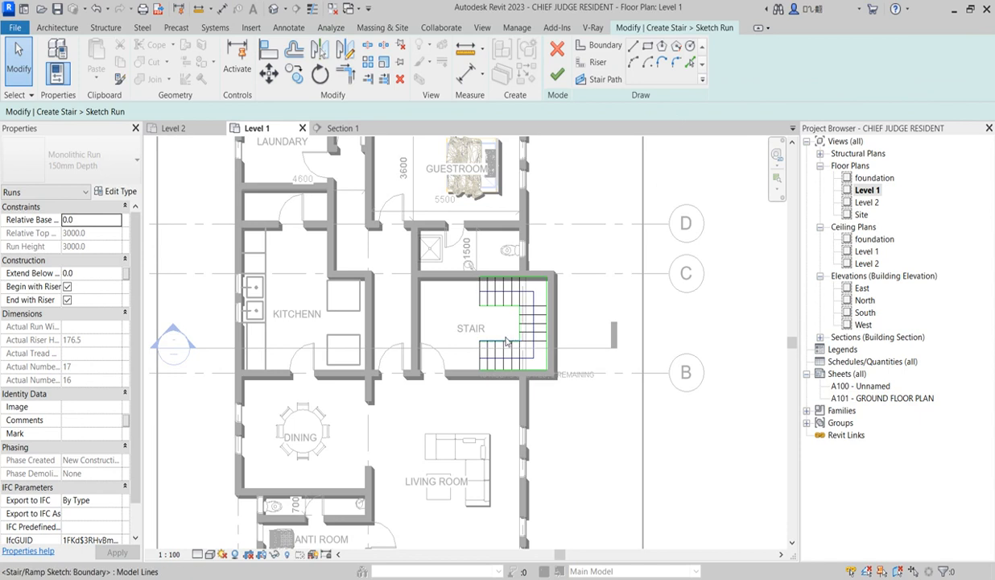
scroll(476, 362, up, 2)
scroll(475, 362, up, 2)
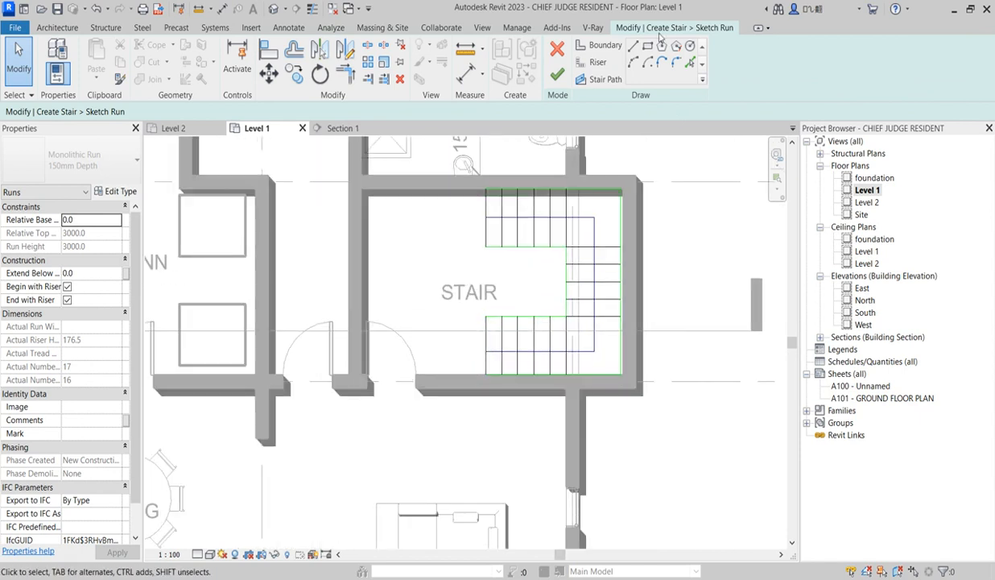
Offset a copy of the starting riser near grid C outward by 300 mm and extend both of that leg's boundary lines to it
click(596, 63)
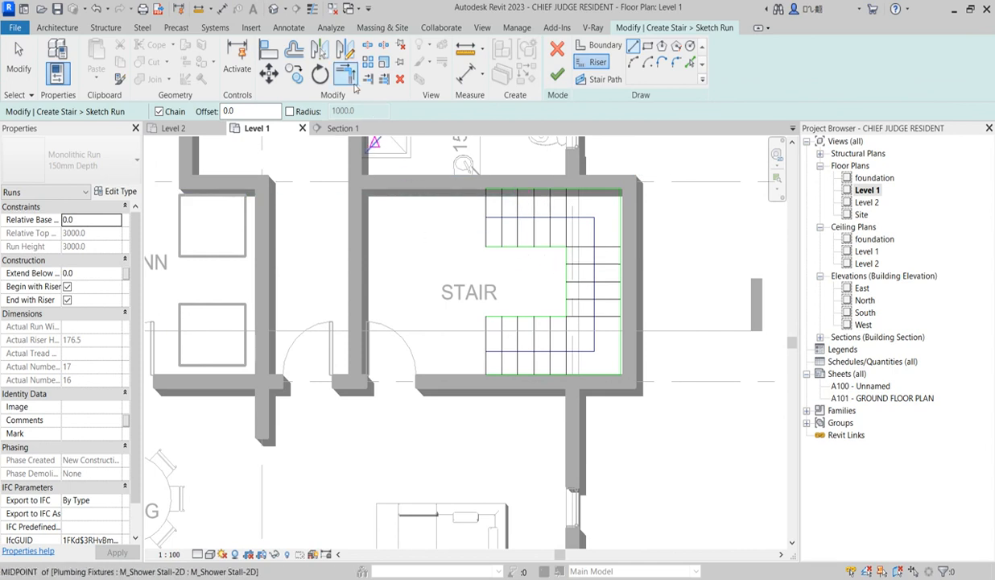
click(294, 49)
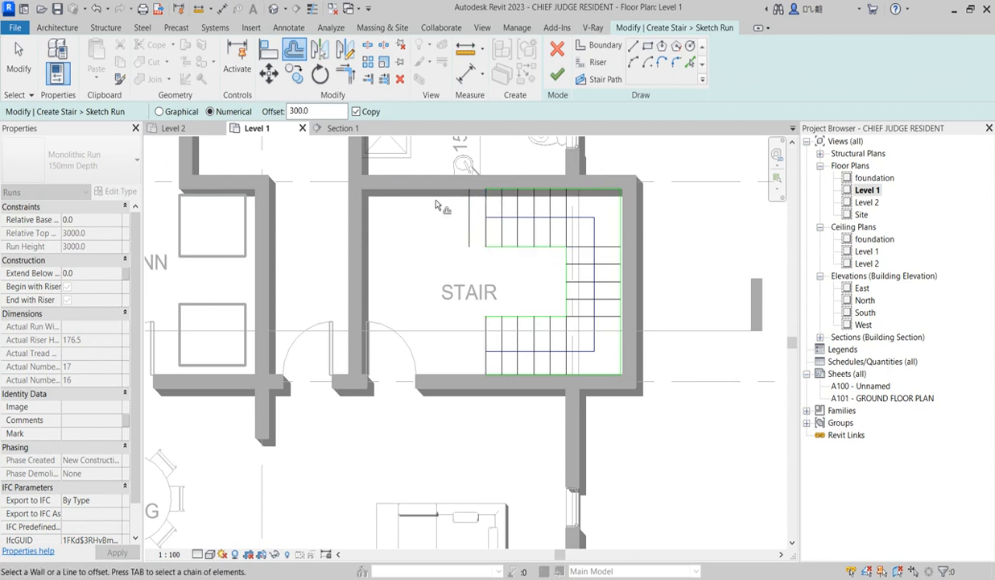
click(386, 81)
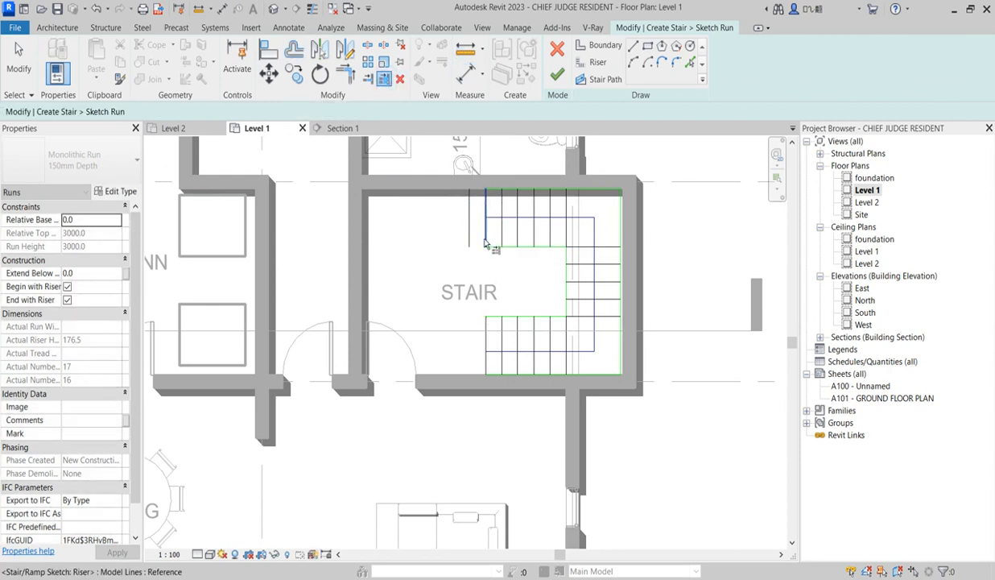
click(469, 233)
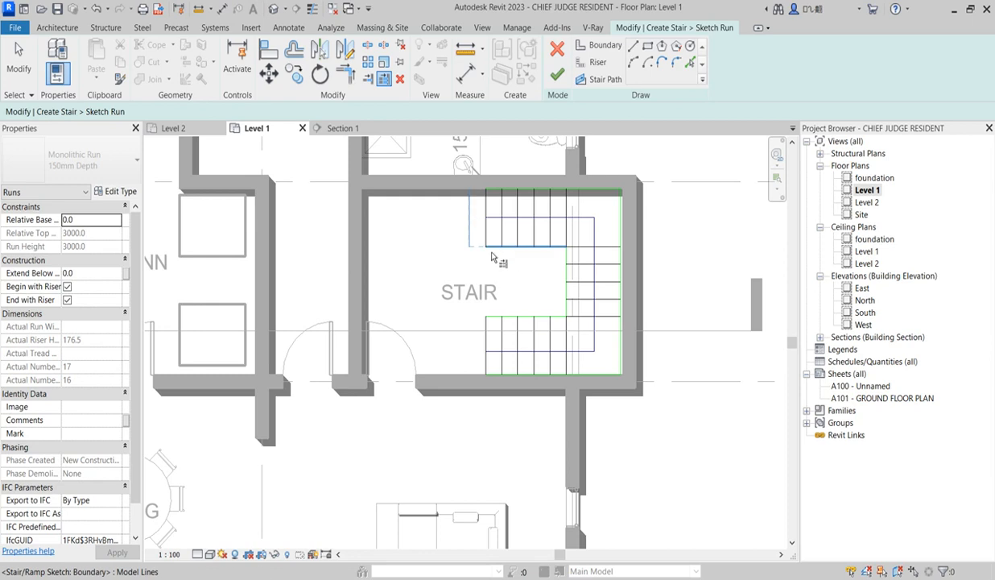
click(493, 197)
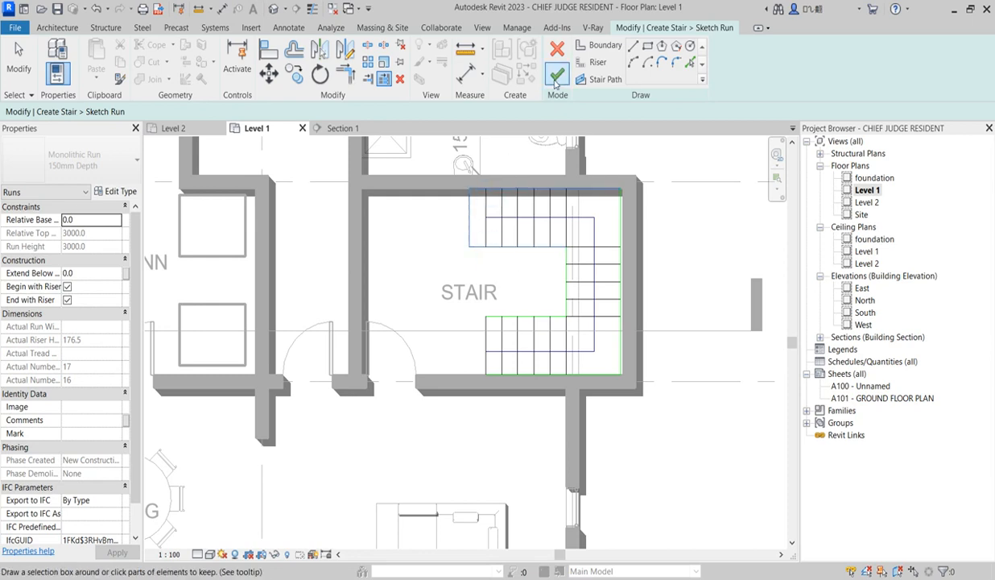
click(557, 74)
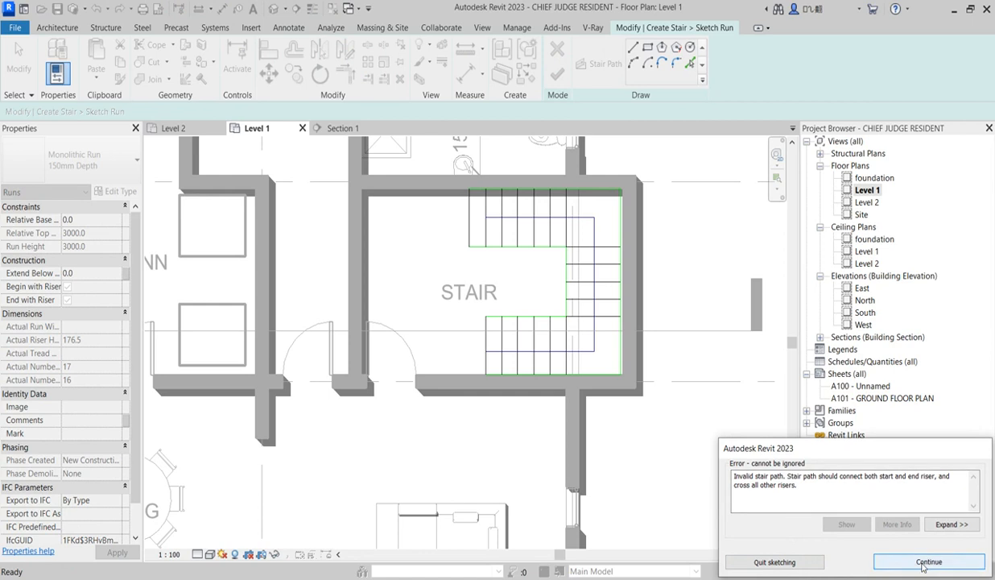
click(922, 556)
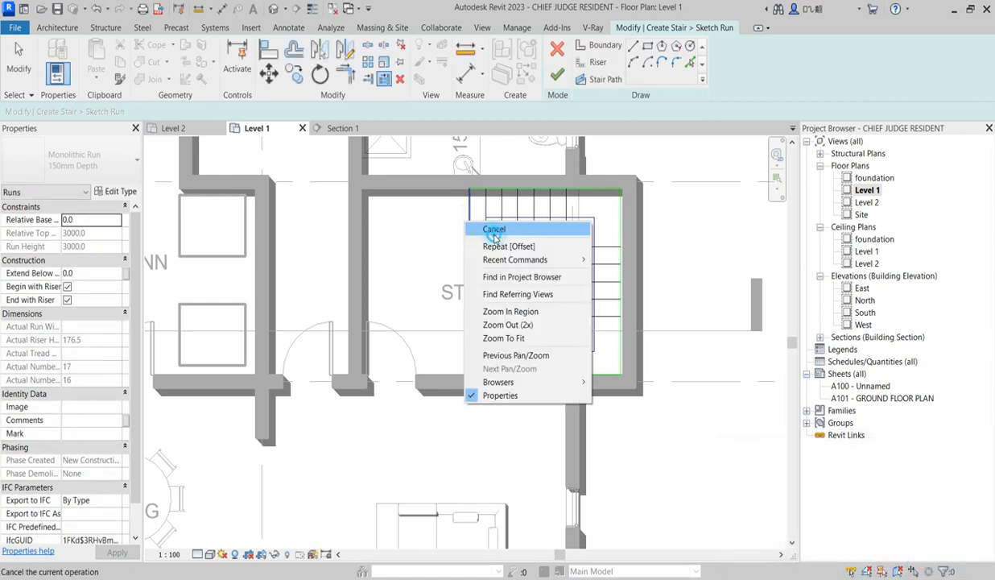
Stretch the stair path's start to the added riser, finish the run sketch and finish editing the stair
click(476, 229)
click(491, 217)
drag(489, 221, 479, 227)
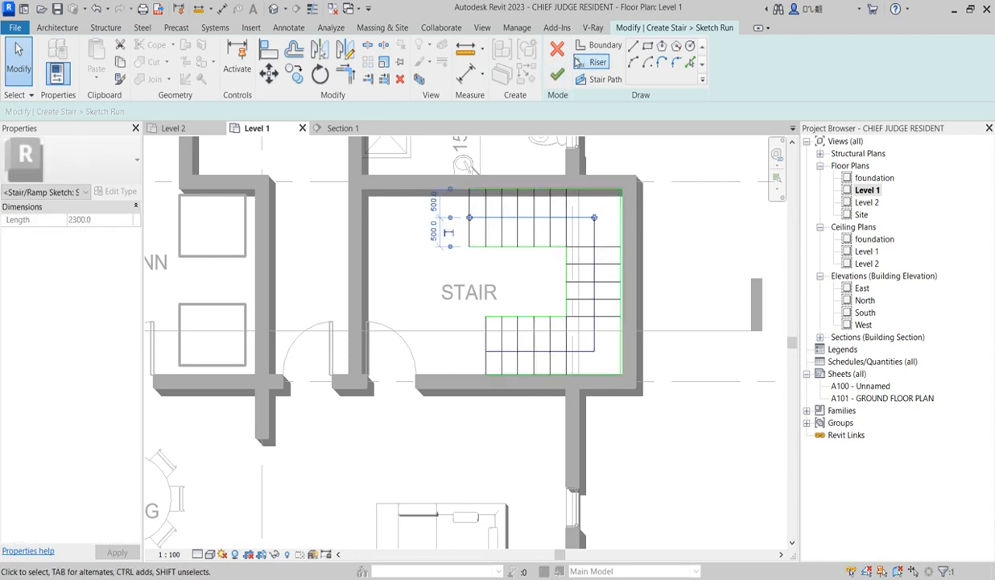
click(557, 74)
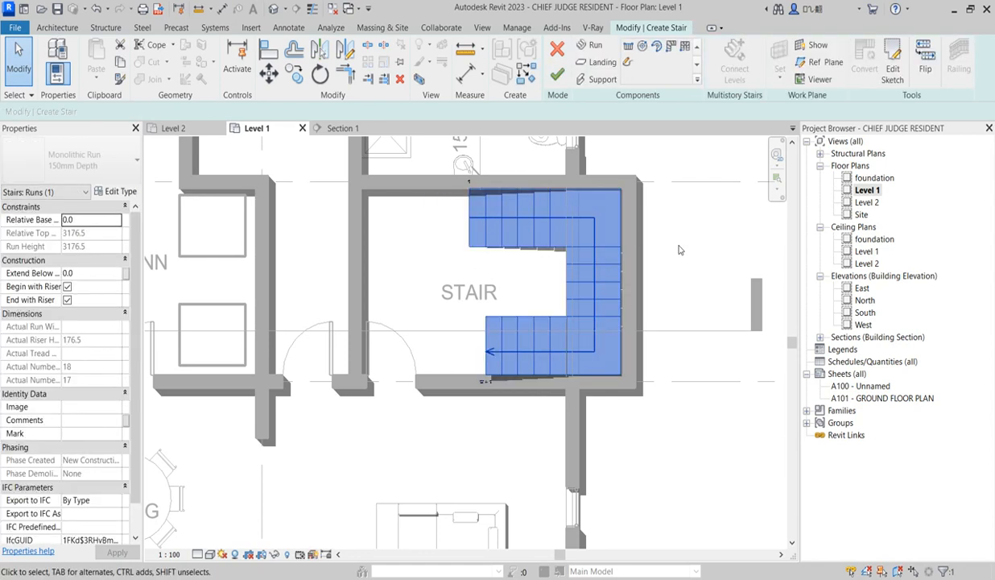
click(649, 234)
click(557, 76)
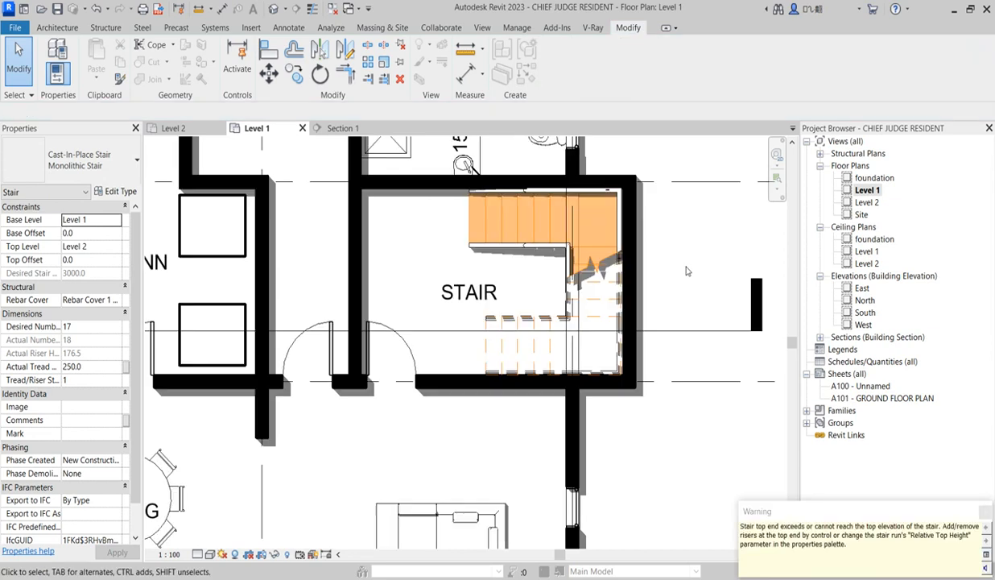
Go to the Section 1 view from its section line in the Level 1 plan
scroll(679, 277, down, 3)
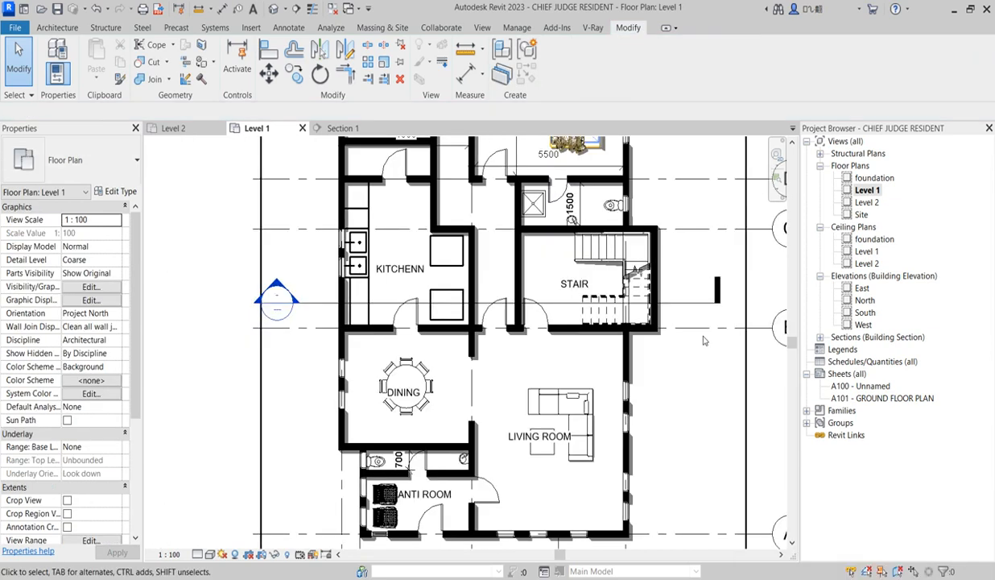
click(694, 306)
right_click(694, 307)
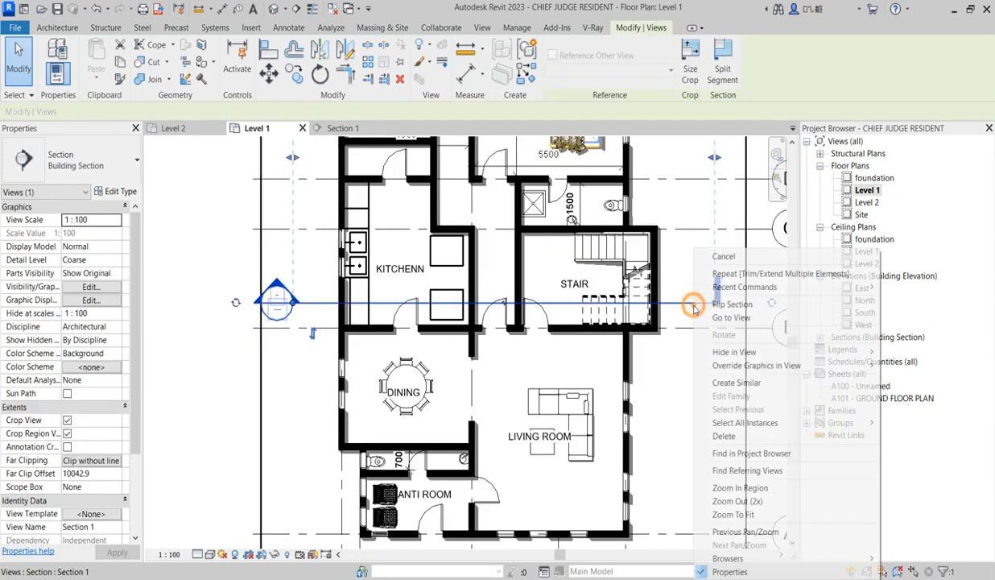
click(733, 319)
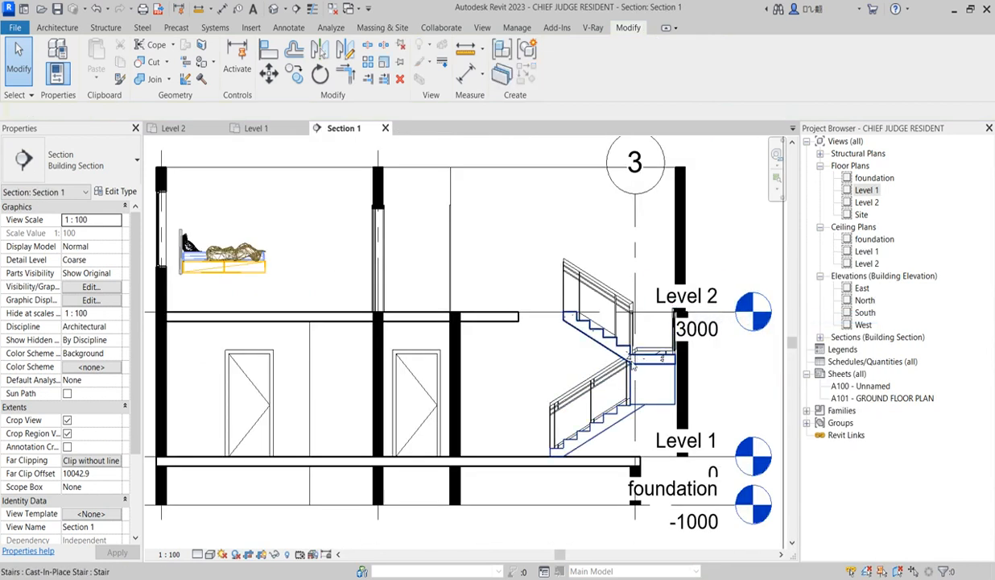
Select the Level 2 floor slab in the section and open its boundary for editing in the Level 2 floor plan
click(505, 319)
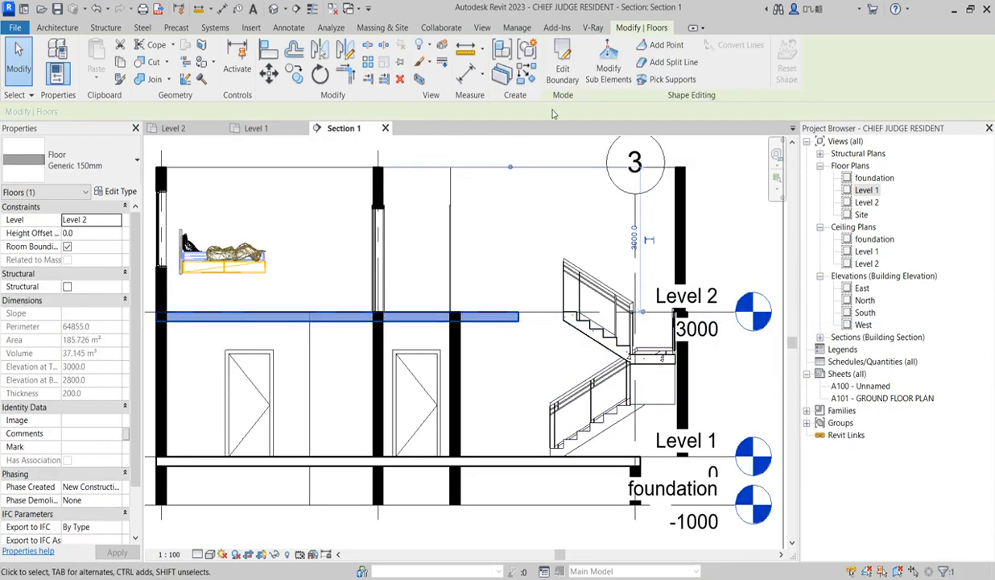
click(562, 69)
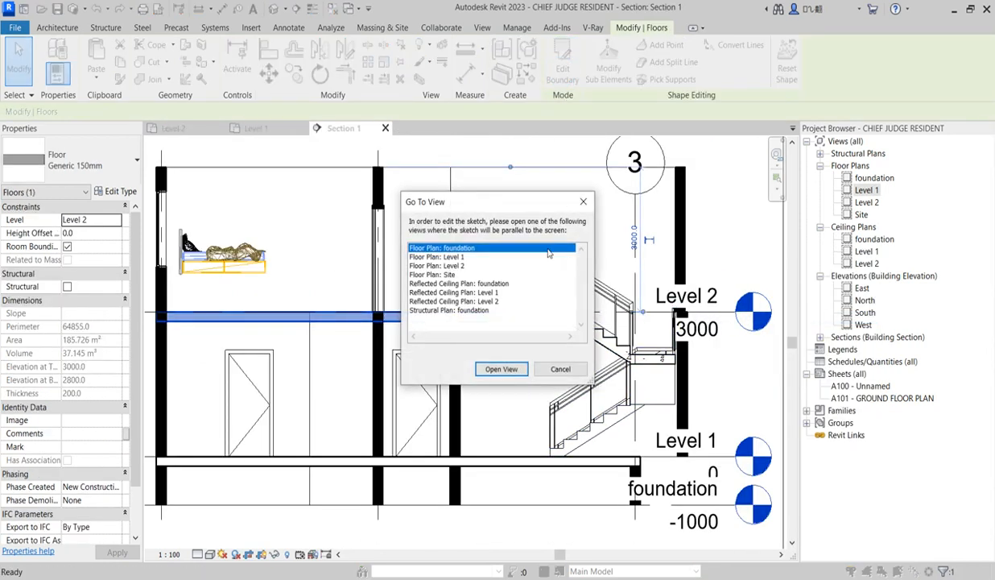
click(441, 266)
click(501, 368)
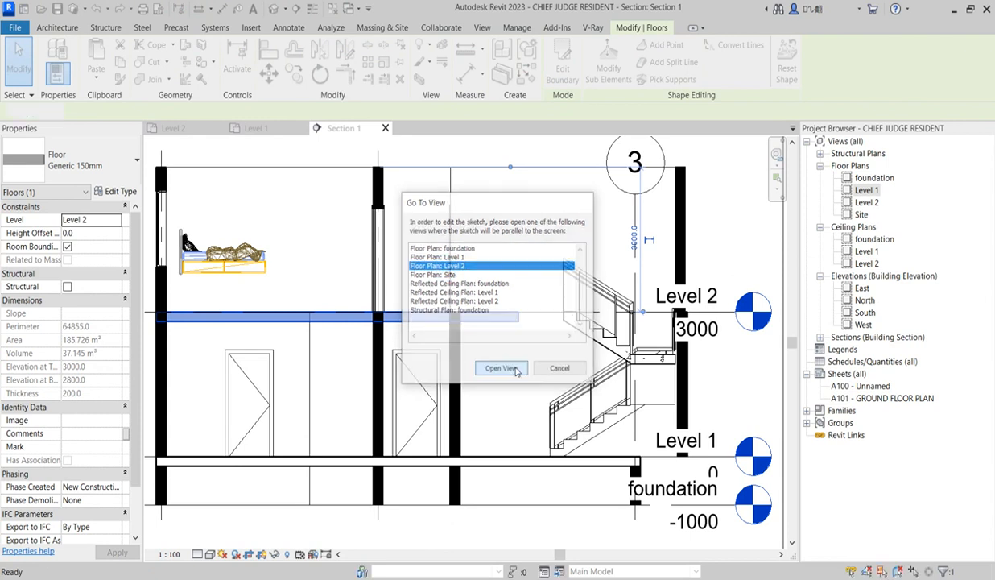
scroll(467, 332, up, 3)
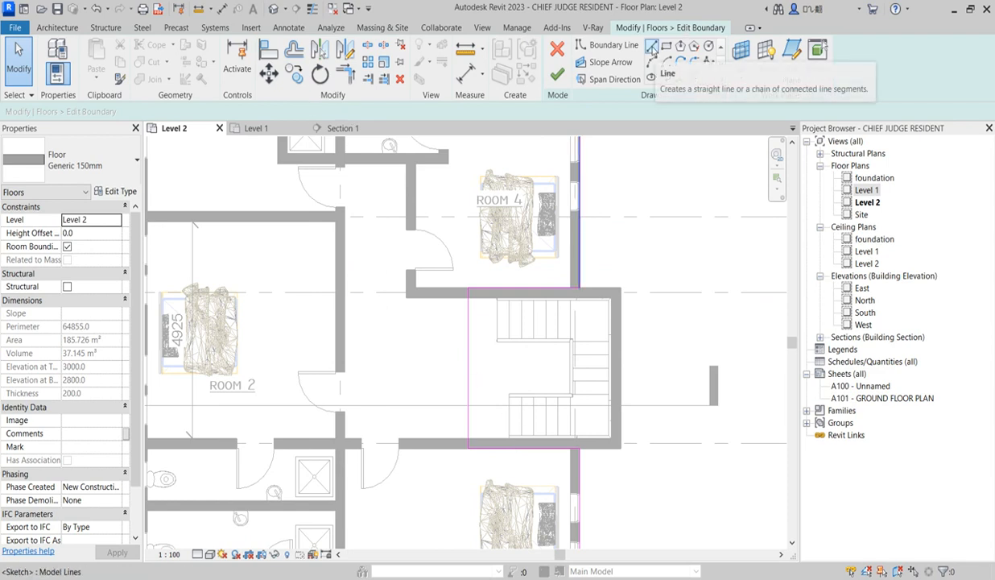
Align the floor opening's edge in the stair room with the stair's top riser near grid B and finish the boundary
click(268, 48)
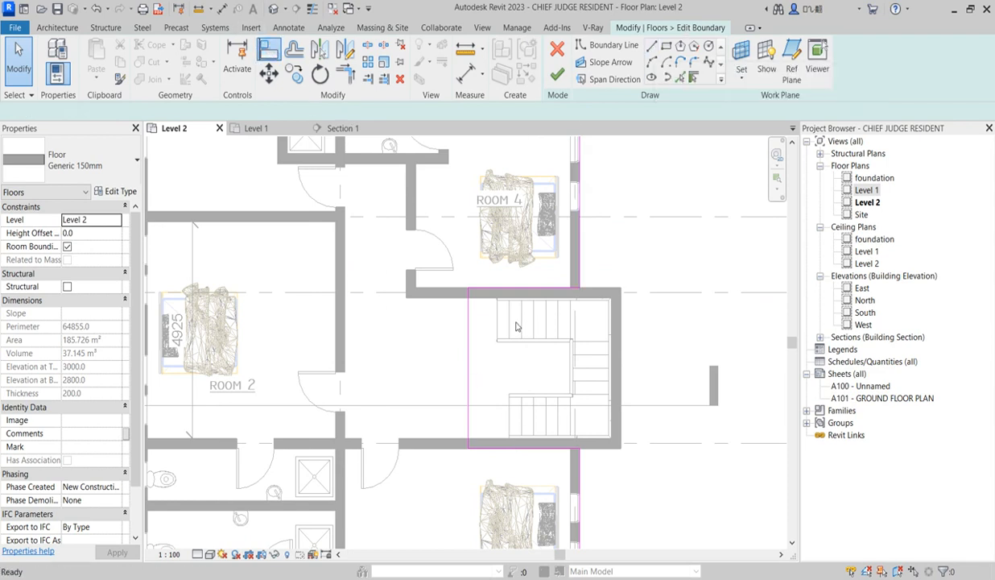
click(512, 412)
click(468, 401)
right_click(628, 204)
click(679, 218)
right_click(650, 299)
click(667, 309)
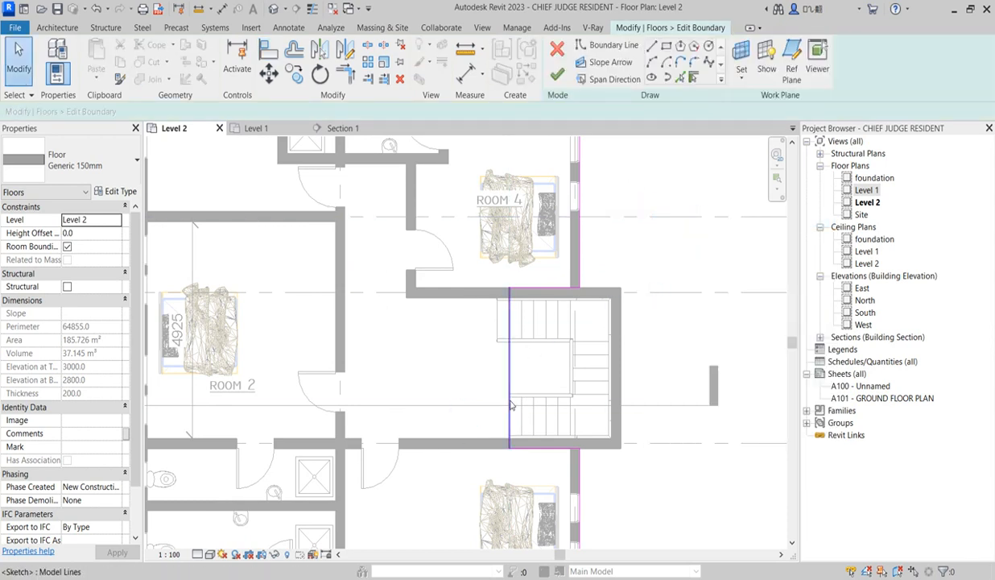
click(563, 79)
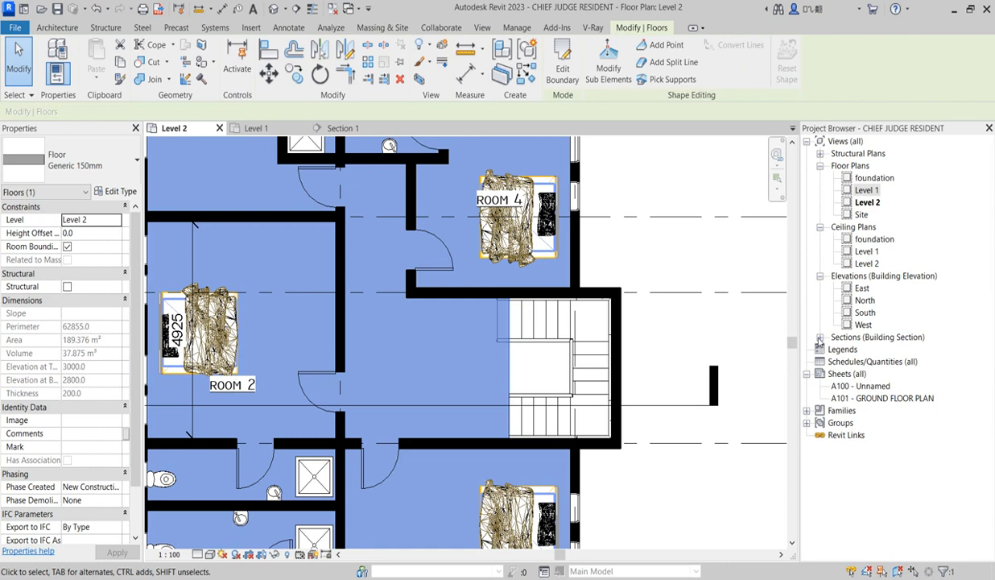
Reopen the Section 1 view and examine where the top of the stair meets the Level 2 floor
click(820, 337)
double_click(865, 352)
click(533, 354)
scroll(533, 353, down, 2)
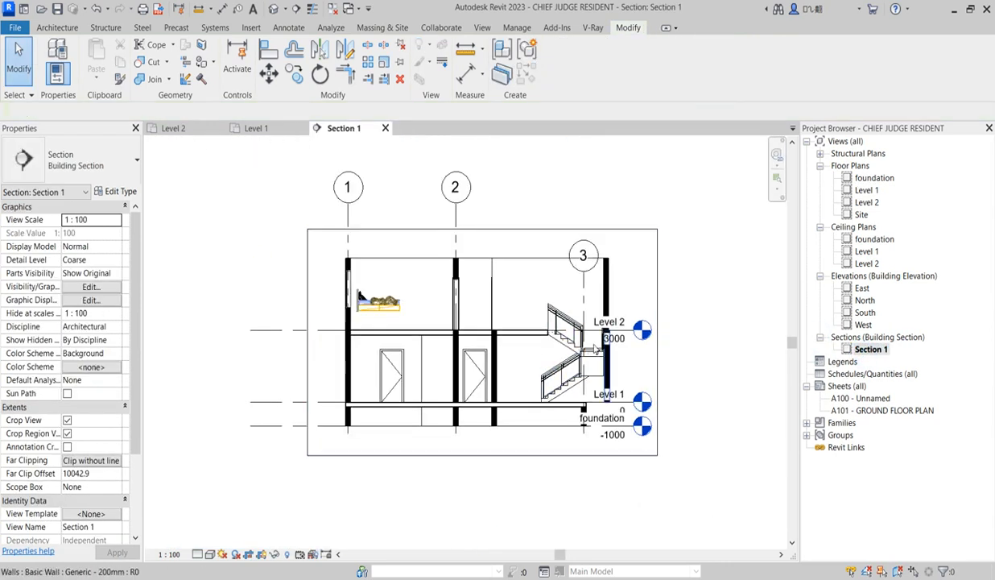
scroll(554, 366, down, 1)
scroll(647, 331, up, 2)
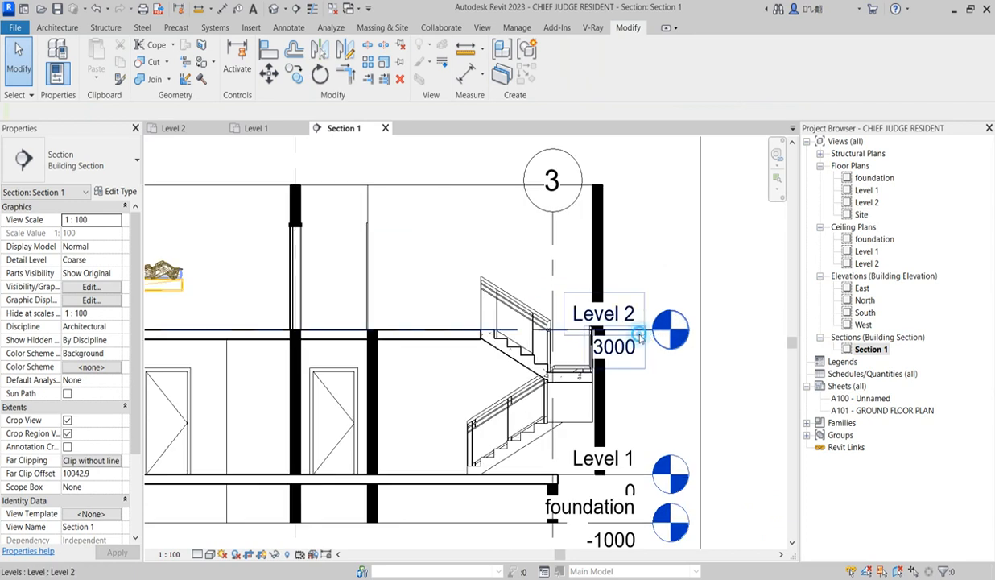
Move the level heads outward so they sit clear of the outer stair wall in the section
click(641, 338)
drag(651, 335, 729, 333)
scroll(700, 333, down, 2)
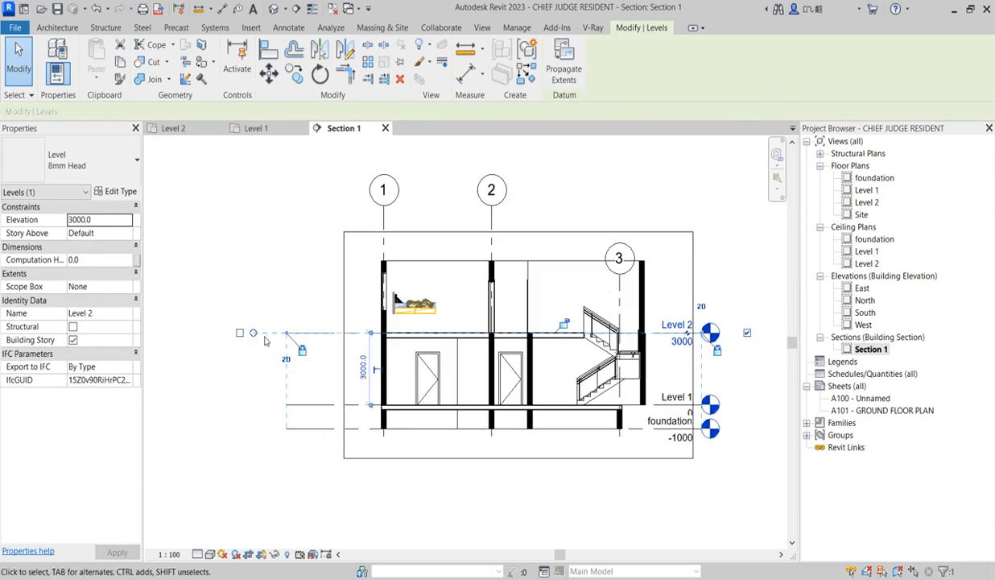
click(252, 233)
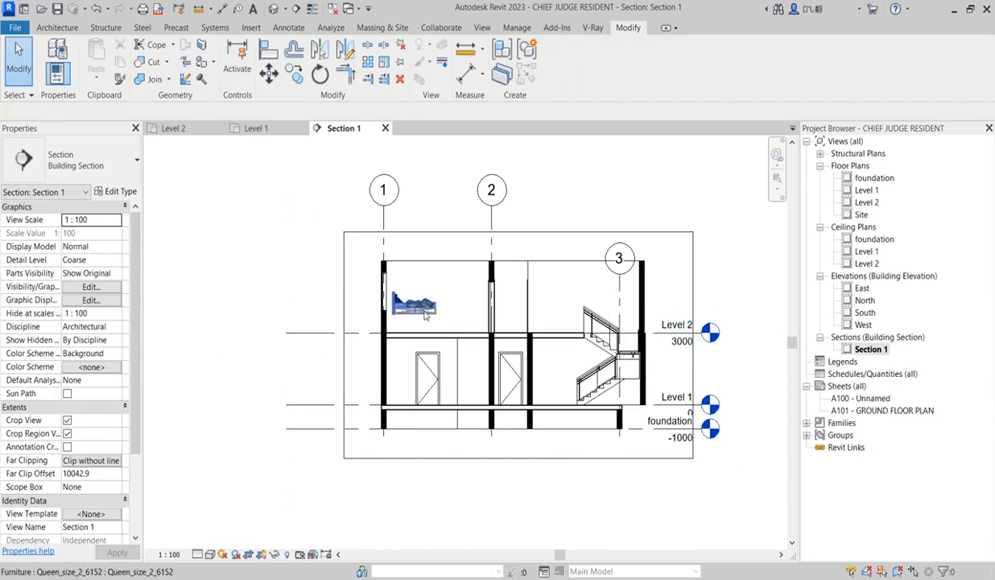
In the 3D view, select every instance of the queen-size bed and set its elevation from level to -800
click(426, 316)
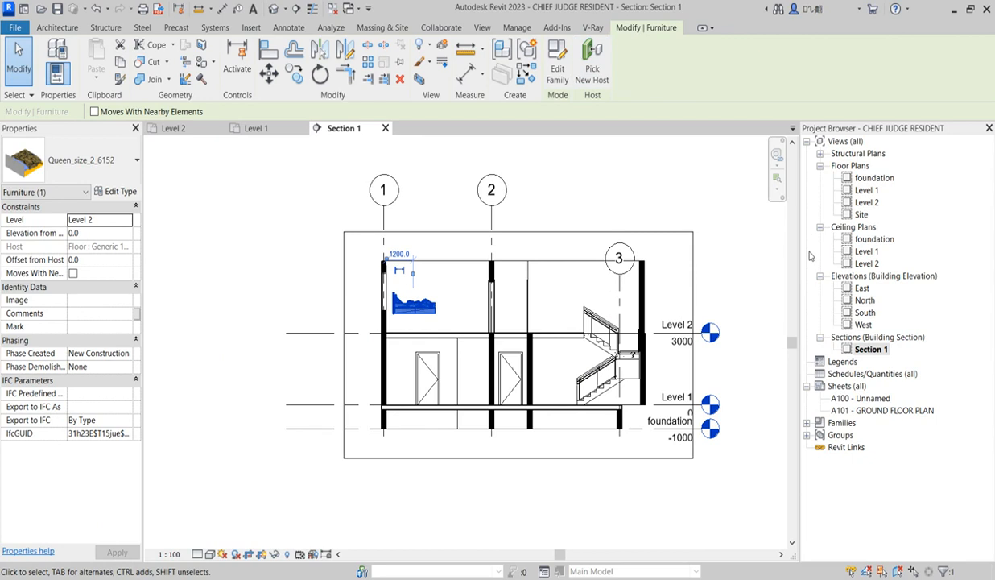
click(275, 13)
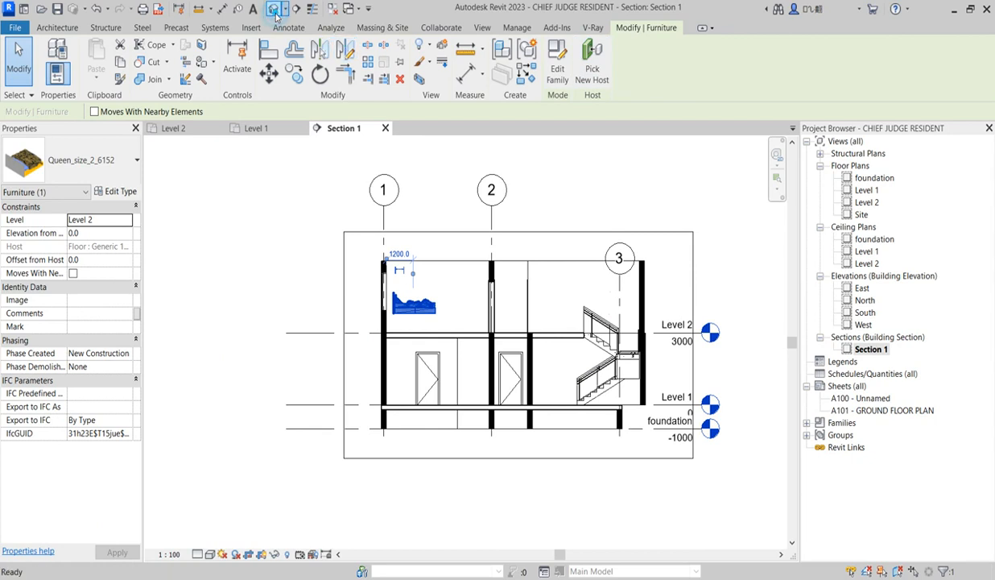
scroll(453, 423, up, 2)
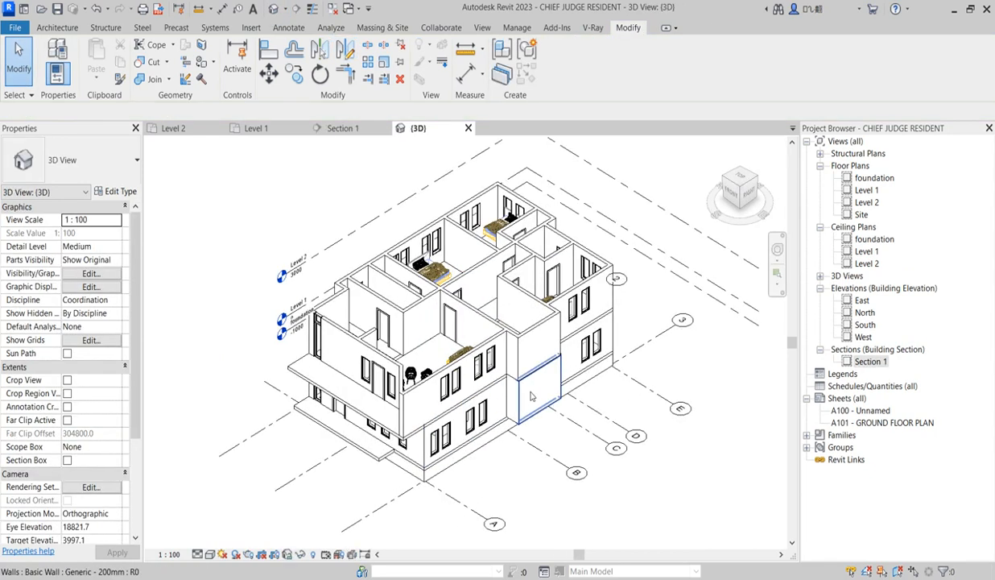
click(431, 272)
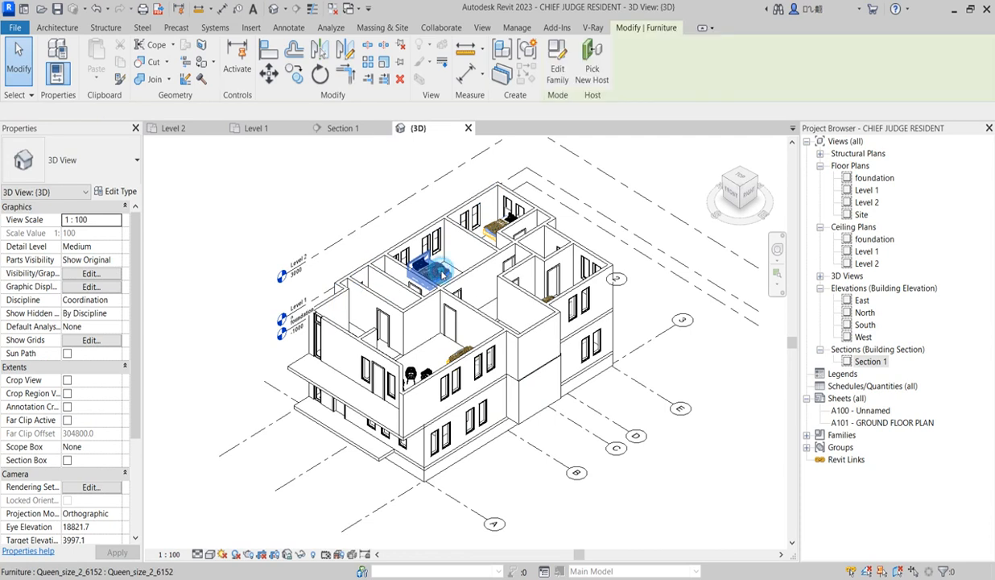
right_click(442, 267)
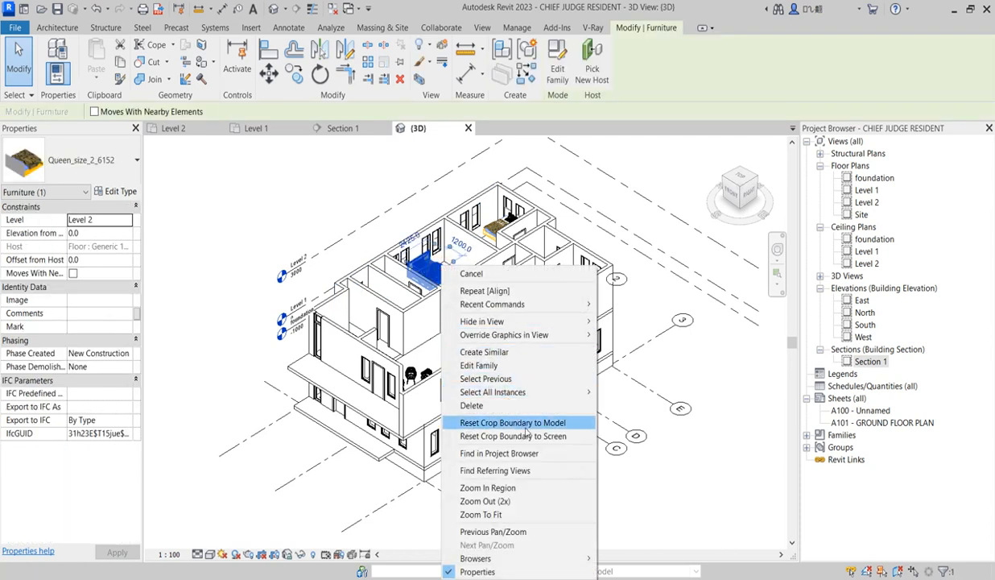
mouse_move(548, 391)
click(629, 392)
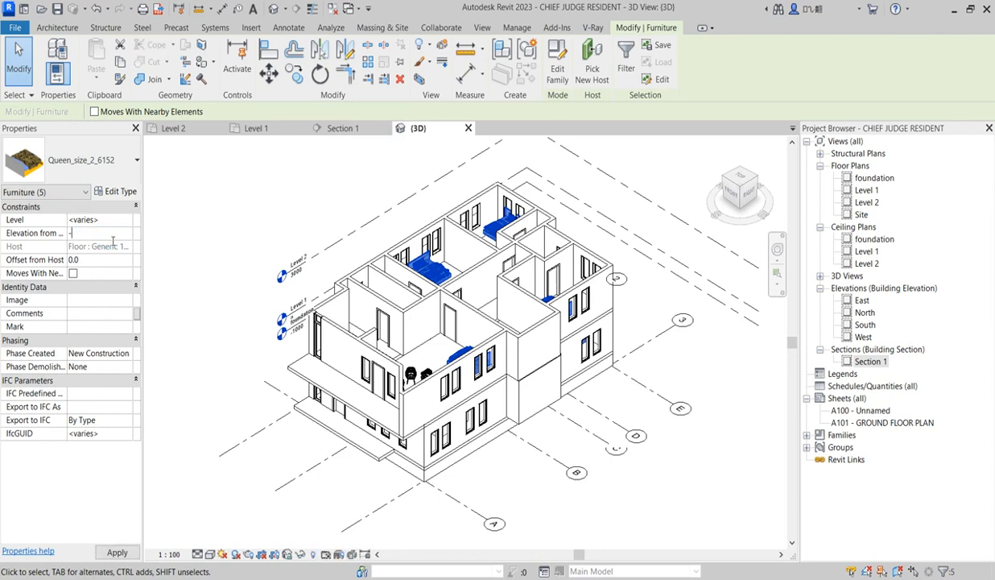
click(205, 198)
scroll(439, 255, up, 5)
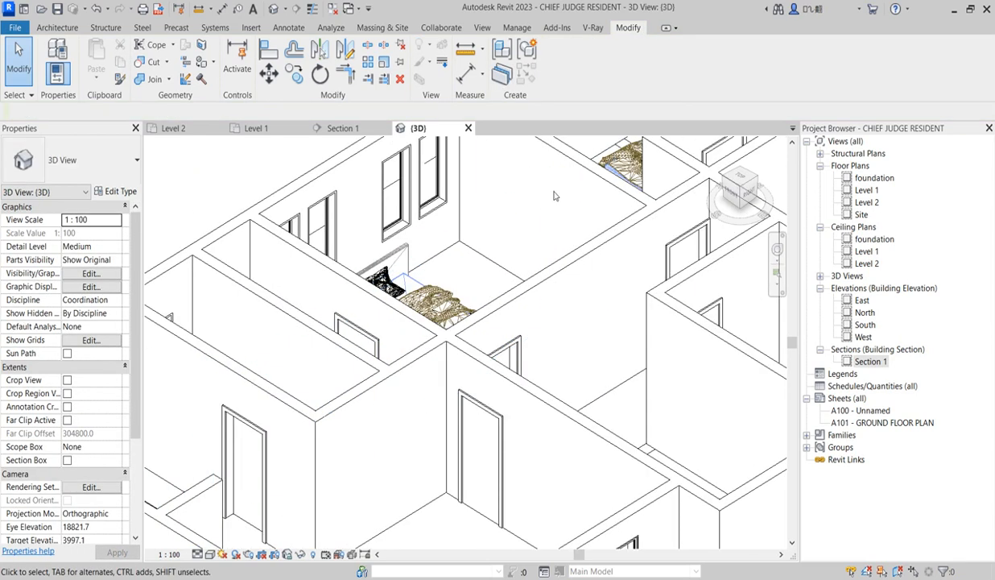
scroll(556, 266, down, 3)
In the Section 1 view, extend the base of the lower outer stair wall down to the foundation level
double_click(882, 362)
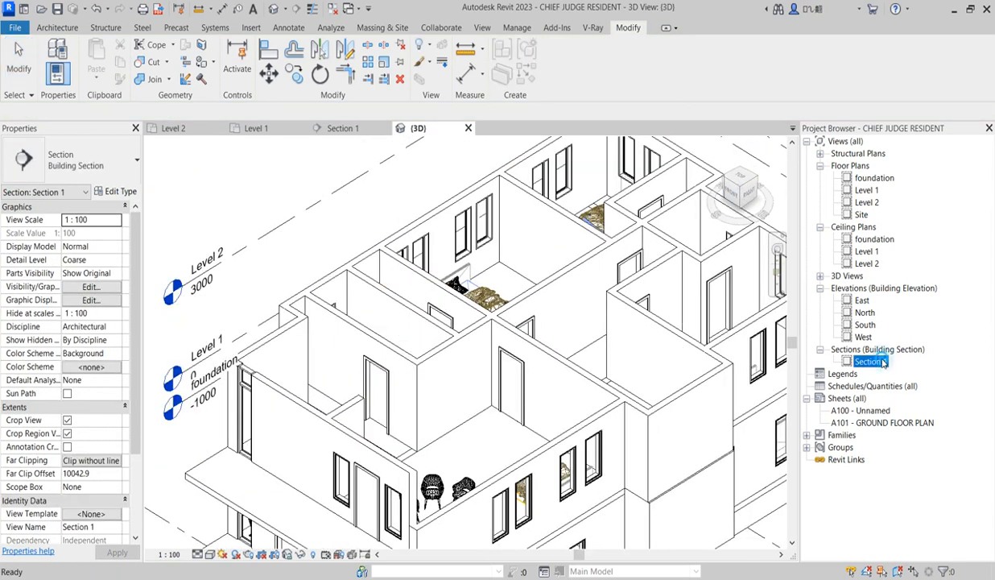
scroll(433, 329, up, 3)
scroll(447, 273, down, 3)
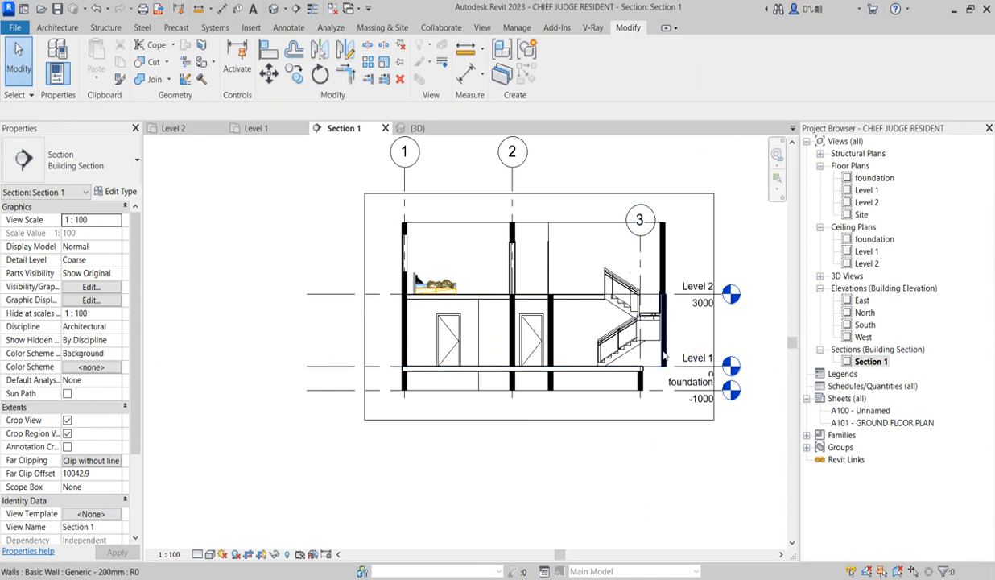
scroll(662, 386, up, 2)
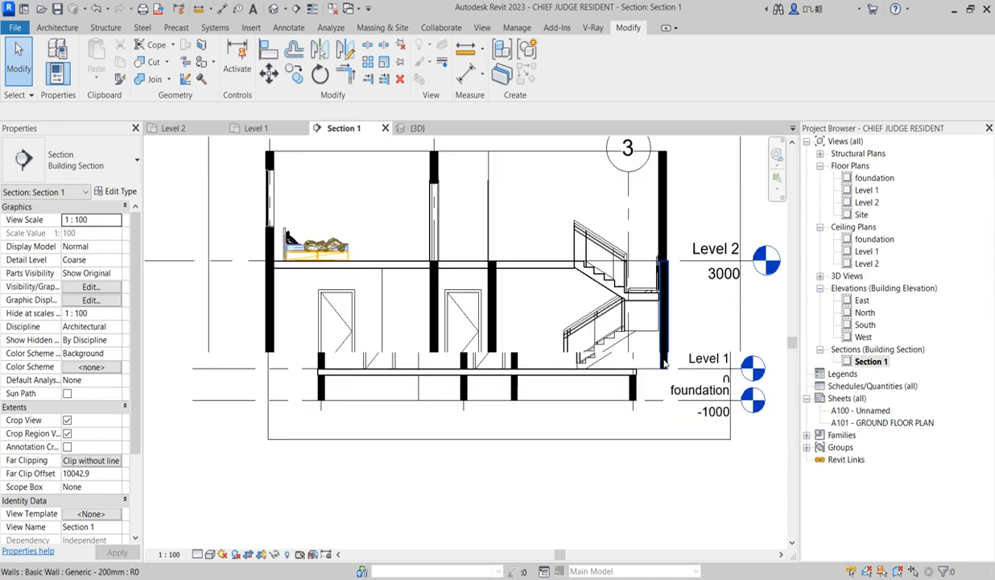
click(663, 366)
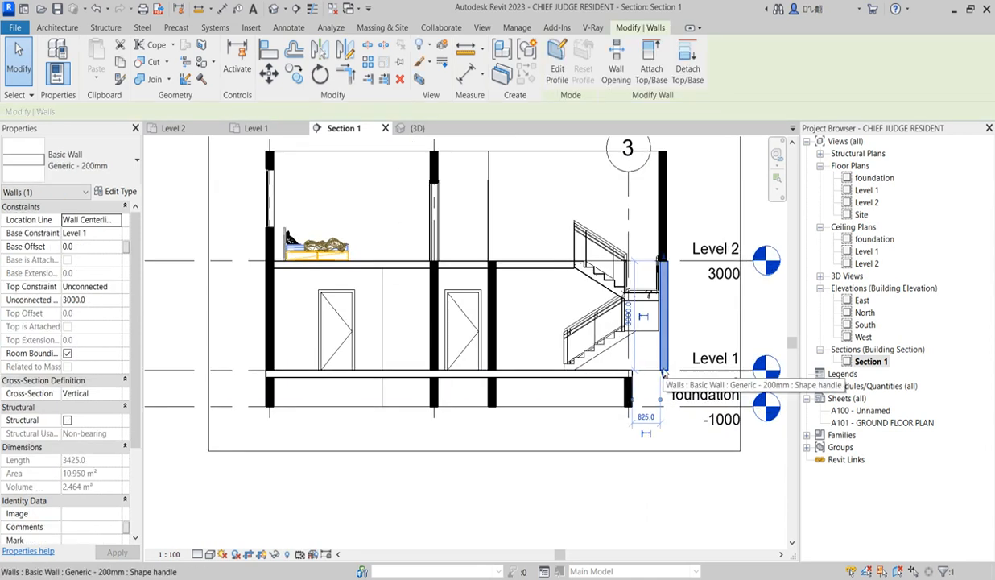
click(663, 369)
drag(663, 375, 645, 405)
Lower the top of the same outer stair wall to give it an unconnected height of 3900 mm
scroll(665, 264, up, 2)
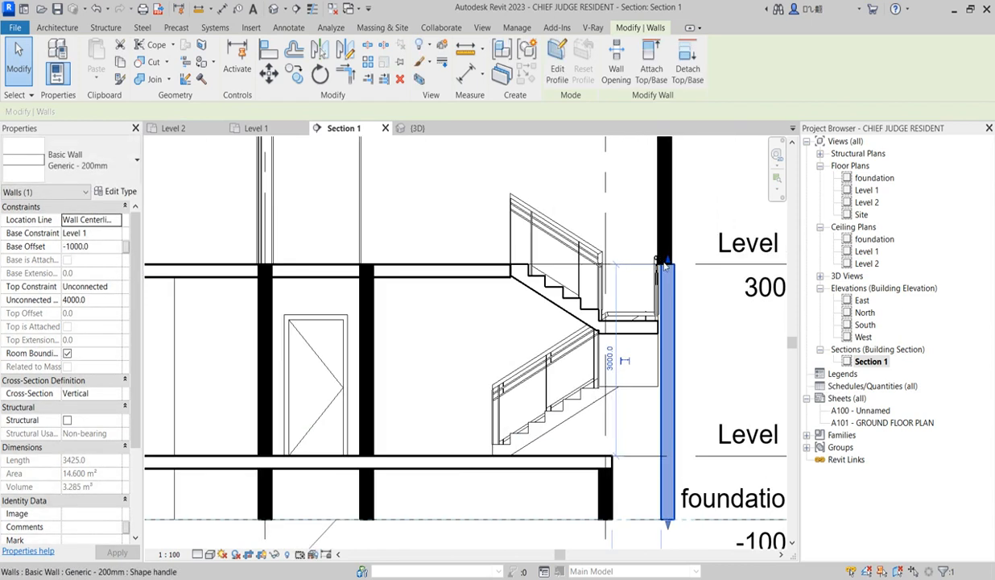
scroll(666, 264, up, 2)
drag(667, 261, 670, 276)
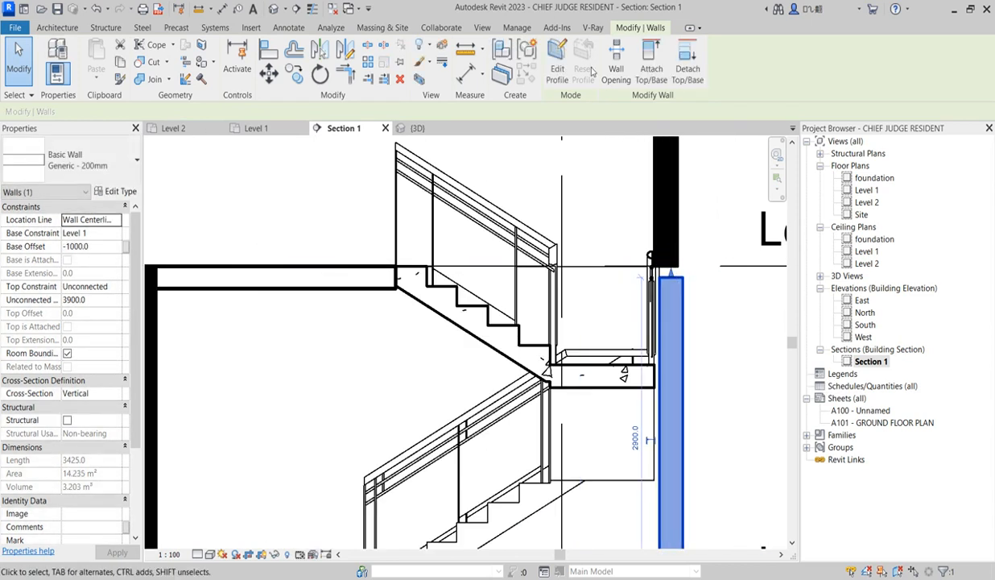
Align the inner face of the lower outer stair wall with the edge of the stair landing
click(270, 50)
scroll(667, 367, up, 2)
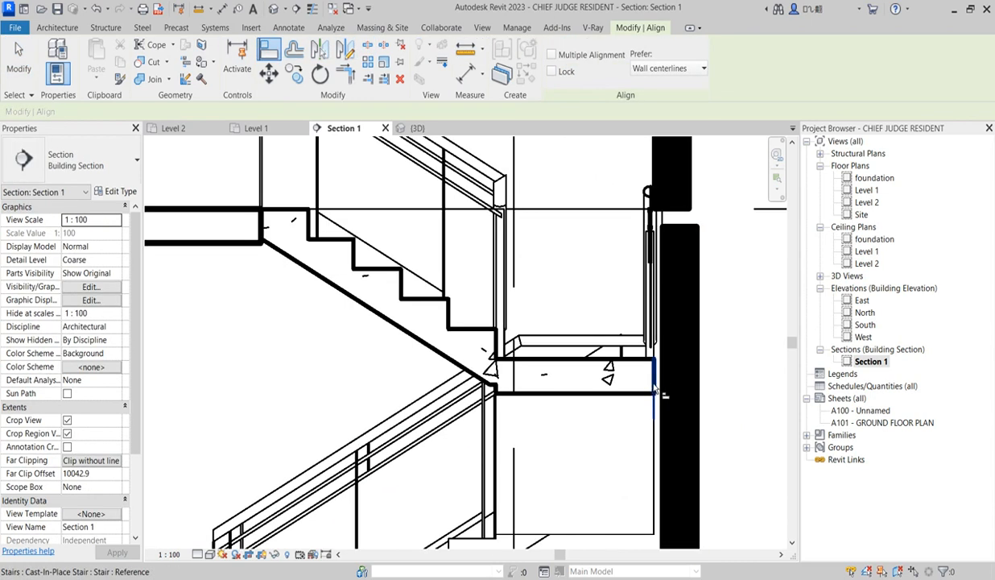
click(655, 393)
scroll(654, 396, down, 2)
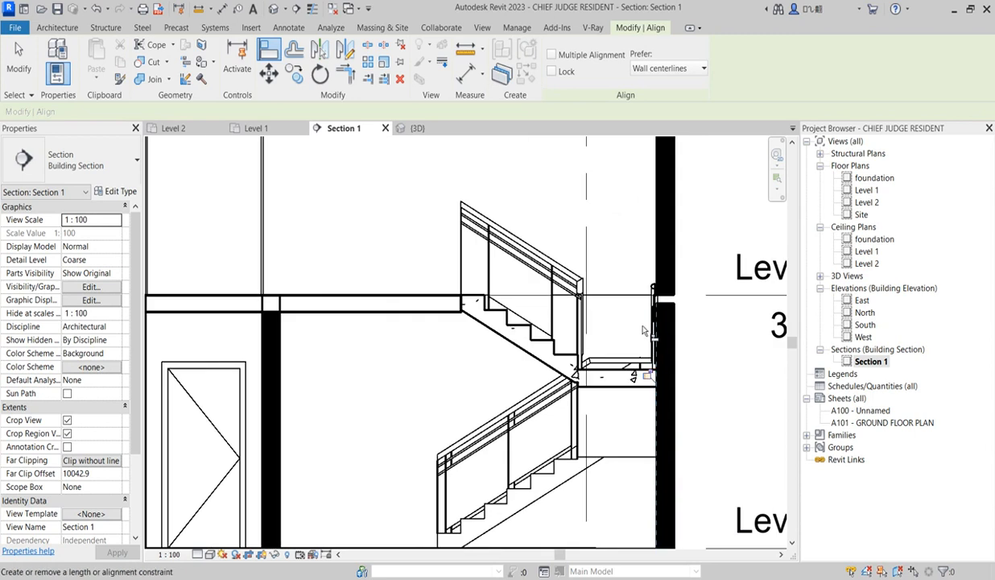
scroll(652, 417, down, 3)
scroll(648, 411, up, 2)
right_click(654, 414)
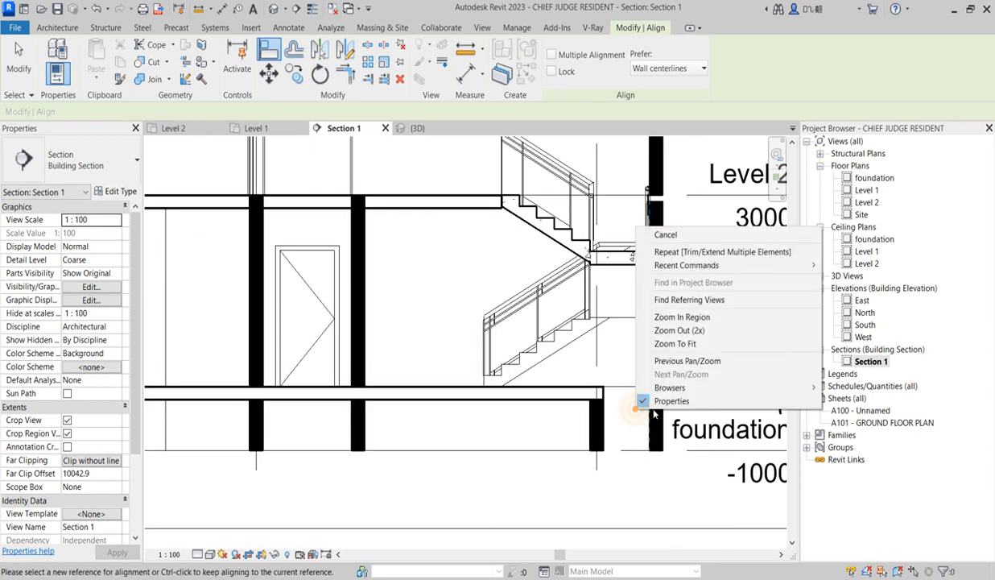
click(665, 235)
right_click(695, 228)
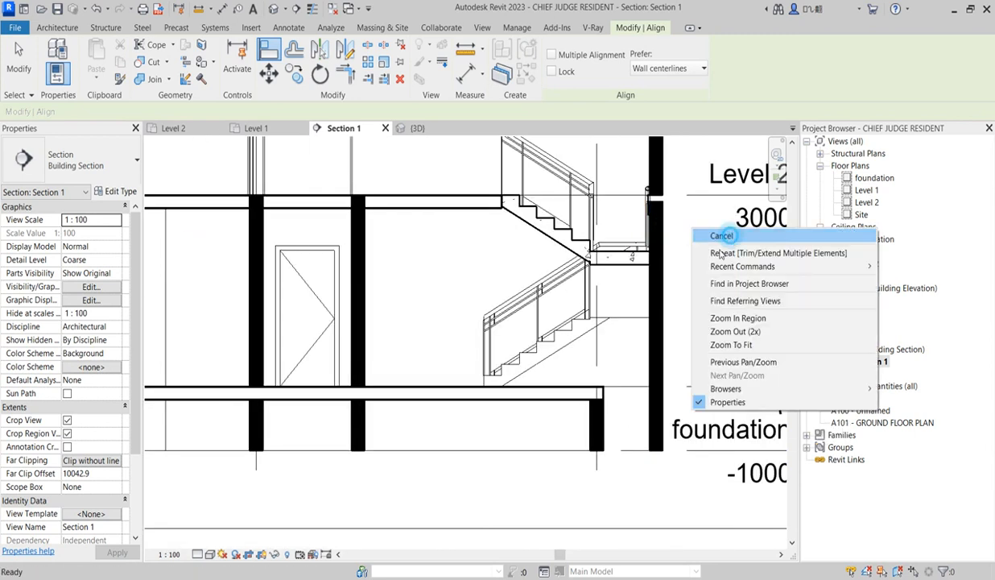
click(722, 235)
Select the Level 1 floor slab in the section and open its boundary for editing in the Level 1 floor plan
click(547, 392)
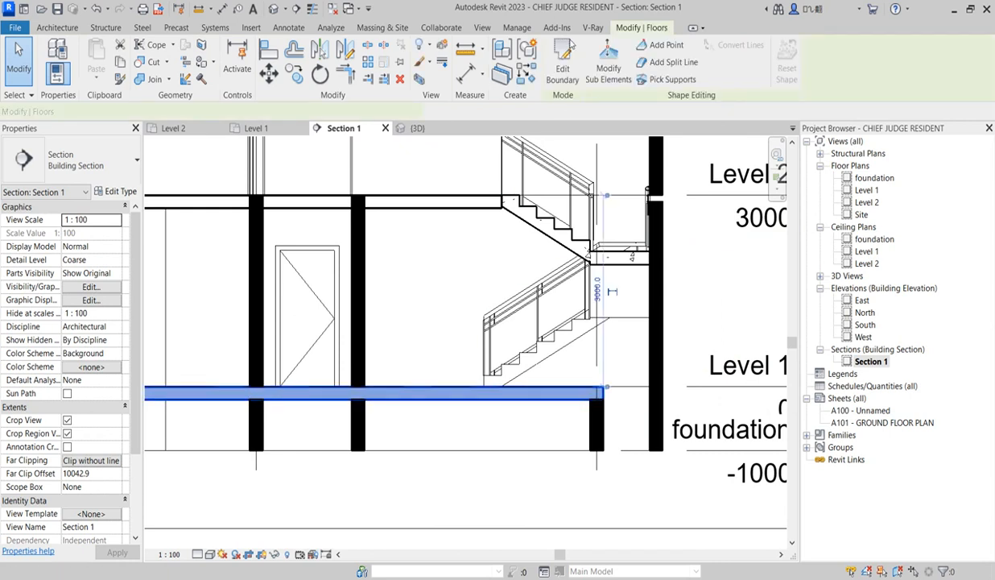
click(562, 68)
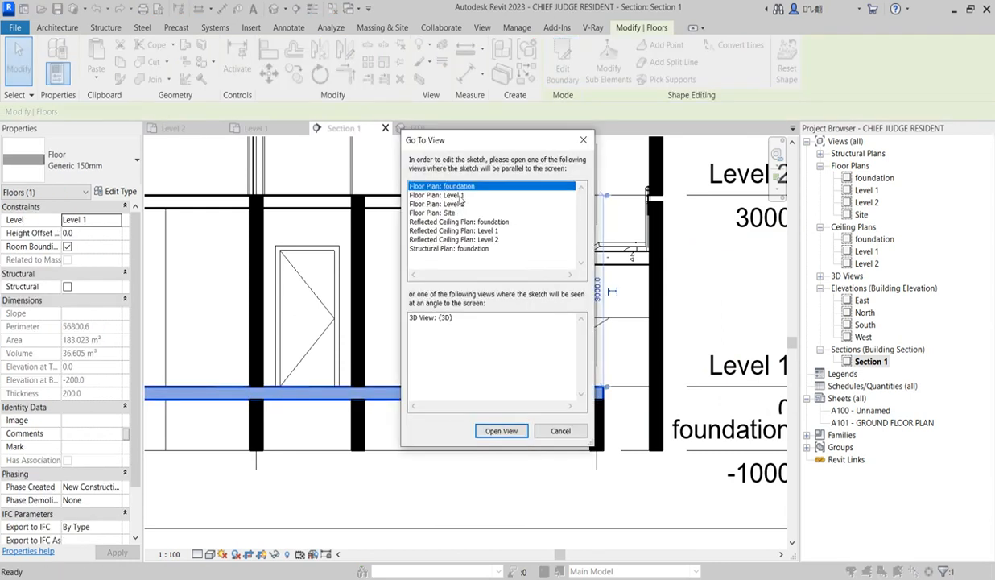
click(456, 196)
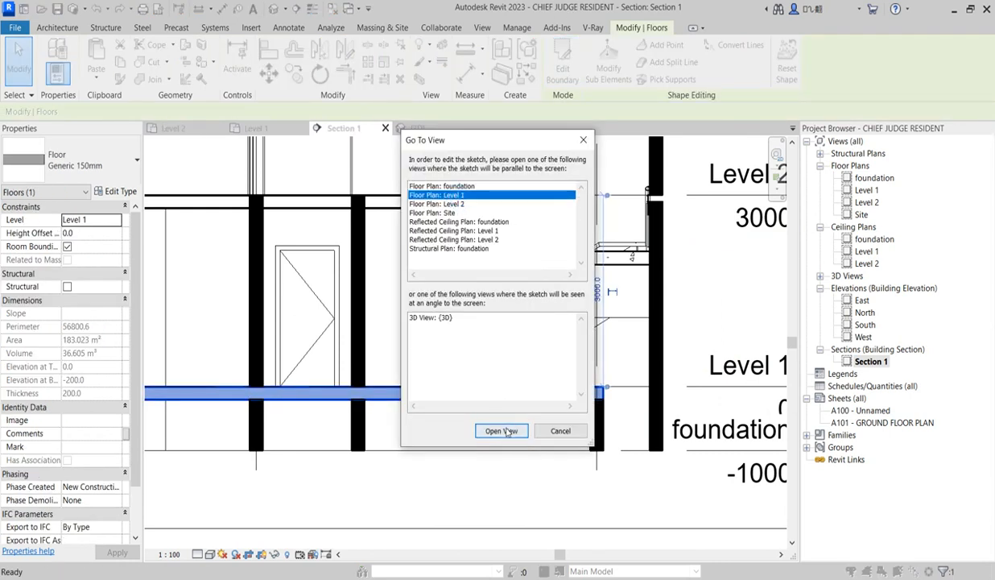
click(502, 431)
Draw three floor boundary lines along the outer wall faces of the projecting stair bay, extending about 1000 mm beyond the existing edge
scroll(622, 247, up, 3)
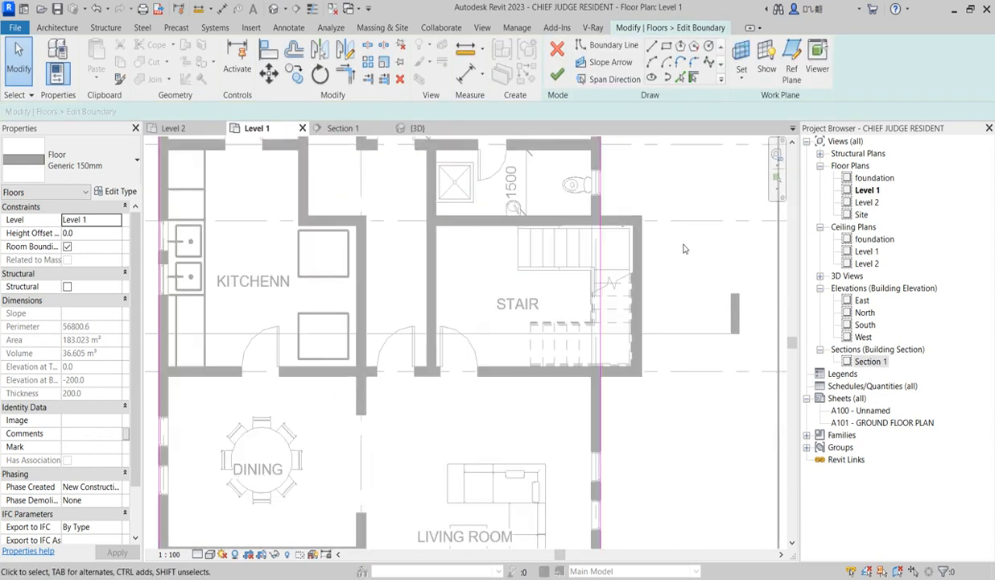
click(651, 46)
scroll(600, 217, up, 2)
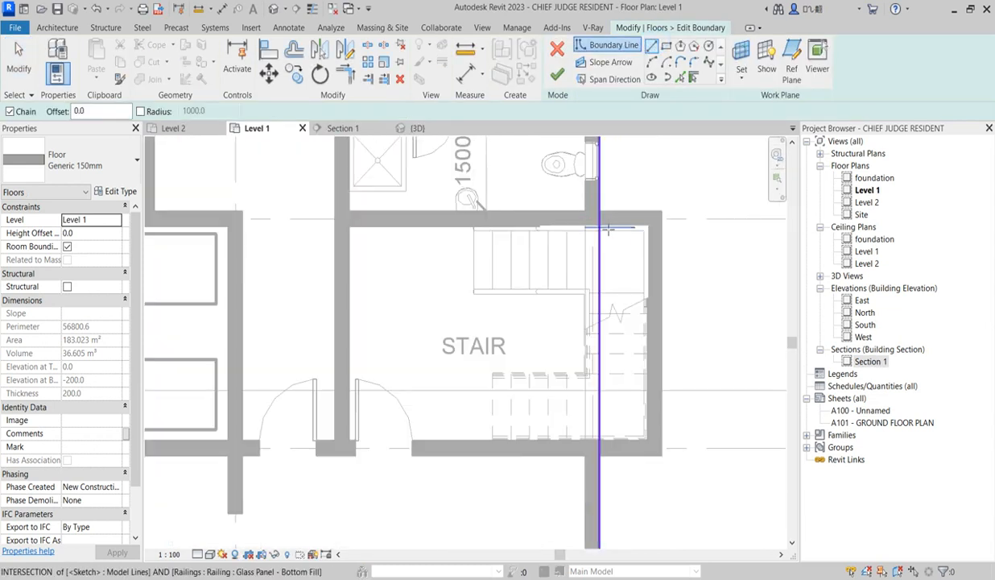
click(603, 216)
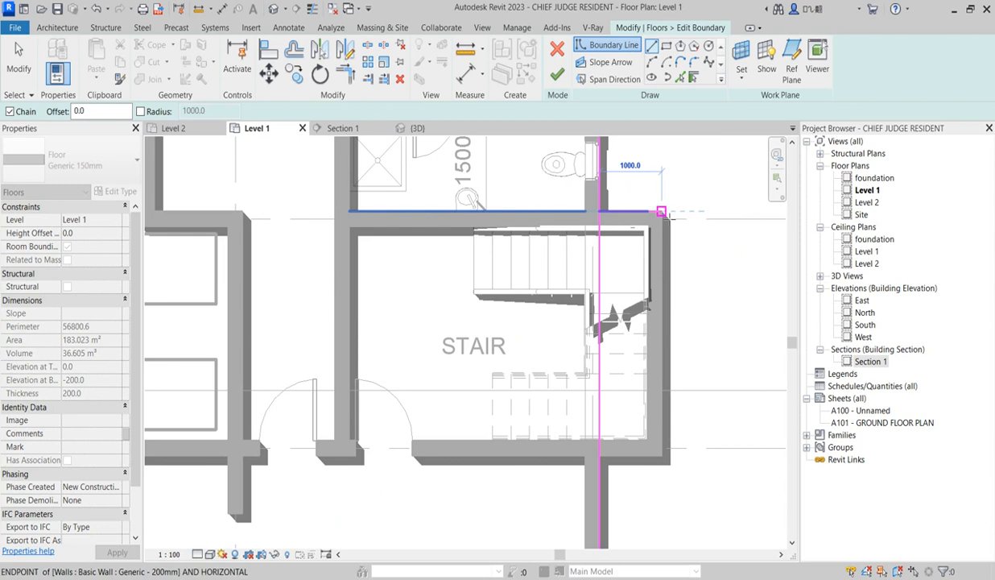
click(662, 213)
click(661, 456)
click(601, 459)
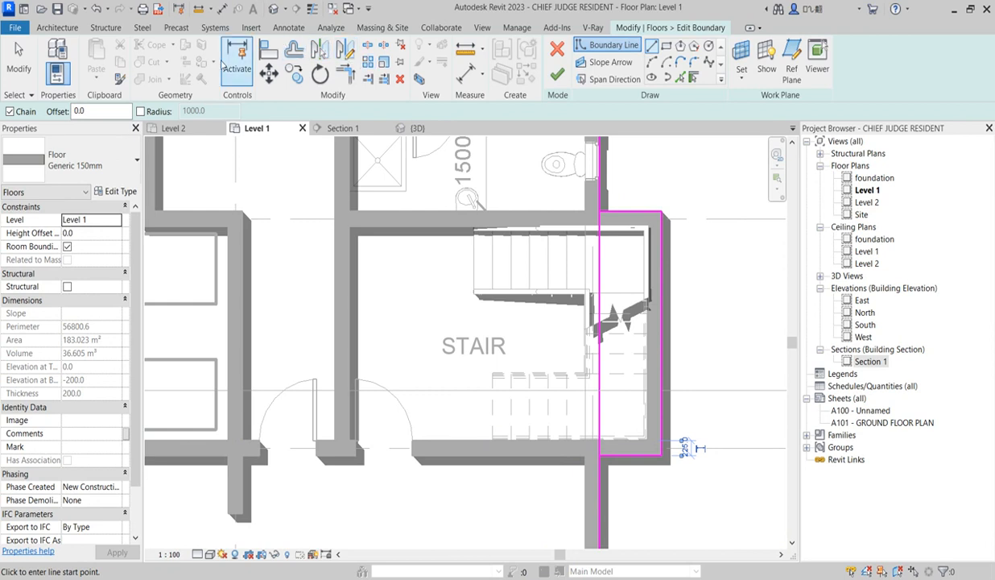
Split the old floor edge in the stair room, trim both parts to the new stair bay lines, and finish the boundary
click(368, 45)
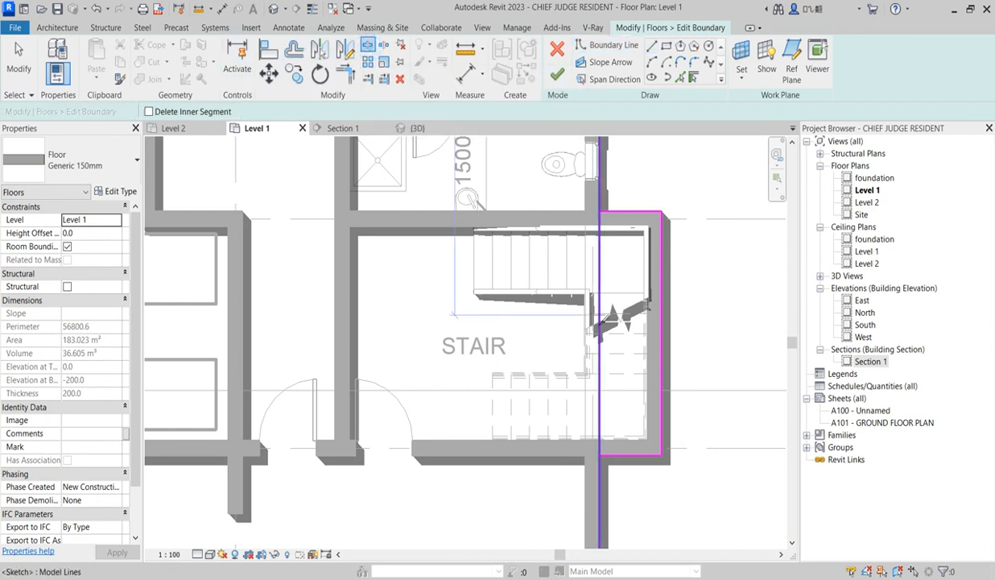
click(600, 334)
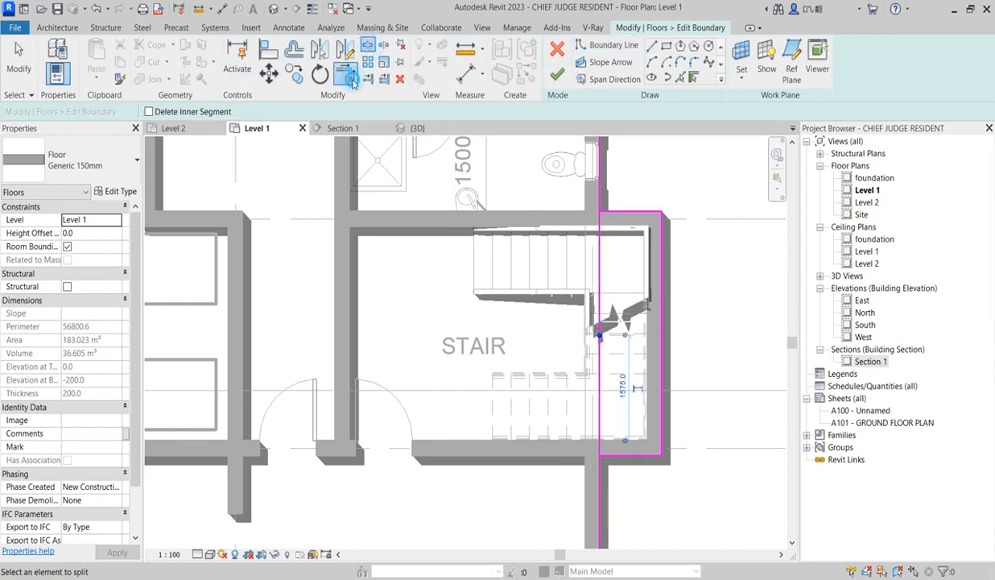
click(345, 74)
click(617, 213)
click(605, 198)
click(617, 455)
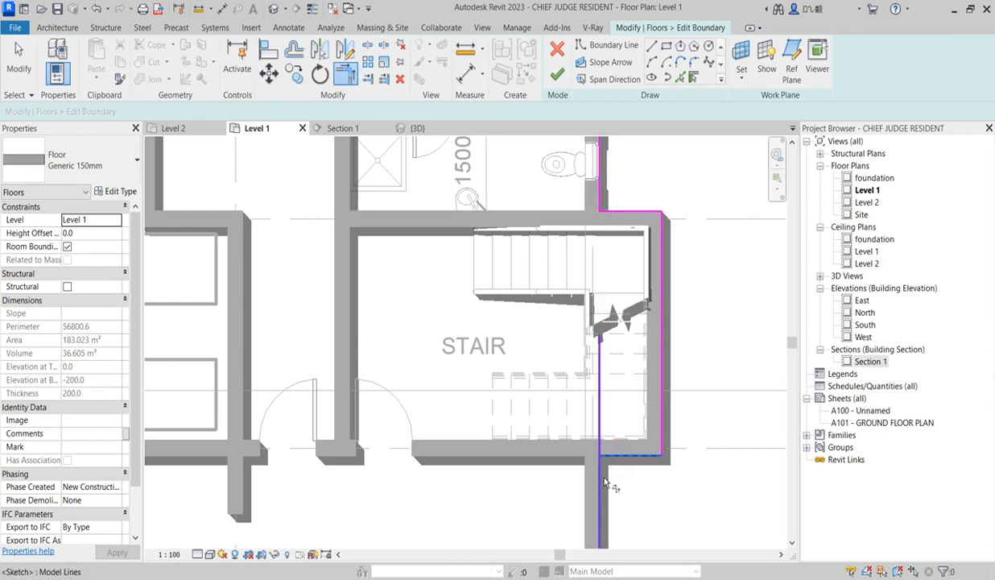
click(606, 483)
scroll(659, 298, down, 3)
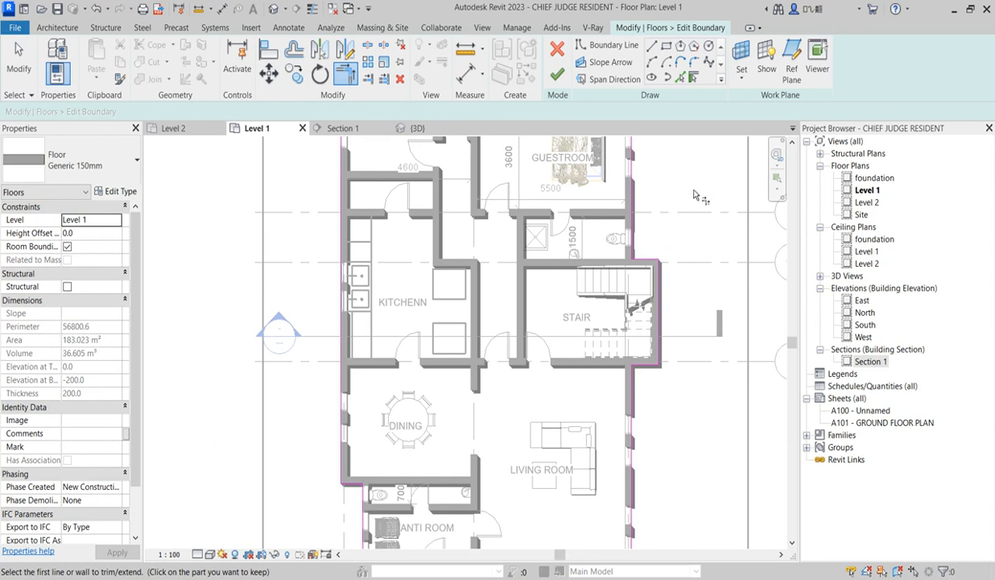
scroll(692, 205, up, 2)
click(556, 74)
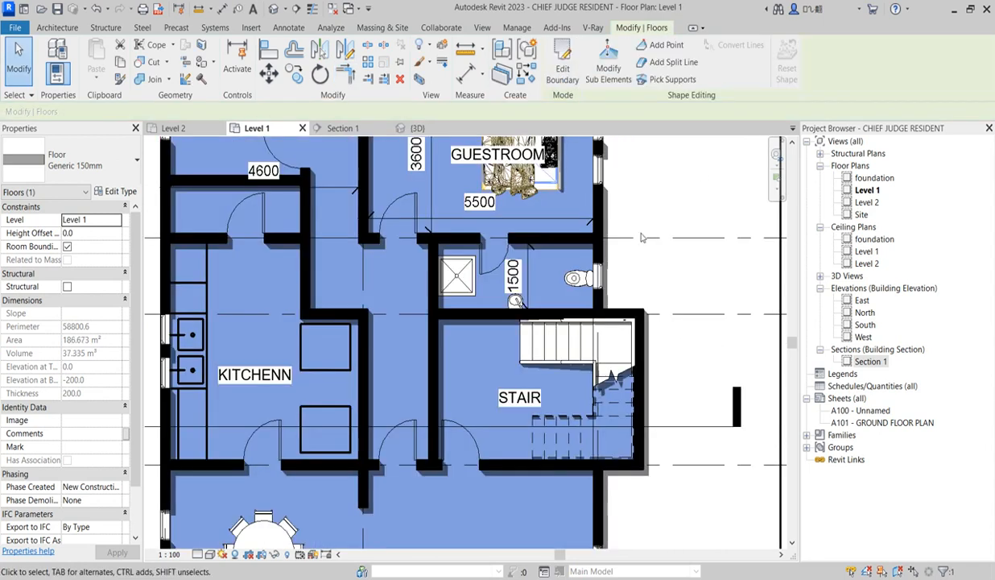
click(682, 275)
scroll(683, 273, down, 3)
scroll(667, 341, up, 3)
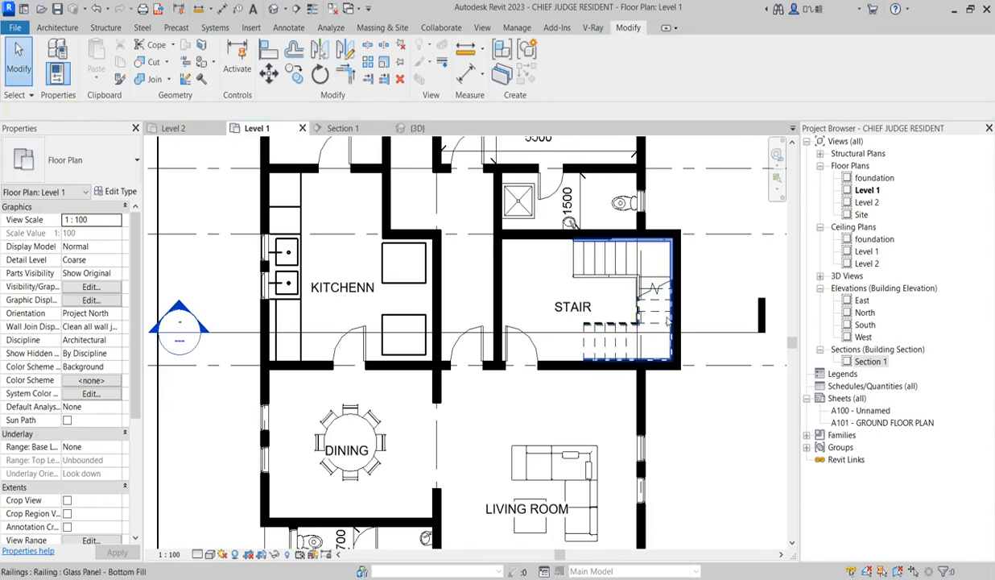
scroll(600, 348, down, 3)
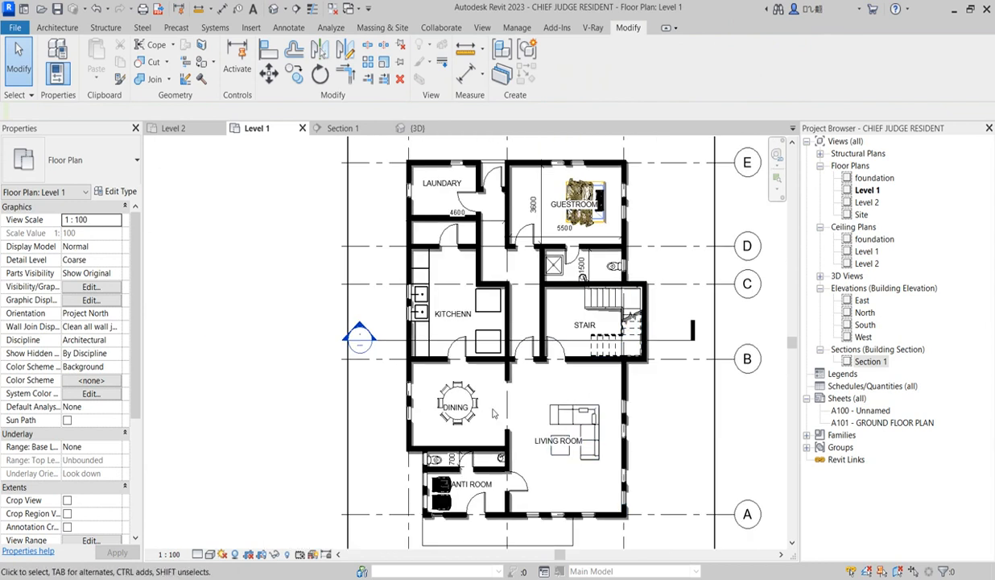
scroll(463, 225, down, 2)
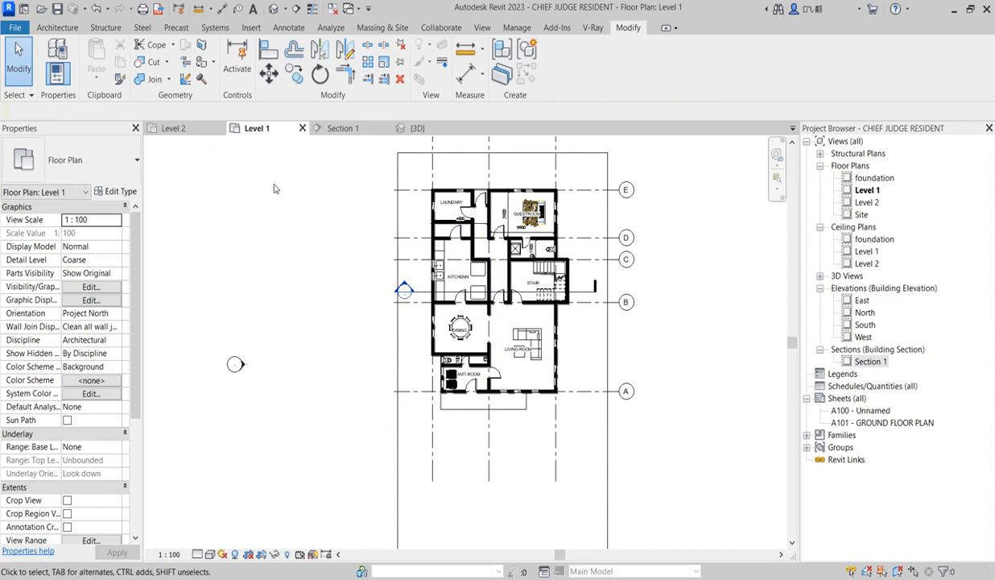
right_click(313, 208)
click(341, 217)
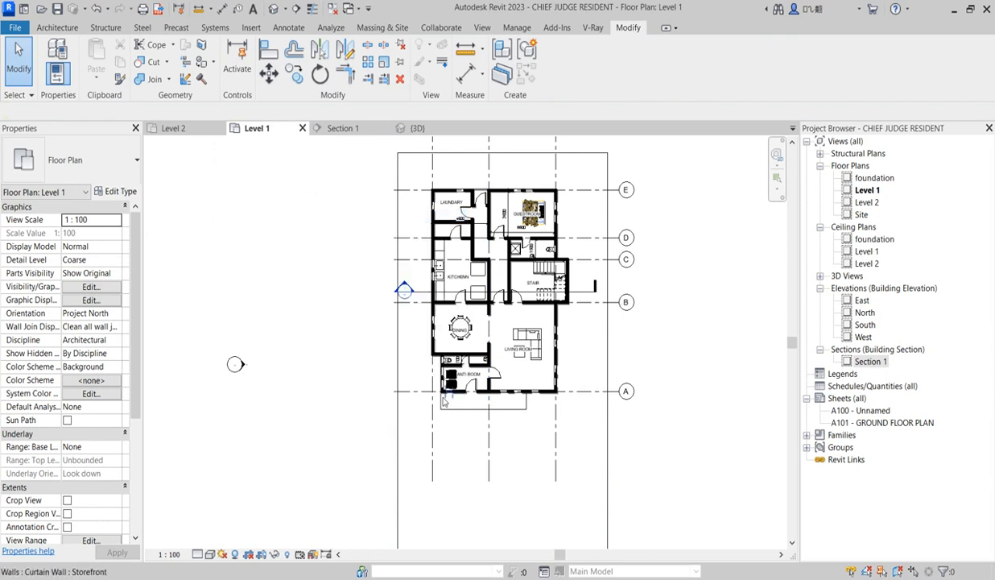